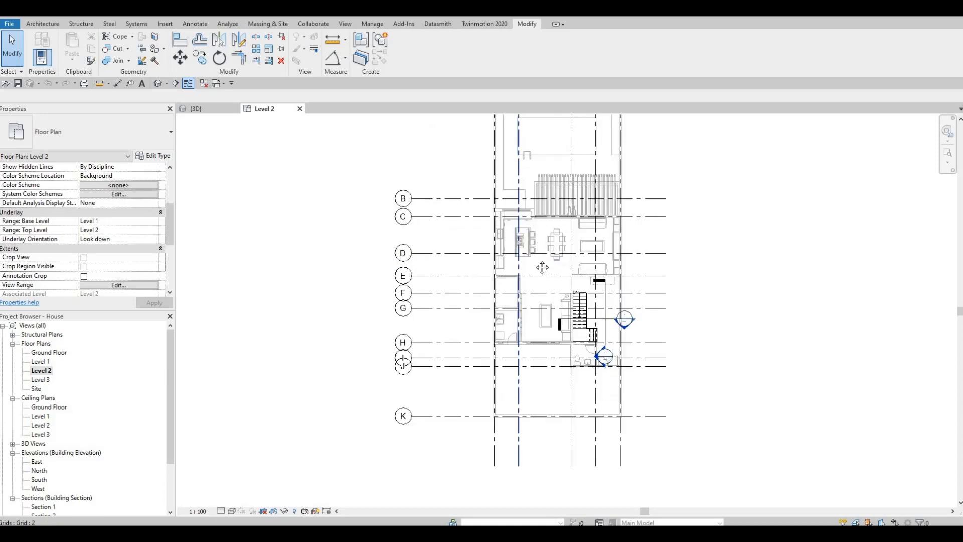
scroll(552, 276, "up", 2)
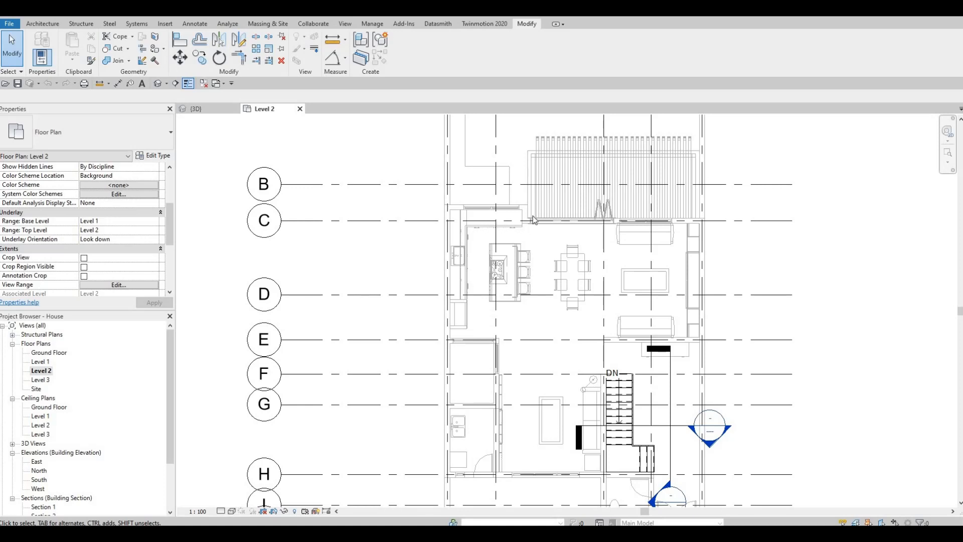
Select the existing exterior wall near grid C and start Create Similar to place another EXTERIOR WALL 1 wall
key("F1")
middle_click_drag(501, 292, 519, 275)
middle_click_drag(479, 228, 462, 260)
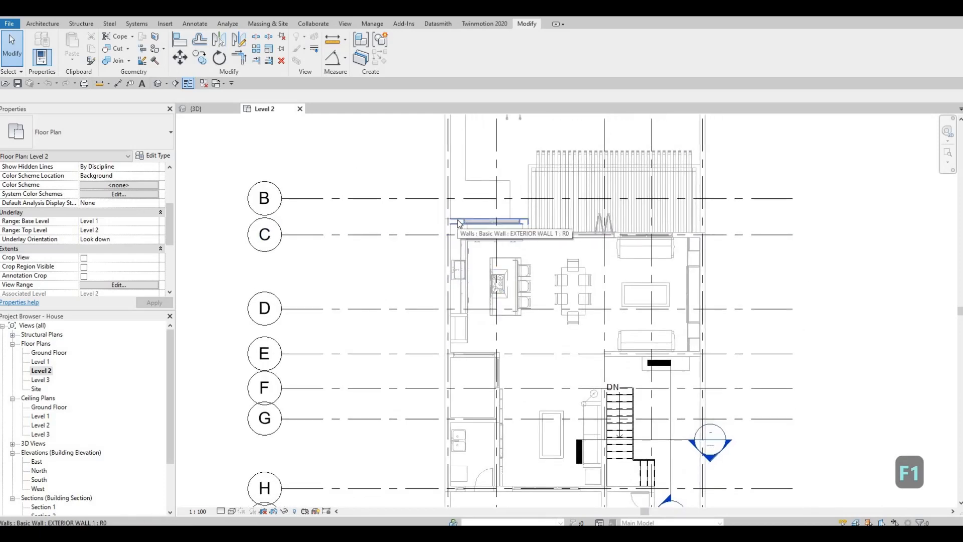
left_click(458, 224)
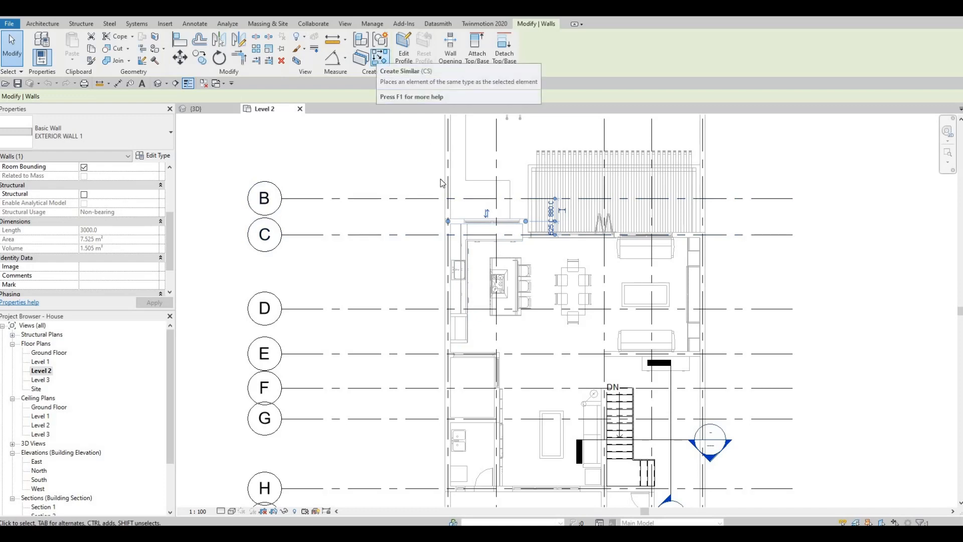
key("c")
key("s")
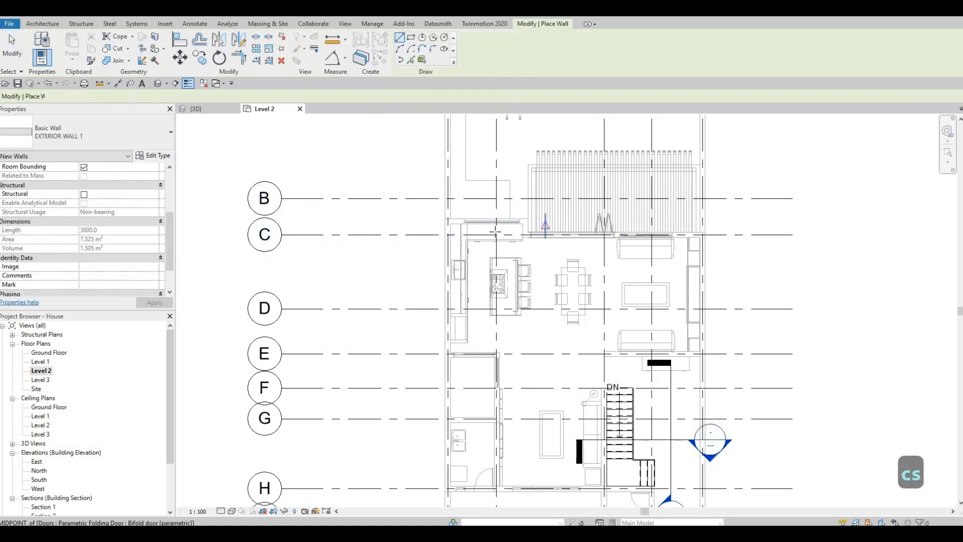
Start the new wall at the corner of the existing exterior wall on grid C
scroll(495, 191, "down", 3)
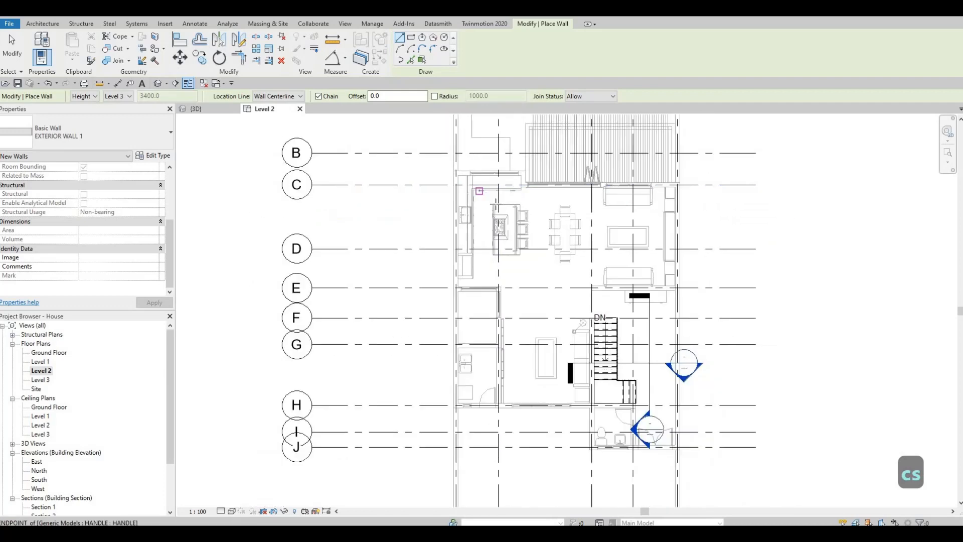
scroll(485, 190, "up", 2)
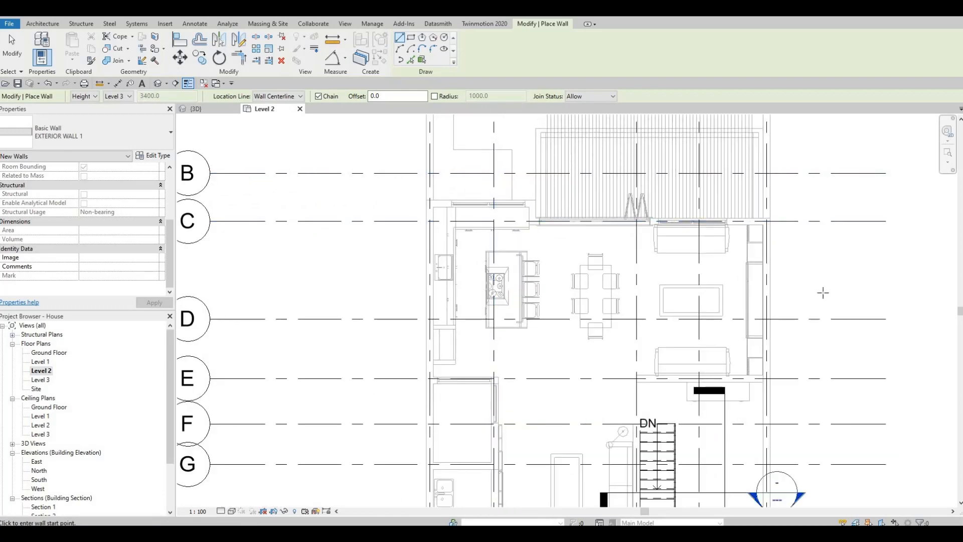
scroll(579, 264, "down", 1)
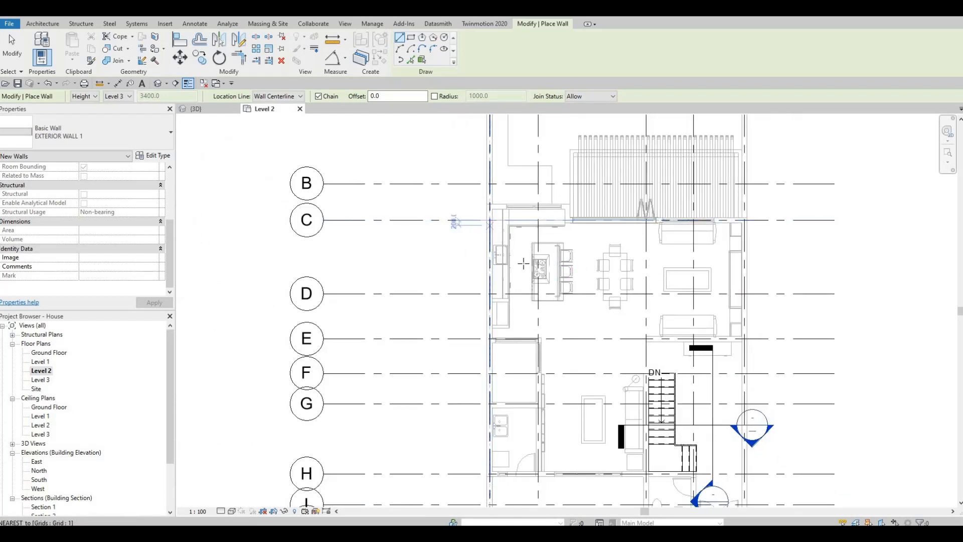
middle_click_drag(499, 267, 534, 247)
scroll(524, 261, "down", 3)
scroll(517, 288, "up", 5)
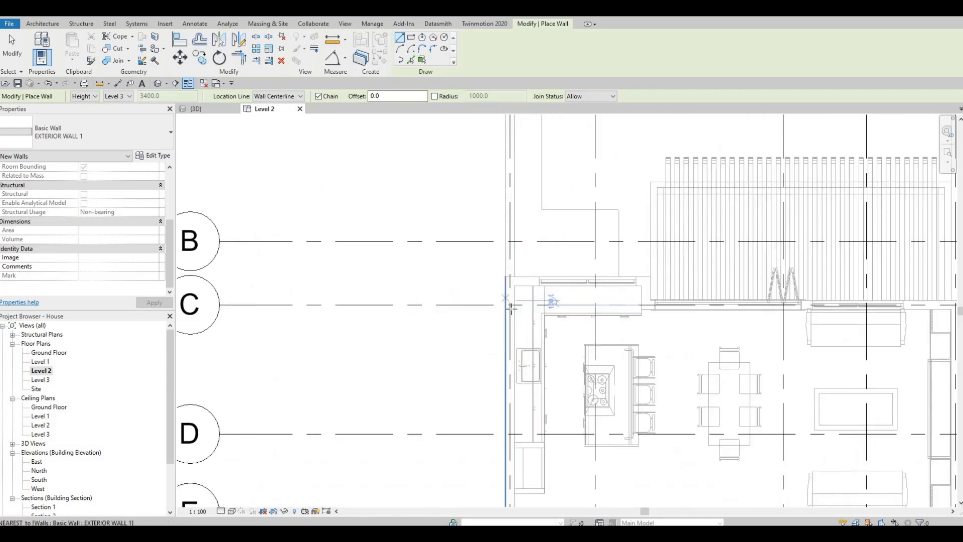
left_click(509, 307)
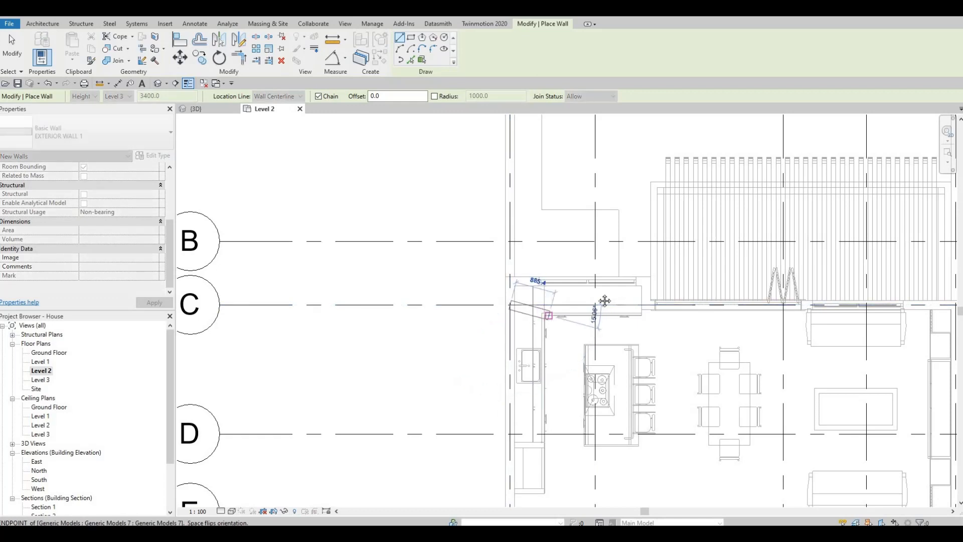
Draw the wall east along grid C to the vertical grid line at the folding door
key("F1")
scroll(484, 280, "down", 3)
middle_click_drag(484, 281, 517, 279)
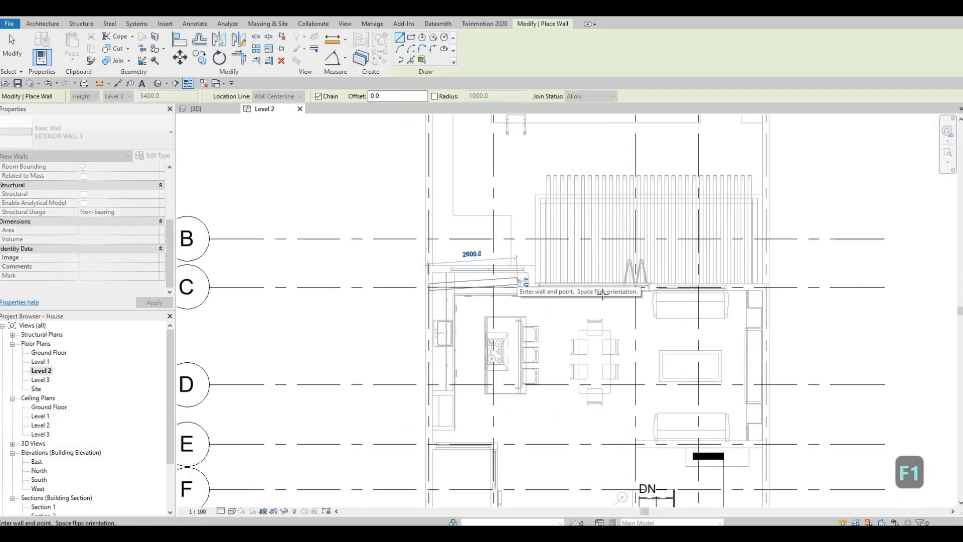
scroll(605, 301, "down", 4)
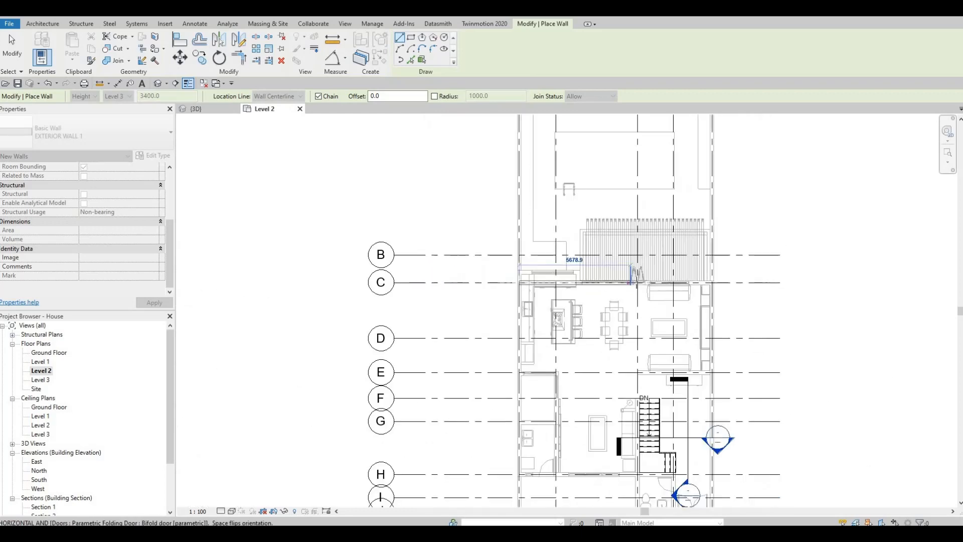
middle_click_drag(599, 369, 619, 369)
middle_click_drag(625, 277, 601, 355)
scroll(601, 353, "down", 1)
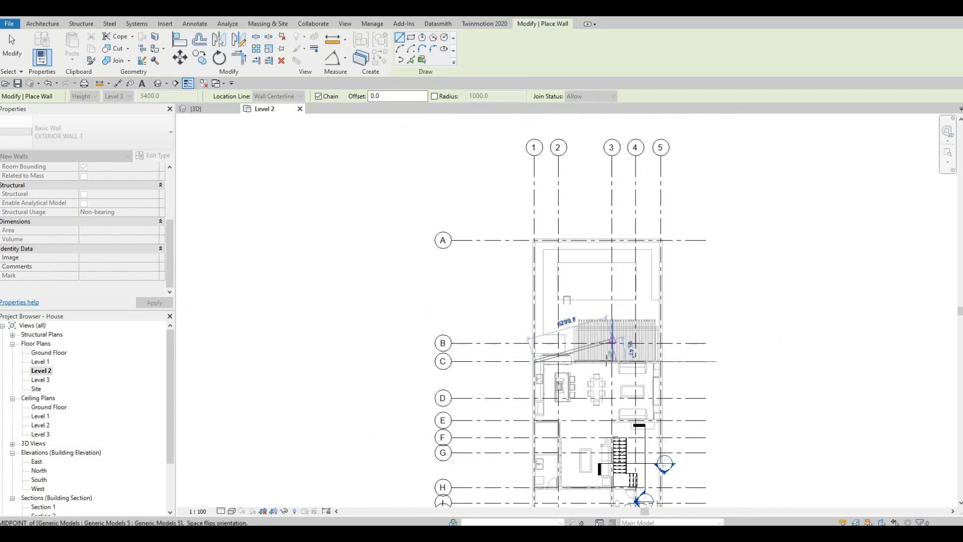
scroll(608, 364, "up", 2)
scroll(614, 366, "up", 4)
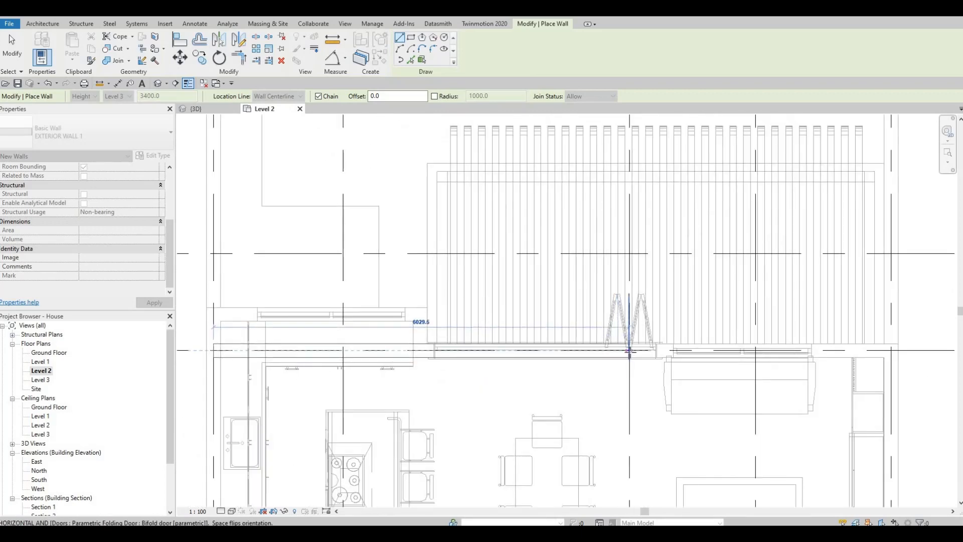
scroll(629, 350, "up", 2)
left_click(629, 350)
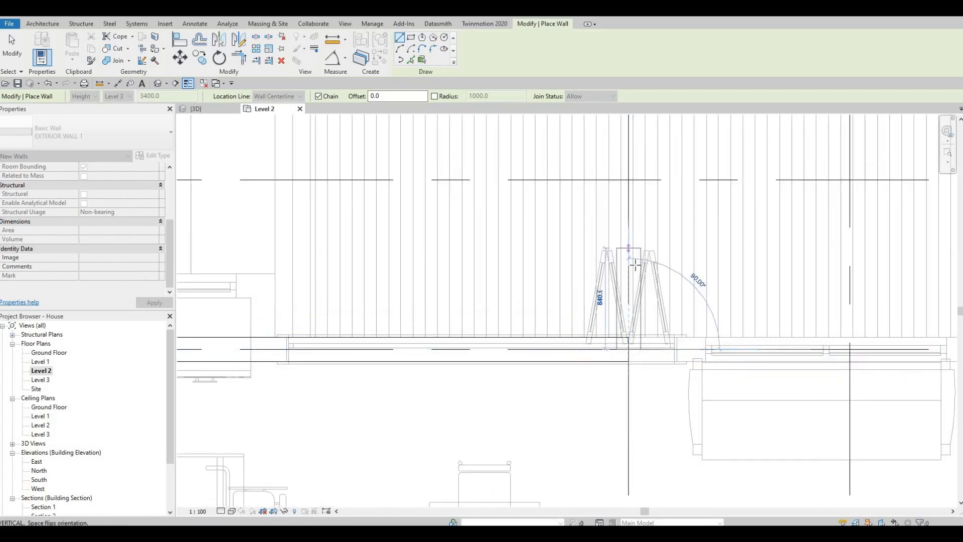
Chain the wall north about 1300 mm to grid B, then east 3800 mm along grid B
scroll(635, 238, "down", 2)
middle_click_drag(635, 239, 626, 278)
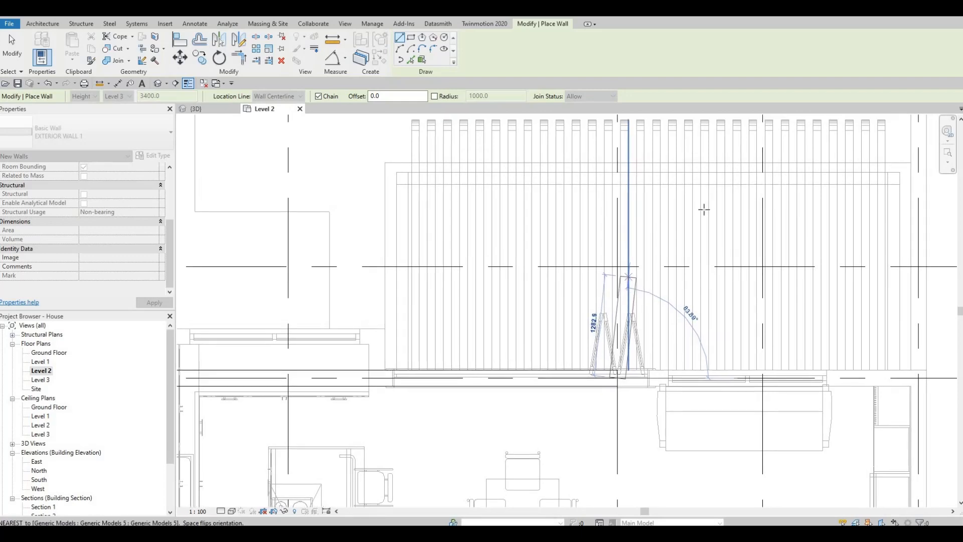
key("F1")
scroll(657, 228, "down", 5)
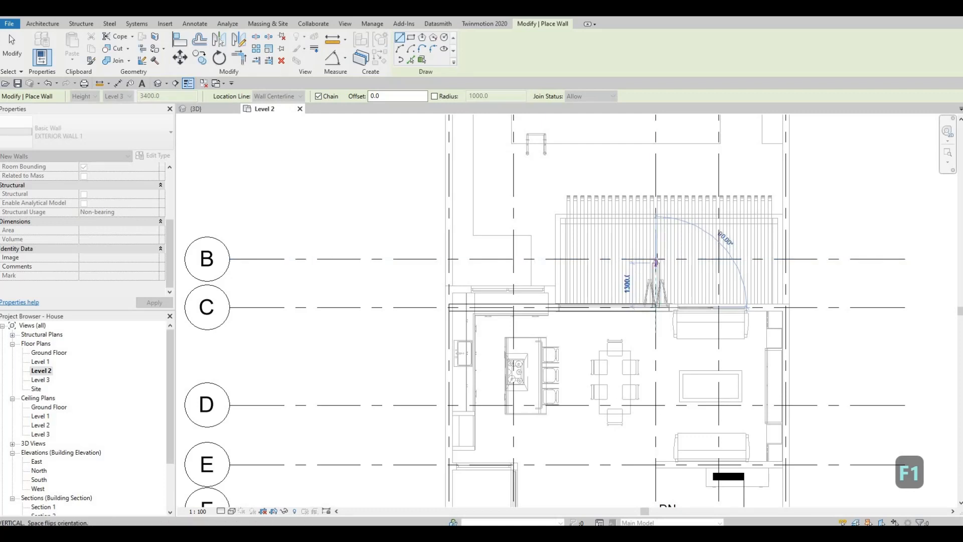
left_click(656, 260)
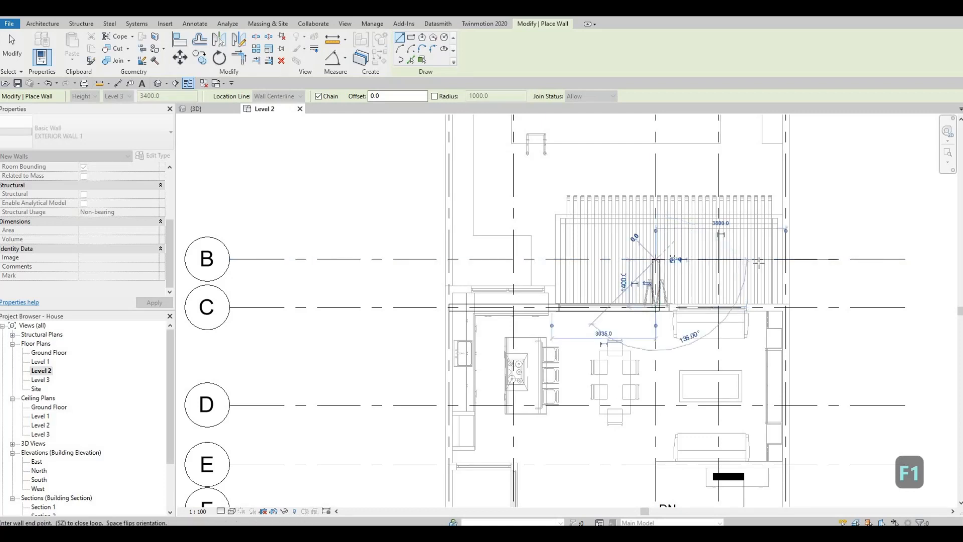
left_click(784, 273)
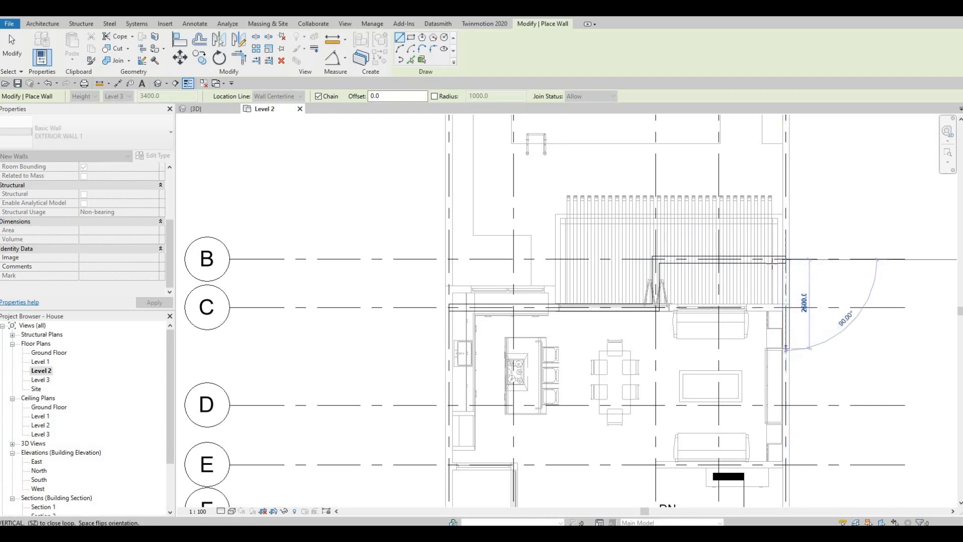
Extend the wall south along the eastern grid line down to grid J
middle_click_drag(795, 384, 777, 287)
scroll(770, 221, "down", 2)
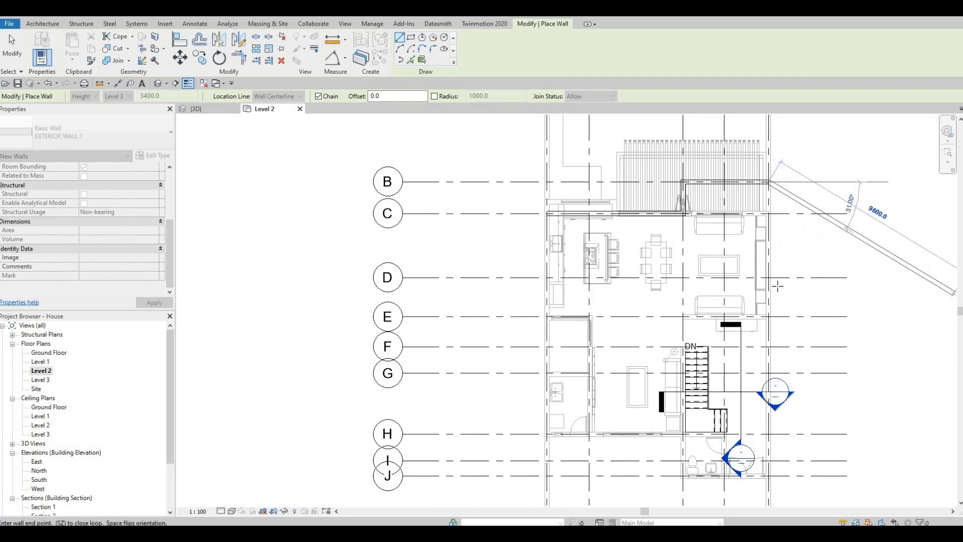
middle_click_drag(771, 421, 774, 304)
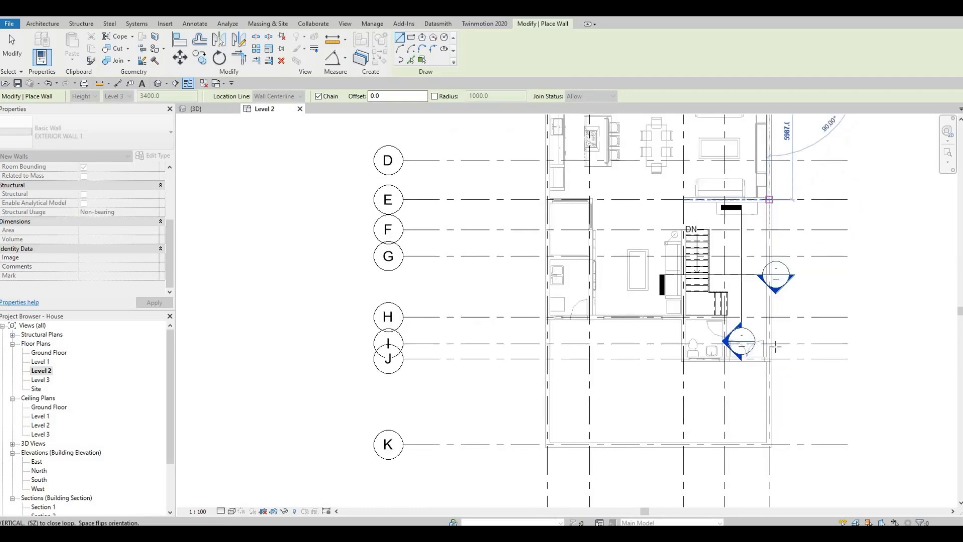
scroll(775, 334, "up", 2)
scroll(768, 364, "up", 2)
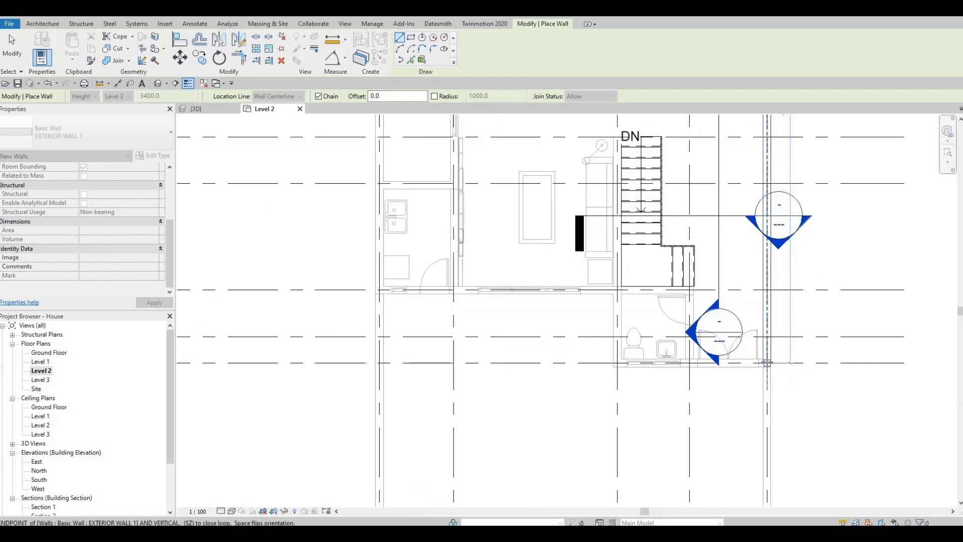
left_click(767, 363)
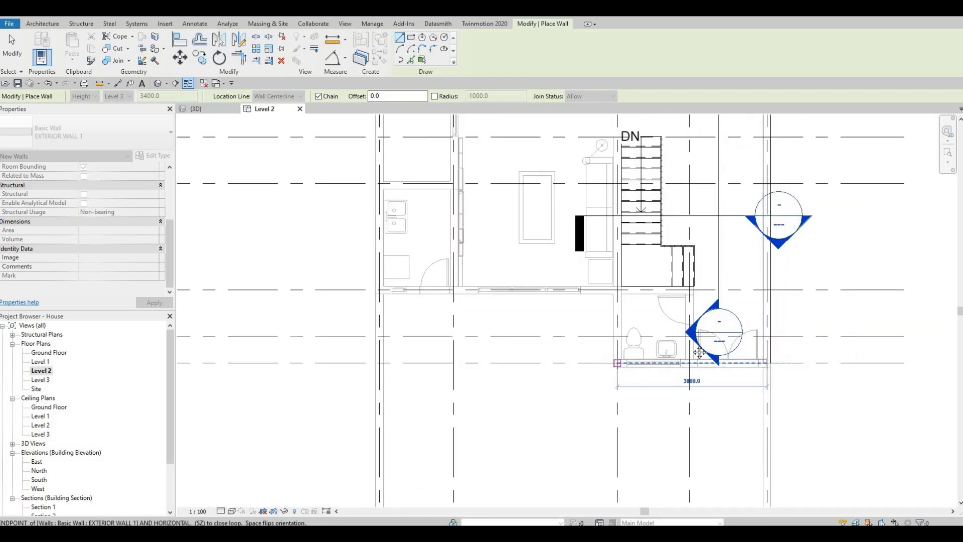
Draw a 3800 mm wall west along grid J and finish the wall chain
left_click(617, 363)
scroll(617, 362, "down", 2)
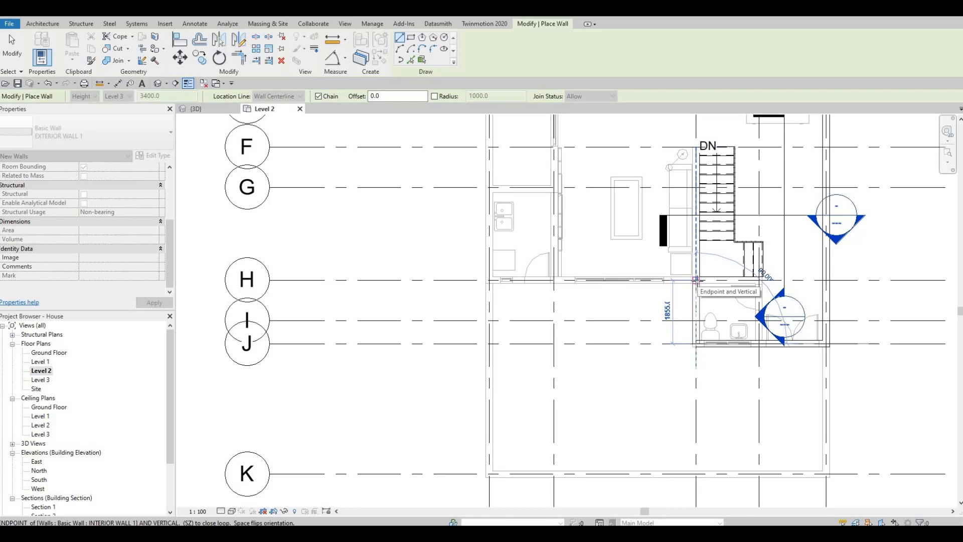
key("F1")
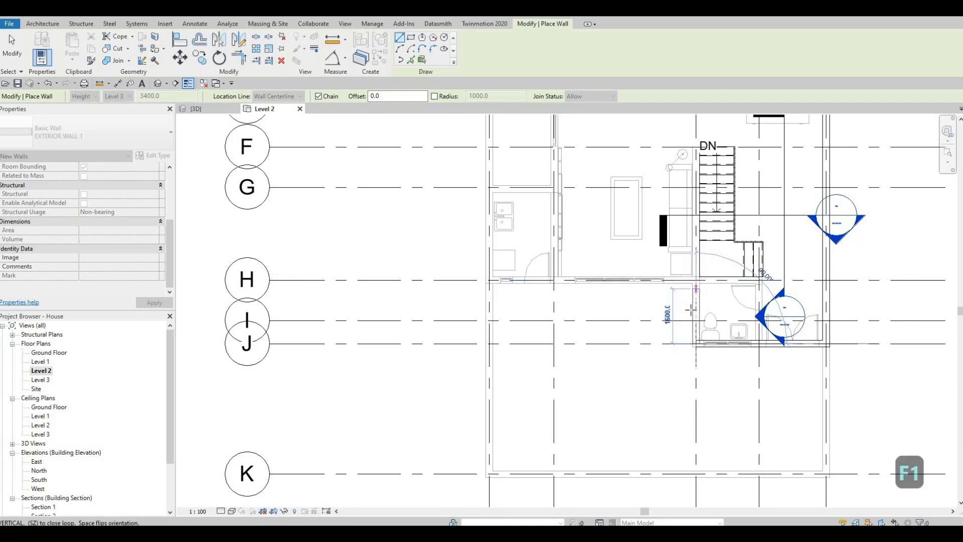
key("Escape")
key("Escape")
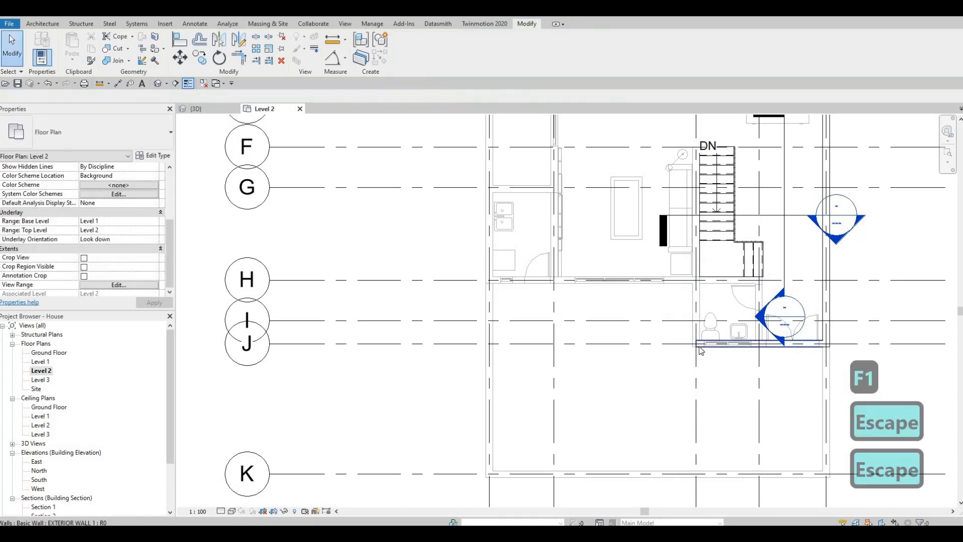
Select the exterior wall on grid J and start Create Similar for another exterior wall
left_click(698, 345)
left_click_drag(752, 346, 762, 350)
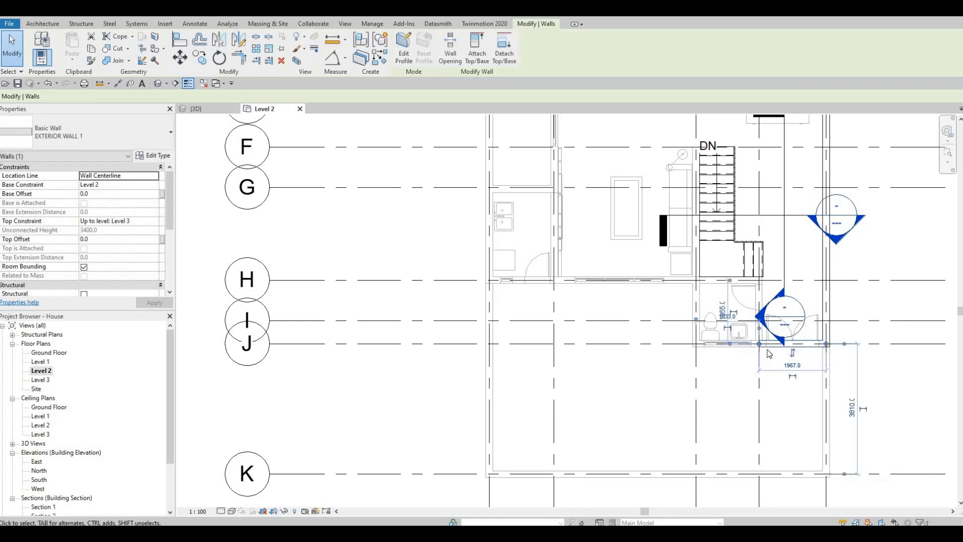
key("Escape")
left_click(769, 347)
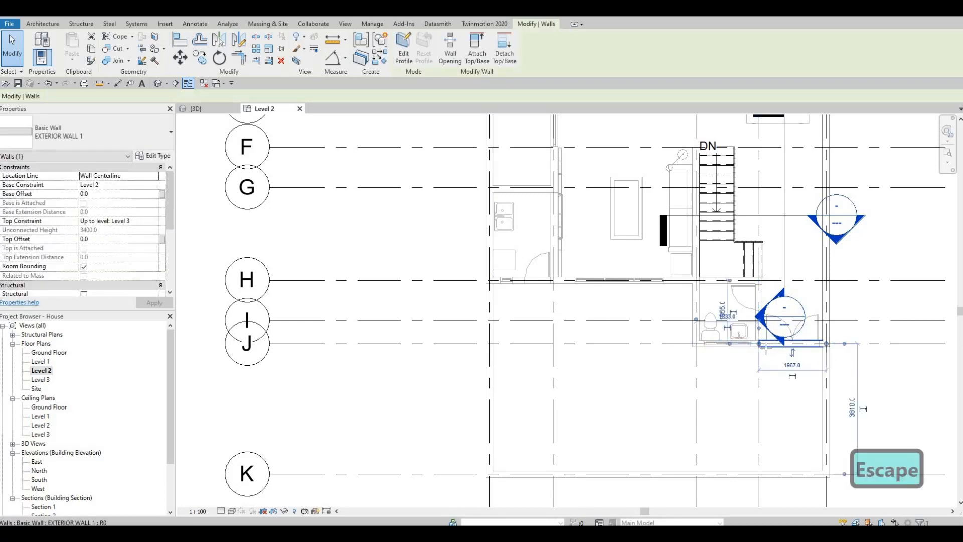
key("c")
key("s")
scroll(760, 346, "up", 1)
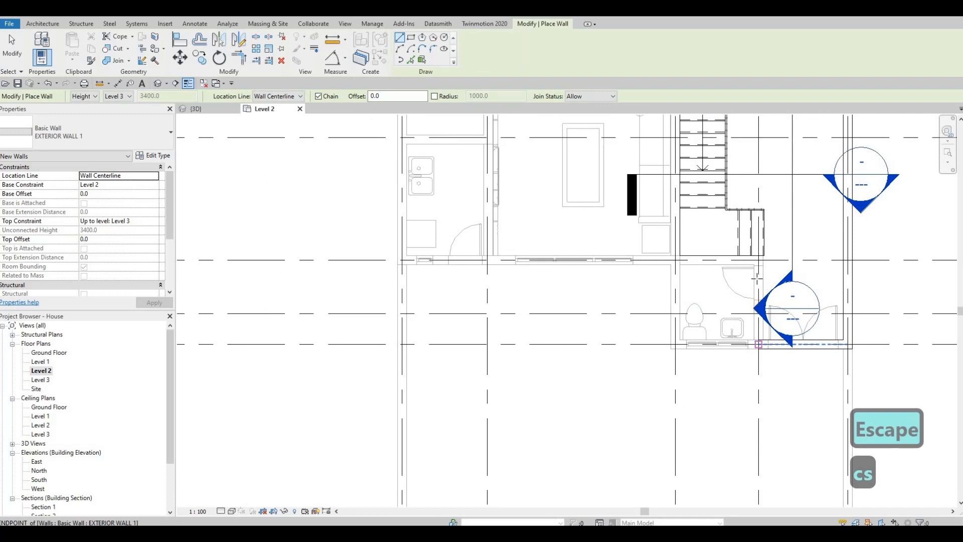
Draw a wall north from the grid J wall end up to grid H
left_click(758, 344)
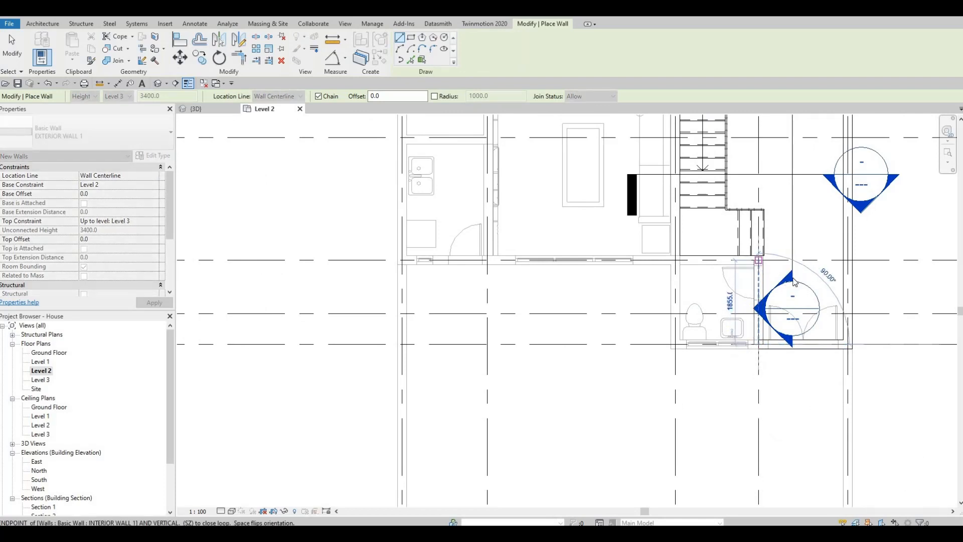
scroll(794, 282, "down", 2)
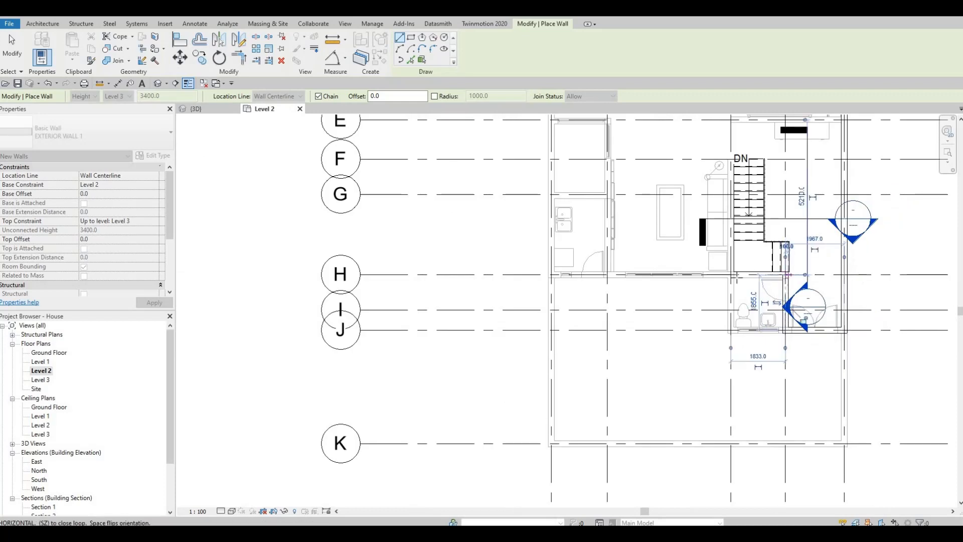
left_click(786, 275)
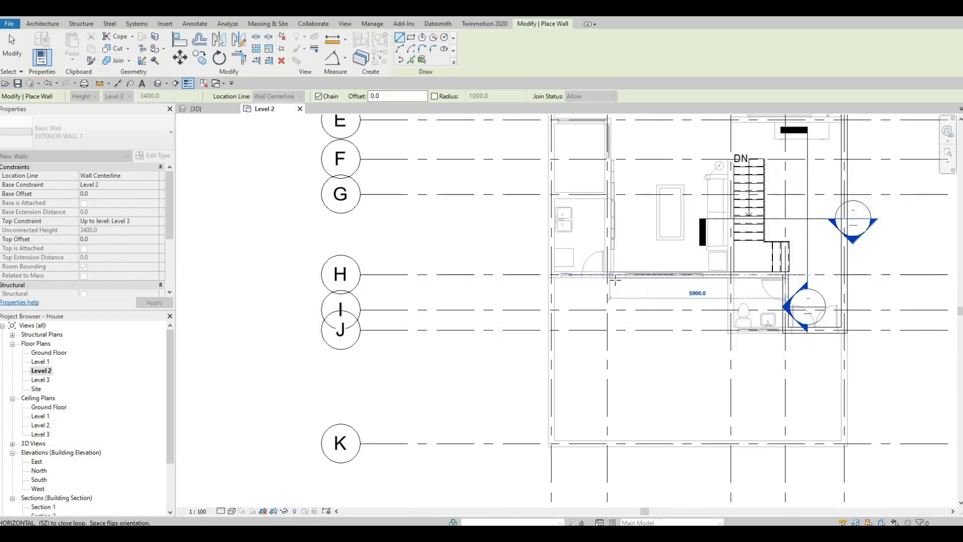
Continue the wall west about 7600 mm along grid H to the western exterior wall
middle_click_drag(578, 281, 648, 275)
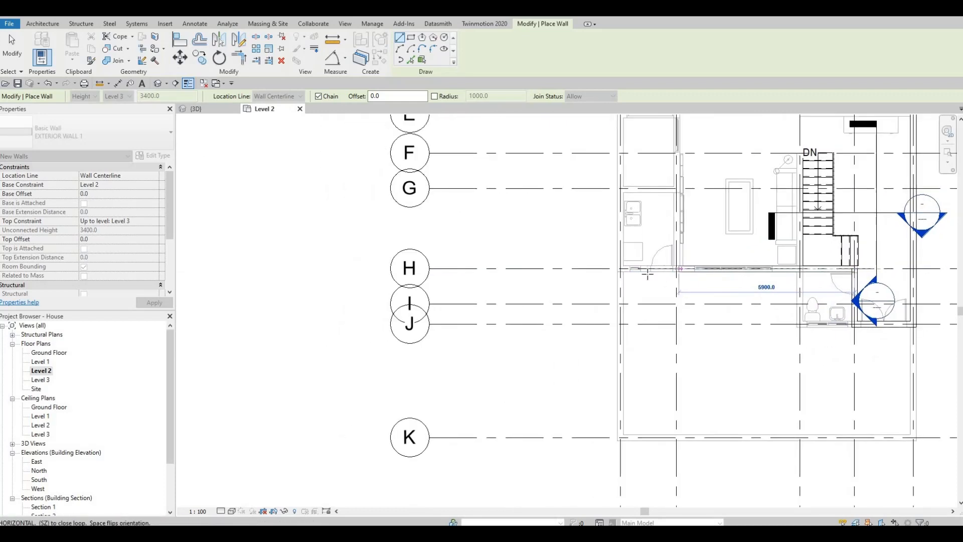
left_click(620, 268)
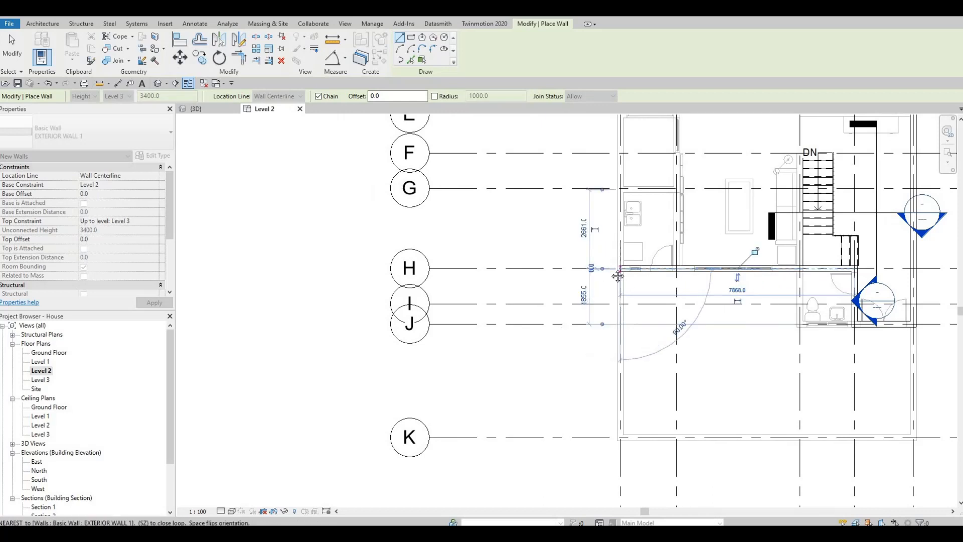
Continue the western exterior wall north from grid H up to grid C, about 7770 mm, and end the chain
scroll(639, 286, "down", 2)
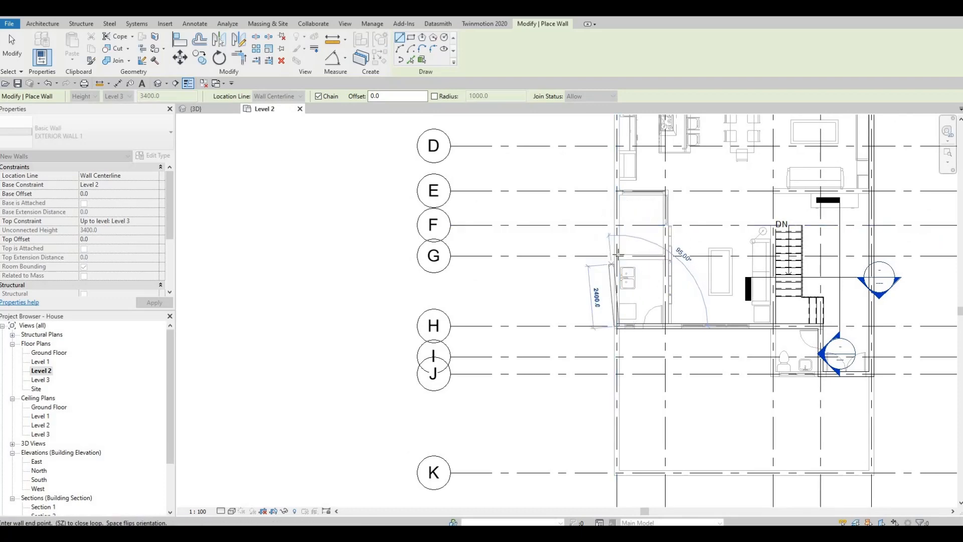
scroll(617, 265, "up", 2)
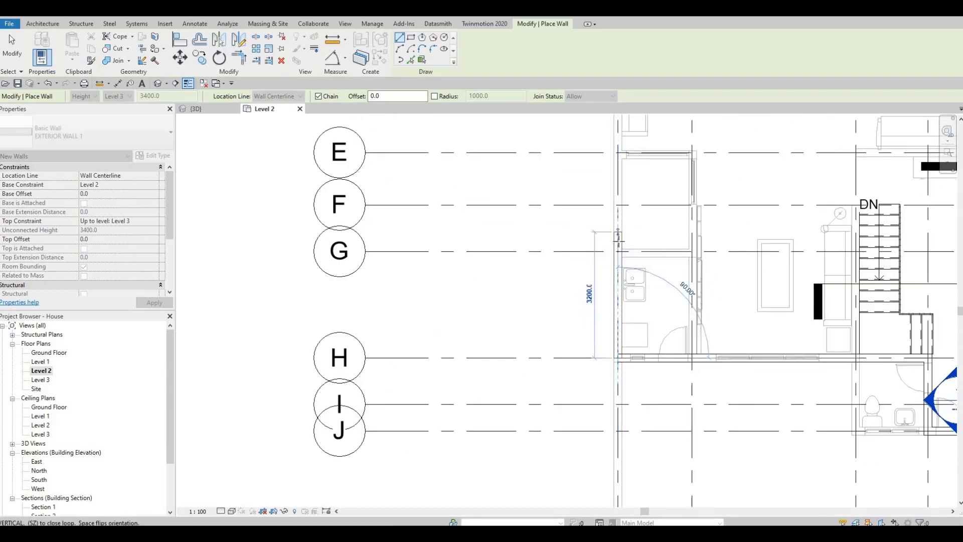
scroll(621, 280, "down", 3)
middle_click_drag(599, 227, 596, 258)
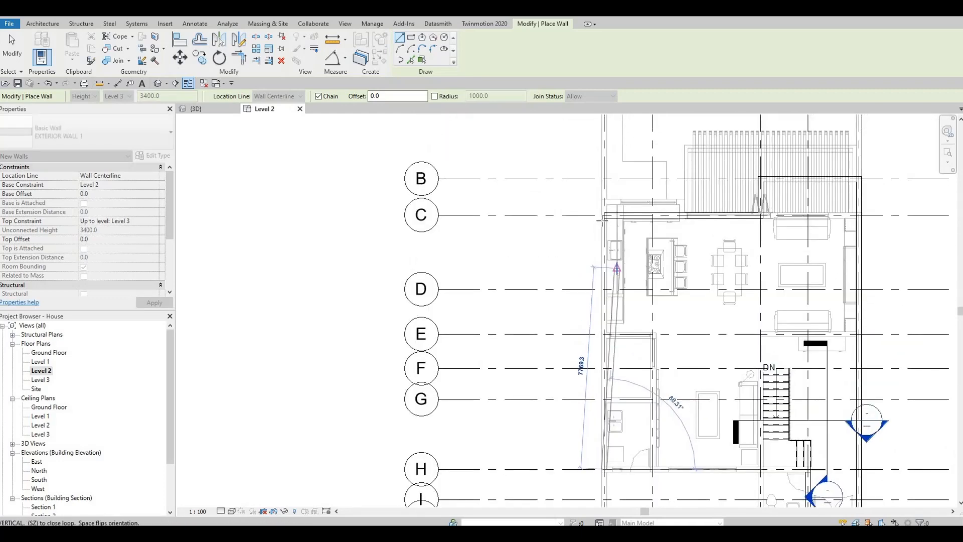
left_click(604, 215)
key("Escape")
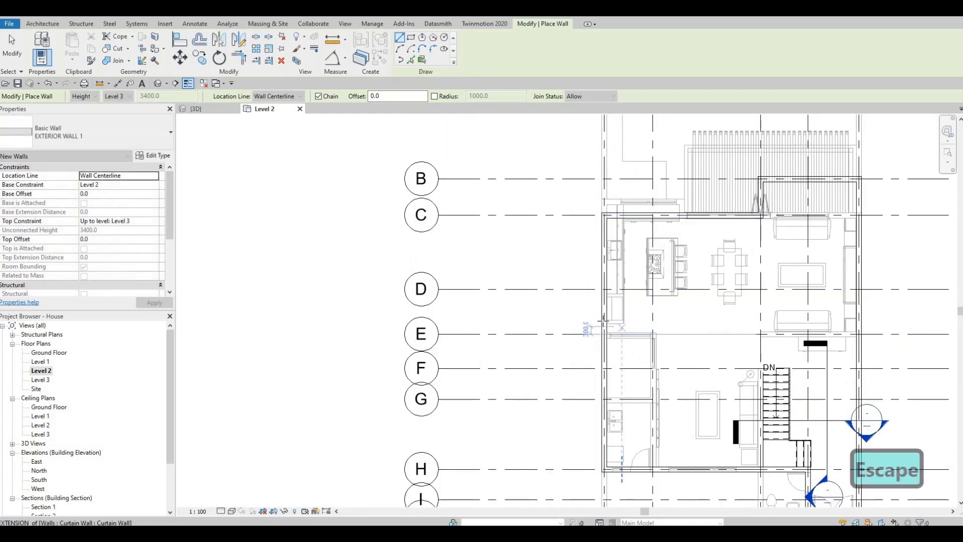
Draw a new wall 1900 mm east from the western exterior wall, then about 2560 mm north, and exit the wall command
middle_click_drag(608, 394, 606, 315)
scroll(606, 314, "up", 4)
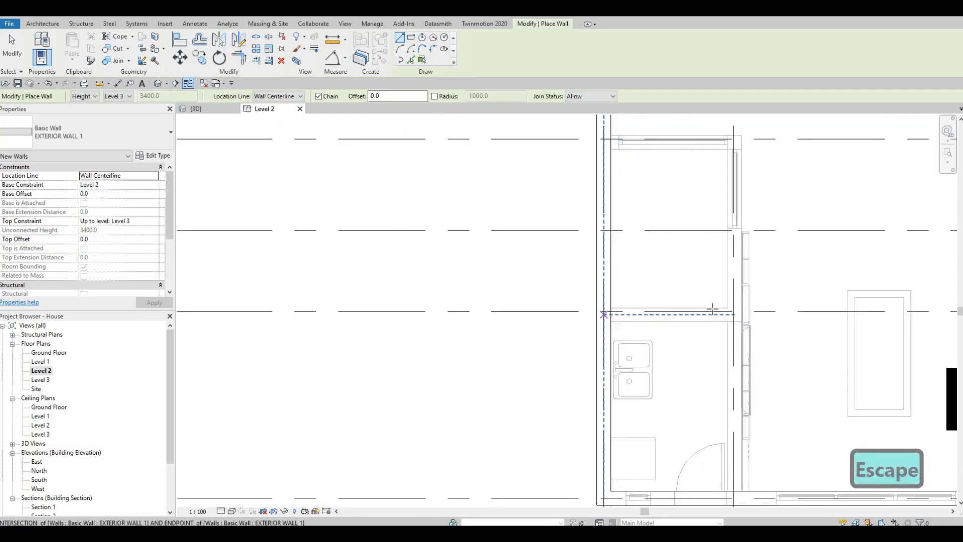
left_click(604, 315)
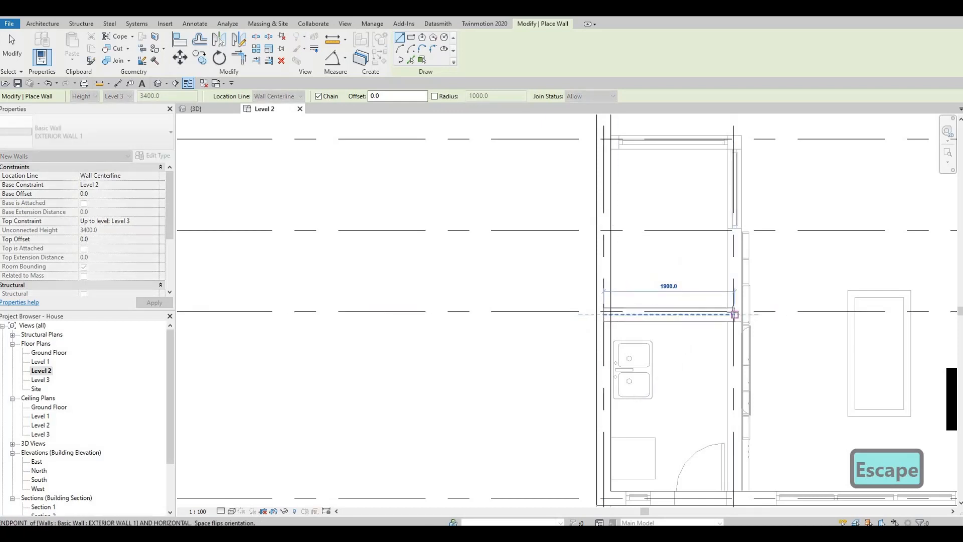
left_click(735, 315)
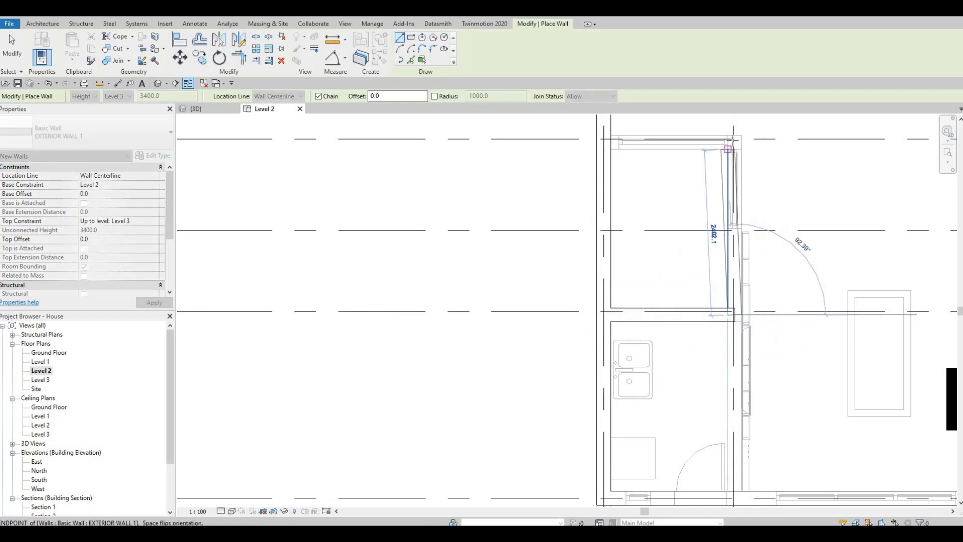
scroll(735, 135, "up", 4)
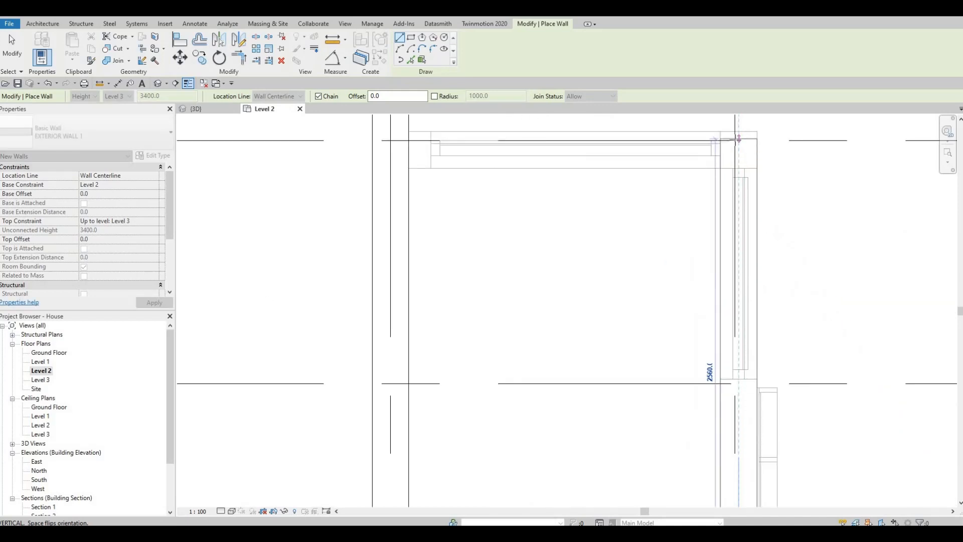
left_click(717, 139)
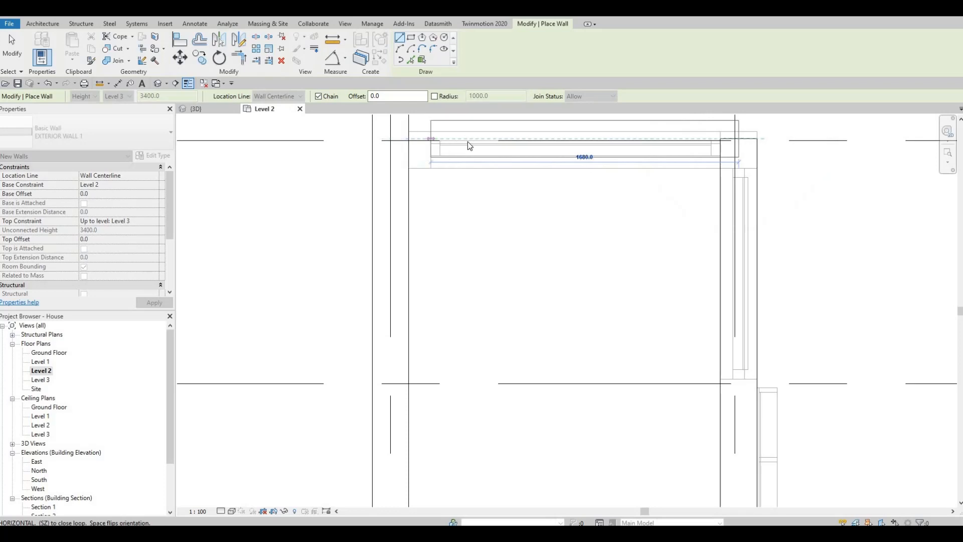
key("Escape")
key("Escape")
Align the new horizontal wall with the exterior wall line using the Align tool
key("Escape")
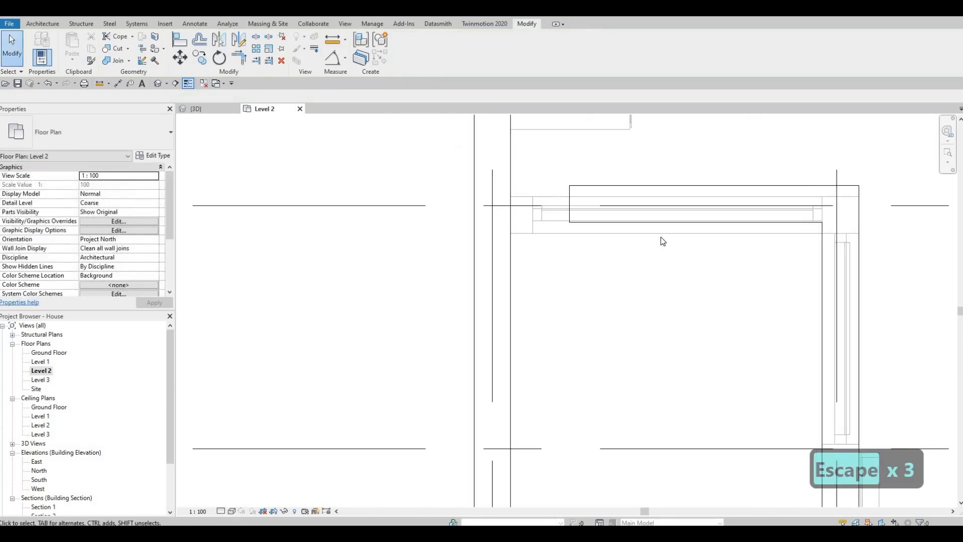
key("Escape")
key("a")
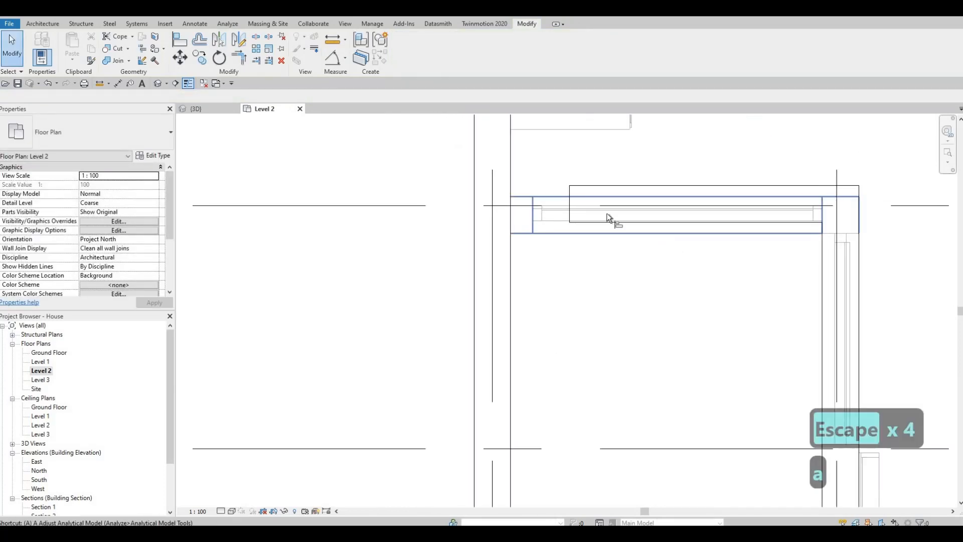
key("l")
left_click(549, 195)
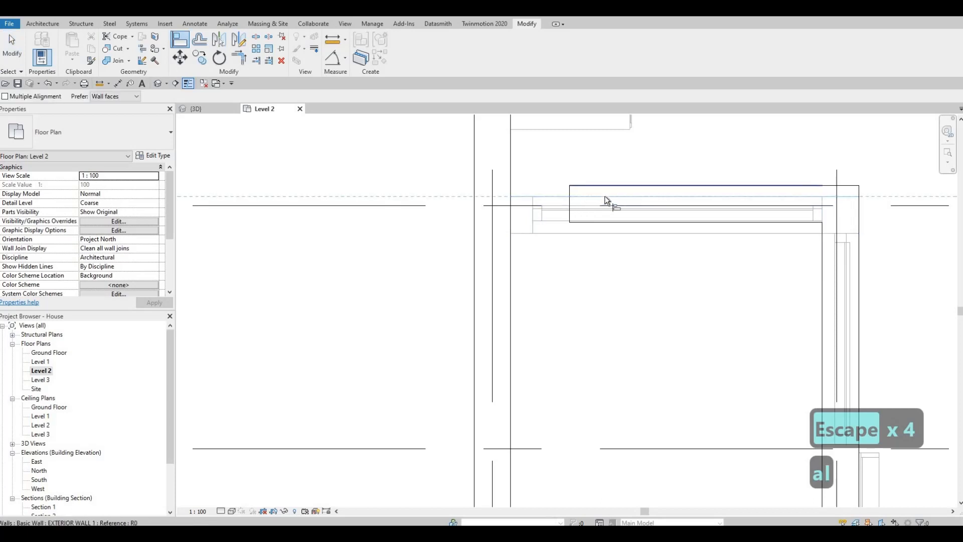
left_click(605, 186)
key("Escape")
key("Escape")
Extend the horizontal wall's end west to the western exterior wall
left_click(571, 215)
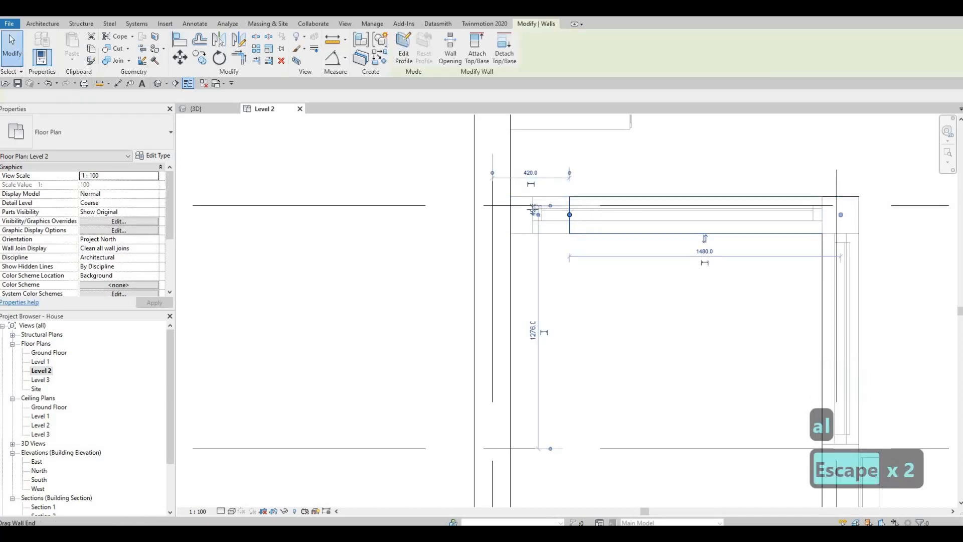
left_click_drag(517, 208, 508, 208)
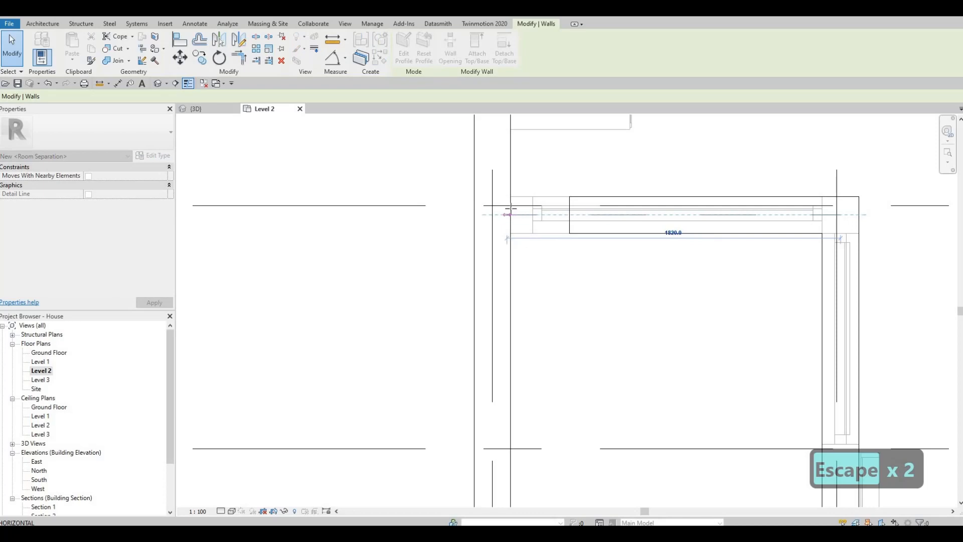
key("Escape")
scroll(677, 216, "down", 5)
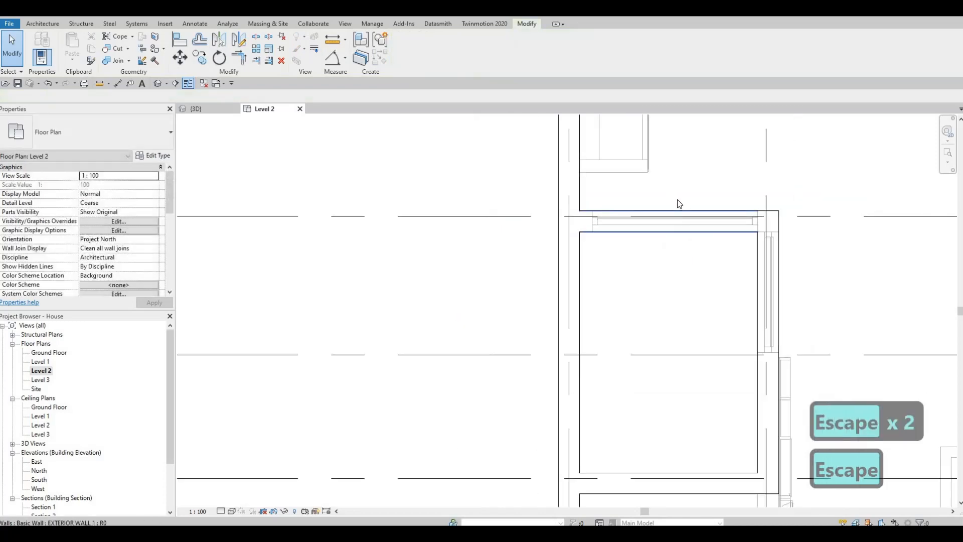
scroll(681, 234, "down", 6)
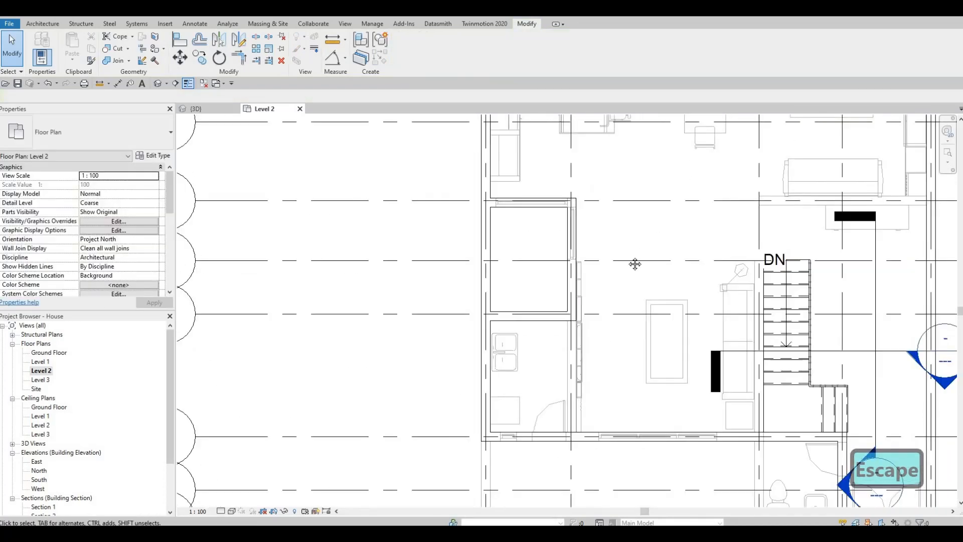
middle_click_drag(663, 176, 636, 199)
middle_click_drag(730, 193, 773, 225)
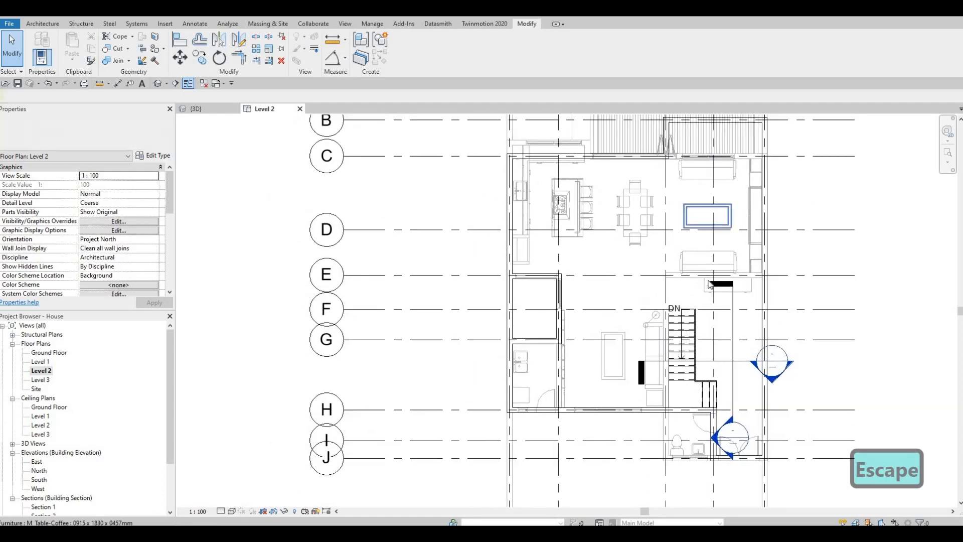
middle_click_drag(533, 256, 530, 208)
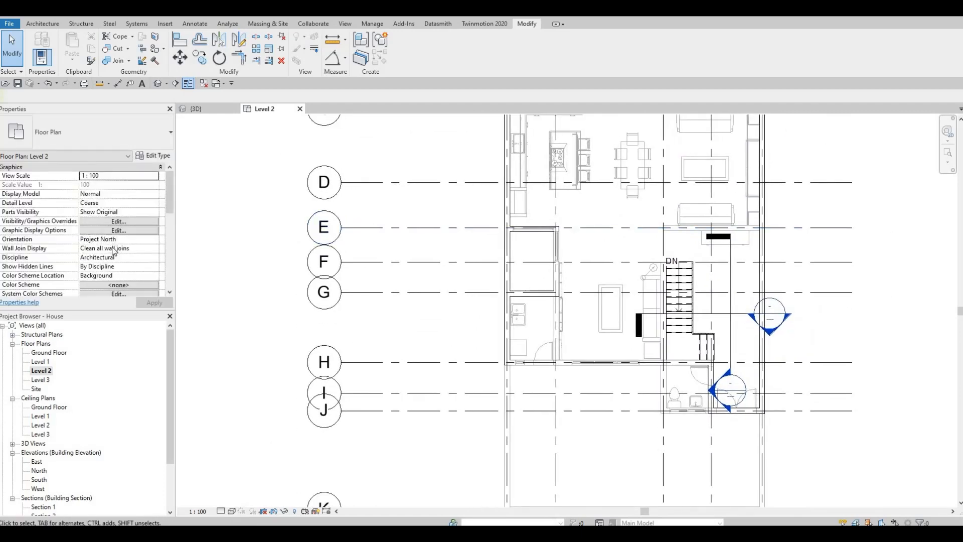
Set the Level 2 plan's underlay base level to None
scroll(114, 252, "down", 3)
scroll(114, 252, "down", 1)
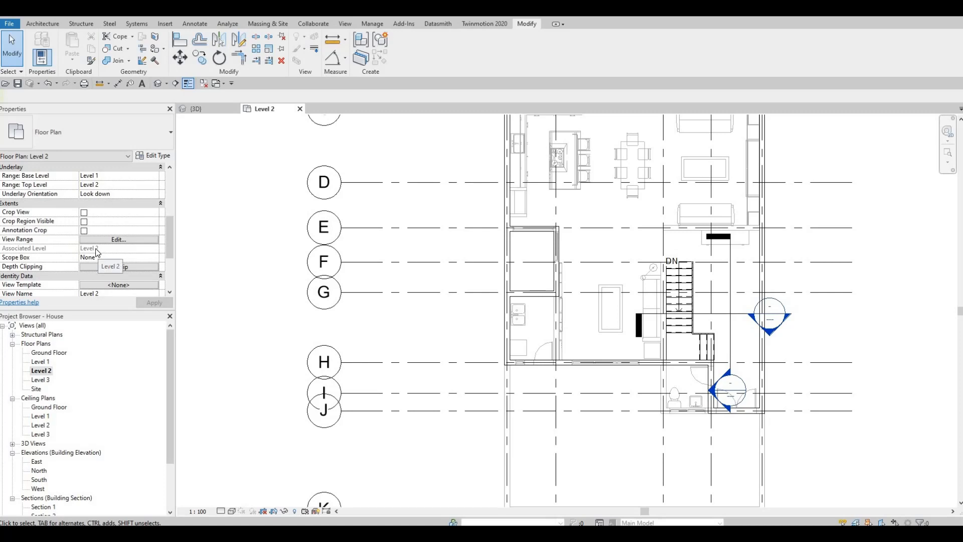
scroll(98, 256, "up", 5)
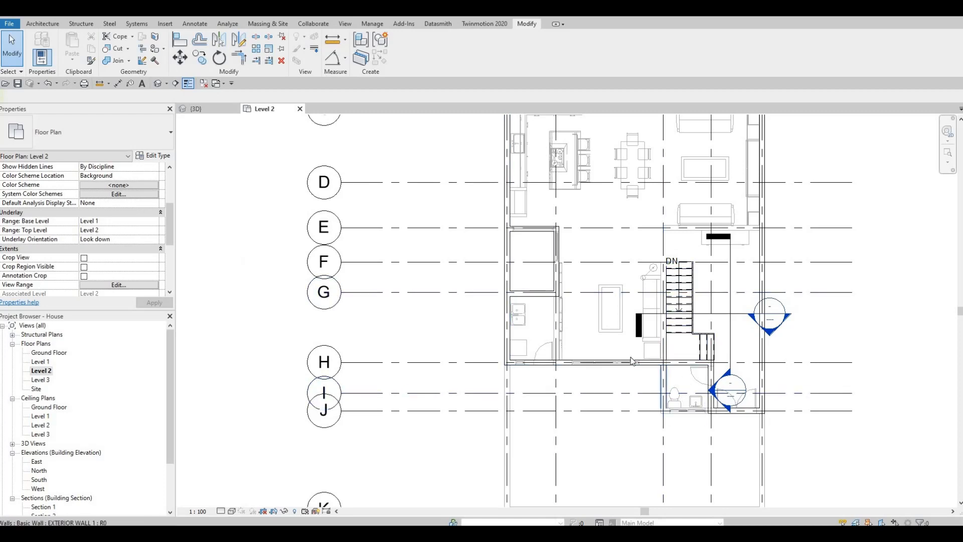
middle_click_drag(611, 346, 617, 405)
middle_click_drag(669, 389, 682, 384)
scroll(335, 280, "down", 1)
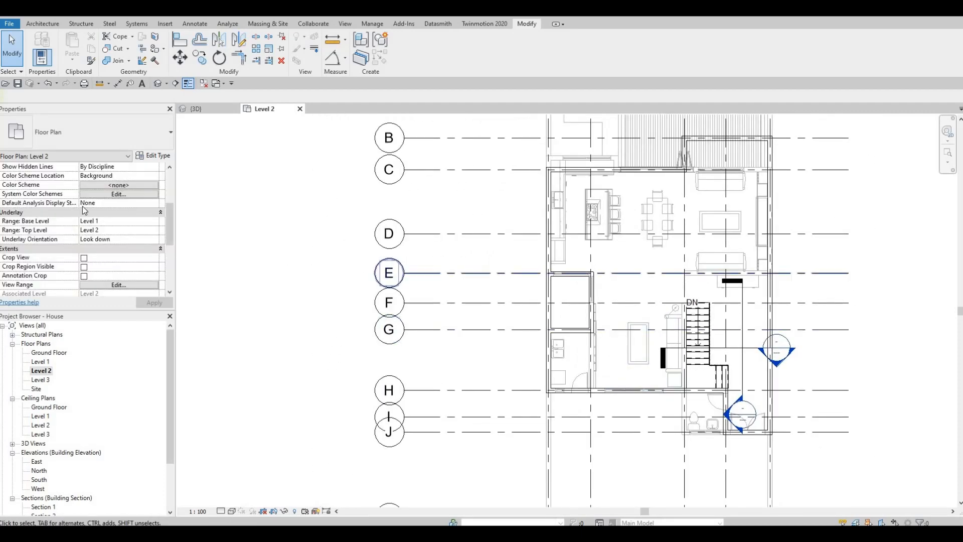
left_click(154, 224)
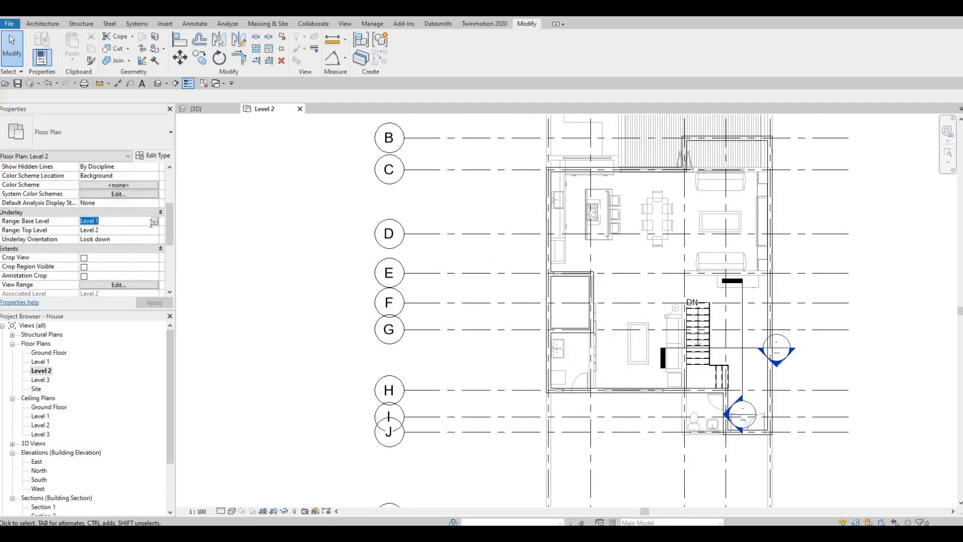
left_click(154, 221)
left_click(144, 304)
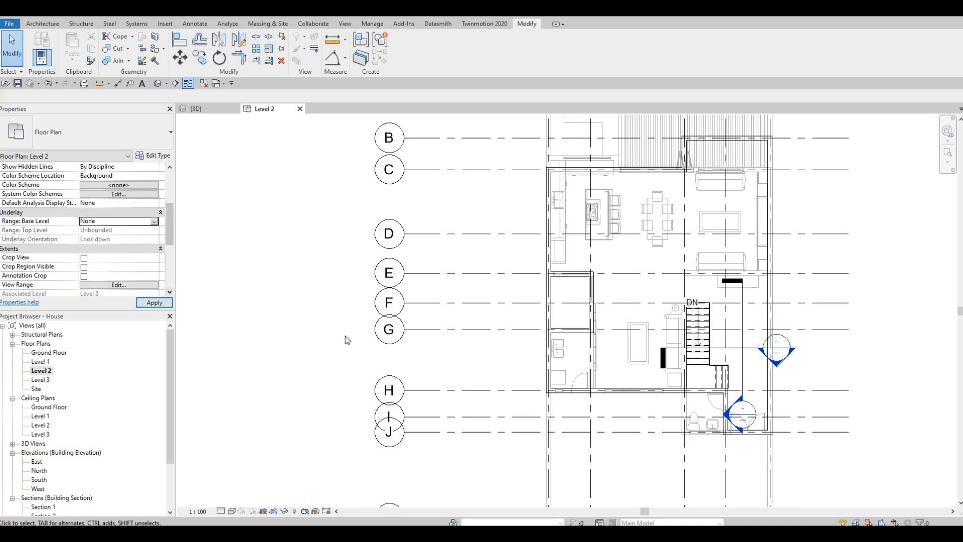
Hide the section markers in the Level 2 view
key("Escape")
middle_click_drag(645, 339, 599, 286)
key("Escape")
left_click(699, 309)
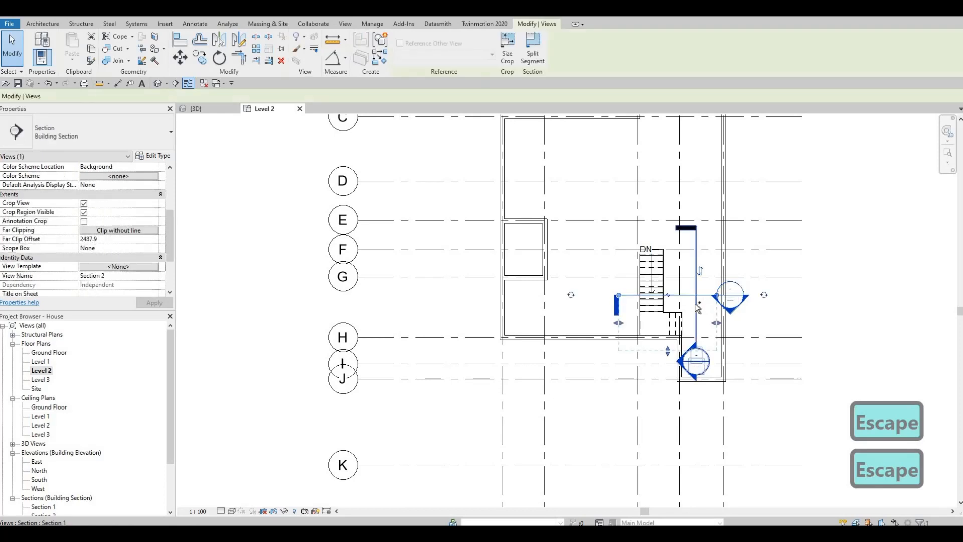
left_click(696, 304, "ctrl")
right_click(696, 305)
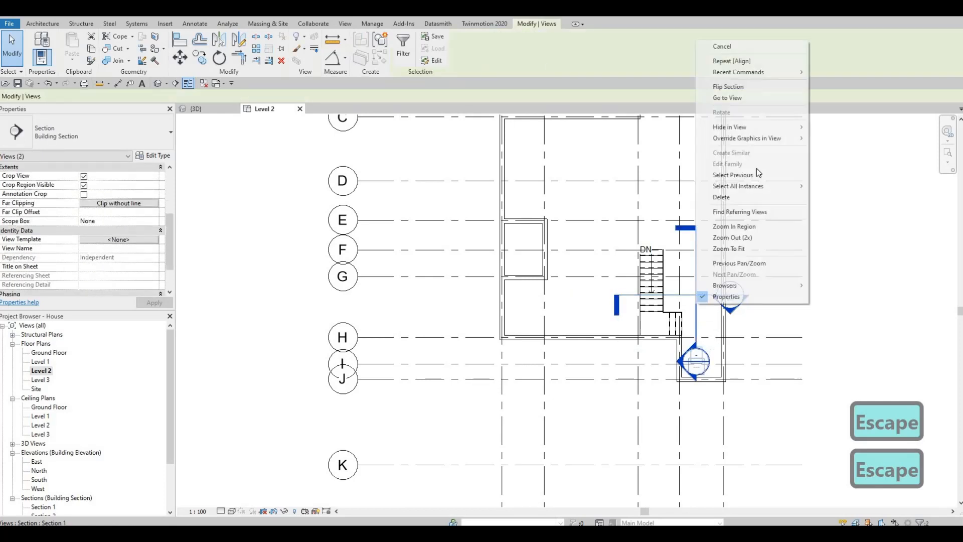
left_click(833, 127)
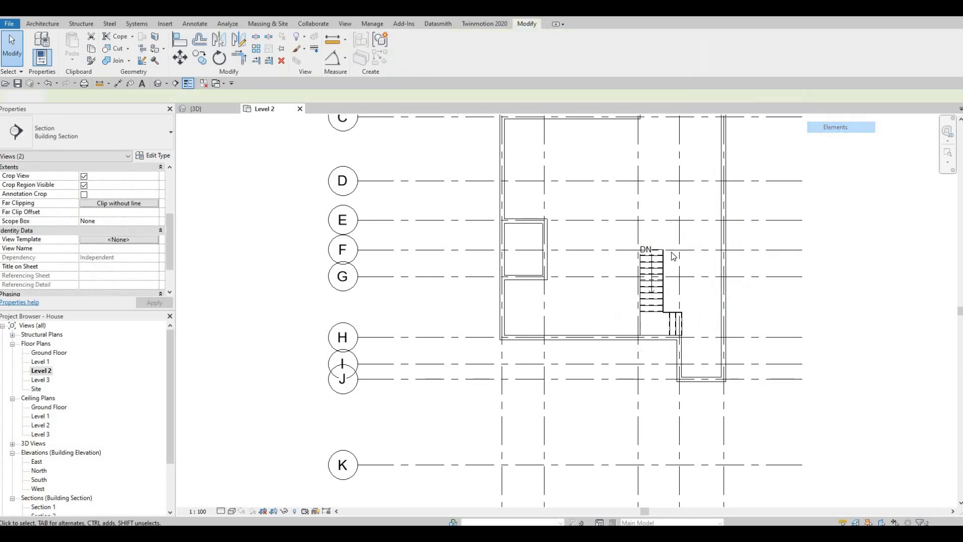
Examine the Level 2 exterior wall layout across the plan
middle_click_drag(539, 282, 397, 464)
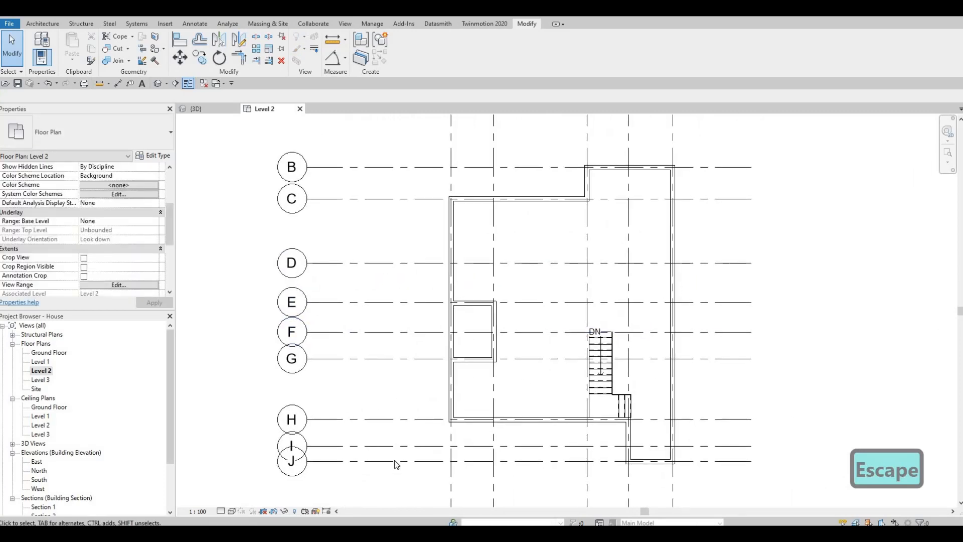
left_click(294, 512)
left_click(294, 513)
middle_click_drag(464, 424, 566, 377)
key("Escape")
middle_click_drag(637, 299, 592, 304)
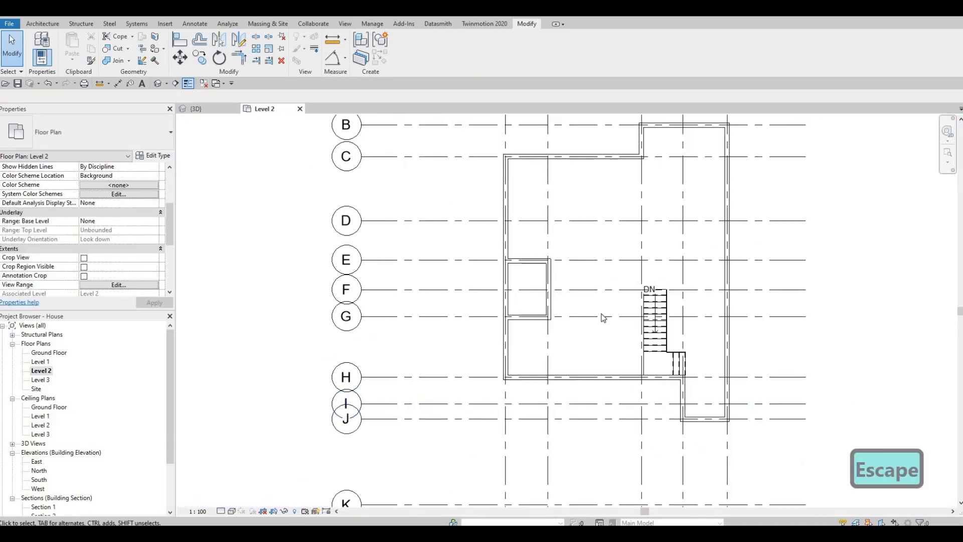
middle_click_drag(520, 276, 517, 284)
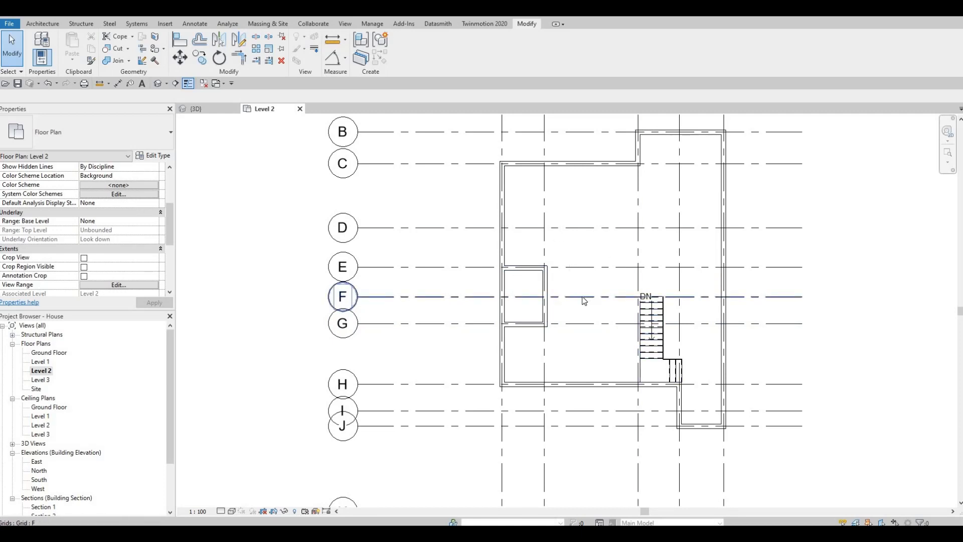
middle_click_drag(555, 305, 564, 282)
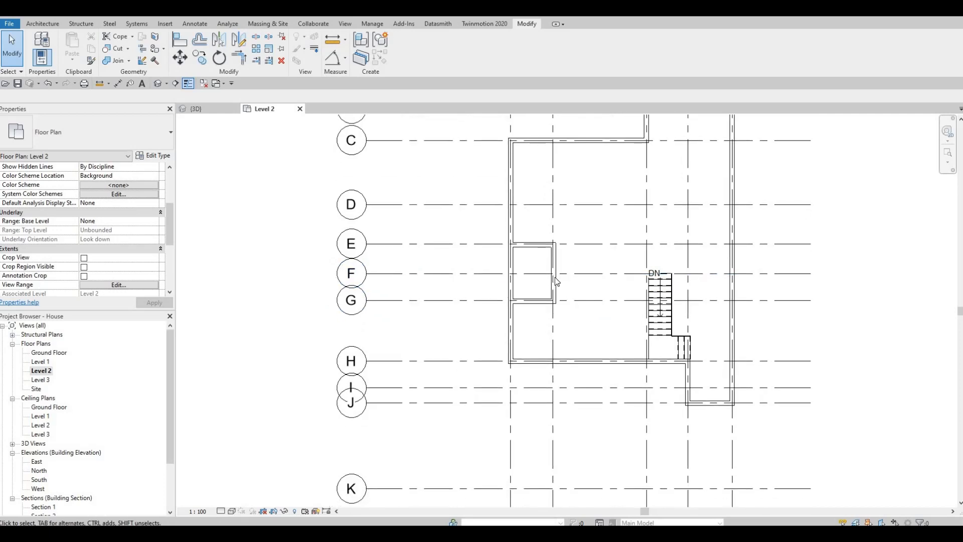
scroll(568, 311, "up", 3)
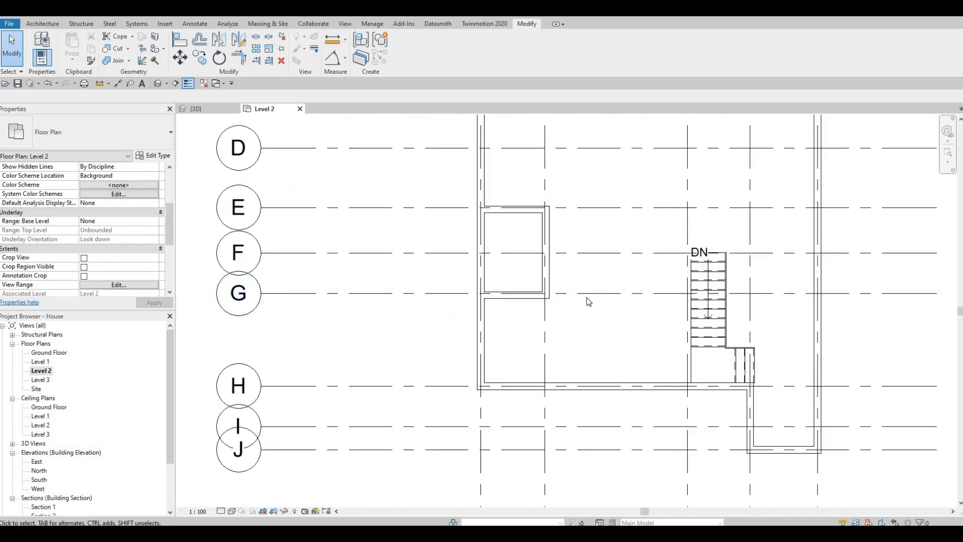
middle_click_drag(592, 288, 553, 308)
scroll(552, 316, "down", 1)
middle_click_drag(535, 268, 535, 310)
scroll(535, 309, "down", 1)
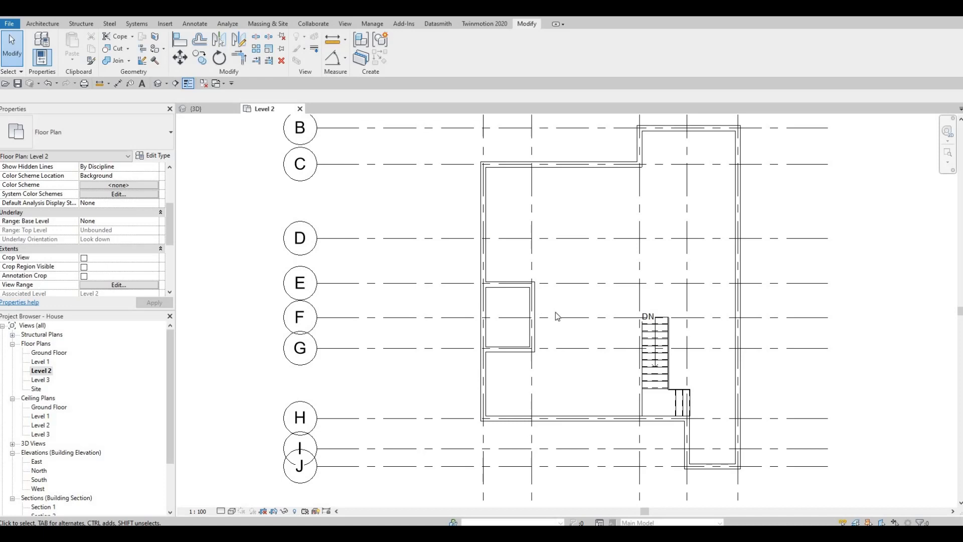
middle_click_drag(558, 312, 587, 324)
scroll(587, 325, "down", 1)
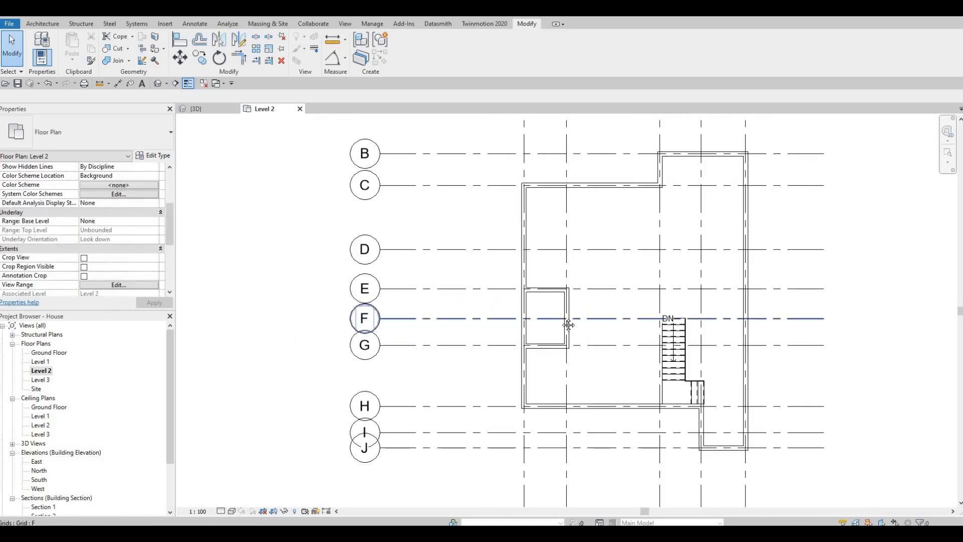
middle_click_drag(371, 249, 367, 258)
key("Escape")
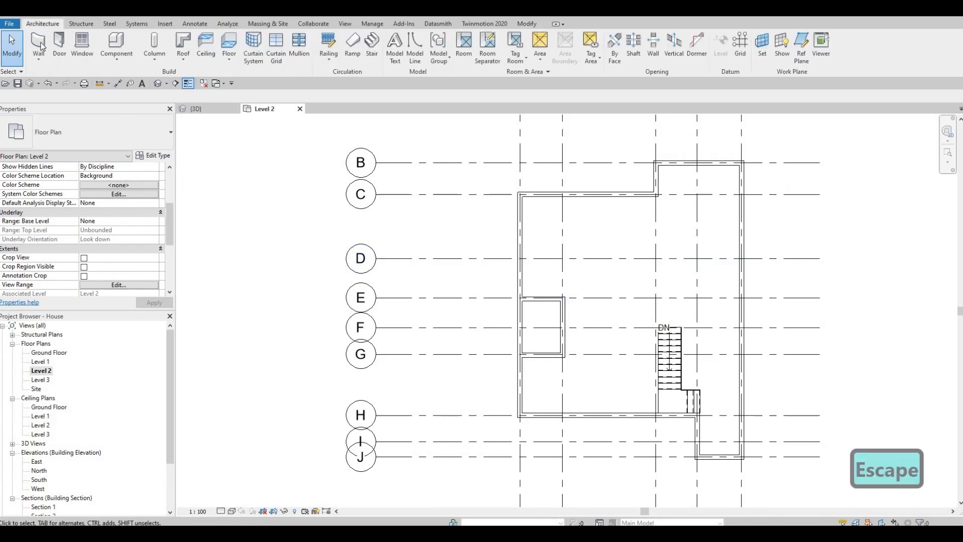
Start the Wall tool and choose the INTERIOR WALL 1 wall type
key("w")
key("a")
left_click(93, 134)
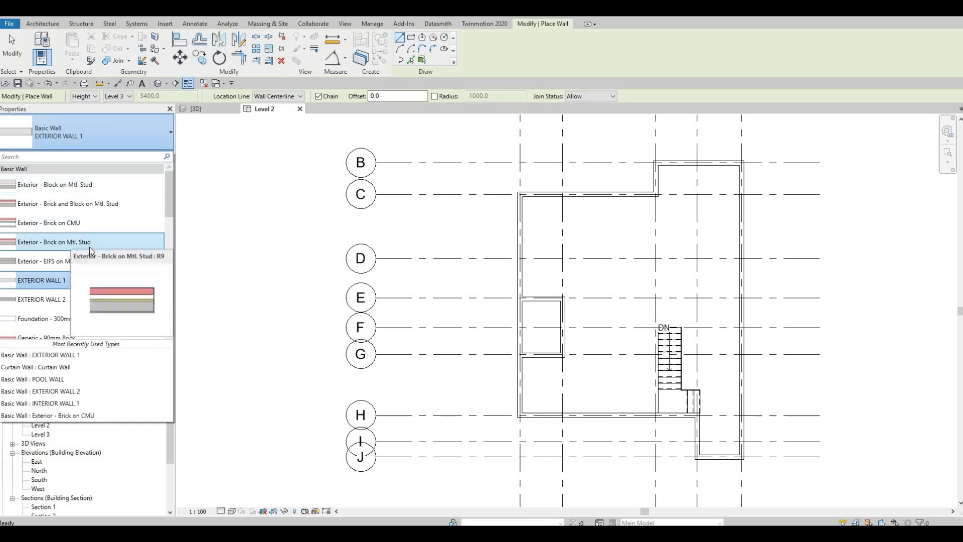
scroll(85, 253, "down", 8)
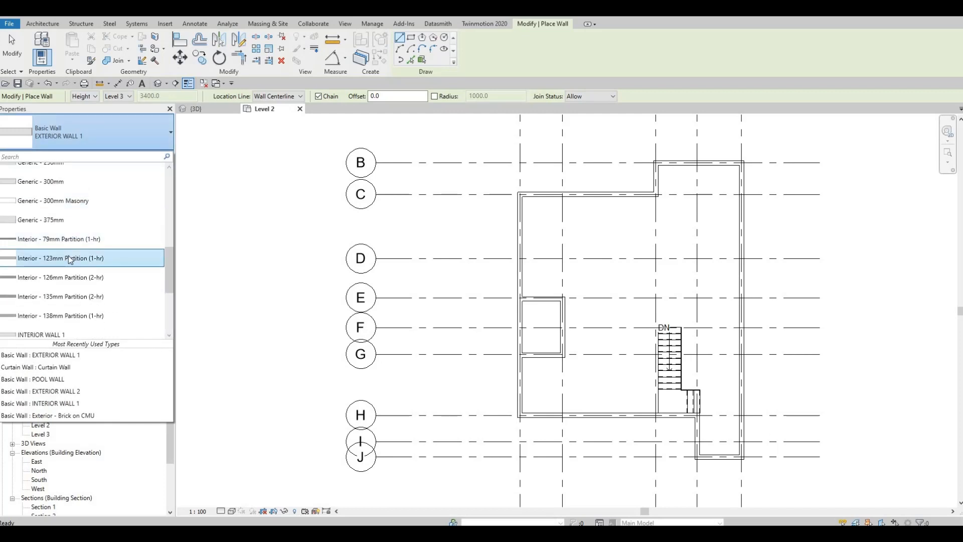
left_click(71, 239)
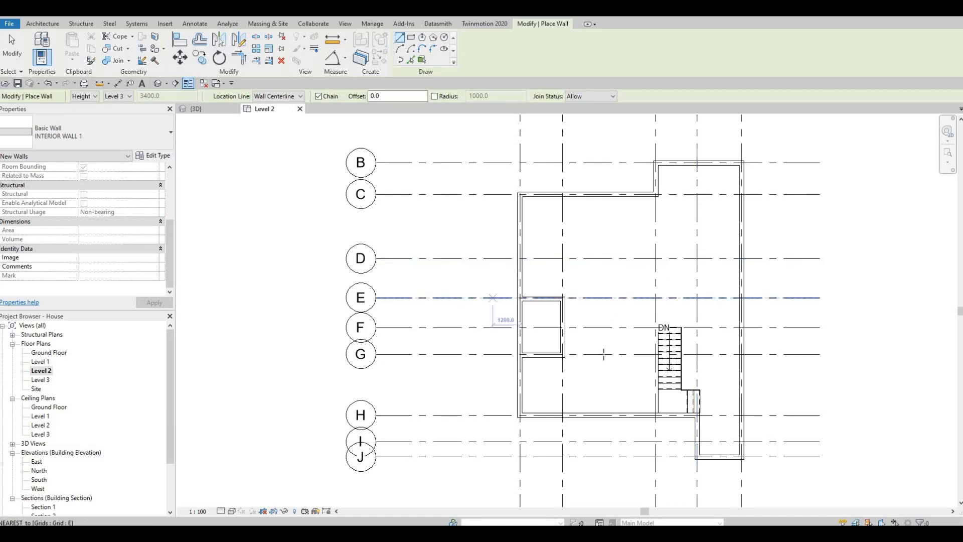
Draw an interior wall along grid 3 from grid H up to grid F beside the stair
scroll(591, 311, "up", 2)
scroll(611, 311, "up", 2)
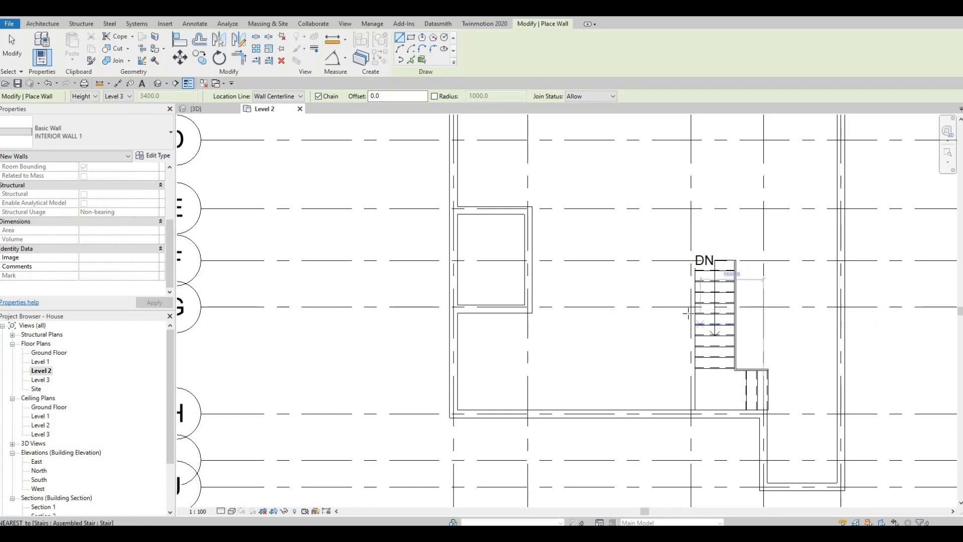
middle_click_drag(692, 418, 703, 356)
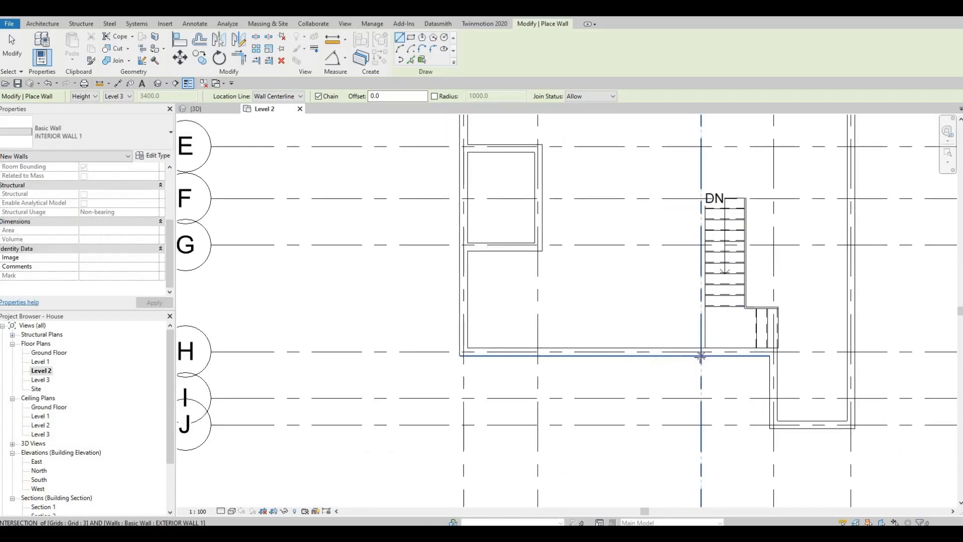
left_click(701, 351)
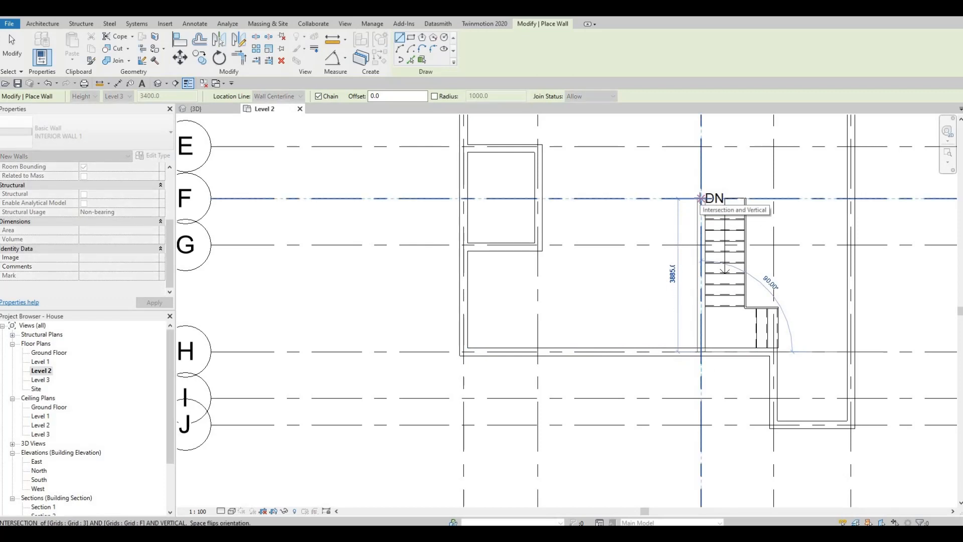
scroll(701, 198, "up", 4)
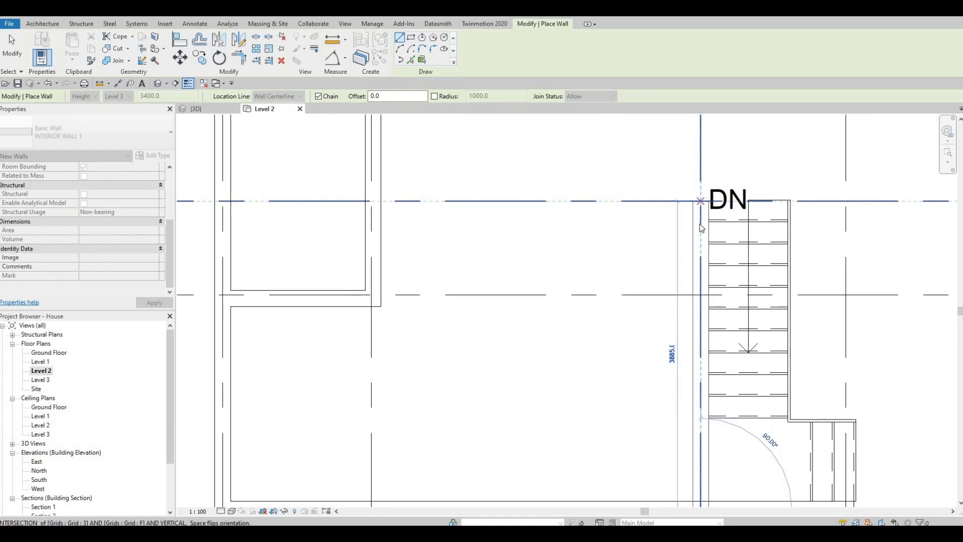
left_click(702, 212)
key("Escape")
Draw a stepped chain of interior walls from the stair along grid G, about 3000 mm west and 900 mm down, ending at grid 2
scroll(694, 229, "down", 3)
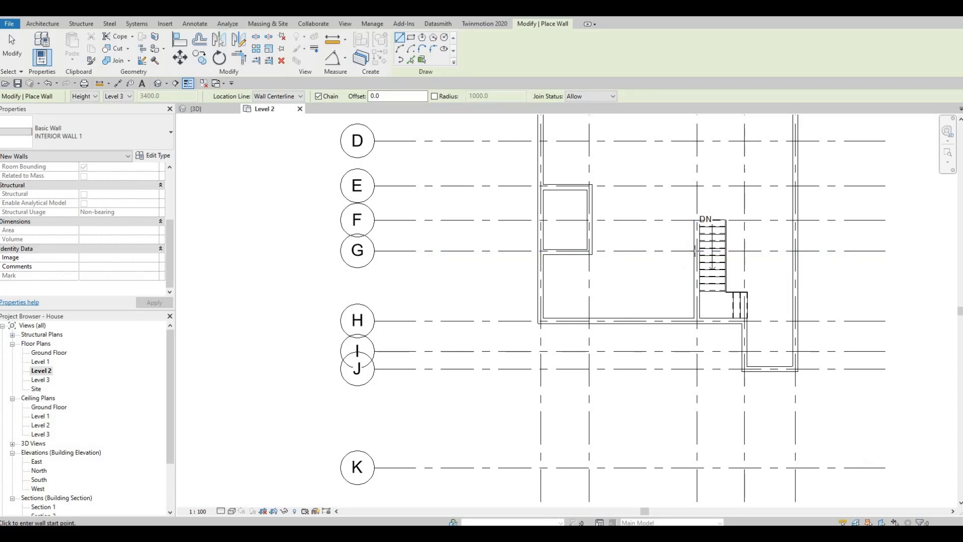
left_click(697, 251)
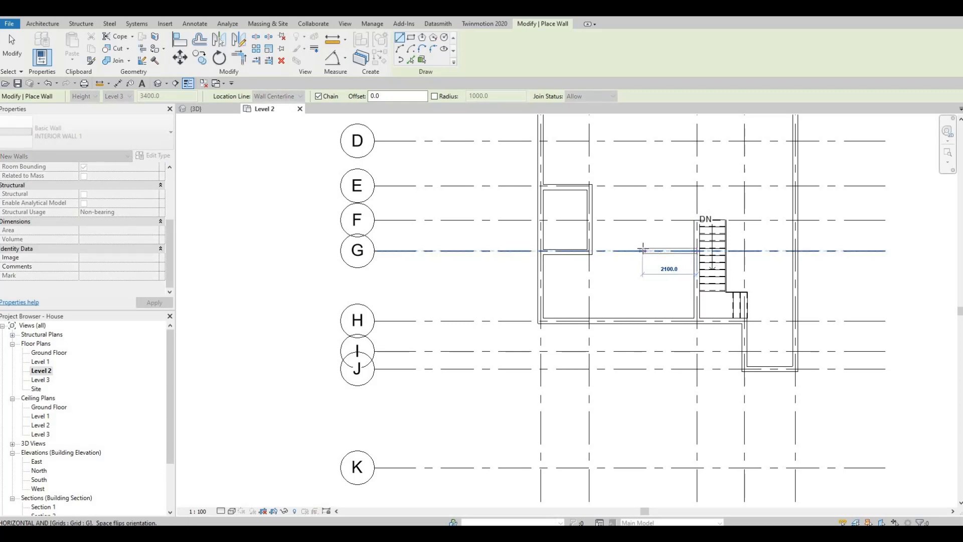
key("F1")
key("F1")
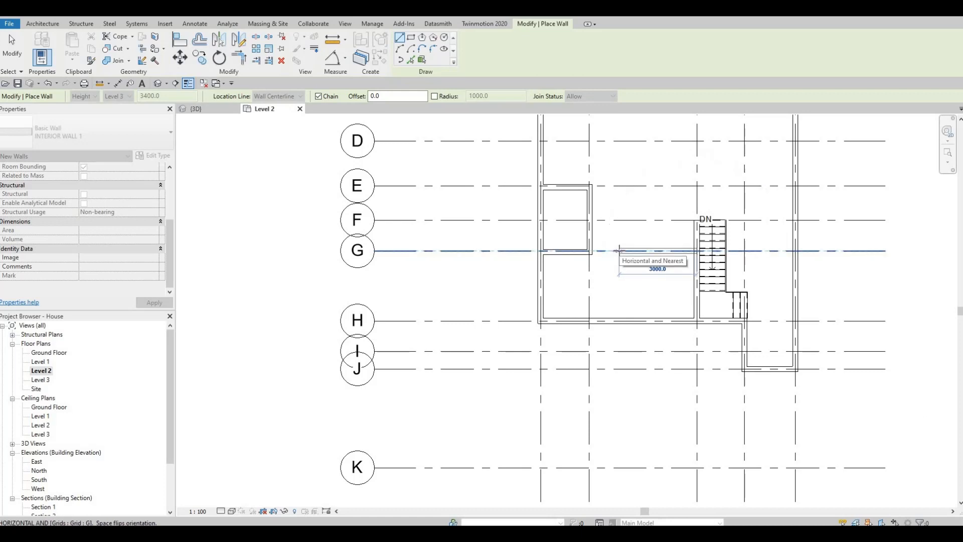
left_click(619, 251)
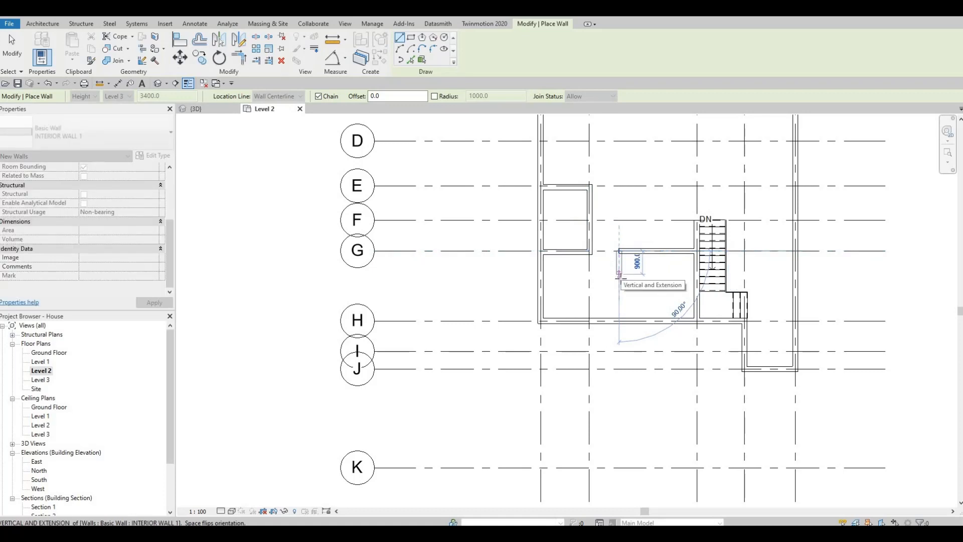
left_click(620, 276)
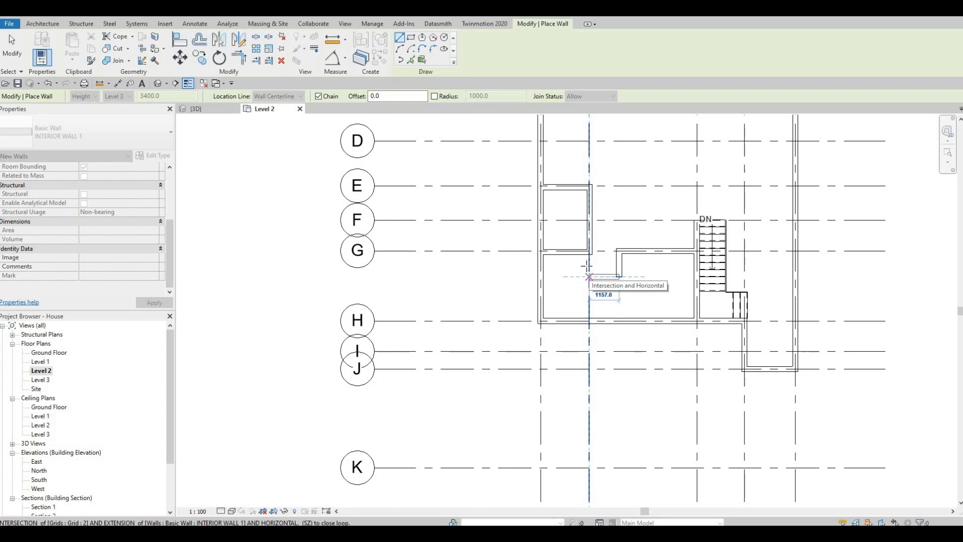
left_click(587, 266)
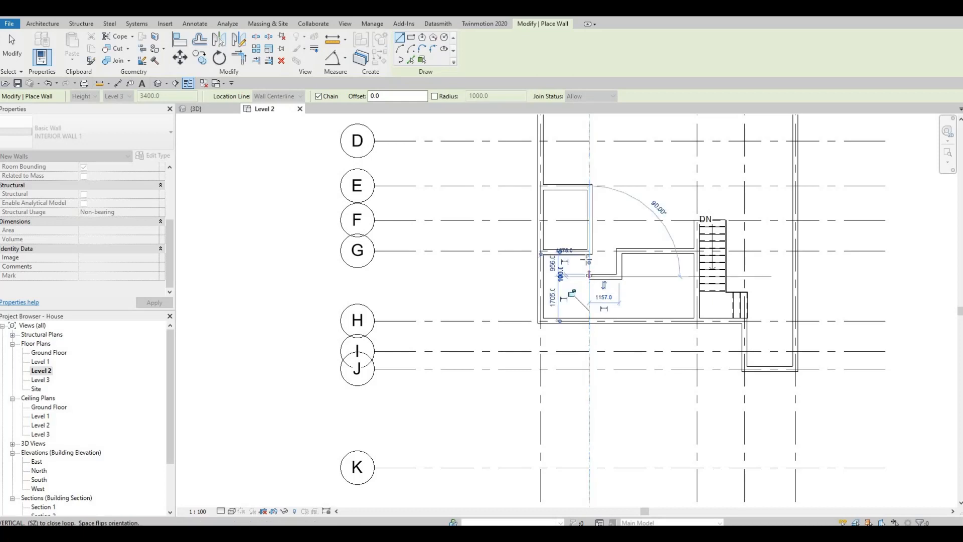
left_click(589, 255)
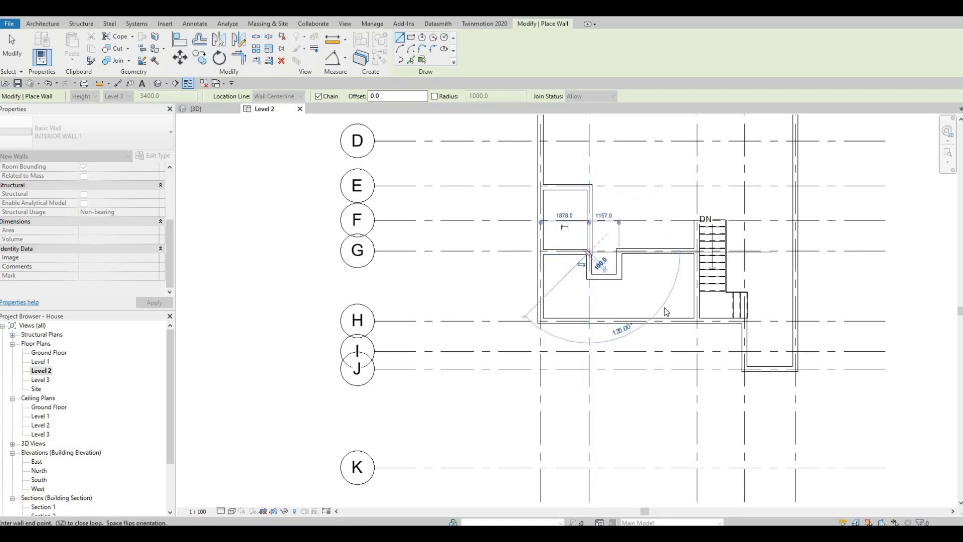
key("Escape")
key("Escape")
Align the short interior wall segment near grid 2 with the face of the wall above it
scroll(593, 255, "up", 3)
left_click(592, 254)
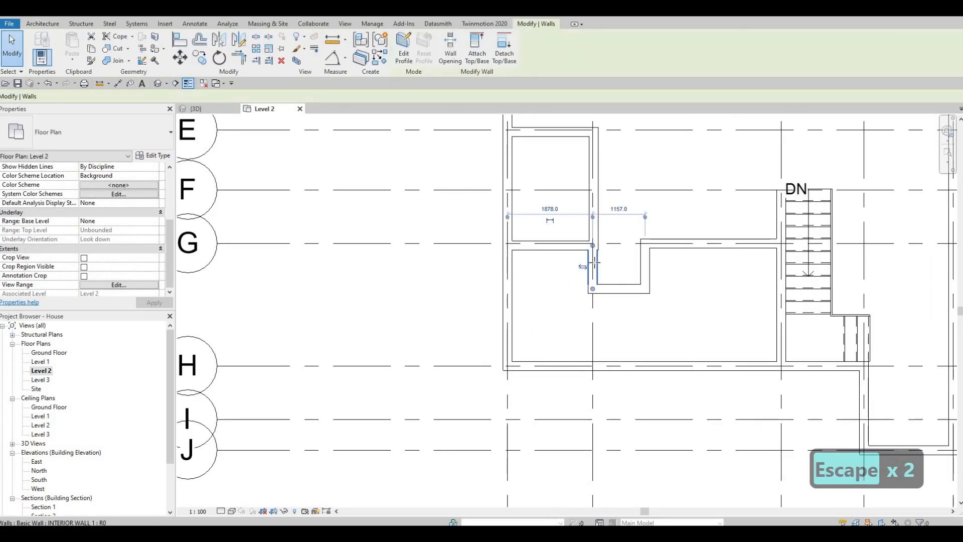
key("Escape")
scroll(594, 262, "up", 2)
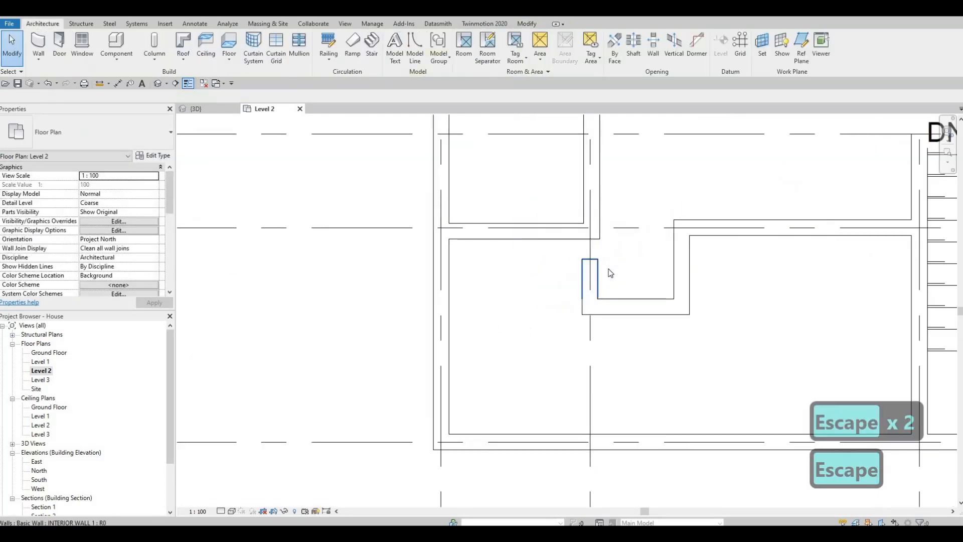
key("a")
key("l")
left_click(600, 203)
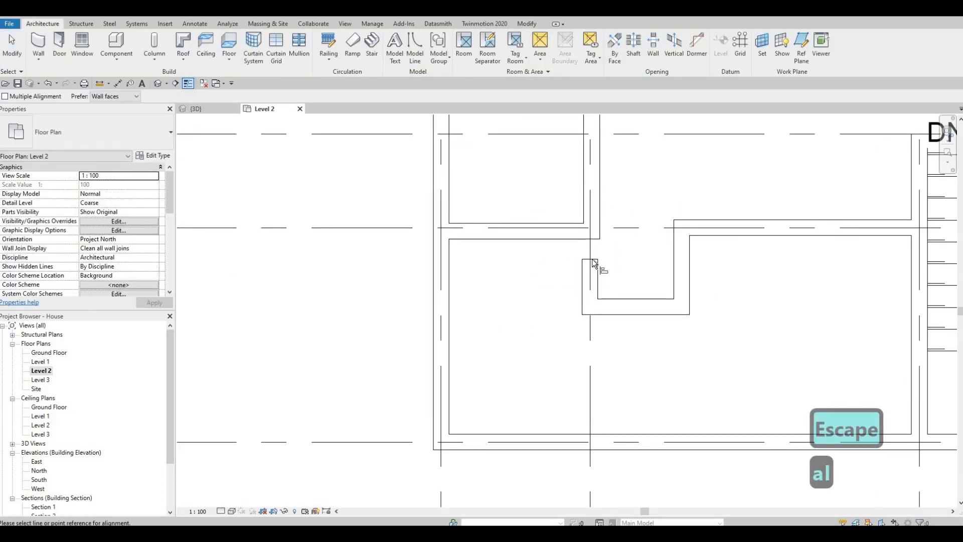
left_click(598, 264)
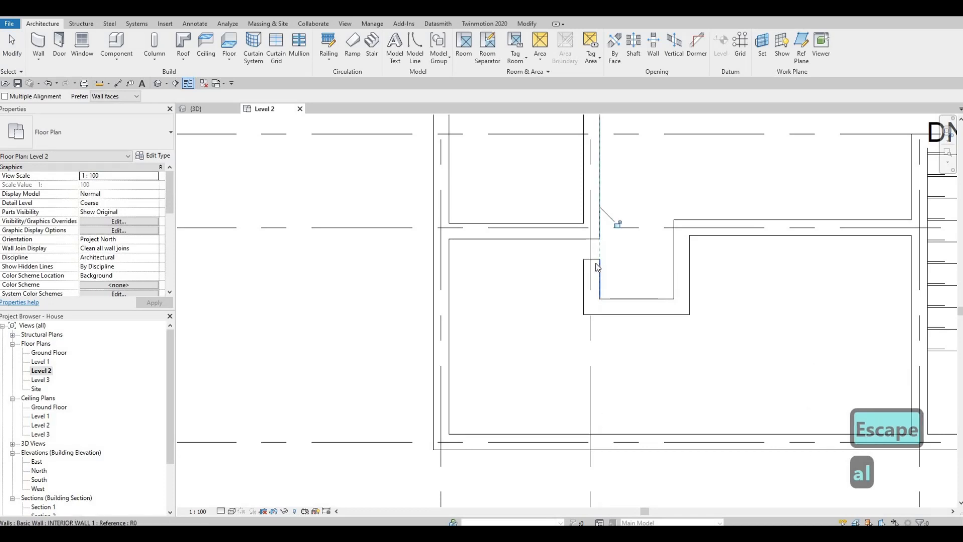
key("Escape")
key("Escape")
Drag the short wall's top end up to the wall along grid G
left_click(592, 260)
left_click_drag(592, 259, 592, 232)
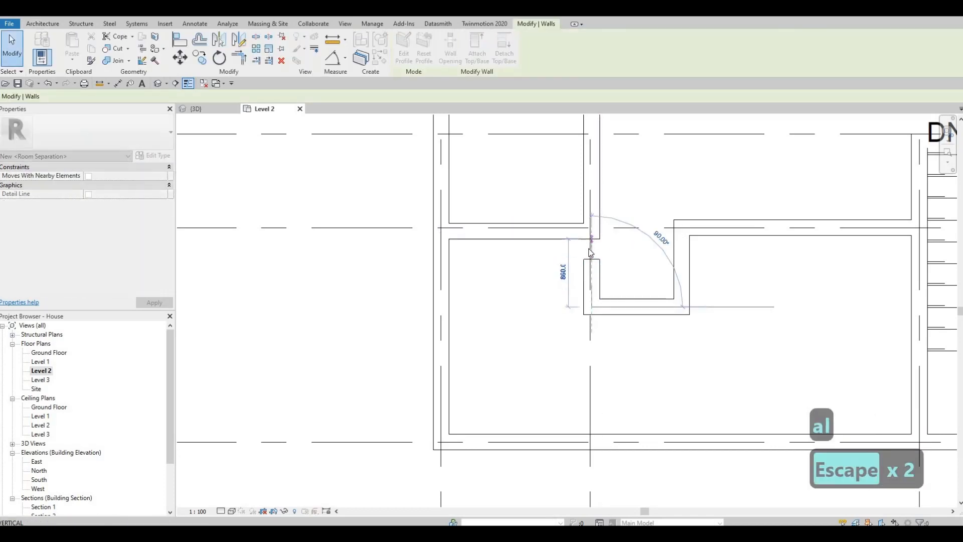
key("Escape")
scroll(675, 293, "down", 3)
middle_click_drag(793, 357, 727, 248)
key("Escape")
Create exterior walls similar to the grid H wall, chaining from grid 3 along grid J to grid 2 and up to grid H
left_click(768, 286)
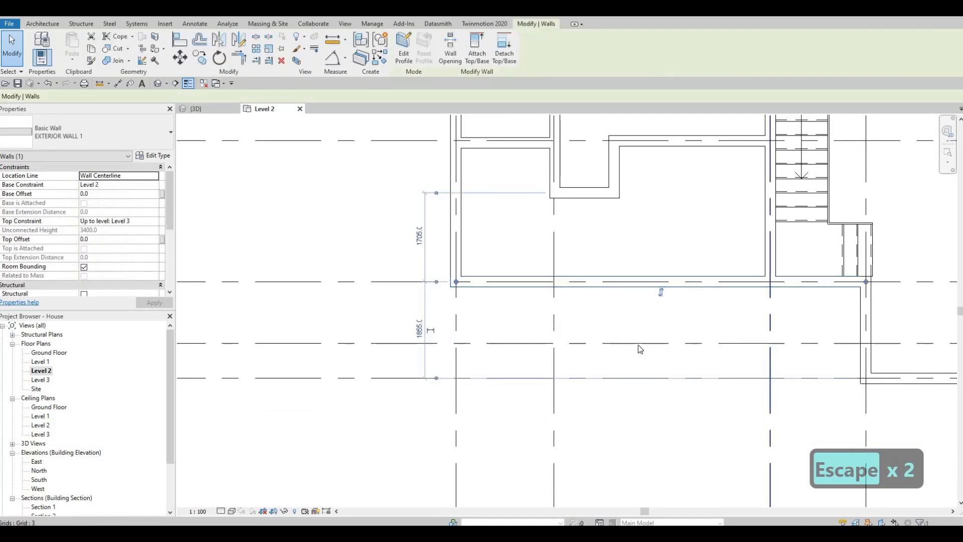
middle_click_drag(721, 347, 675, 296)
scroll(716, 302, "down", 1)
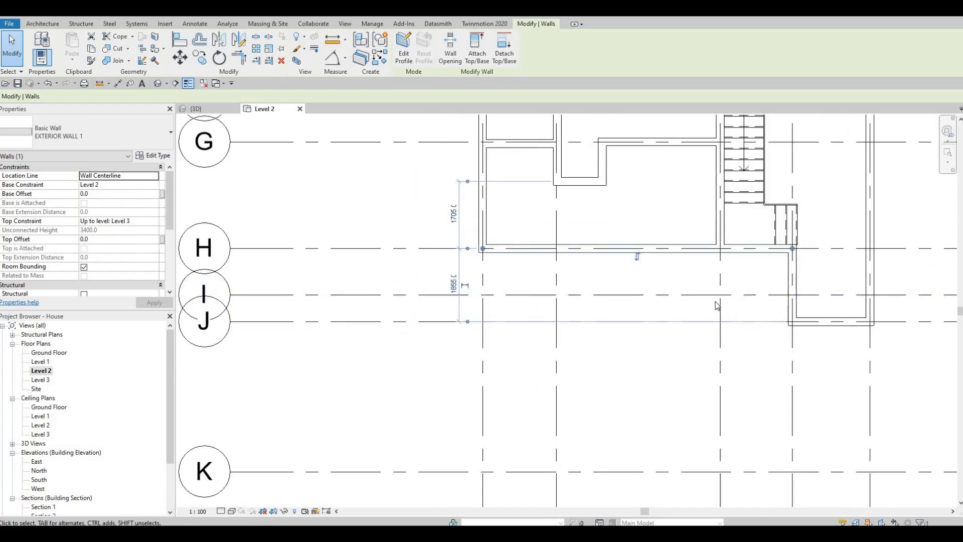
key("Escape")
key("Escape")
left_click(625, 244)
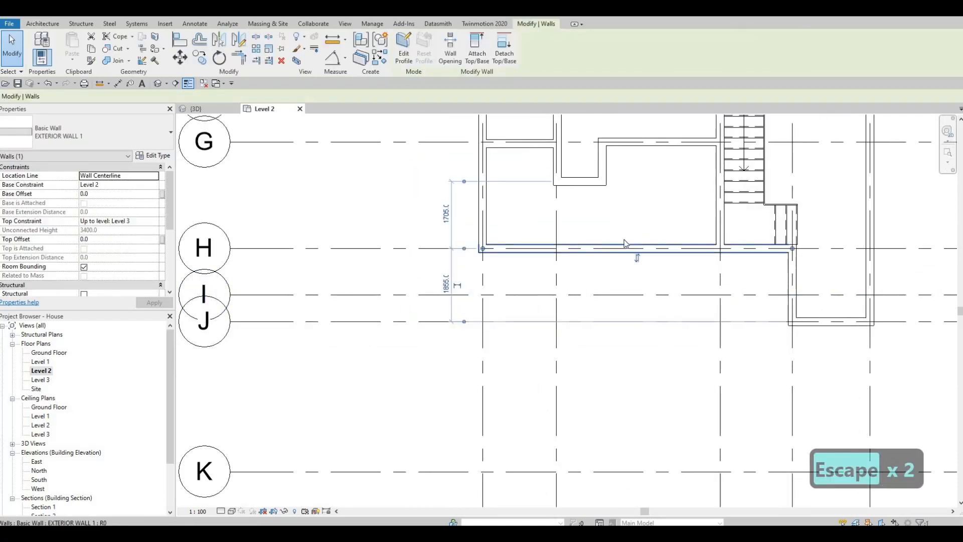
key("c")
key("s")
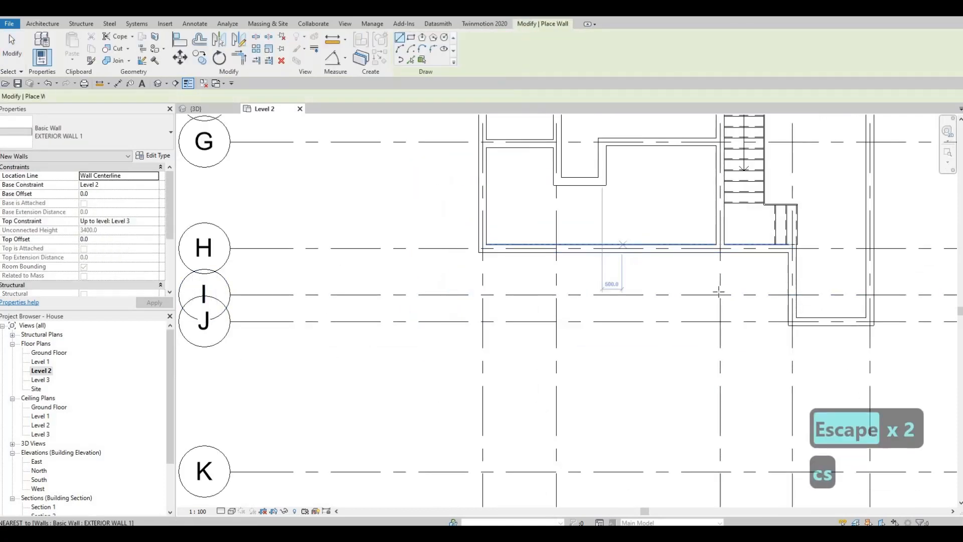
left_click(718, 317)
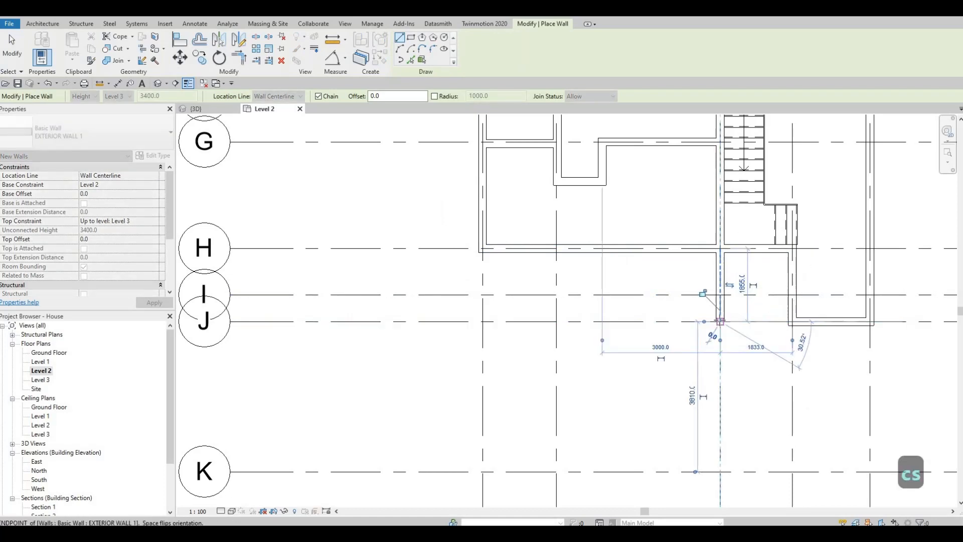
scroll(720, 321, "down", 2)
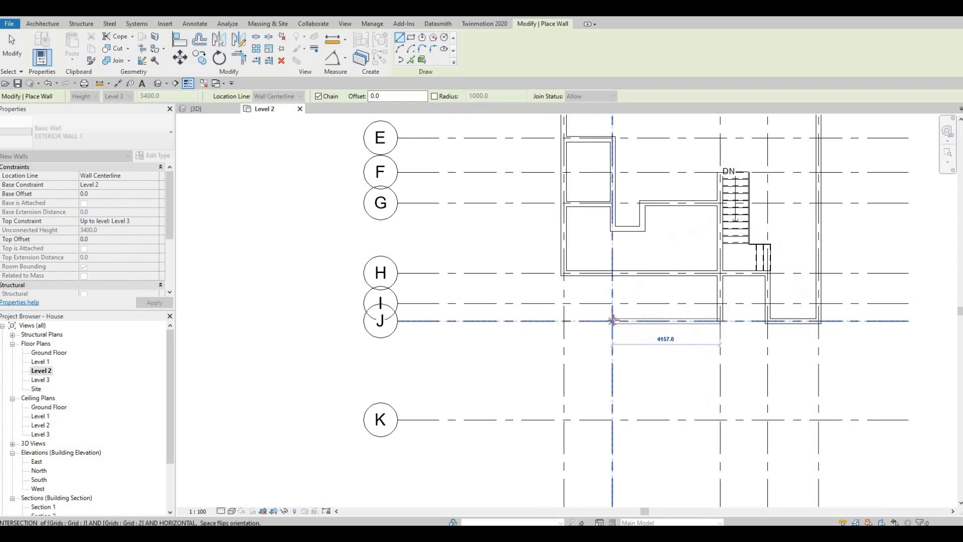
left_click(612, 321)
left_click(613, 274)
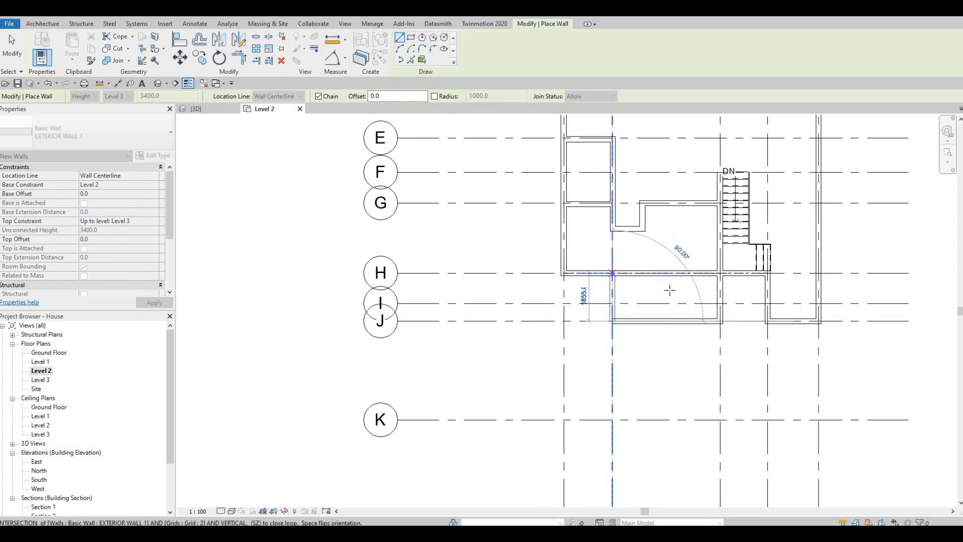
key("Escape")
key("Escape")
key("Escape")
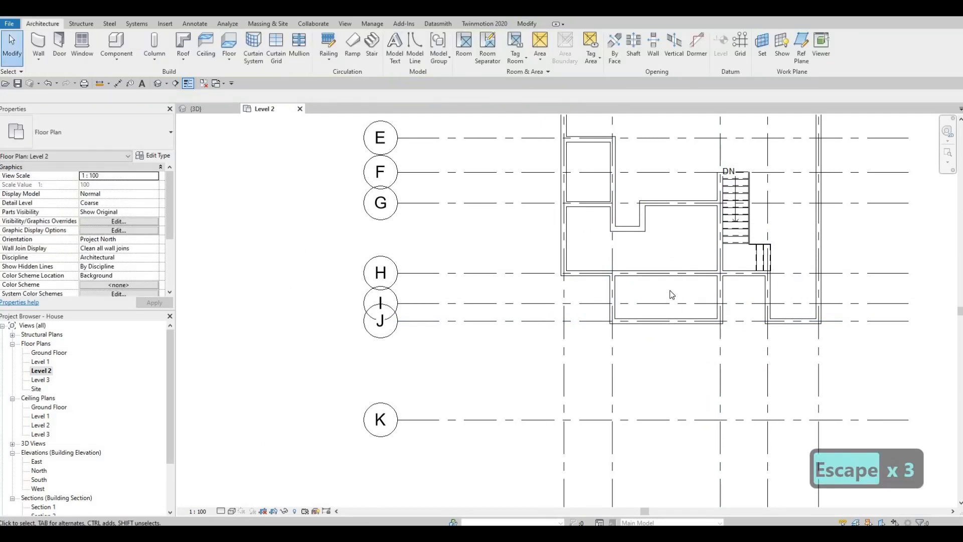
Split the exterior wall along grid H at grid 2
key("s")
key("l")
scroll(628, 275, "up", 2)
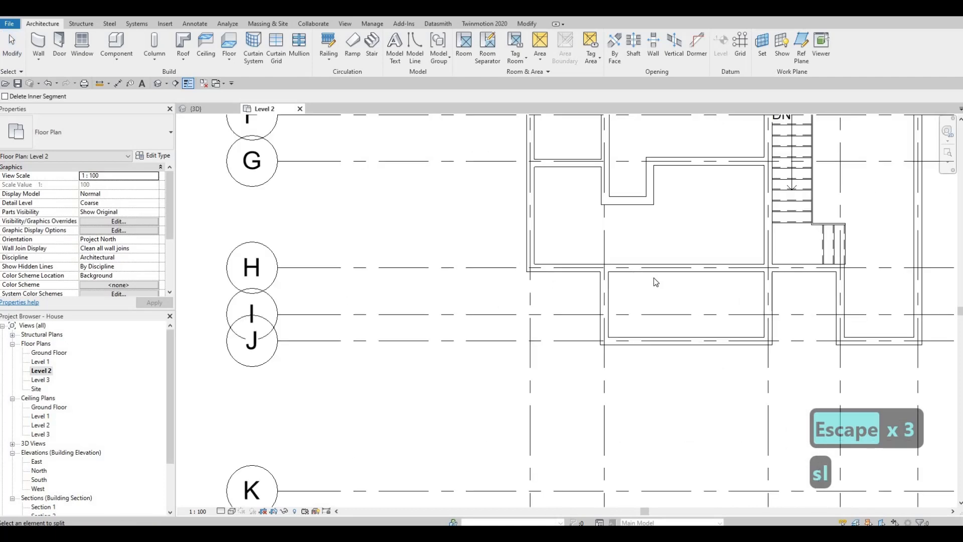
key("Escape")
left_click(676, 271)
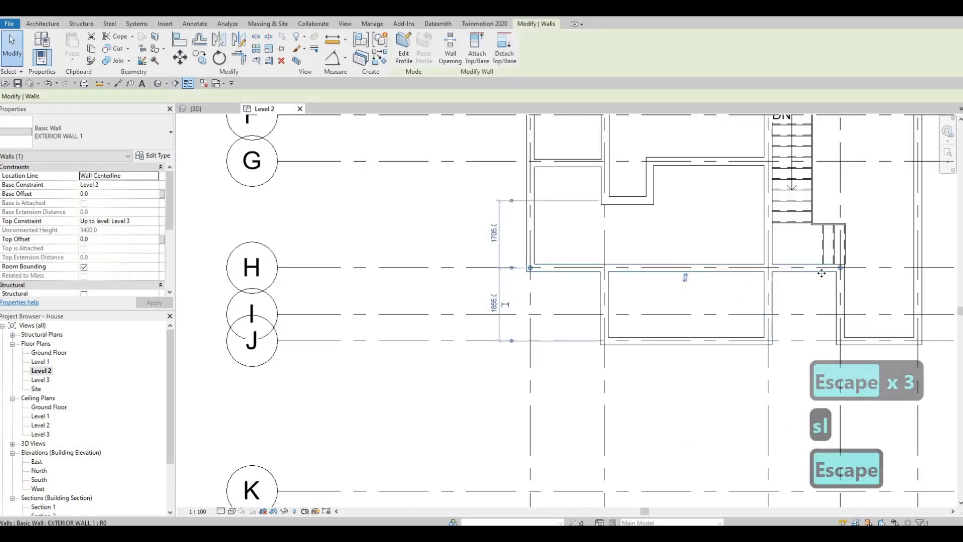
key("Escape")
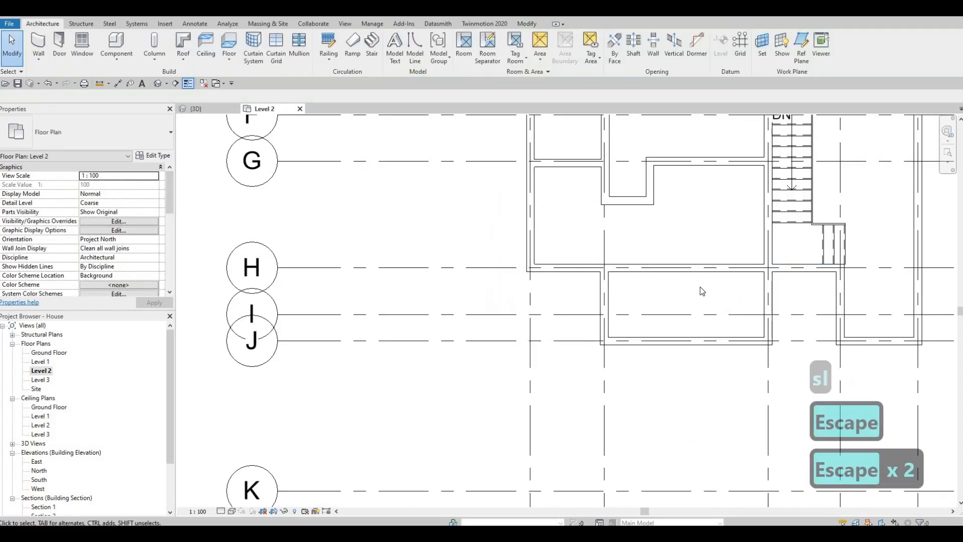
key("s")
key("l")
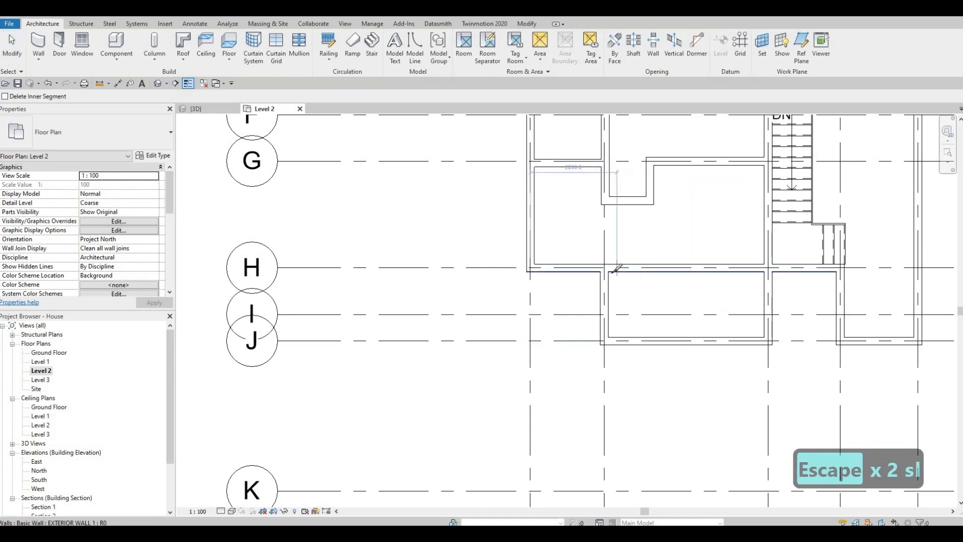
key("Escape")
key("Escape")
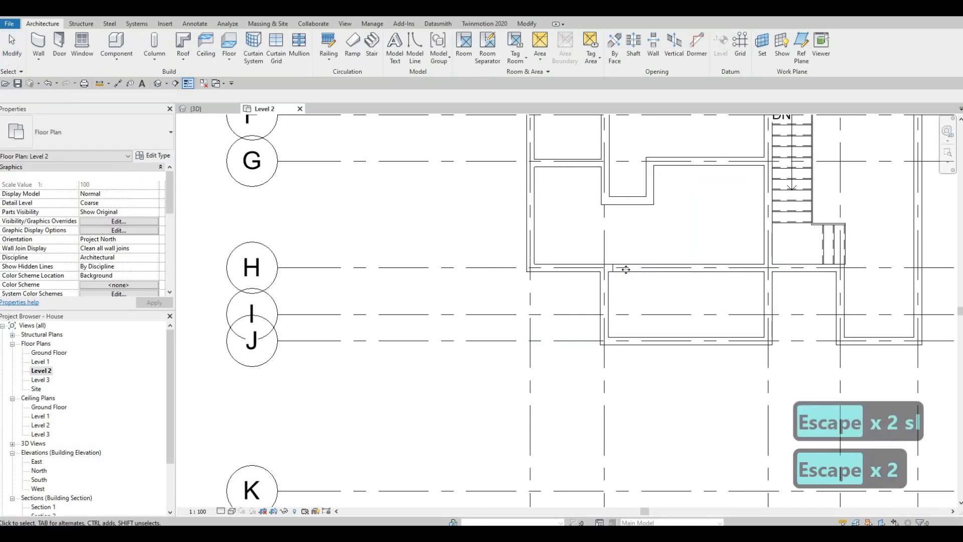
key("Escape")
Adjust the ends of the split exterior wall segments along grid H near grid 2
left_click(725, 270)
left_click_drag(788, 277, 768, 268)
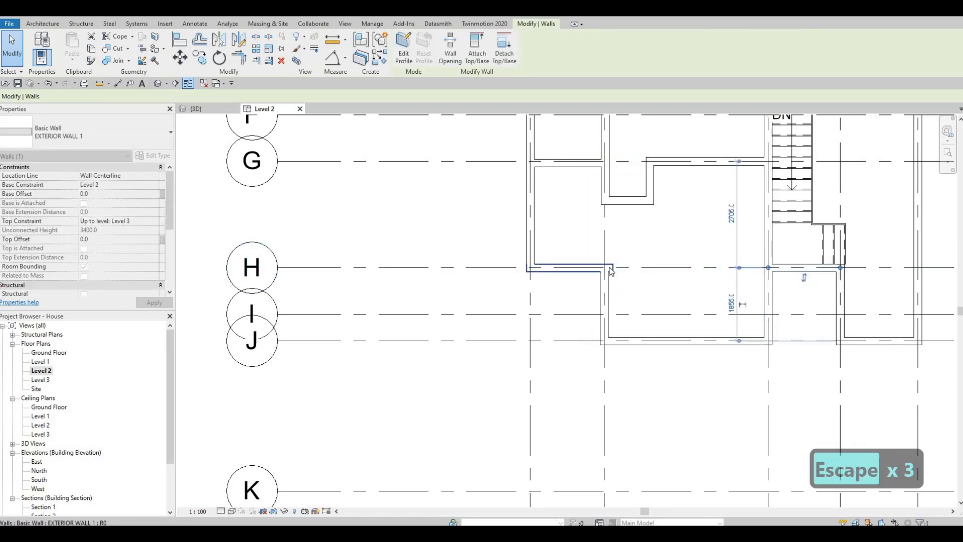
key("Escape")
left_click(614, 269)
scroll(614, 270, "up", 2)
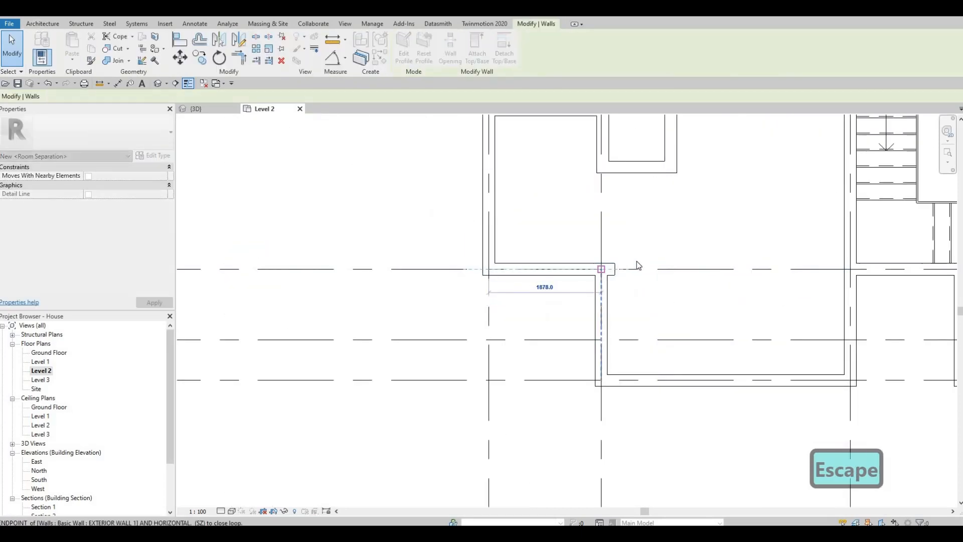
key("Escape")
key("Escape")
scroll(656, 297, "down", 4)
middle_click_drag(686, 297, 639, 303)
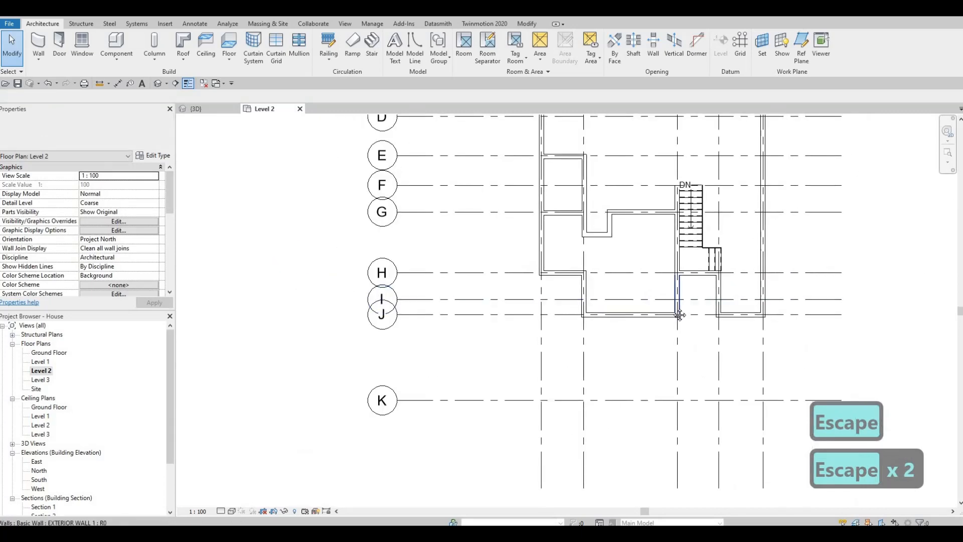
Examine the Level 2 walls around the stair between grids D and J
middle_click_drag(663, 265, 623, 246)
scroll(645, 272, "up", 2)
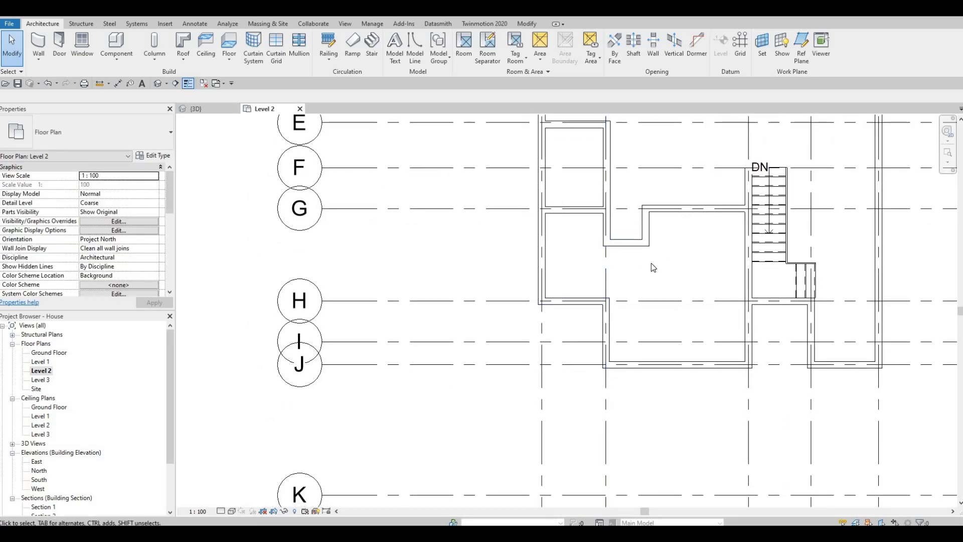
middle_click_drag(610, 261, 602, 318)
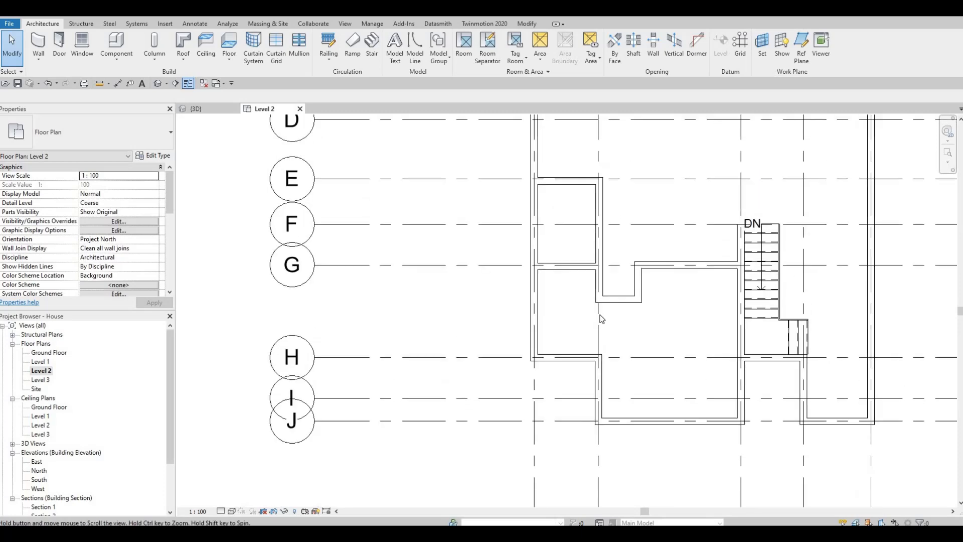
scroll(605, 307, "down", 1)
left_click(608, 316)
left_click_drag(608, 318, 608, 360)
key("Escape")
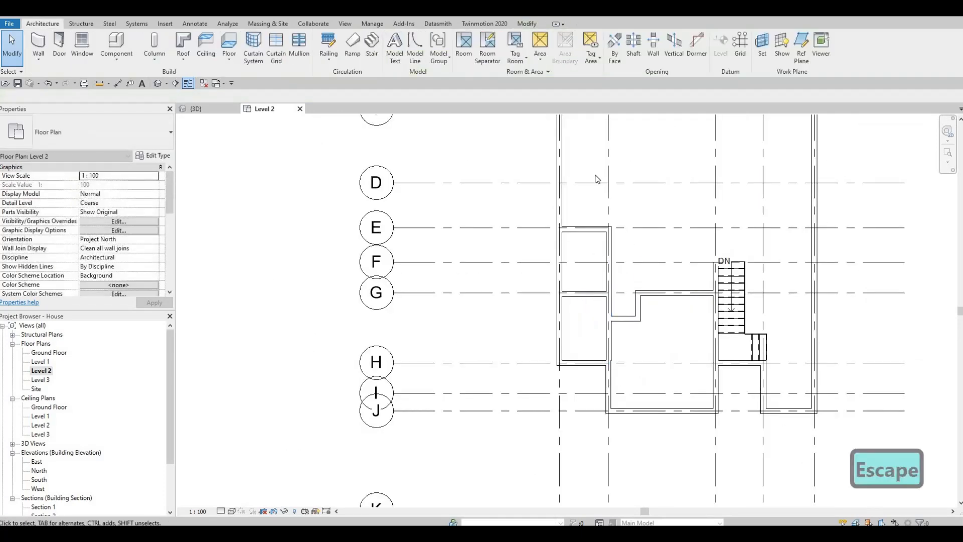
scroll(590, 220, "down", 1)
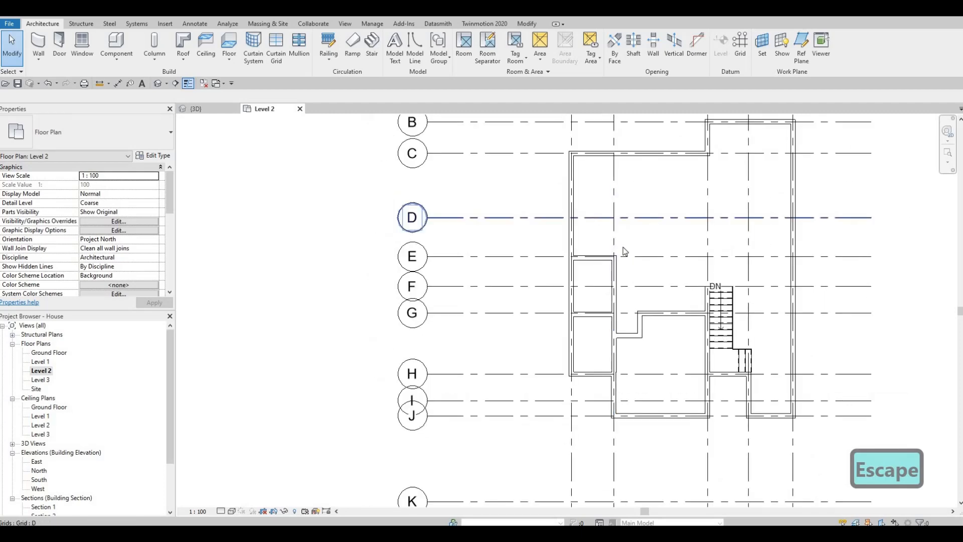
scroll(612, 266, "up", 4)
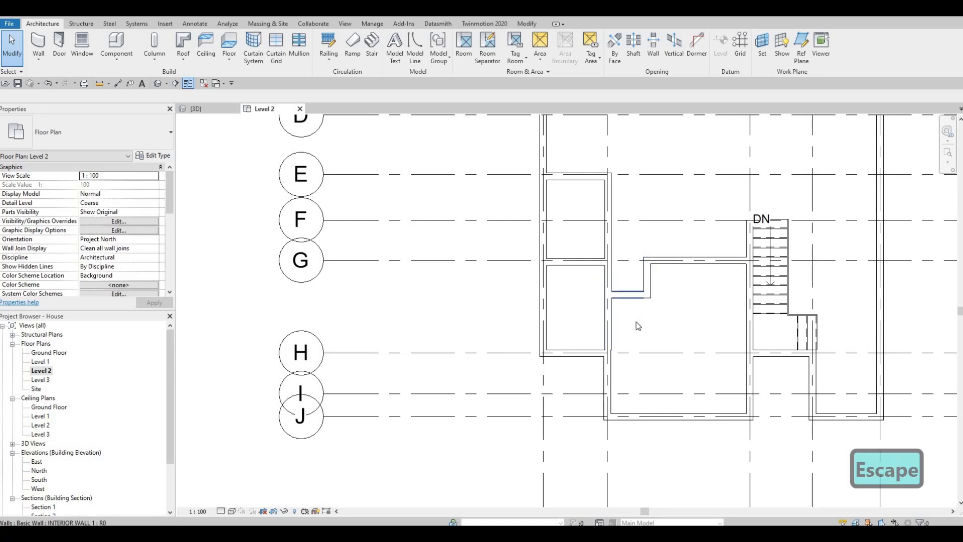
key("Escape")
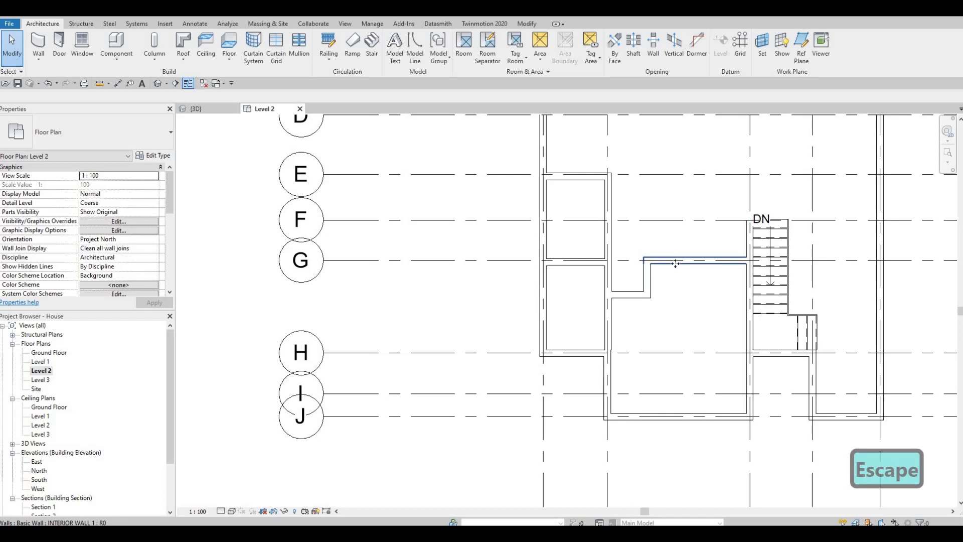
Draw an interior wall like the grid G wall, running from the grid C exterior wall down to grid E
left_click(675, 263)
key("c")
key("s")
middle_click_drag(689, 300, 686, 385)
middle_click_drag(682, 271, 681, 319)
middle_click_drag(605, 310, 597, 343)
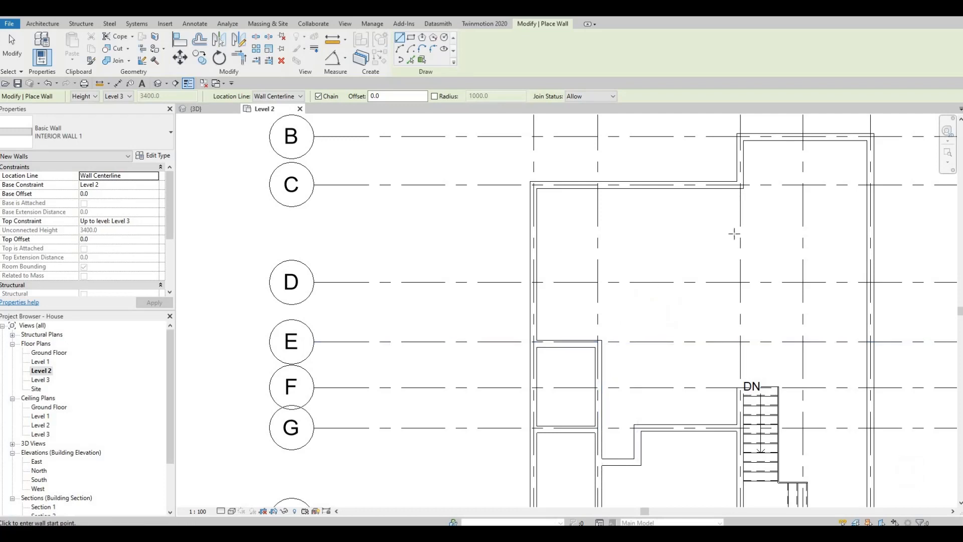
left_click(632, 185)
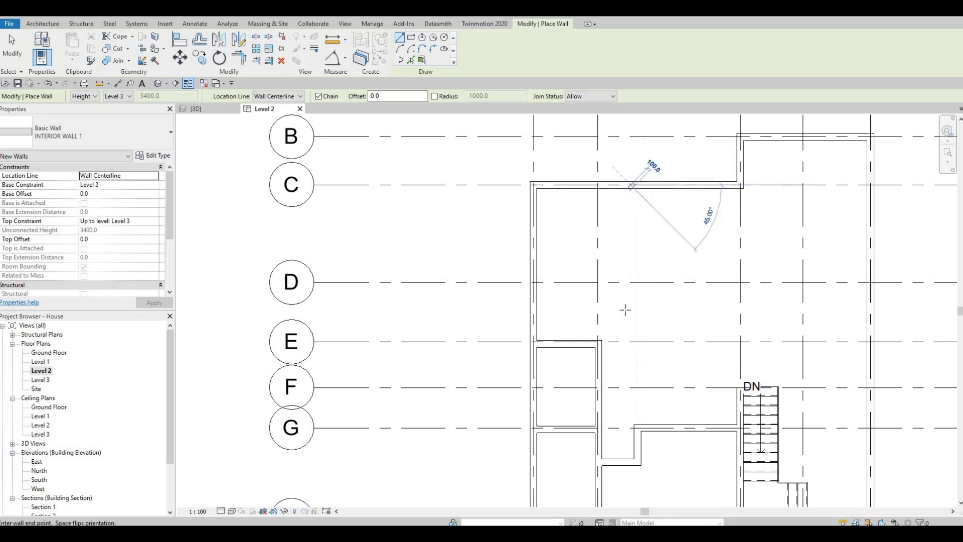
left_click(631, 341)
key("Escape")
key("Escape")
Set the new interior wall's distance from the left exterior wall to 3400 mm
left_click(633, 203)
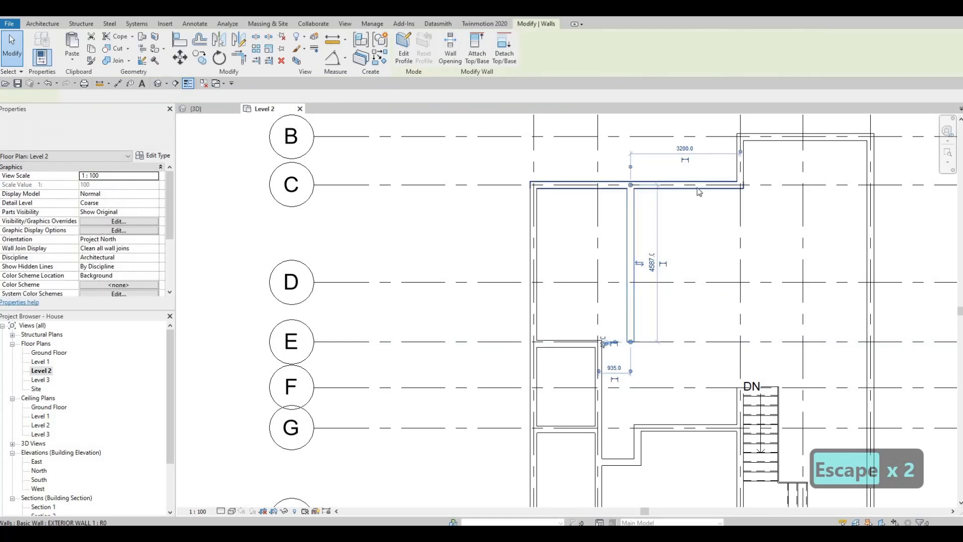
left_click_drag(564, 183, 533, 176)
left_click(581, 149)
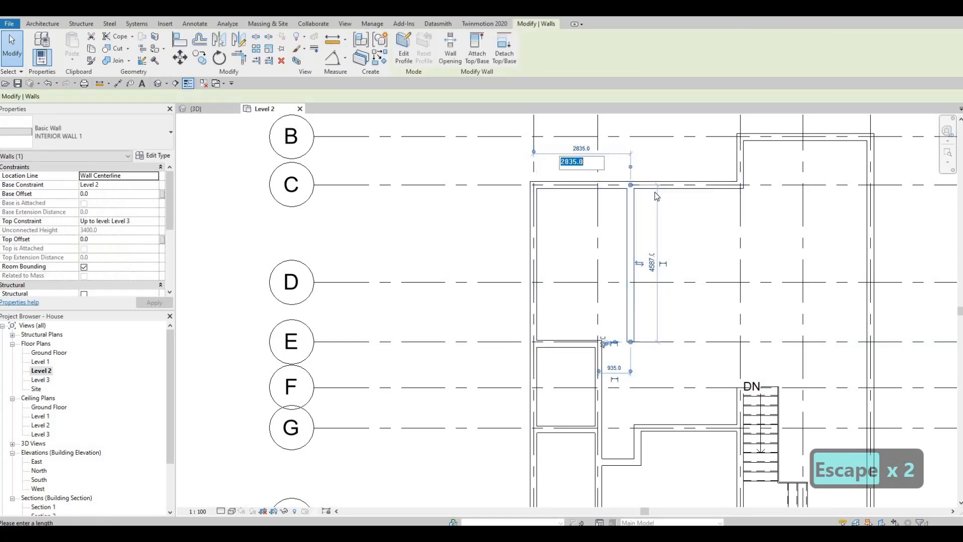
type("3400")
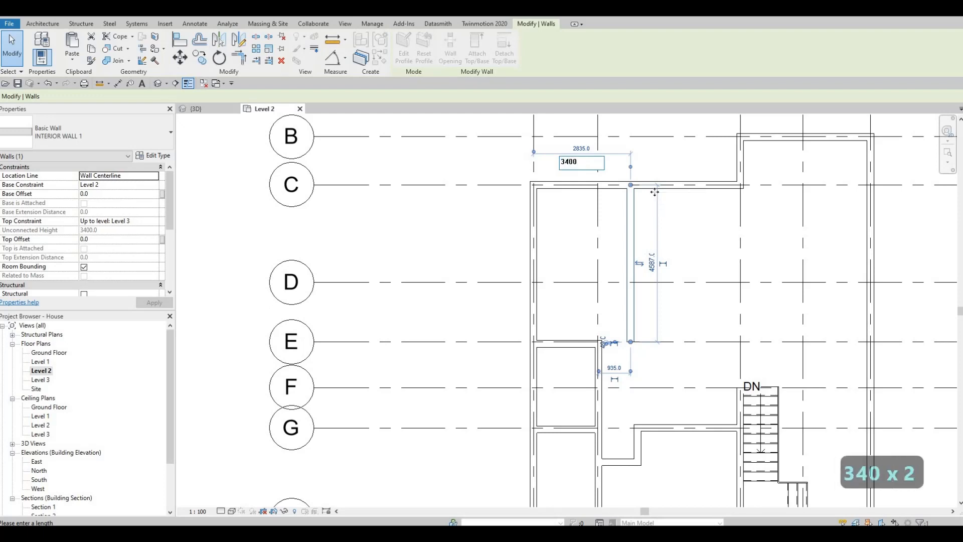
key("Return")
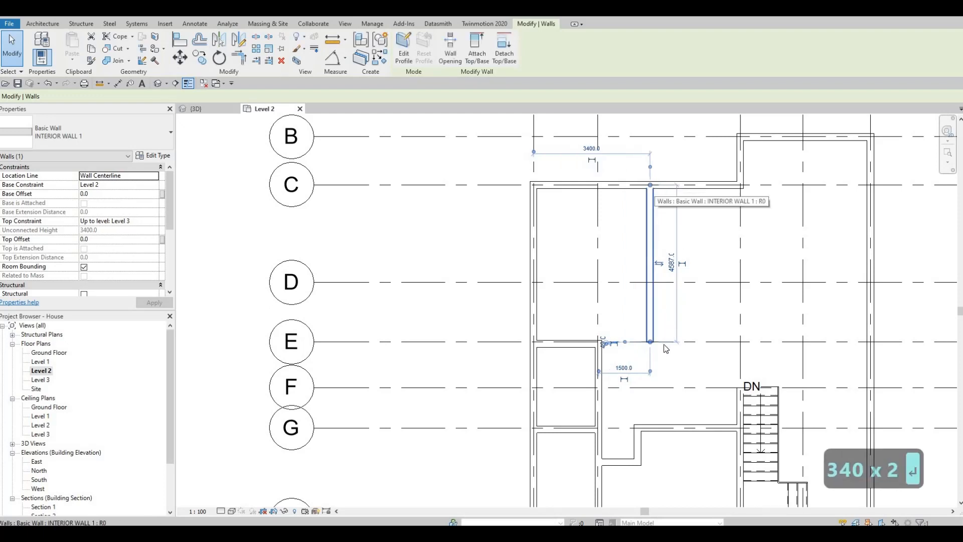
key("Escape")
key("Escape")
Draw a similar interior wall about 1100 mm long along grid E from the new wall's bottom end
middle_click_drag(665, 286, 694, 245)
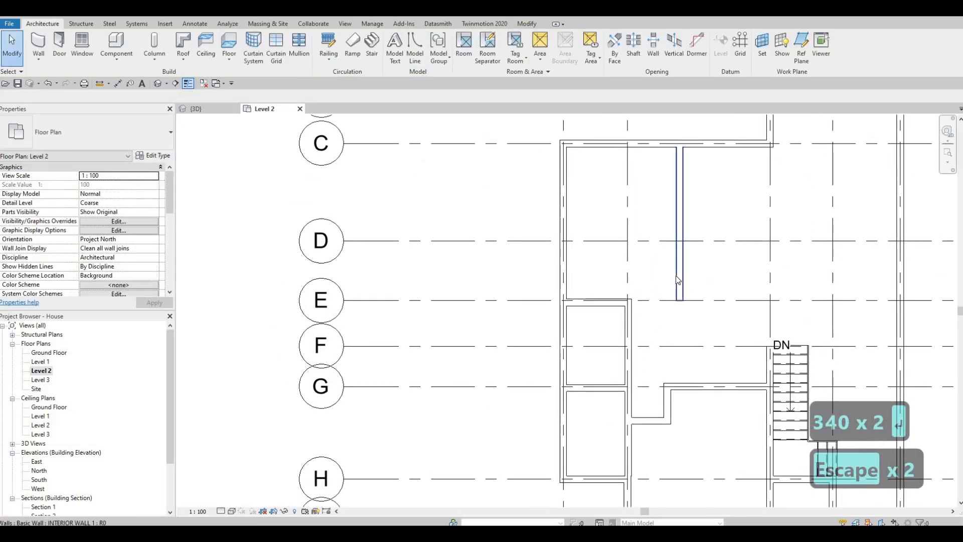
left_click(680, 280)
key("c")
key("s")
scroll(680, 316, "up", 3)
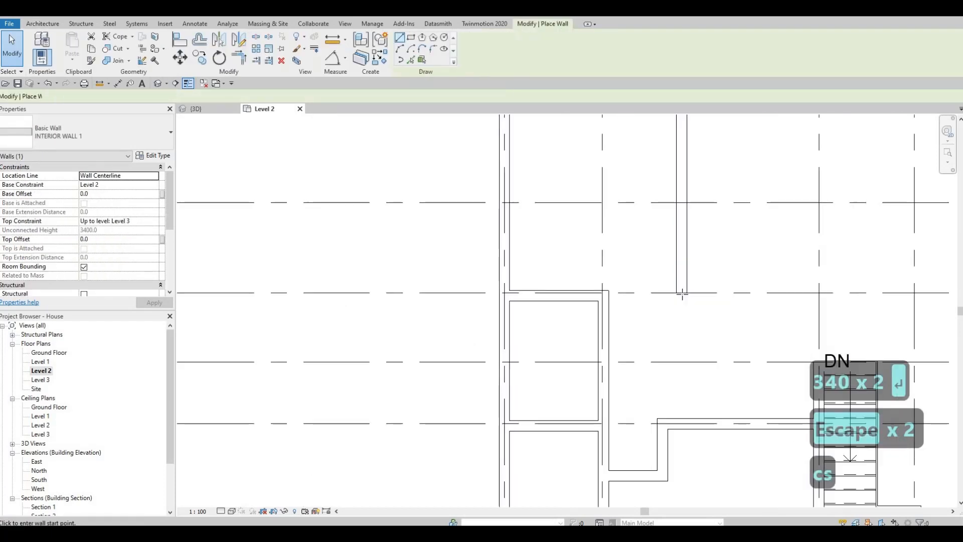
left_click(619, 295)
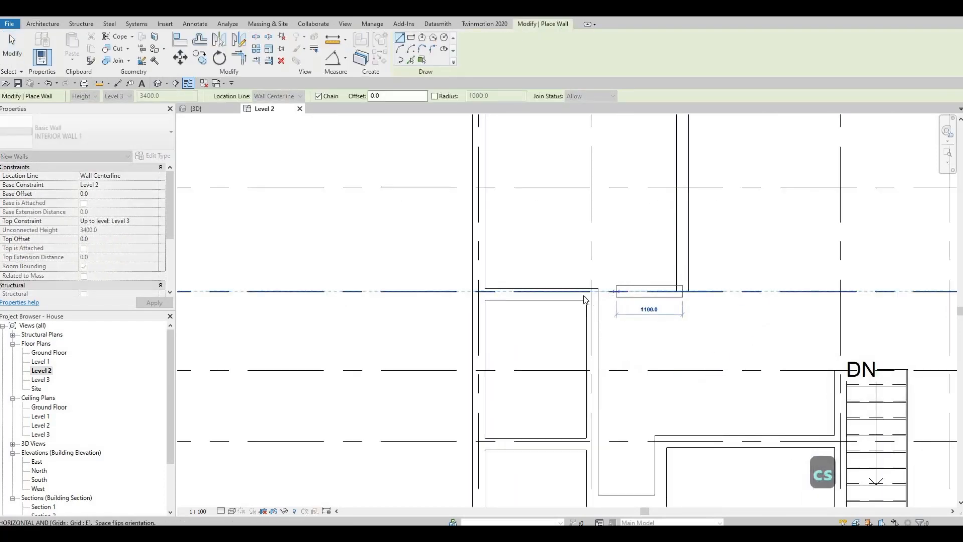
key("Escape")
key("Escape")
key("a")
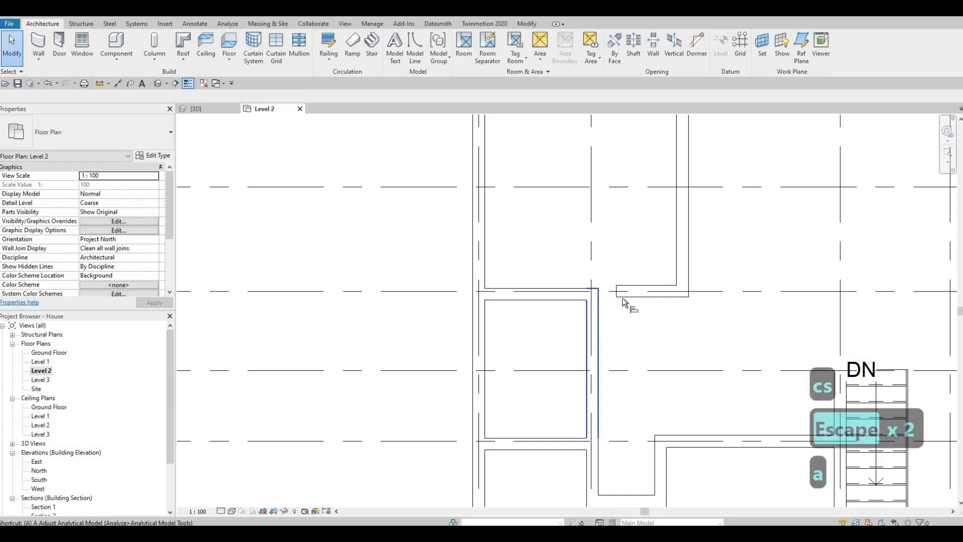
key("l")
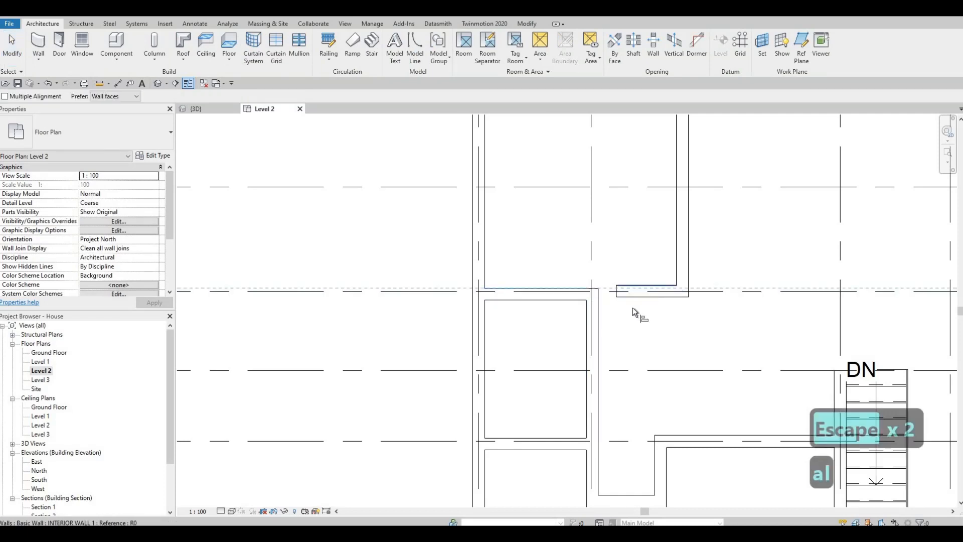
key("Escape")
key("Escape")
left_click(623, 300)
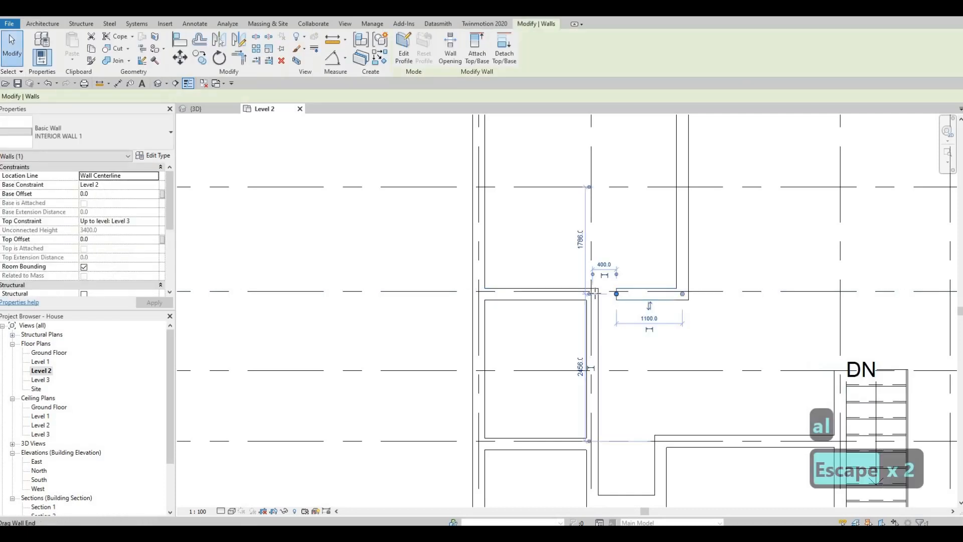
key("Escape")
Draw another similar interior wall along grid 3 from the grid C exterior wall down to grid E
scroll(702, 321, "down", 3)
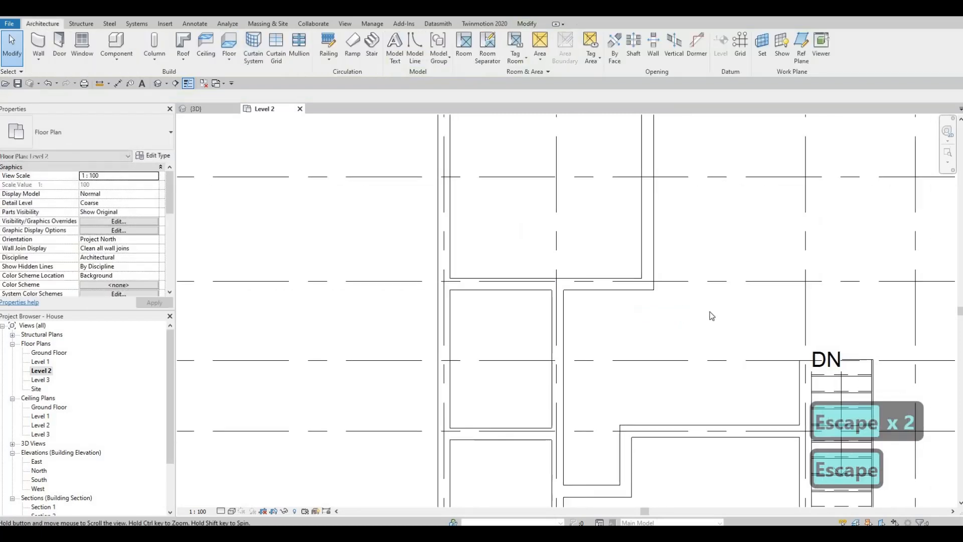
scroll(703, 323, "down", 1)
middle_click_drag(734, 325, 723, 334)
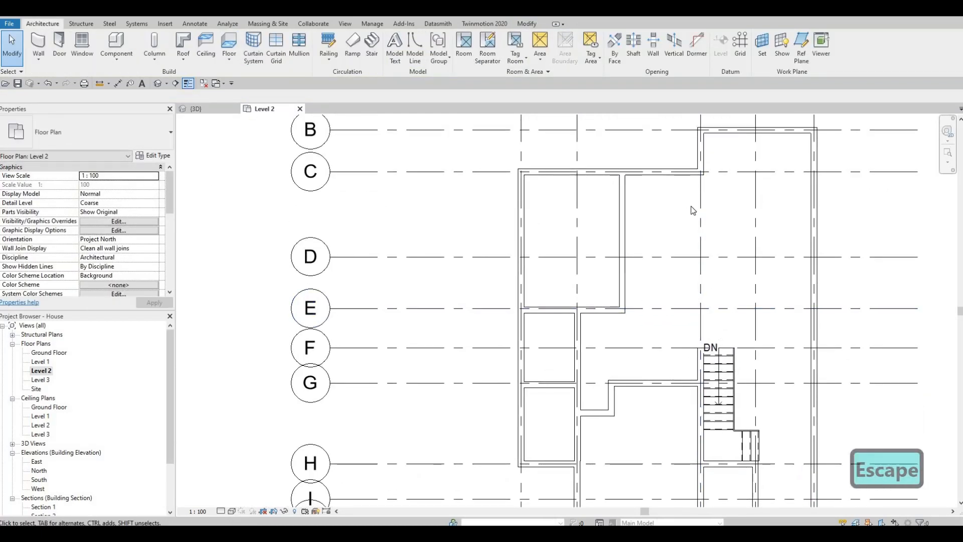
middle_click_drag(570, 200, 542, 193)
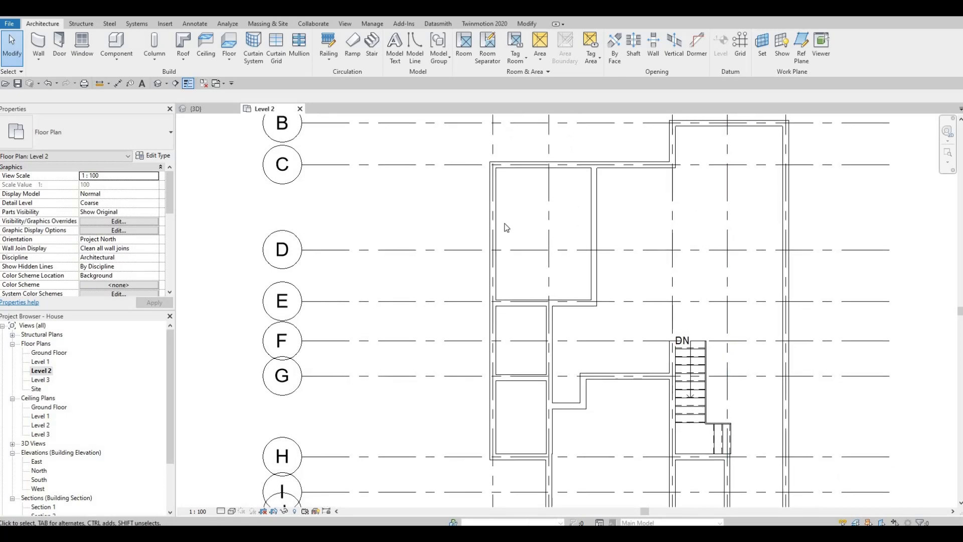
key("Escape")
left_click(595, 208)
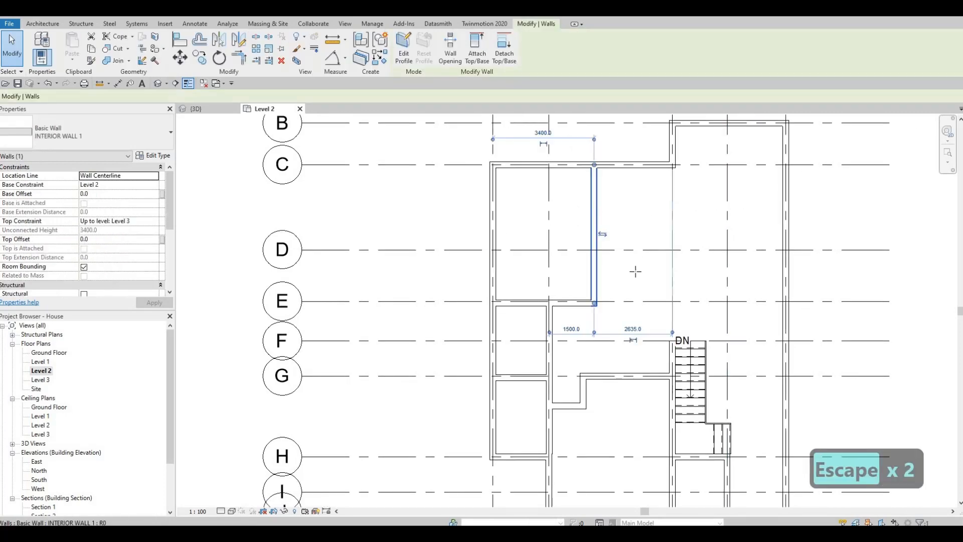
key("c")
key("s")
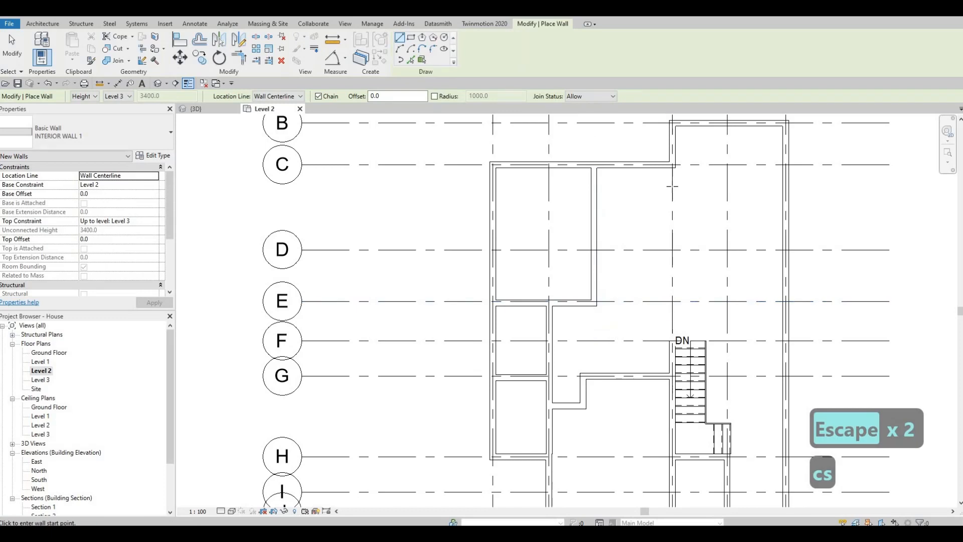
scroll(672, 167, "up", 1)
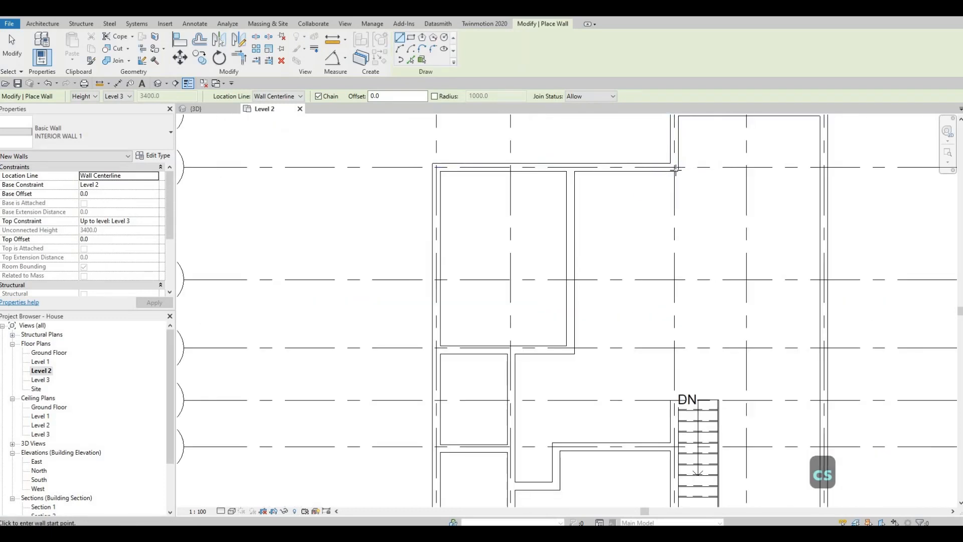
left_click(674, 169)
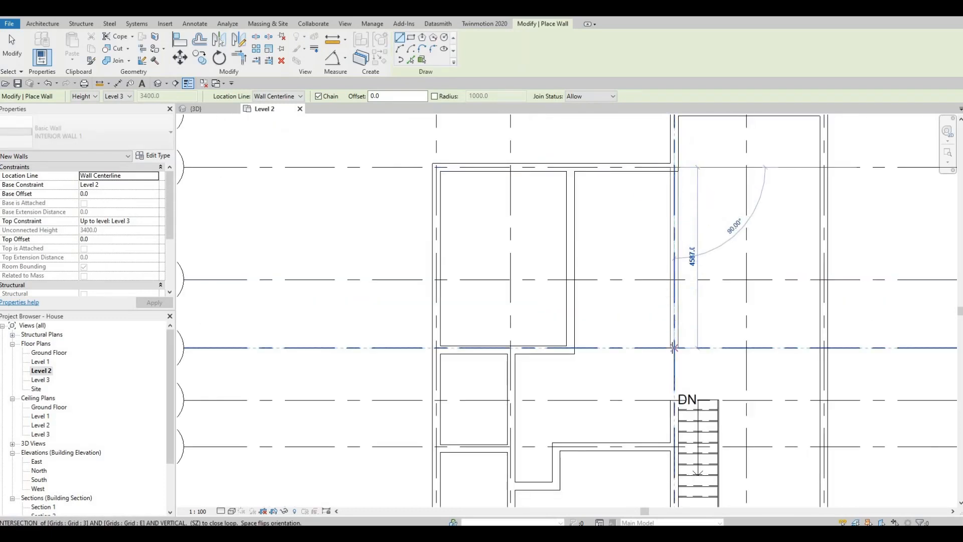
left_click(708, 339)
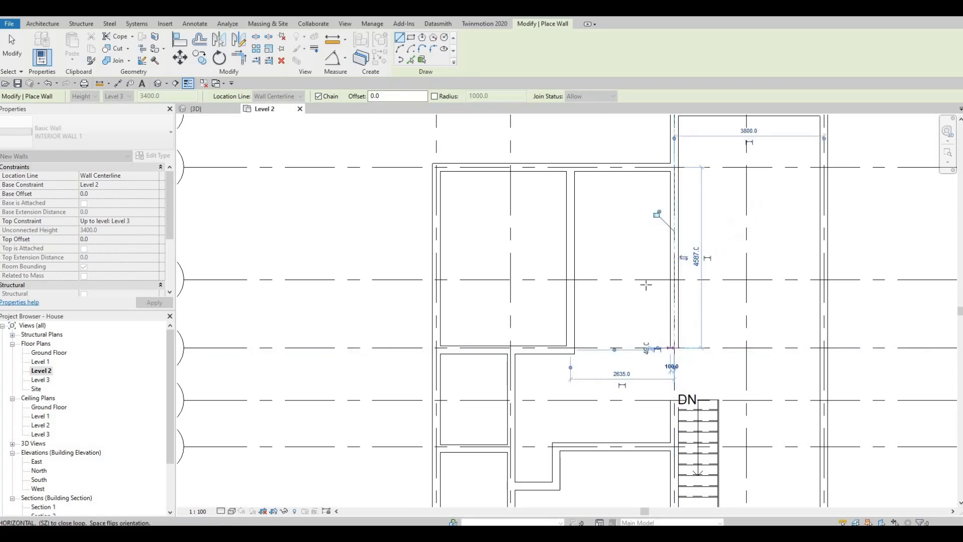
key("Escape")
Draw chained interior walls from the right exterior wall: 2400 mm along grid D, 2700 mm down, then back to the exterior wall
middle_click_drag(685, 294, 653, 228)
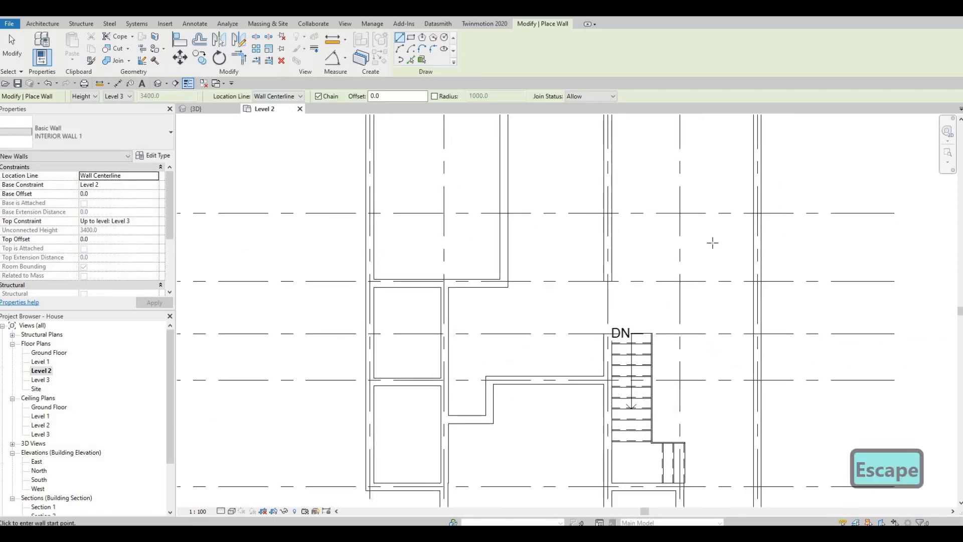
left_click(756, 213)
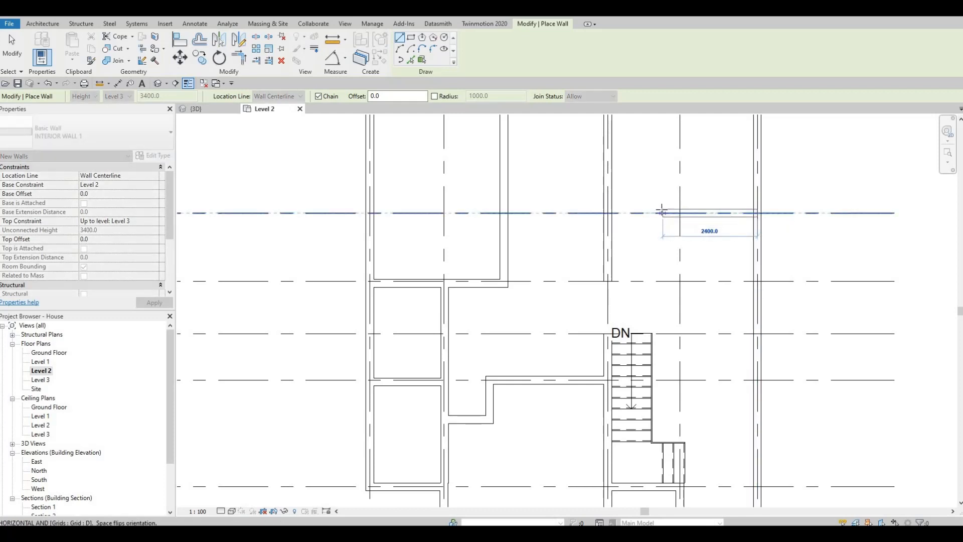
left_click(651, 243)
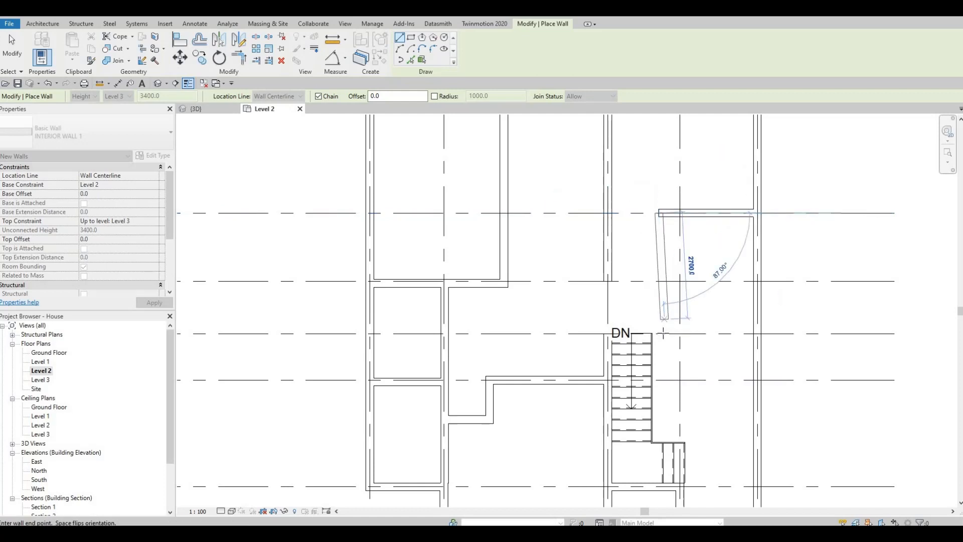
left_click(658, 333)
key("Escape")
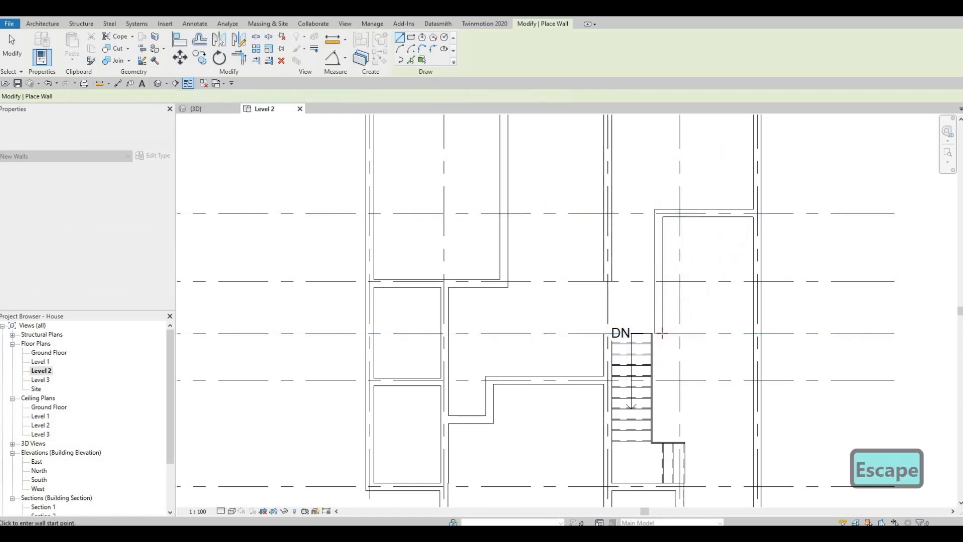
left_click(659, 333)
left_click(741, 340)
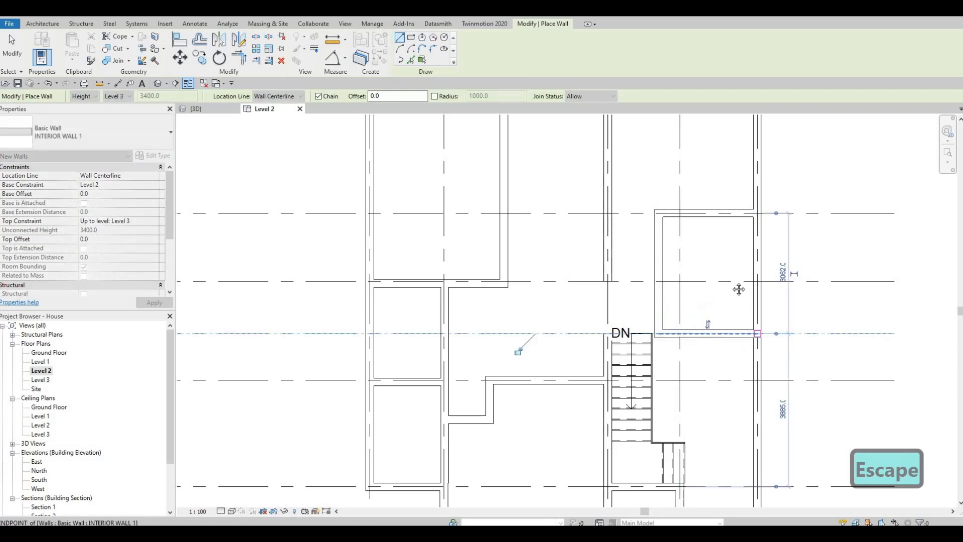
key("Escape")
key("Escape")
Examine the walls around the stair and grid E junction, briefly starting and cancelling Align
scroll(706, 301, "up", 3)
scroll(706, 301, "up", 2)
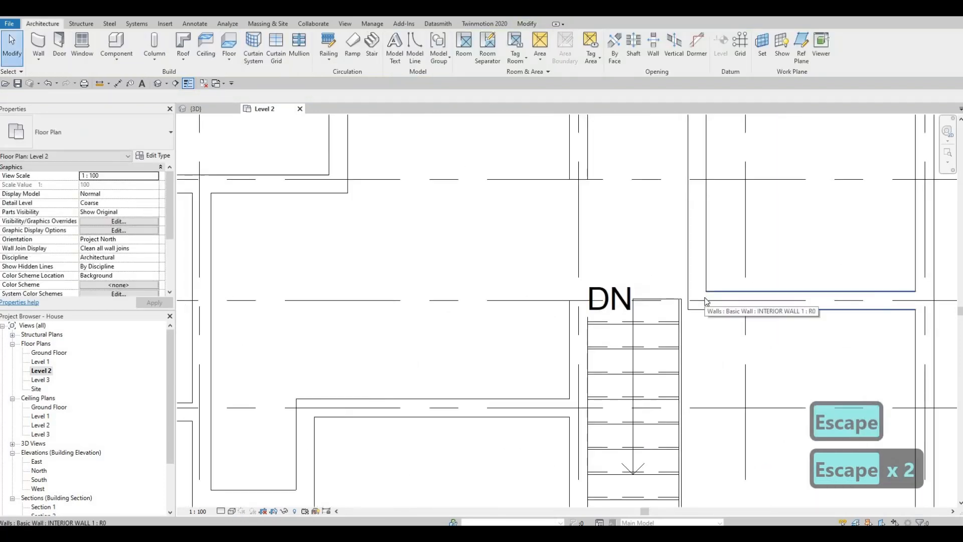
key("a")
key("l")
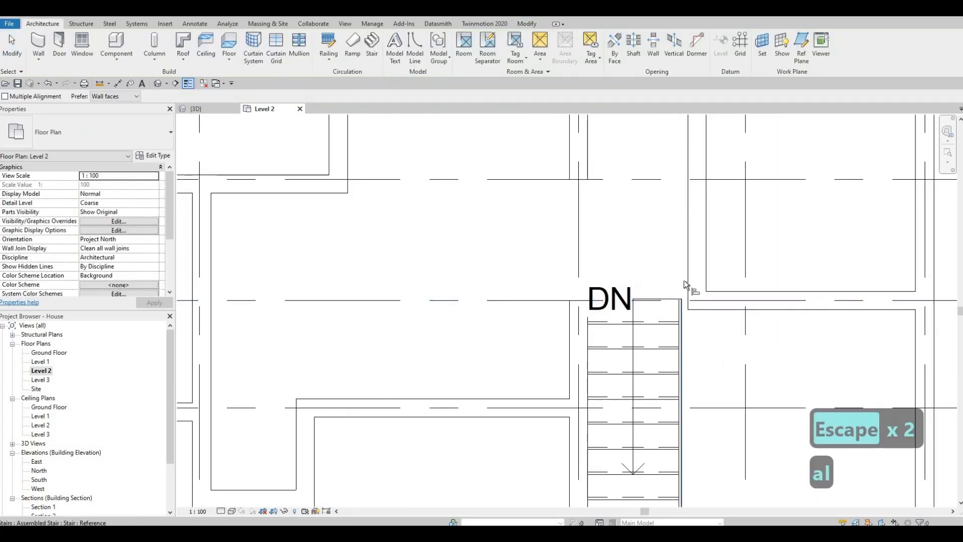
scroll(722, 296, "down", 4)
key("Escape")
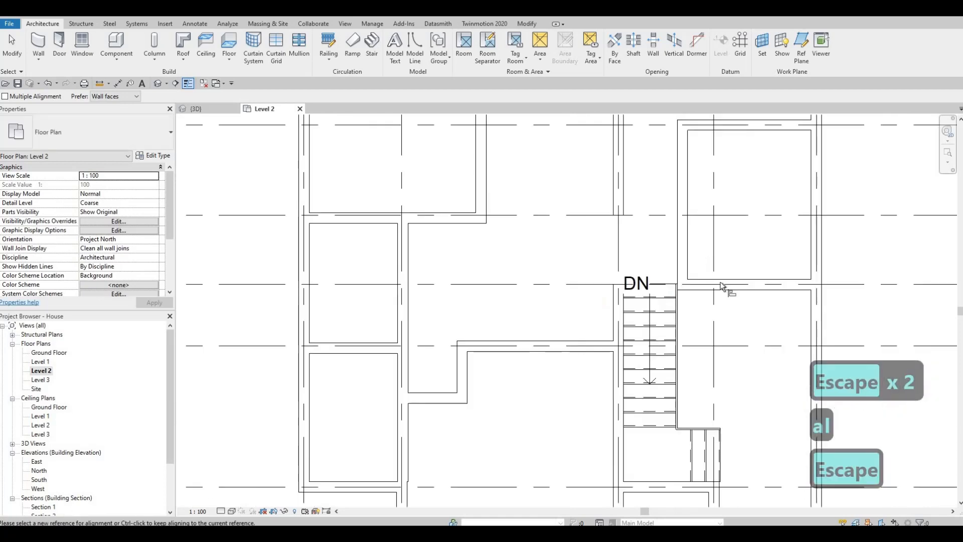
middle_click_drag(730, 287, 749, 247)
key("F1")
middle_click_drag(681, 301, 679, 290)
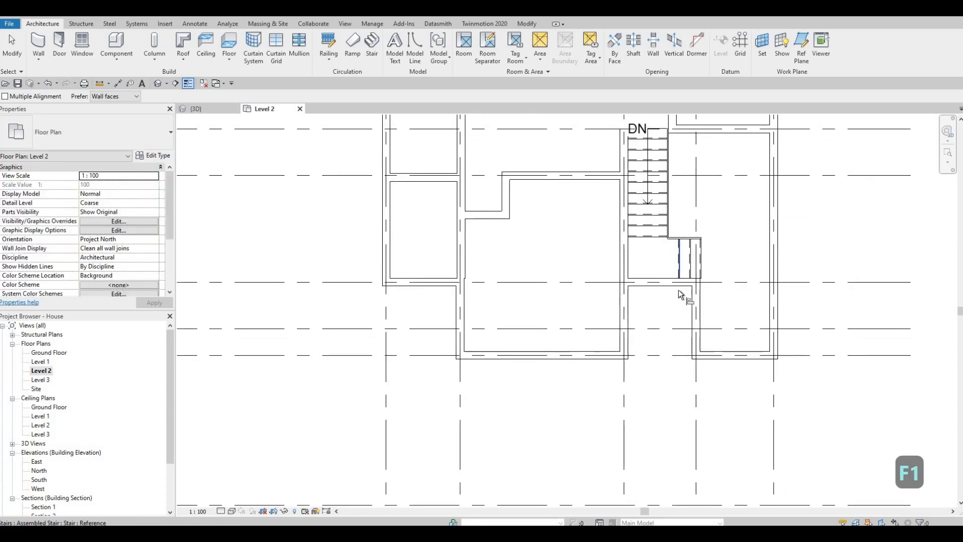
scroll(677, 279, "up", 5)
scroll(662, 359, "up", 2)
scroll(663, 347, "down", 4)
middle_click_drag(655, 347, 660, 303)
scroll(661, 305, "down", 1)
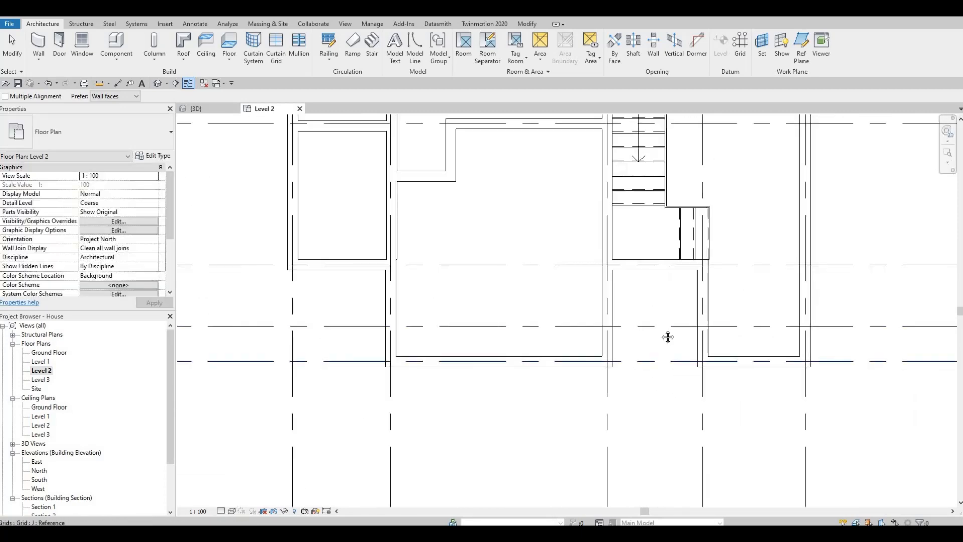
middle_click_drag(667, 337, 660, 307)
middle_click_drag(664, 264, 668, 324)
scroll(667, 324, "down", 2)
middle_click_drag(664, 225, 668, 292)
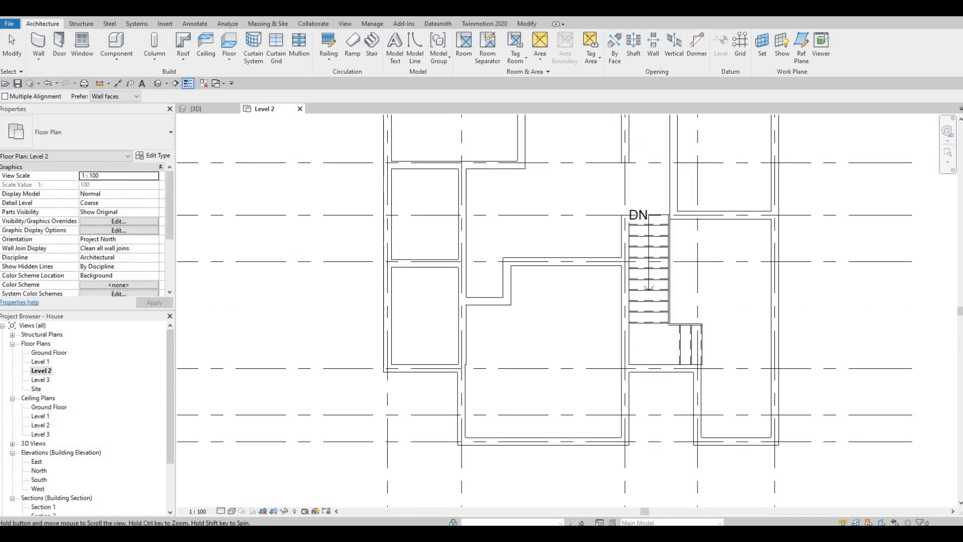
middle_click_drag(670, 237, 678, 302)
scroll(684, 307, "up", 2)
scroll(679, 269, "up", 2)
scroll(660, 254, "down", 2)
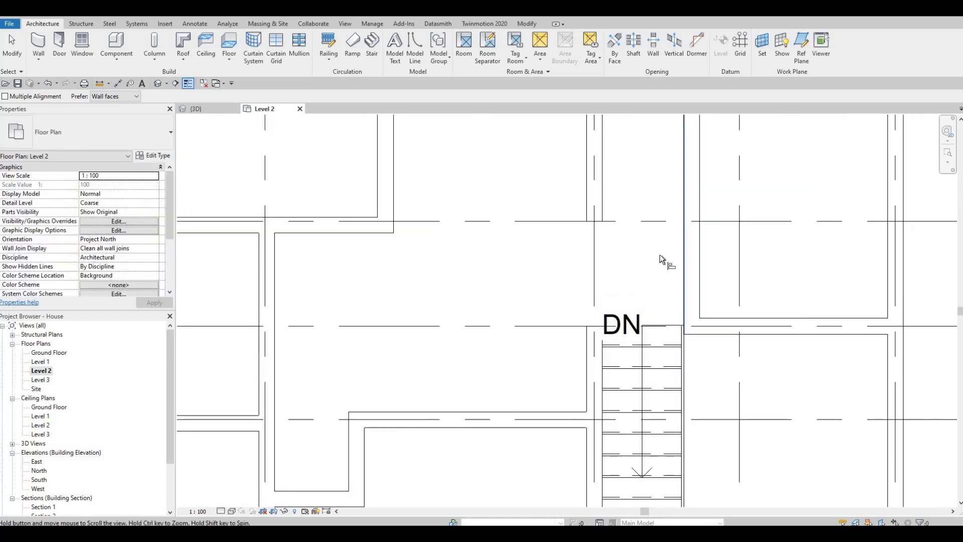
middle_click_drag(661, 254, 703, 256)
key("Escape")
key("Escape")
left_click(702, 252)
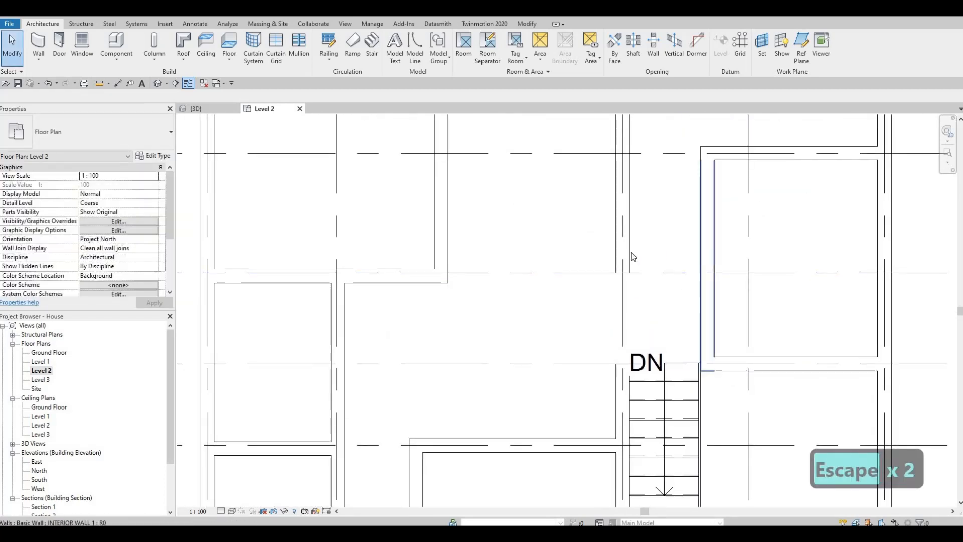
Extend the short interior wall along grid E to meet the stair wall
key("Escape")
left_click(442, 277)
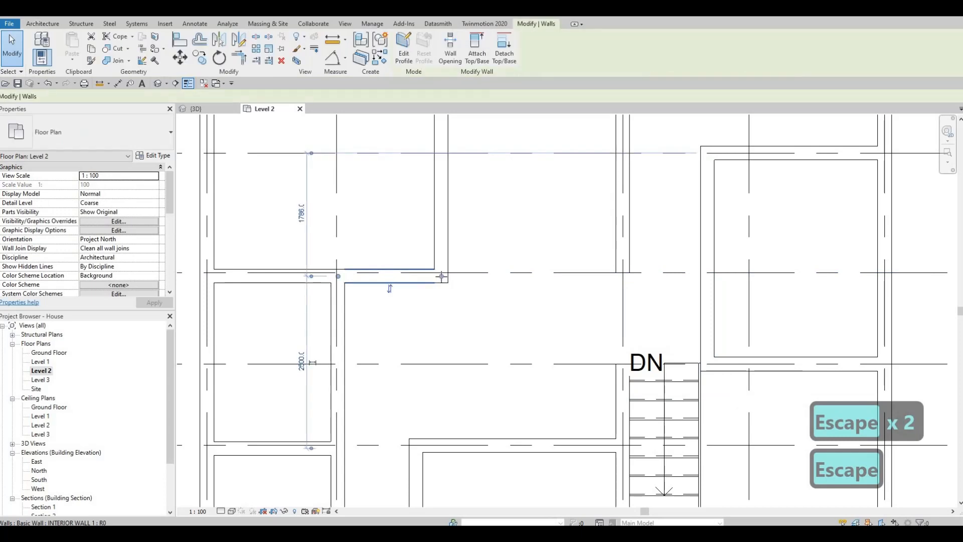
left_click_drag(441, 276, 712, 273)
key("Escape")
Review the Level 2 wall layout across the whole plan
scroll(702, 276, "down", 3)
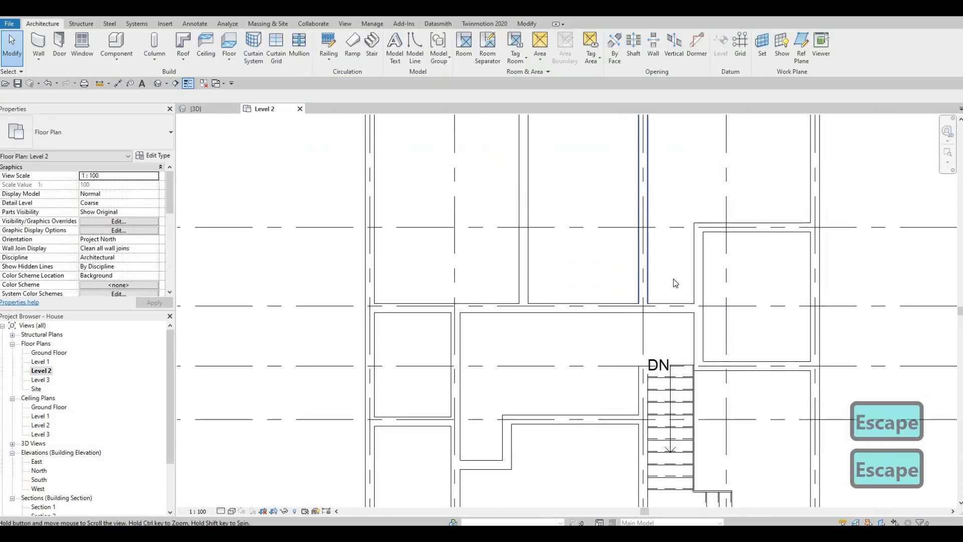
middle_click_drag(673, 278, 702, 155)
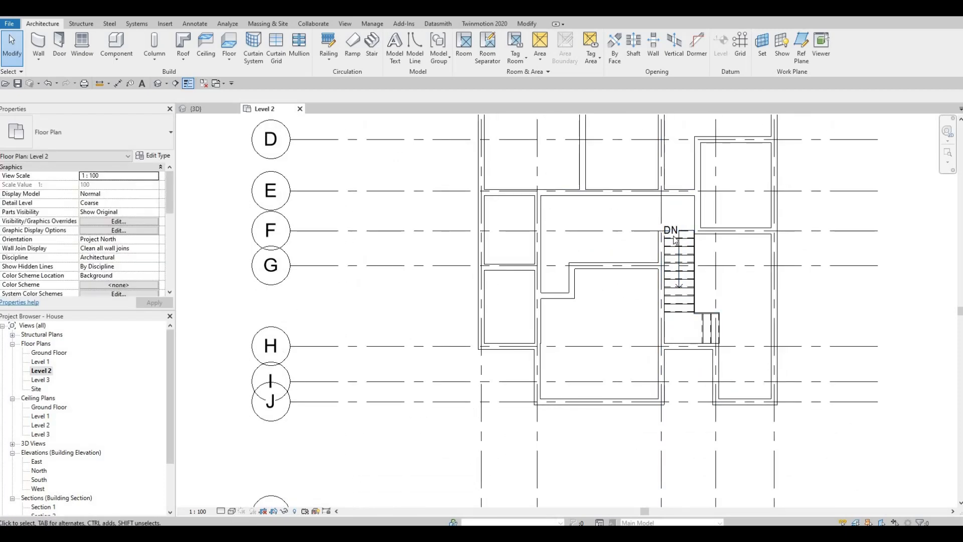
middle_click_drag(674, 178, 674, 220)
middle_click_drag(705, 120, 730, 162)
scroll(698, 216, "down", 1)
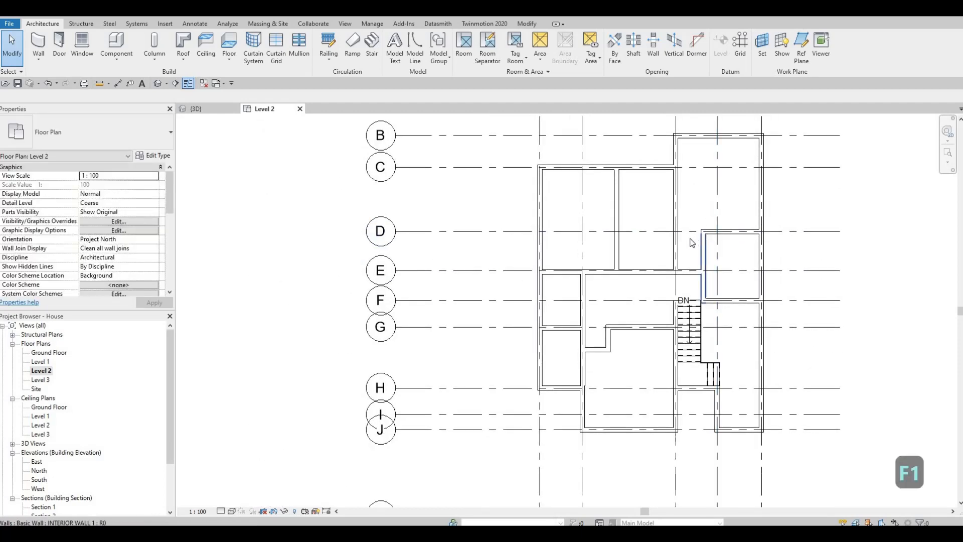
middle_click_drag(687, 248, 647, 250)
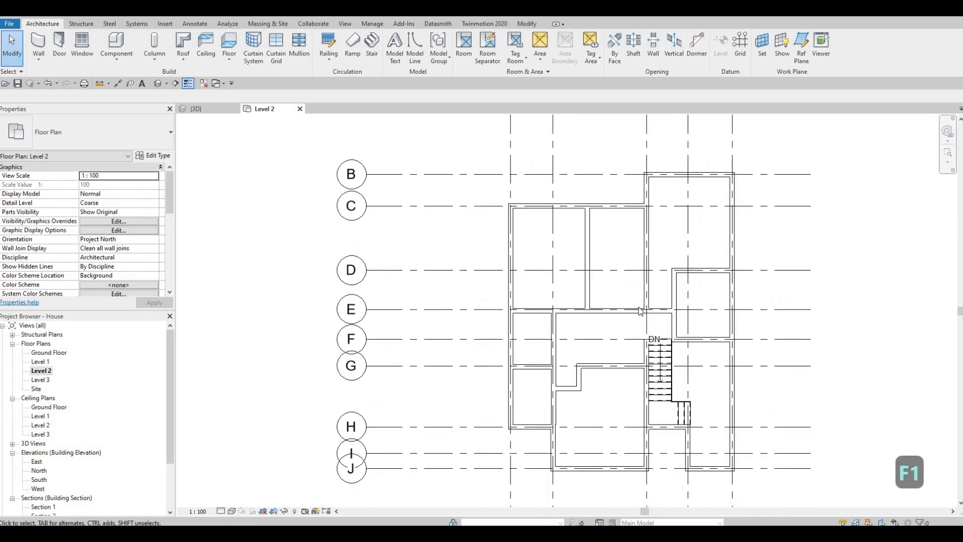
middle_click_drag(688, 297, 726, 312)
scroll(652, 301, "up", 5)
scroll(697, 301, "down", 2)
middle_click_drag(765, 239, 793, 280)
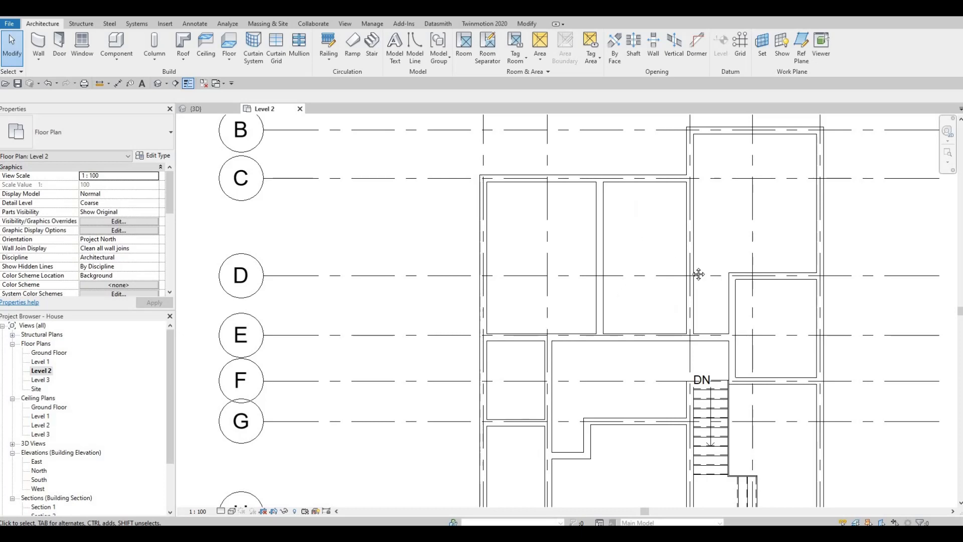
middle_click_drag(673, 247, 766, 225)
scroll(766, 225, "down", 1)
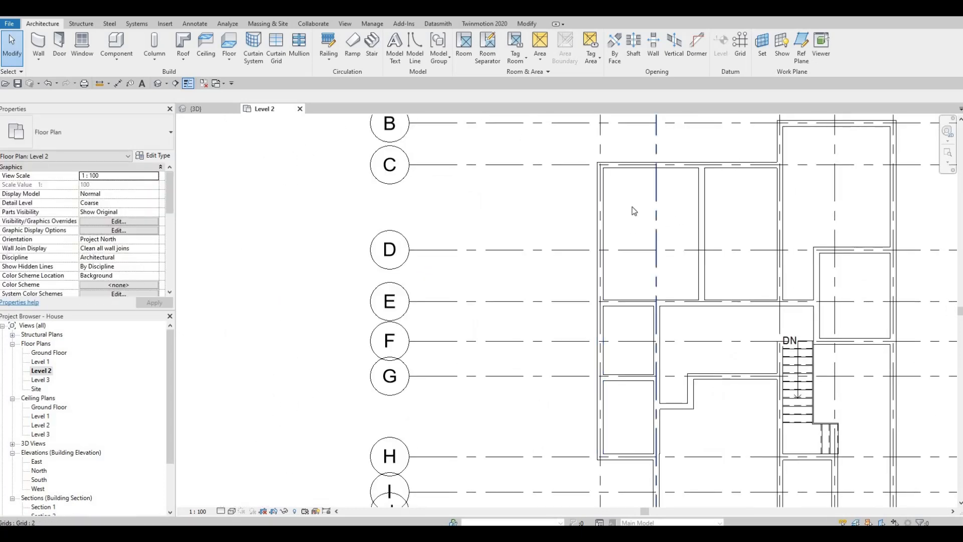
middle_click_drag(642, 246, 643, 221)
scroll(604, 250, "down", 1)
middle_click_drag(635, 267, 648, 246)
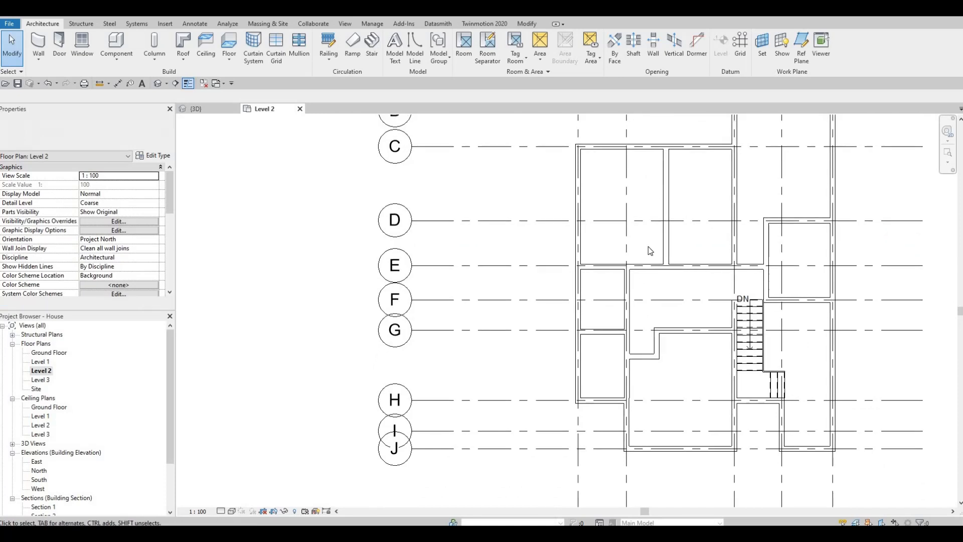
middle_click_drag(677, 285, 686, 307)
middle_click_drag(516, 164, 507, 187)
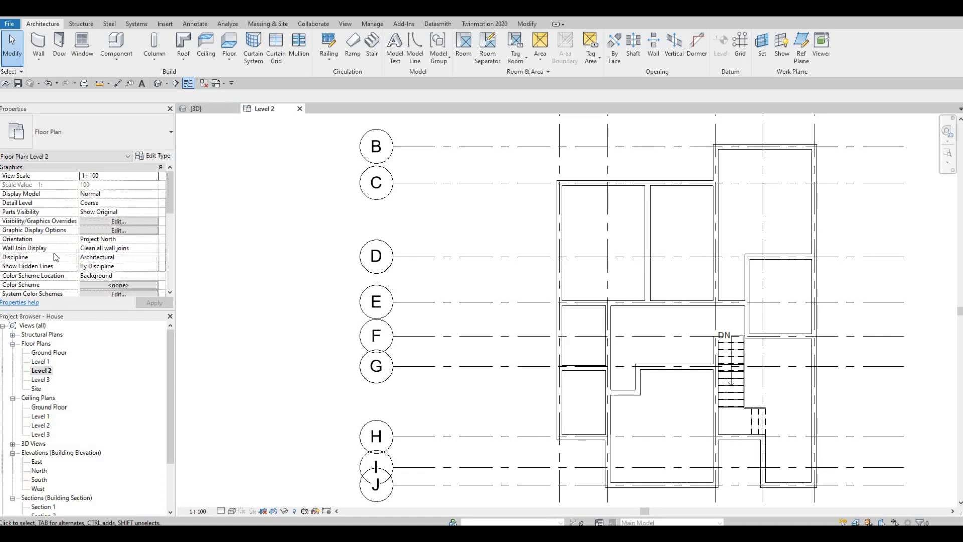
Set the Level 2 view's underlay base level to Level 1
scroll(92, 214, "down", 5)
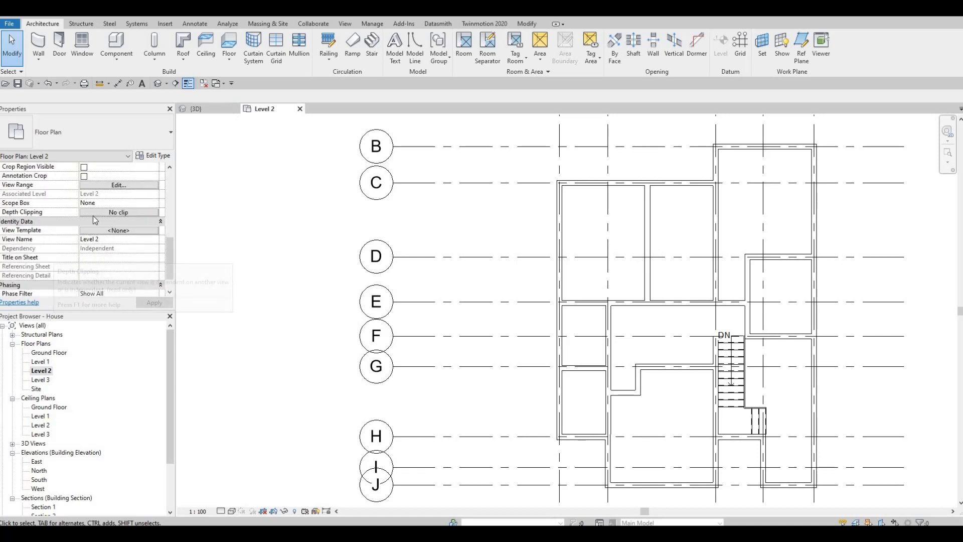
scroll(102, 233, "up", 3)
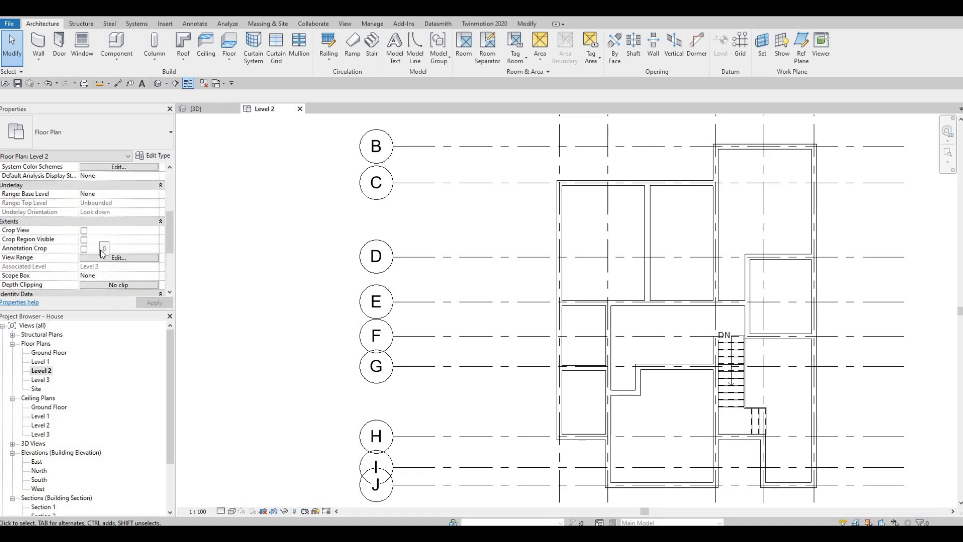
scroll(100, 252, "down", 3)
scroll(101, 248, "down", 1)
scroll(100, 248, "up", 5)
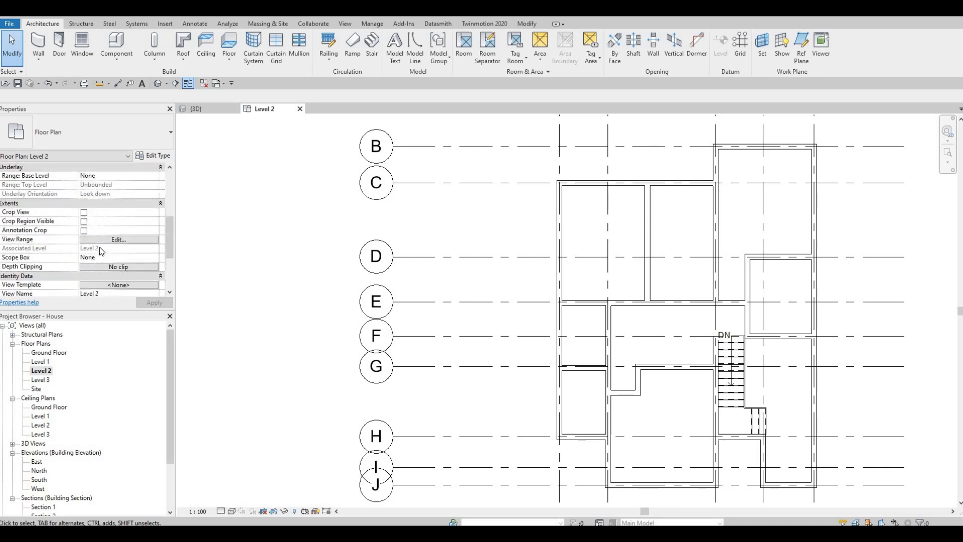
scroll(103, 251, "down", 10)
key("Escape")
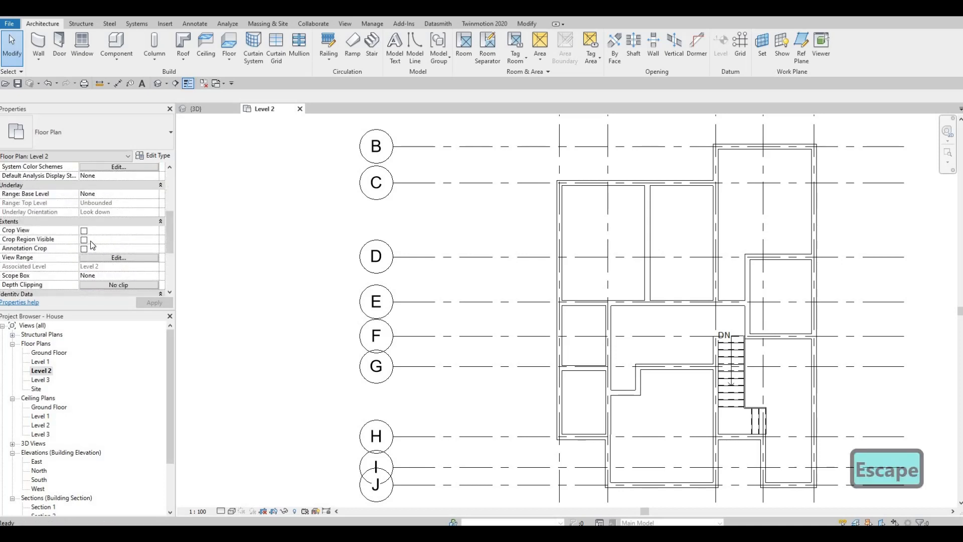
scroll(107, 232, "up", 3)
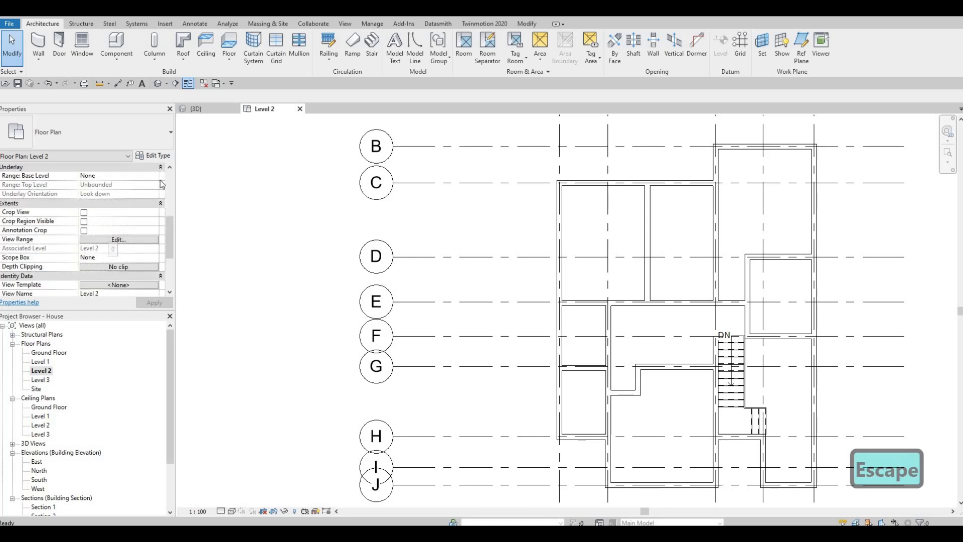
left_click(155, 176)
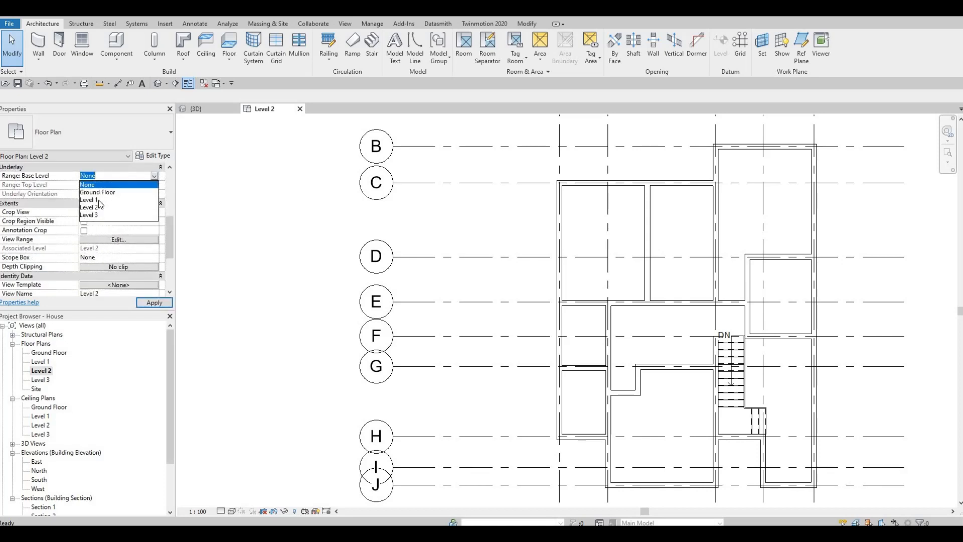
left_click(150, 303)
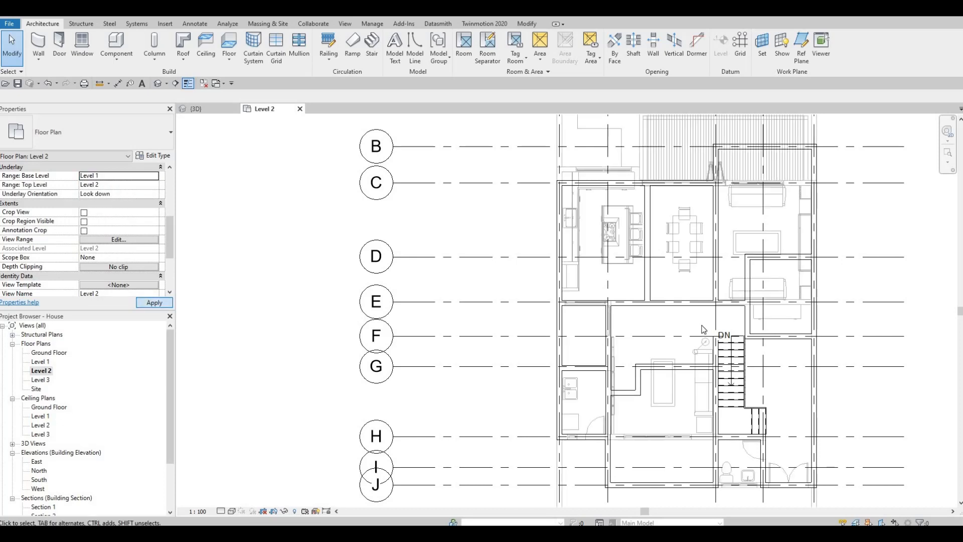
Place a similar M_Door-Interior-Single-1_Panel-Wood 700 x 2000mm door in the short wall beside the stair top
key("Escape")
key("Escape")
key("Escape")
middle_click_drag(686, 347, 609, 316)
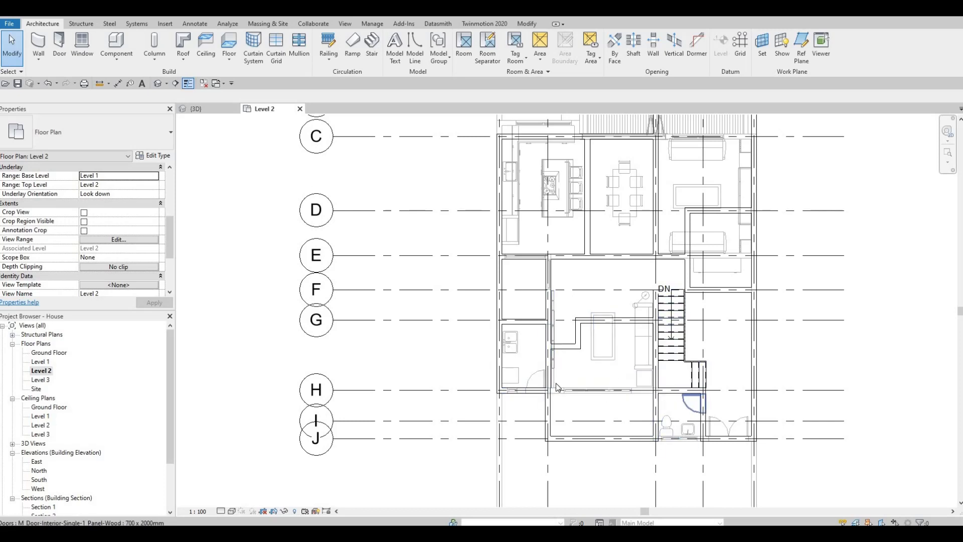
left_click(536, 380)
key("Escape")
key("Escape")
left_click(535, 380)
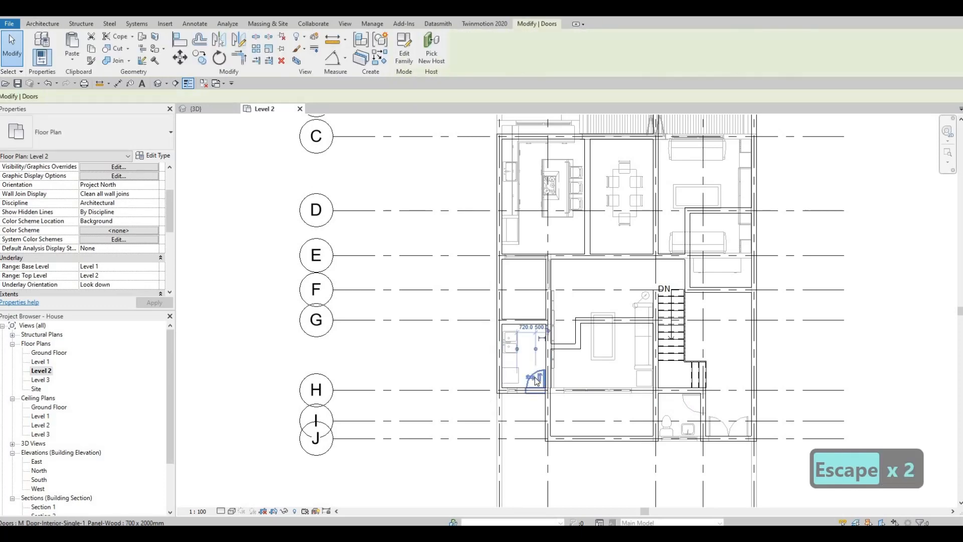
key("c")
key("s")
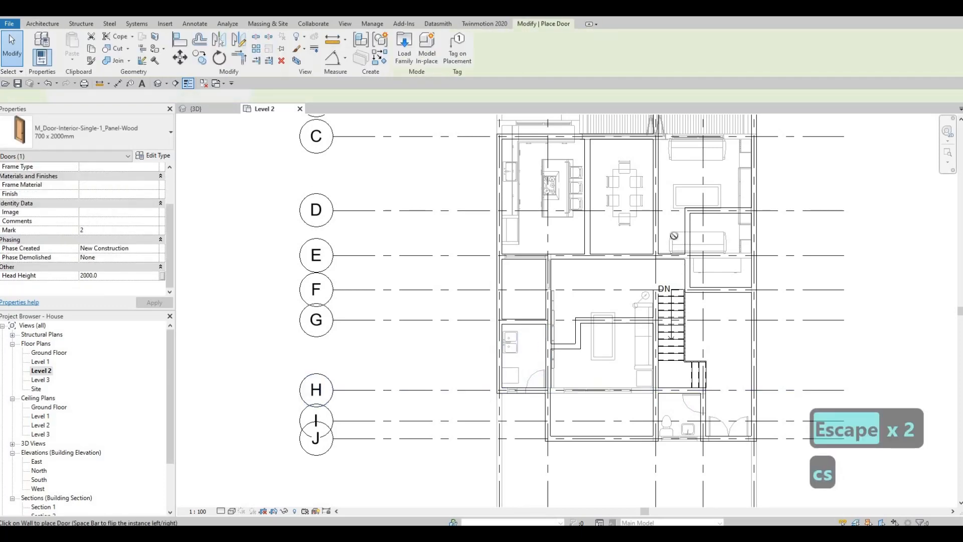
scroll(671, 261, "up", 4)
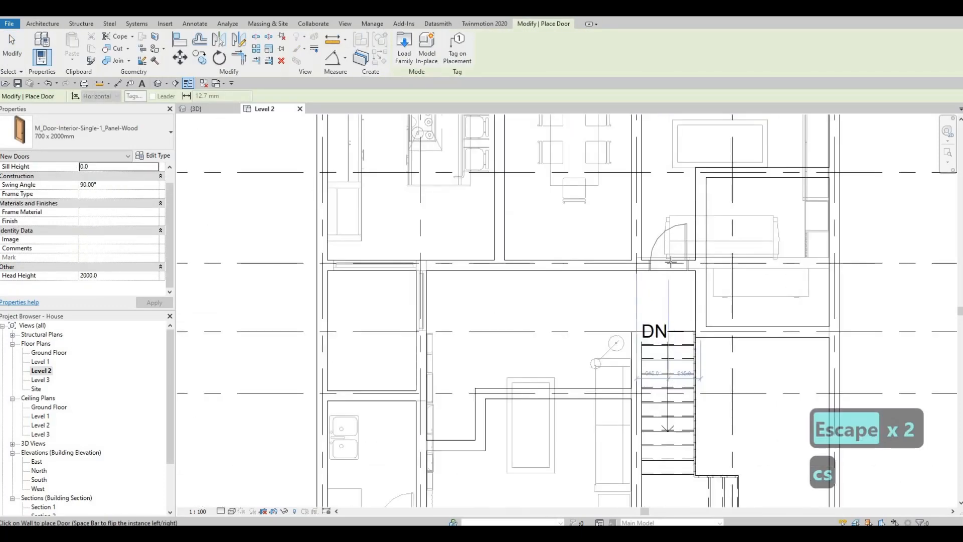
left_click(671, 262)
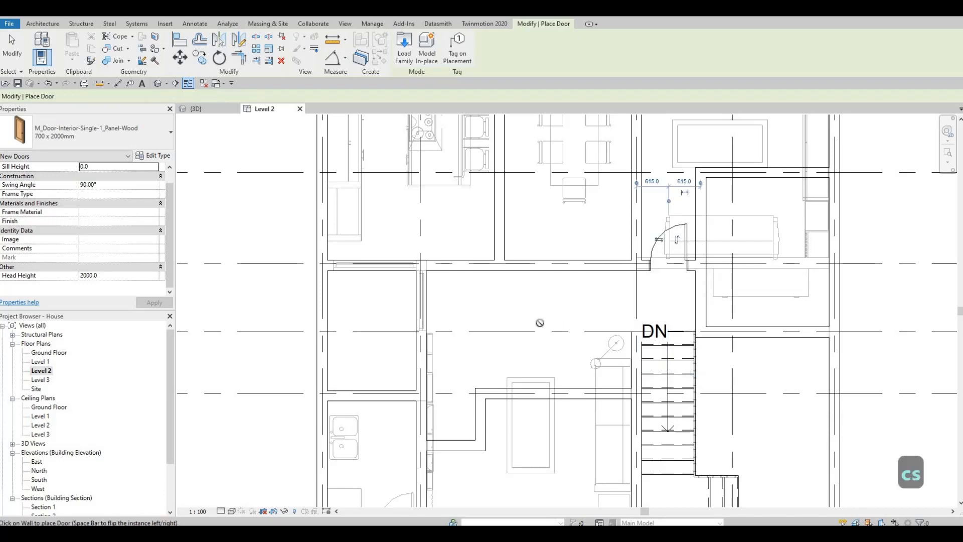
Place another flipped interior door in the wall below the dining room next to the first door
middle_click_drag(540, 323, 599, 357)
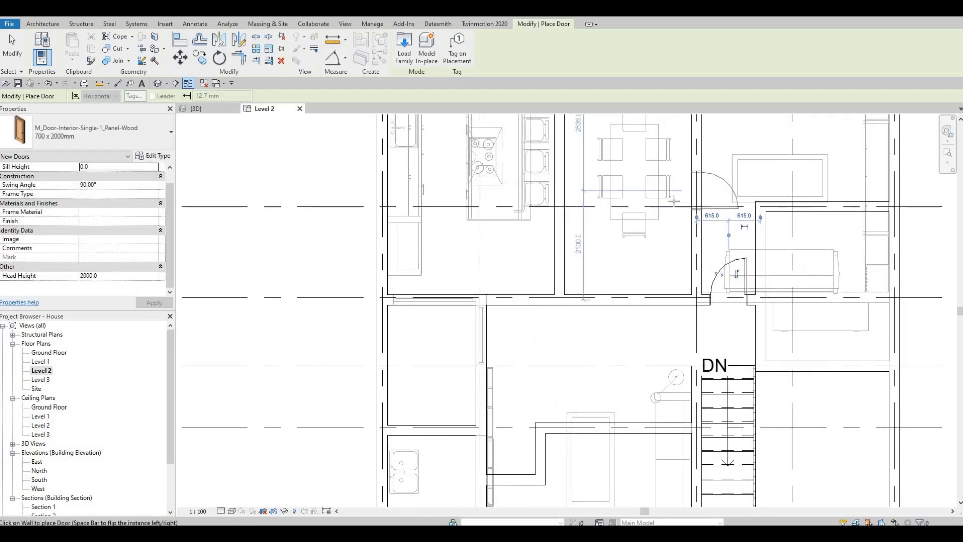
middle_click_drag(673, 200, 656, 291)
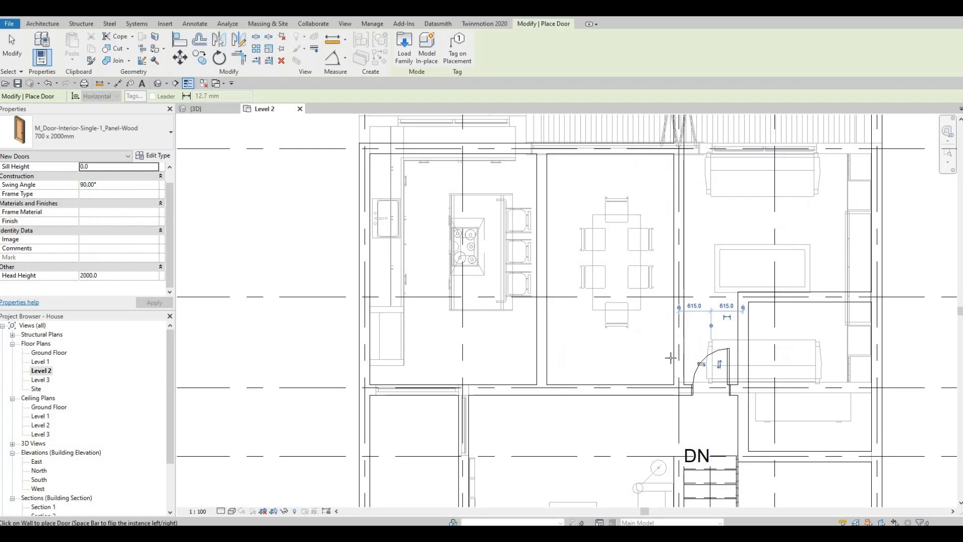
key("space")
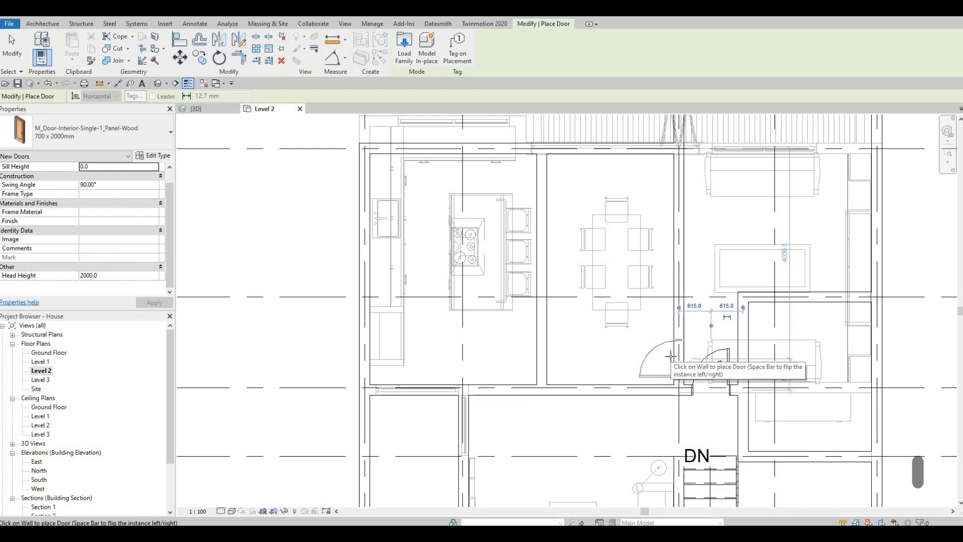
left_click(670, 357)
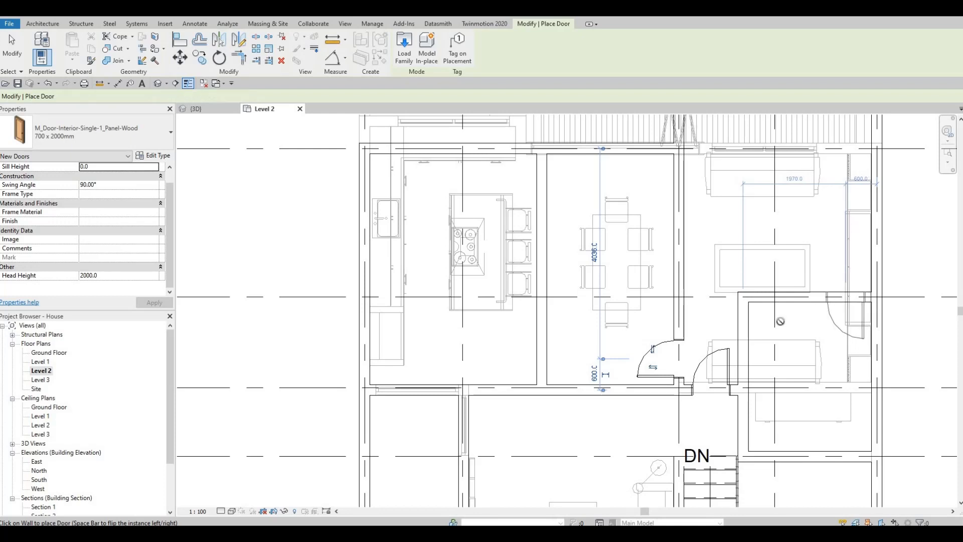
Place interior doors in the walls of the small room near the right exterior wall
left_click(847, 301)
middle_click_drag(777, 310, 781, 308)
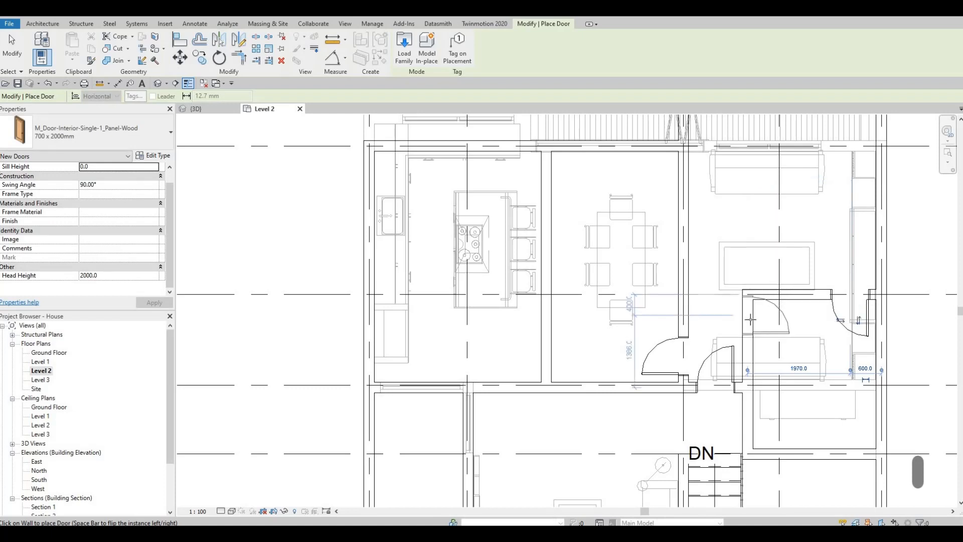
left_click(842, 326)
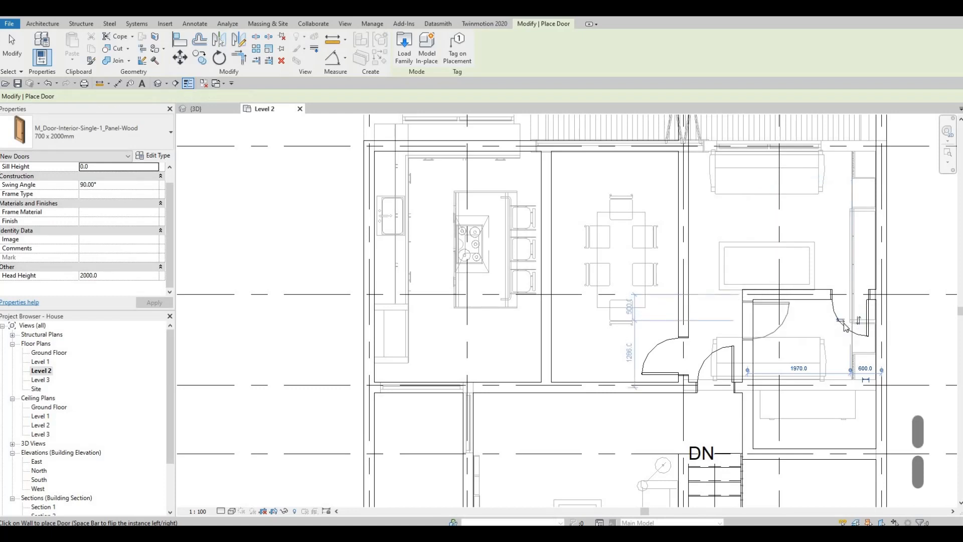
Delete the door in the small room's wall near the right exterior wall
key("Escape")
key("Escape")
left_click(843, 327)
key("Delete")
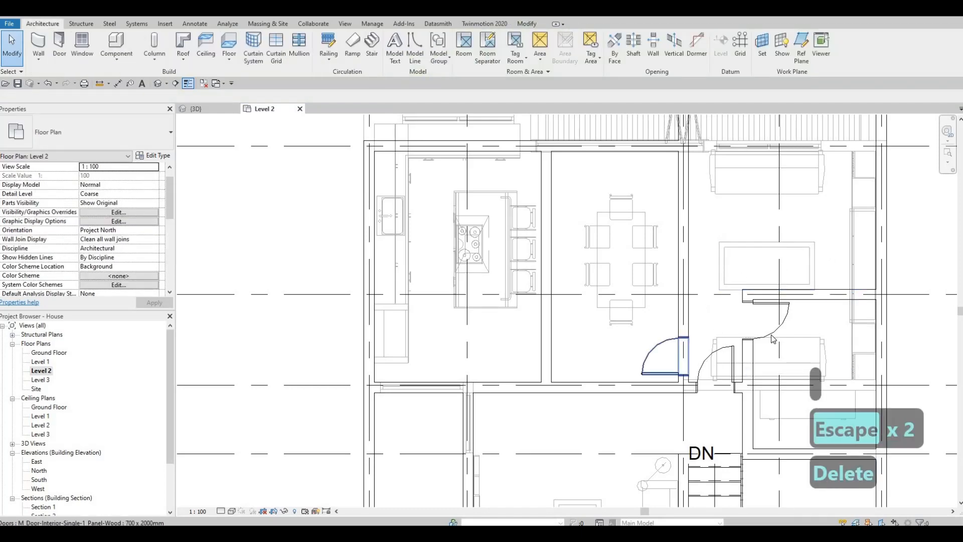
Create a similar interior door and place it in the vertical wall between the bathroom and the hallway
middle_click_drag(818, 306, 819, 270)
key("Escape")
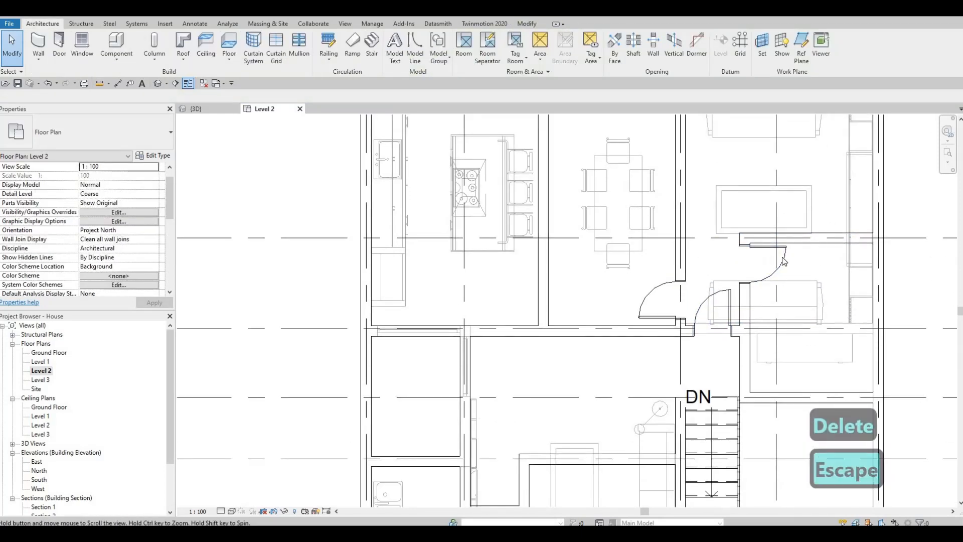
scroll(738, 266, "down", 2)
key("Escape")
left_click(741, 266)
key("c")
key("s")
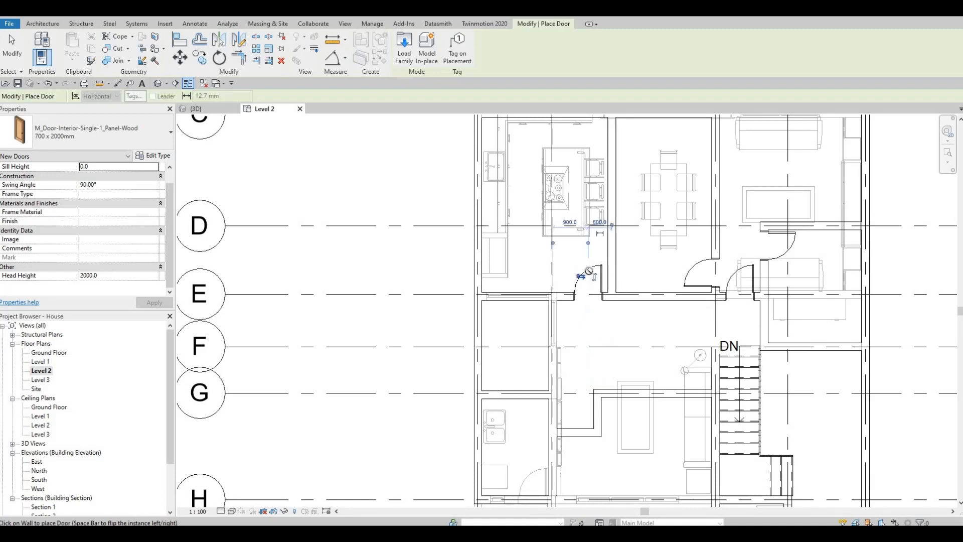
middle_click_drag(624, 267, 663, 258)
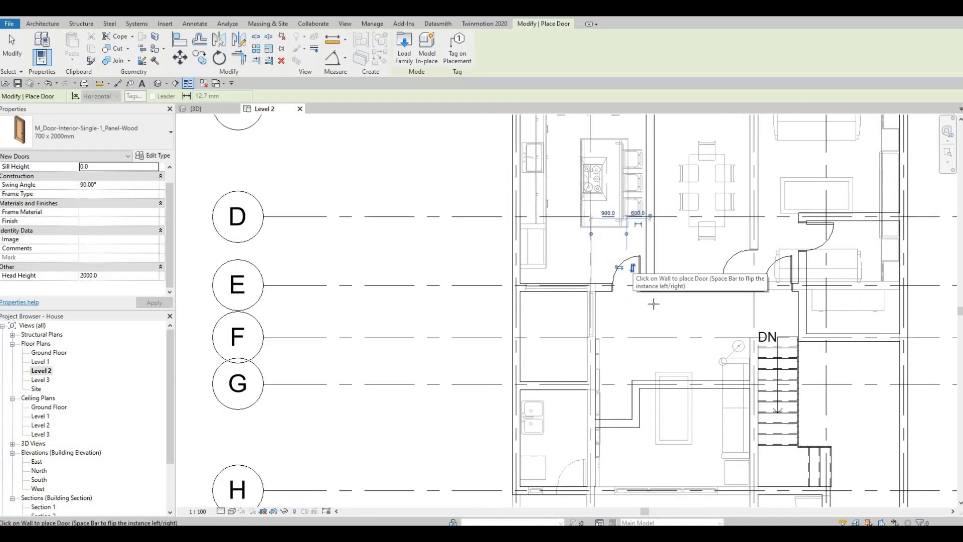
middle_click_drag(665, 299, 669, 213)
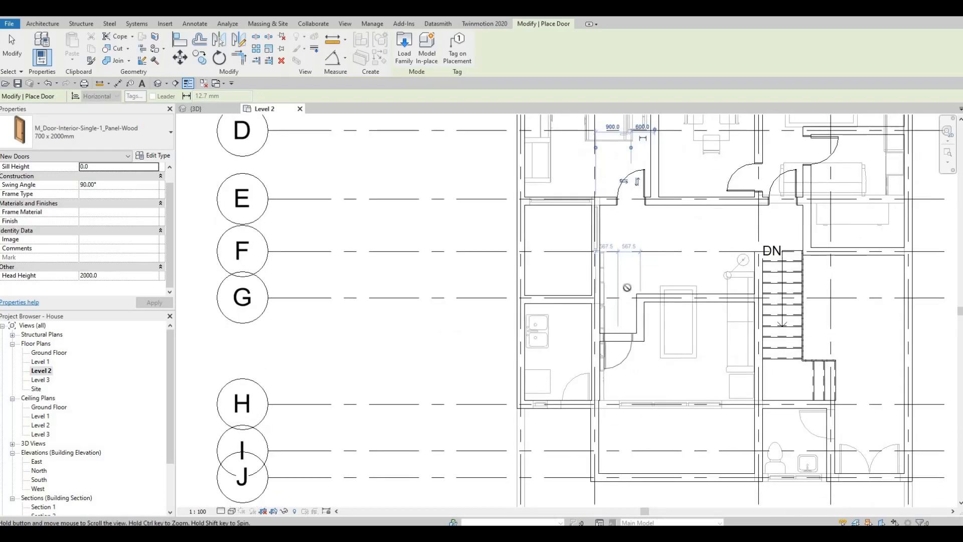
middle_click_drag(633, 291, 640, 228)
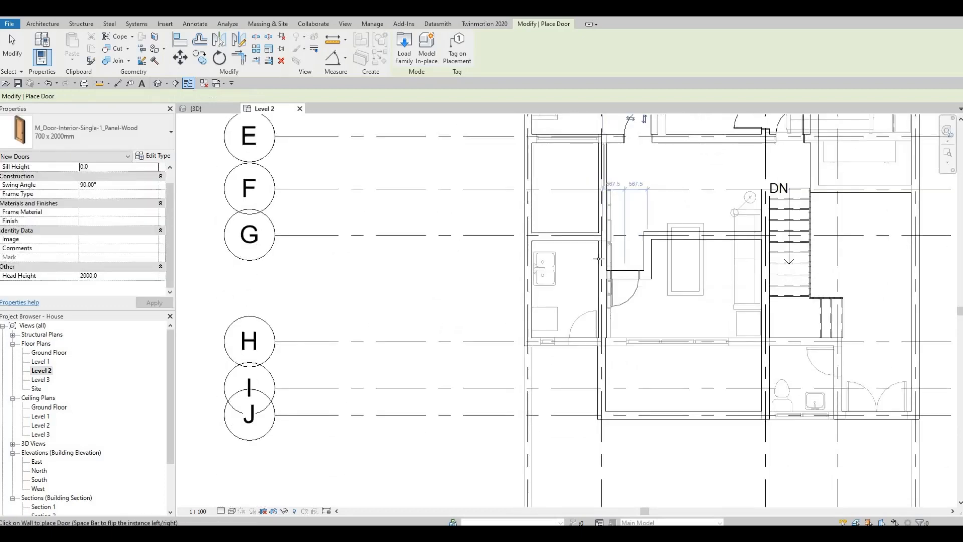
left_click(612, 276)
scroll(599, 259, "up", 2)
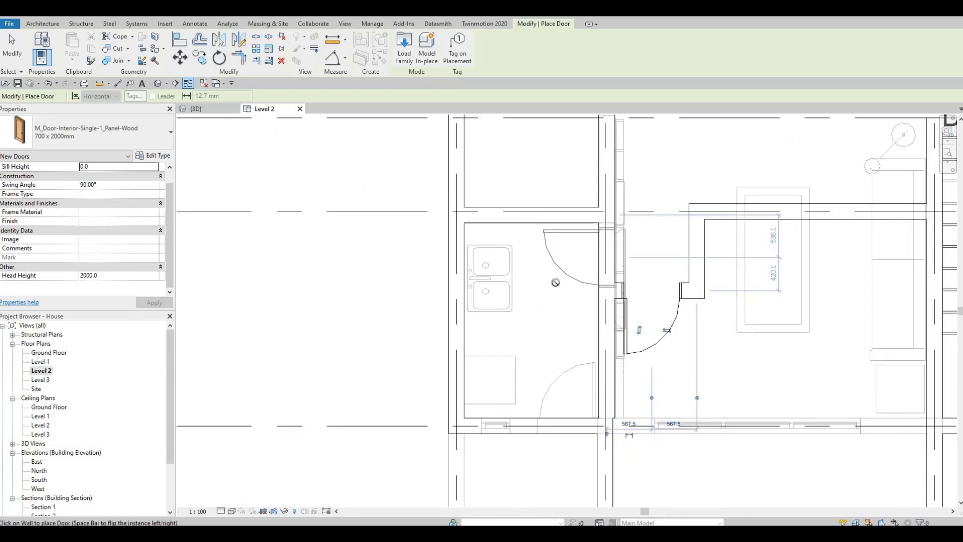
key("Escape")
key("Escape")
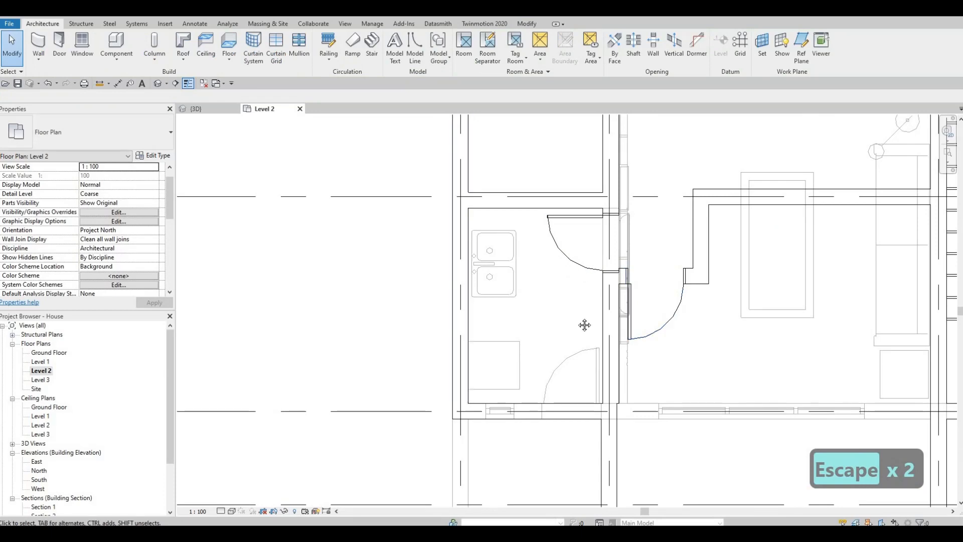
Move the short horizontal wall jog beside the new door to 1200 mm from the wall above
scroll(584, 325, "down", 4)
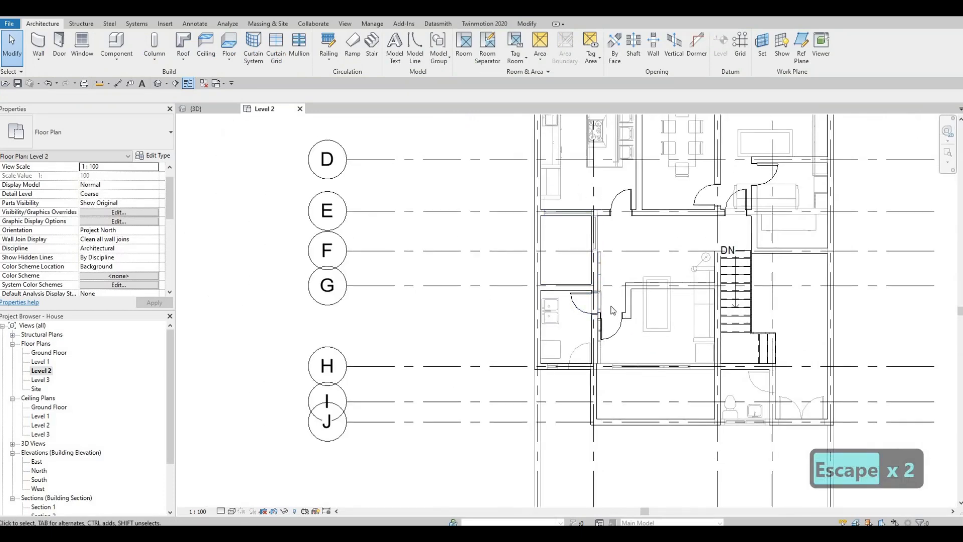
scroll(663, 311, "up", 5)
key("Escape")
key("Escape")
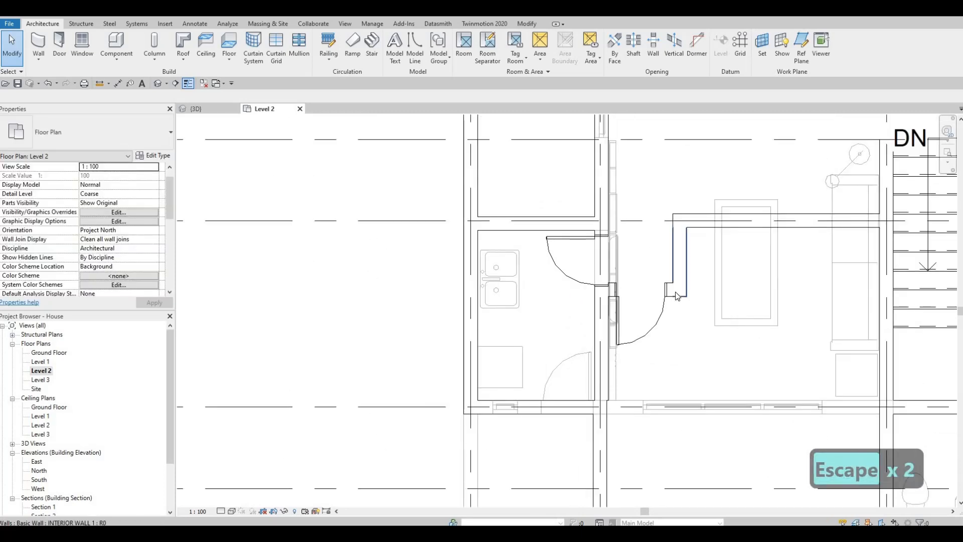
left_click(676, 296)
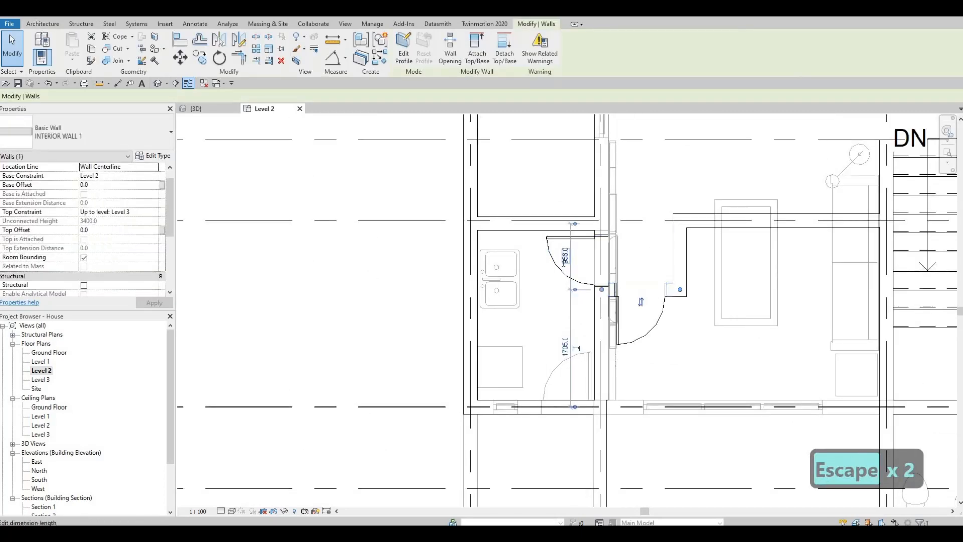
left_click(565, 256)
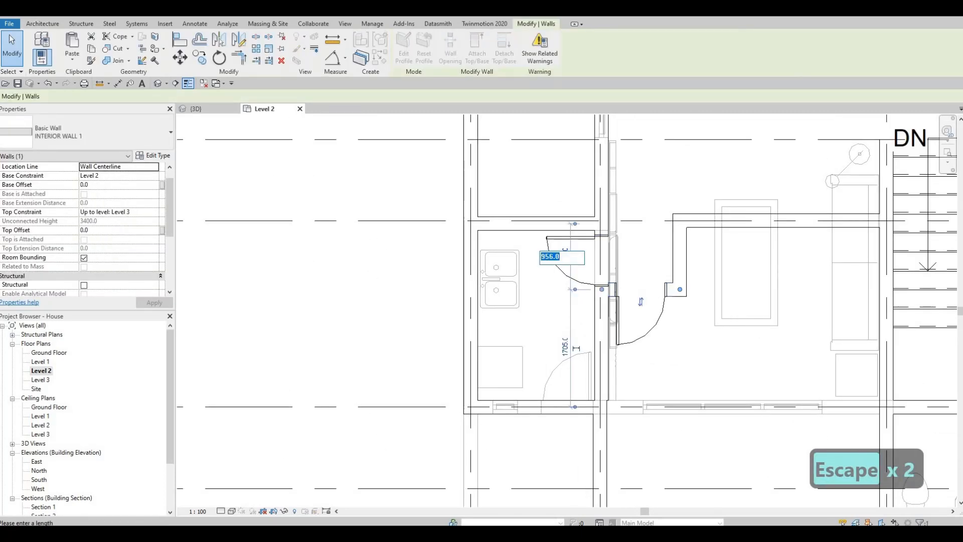
type("1200")
key("Return")
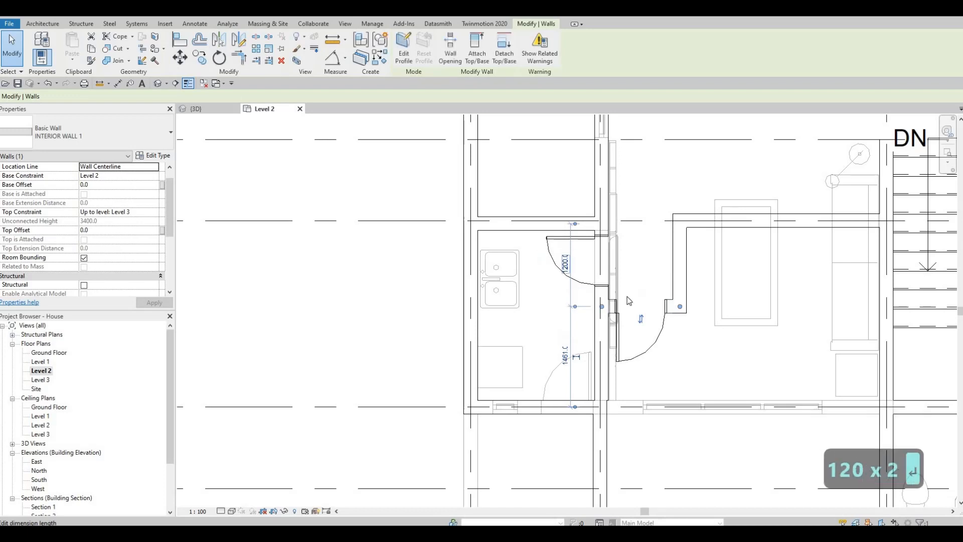
key("Escape")
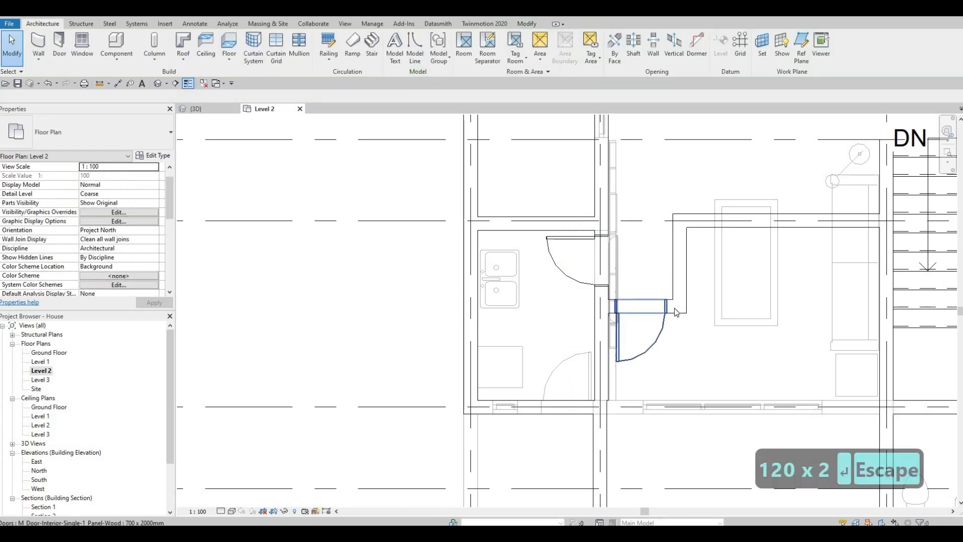
left_click(565, 260)
left_click(565, 259)
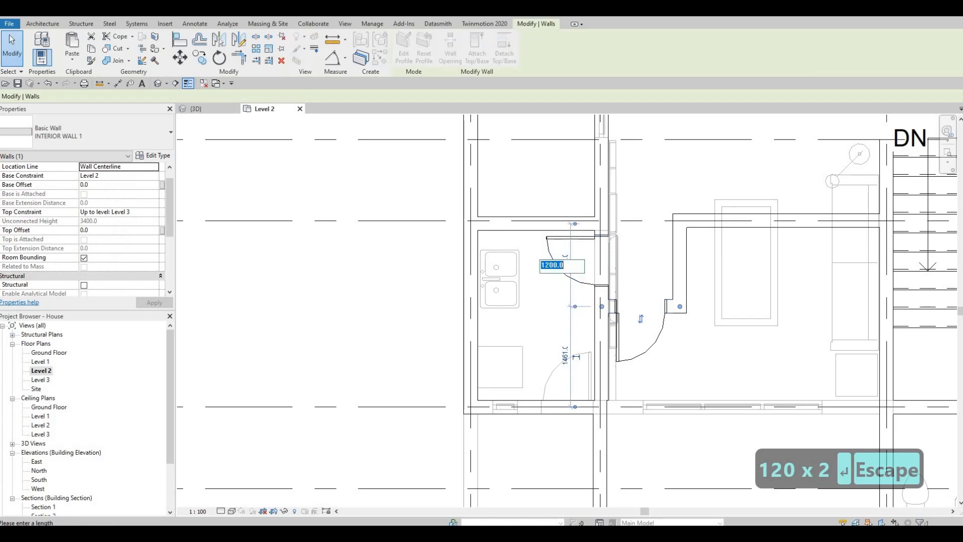
type("1200")
key("Return")
key("Escape")
key("Escape")
key("Escape")
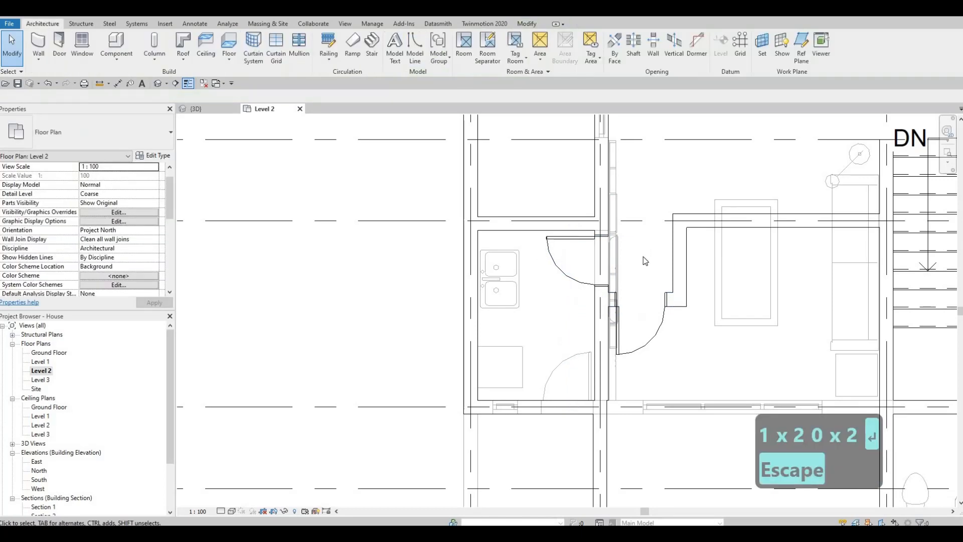
Examine the Level 2 layout around the kitchen, hallway and stair
middle_click_drag(650, 248, 666, 156)
middle_click_drag(626, 274, 631, 269)
scroll(627, 296, "down", 2)
middle_click_drag(562, 288, 539, 300)
key("Escape")
scroll(605, 288, "down", 2)
middle_click_drag(729, 311, 636, 338)
middle_click_drag(622, 289, 676, 275)
key("Escape")
scroll(586, 295, "down", 1)
middle_click_drag(586, 295, 616, 275)
middle_click_drag(600, 197, 610, 219)
middle_click_drag(551, 237, 626, 306)
scroll(590, 246, "up", 1)
scroll(594, 250, "up", 1)
scroll(594, 250, "up", 1)
key("Escape")
scroll(620, 296, "down", 1)
middle_click_drag(639, 239, 638, 287)
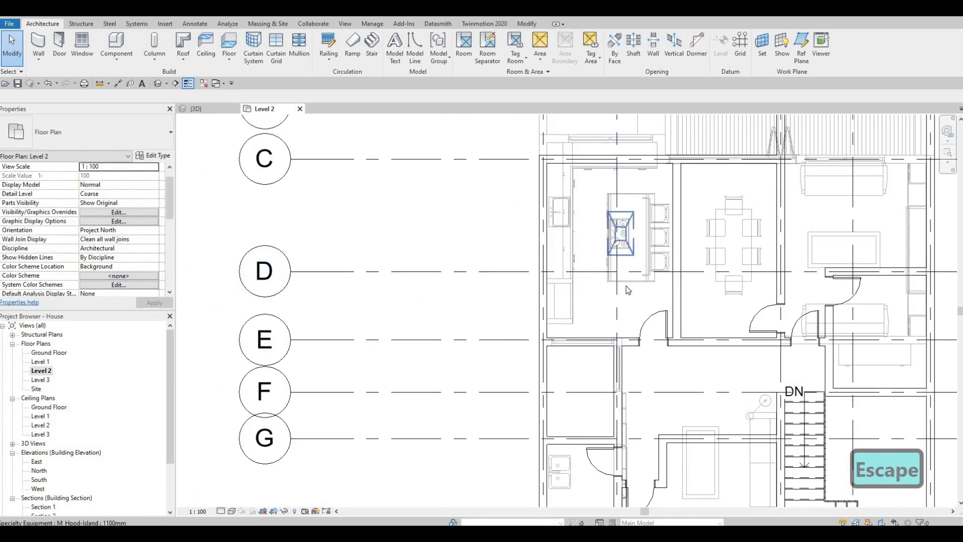
middle_click_drag(574, 302, 630, 277)
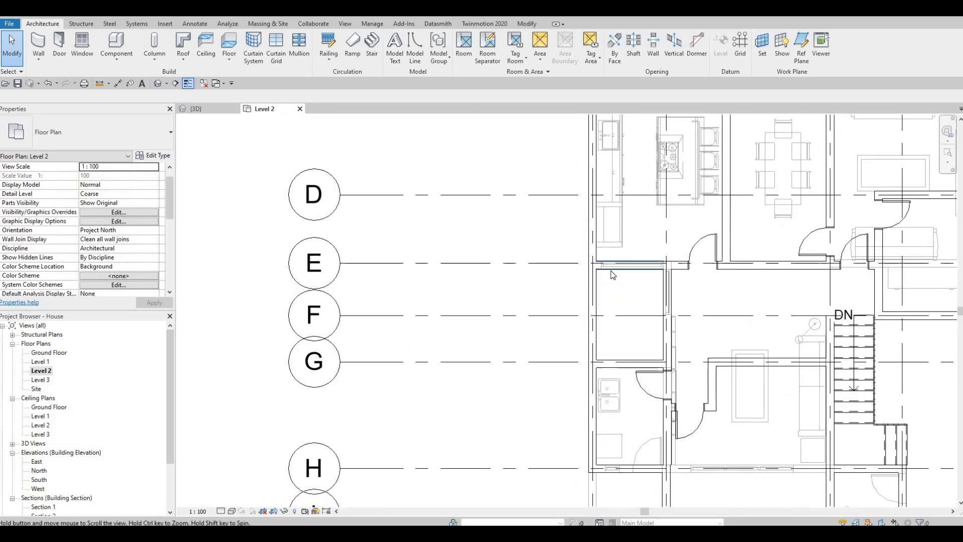
scroll(628, 267, "up", 3)
scroll(698, 274, "up", 4)
middle_click_drag(727, 271, 670, 273)
scroll(715, 286, "down", 4)
scroll(721, 288, "down", 1)
key("Escape")
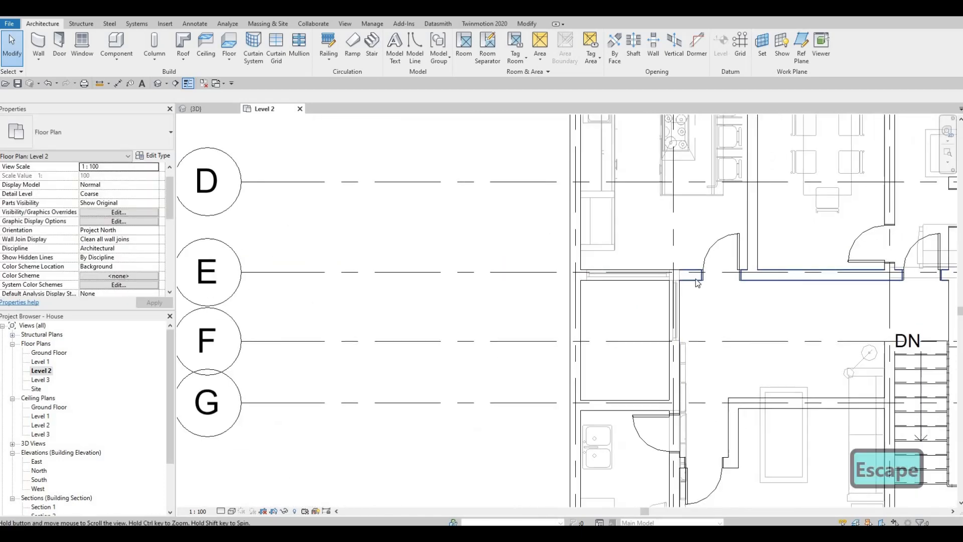
Draw a similar interior wall rising about 700 mm from the hallway wall, then running 2000 mm to the exterior wall
left_click(694, 280)
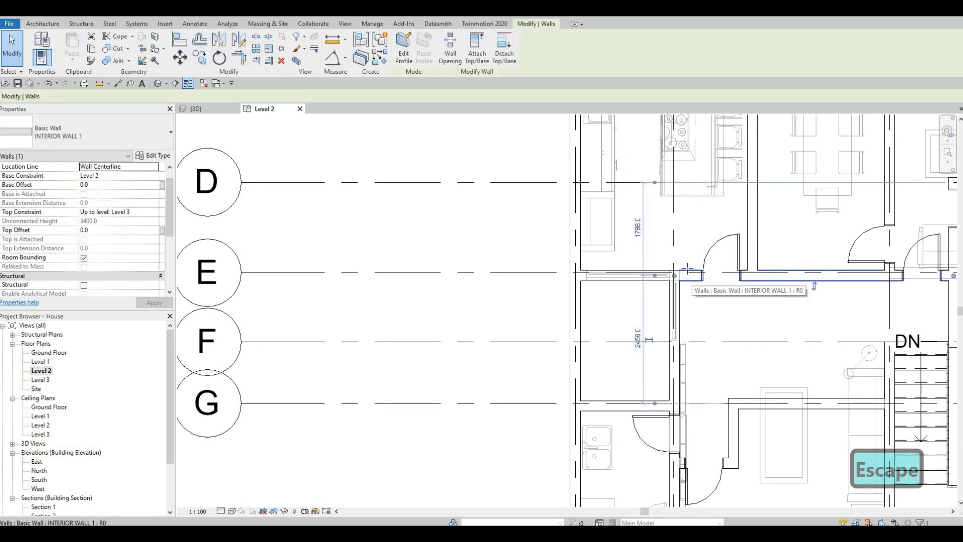
key("c")
key("s")
scroll(690, 272, "up", 2)
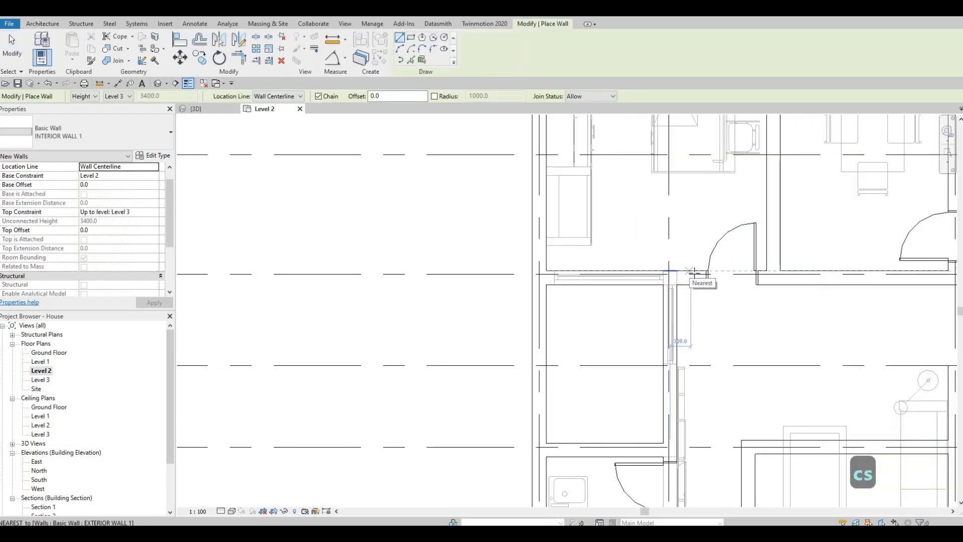
left_click(691, 271)
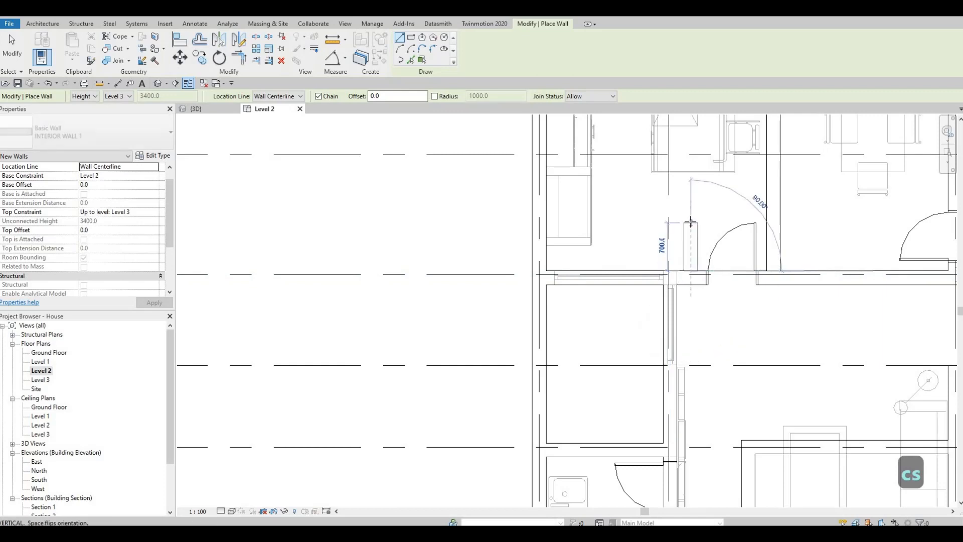
left_click(550, 222)
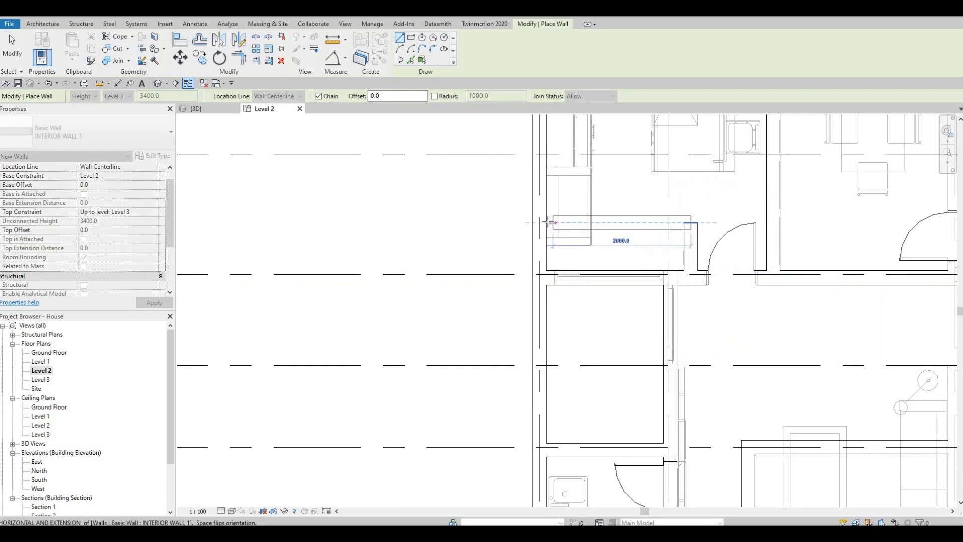
left_click(546, 222)
key("Escape")
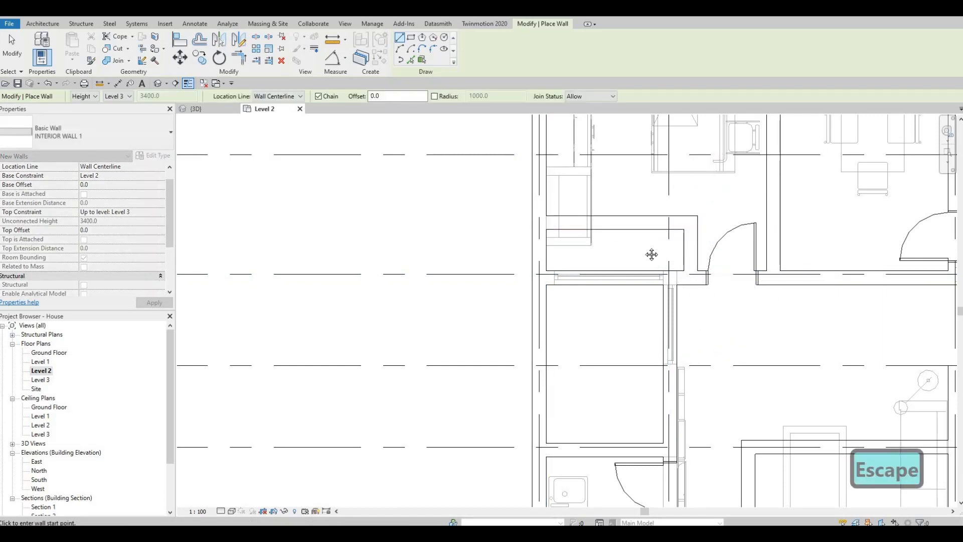
Draw a horizontal interior wall about 2900 mm long from the stair wall toward the corridor
middle_click_drag(684, 422, 597, 215)
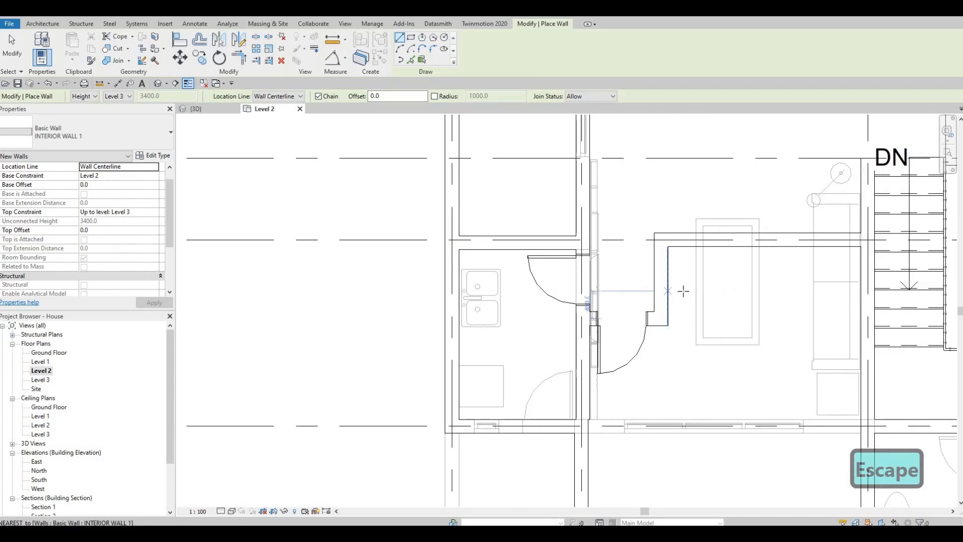
left_click(859, 291)
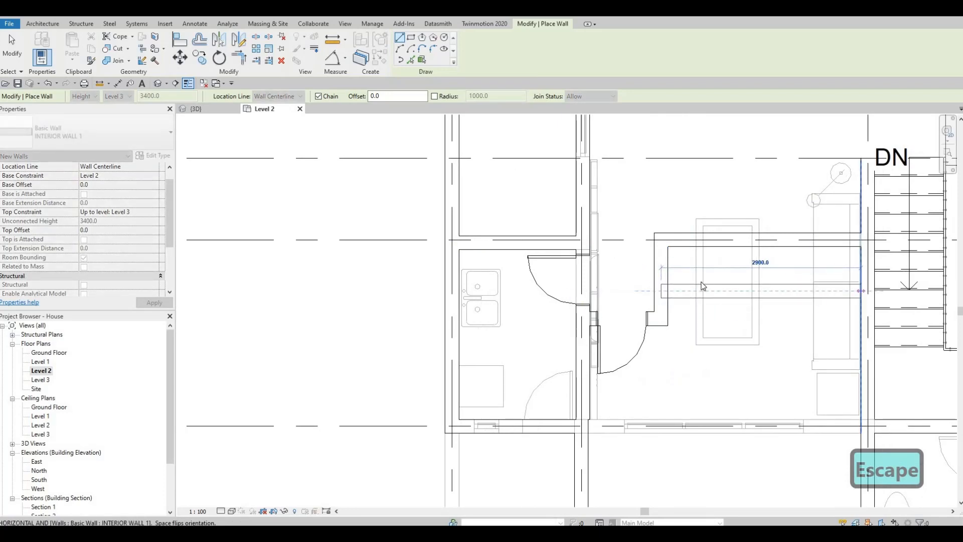
left_click(715, 291)
key("Escape")
key("Escape")
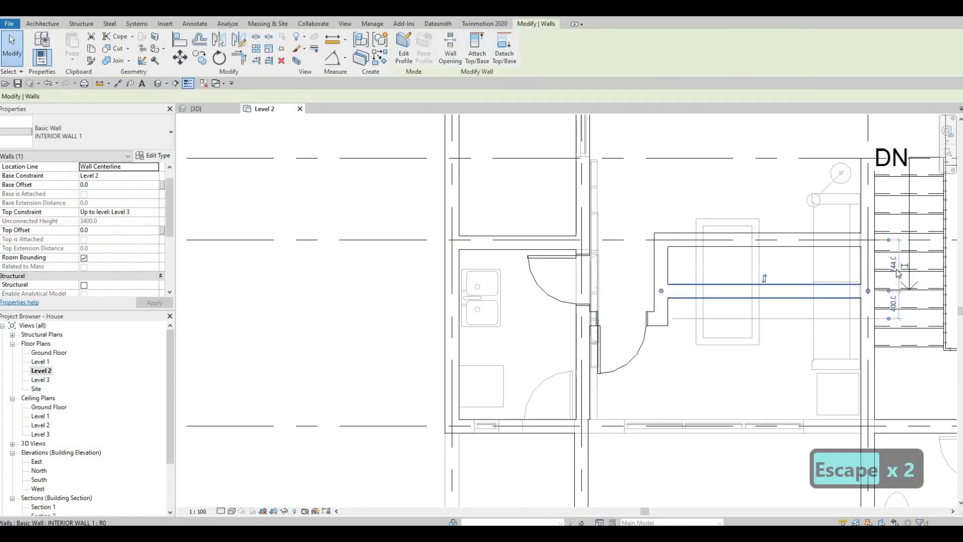
Set the new wall's distance from the wall above to 800 mm
left_click(893, 265)
type("89")
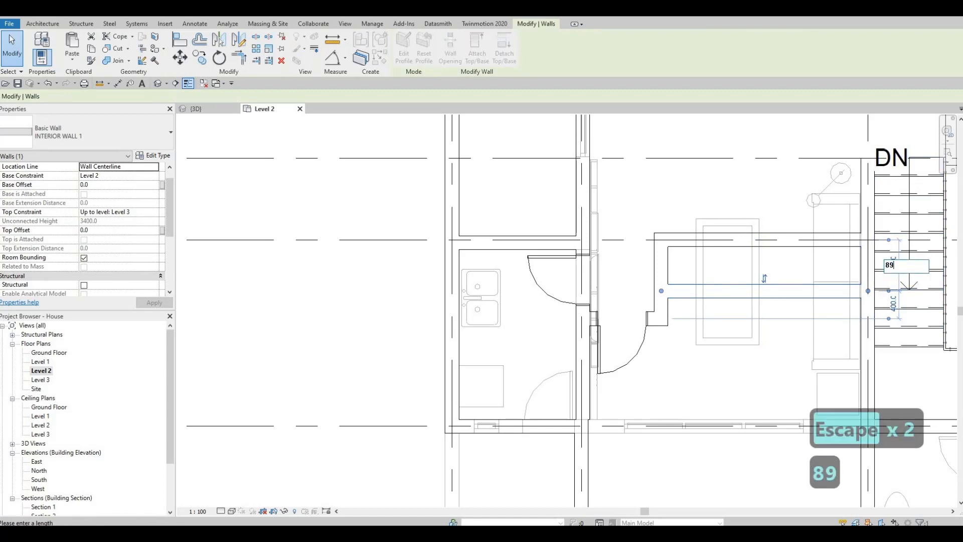
key("BackSpace")
type("00")
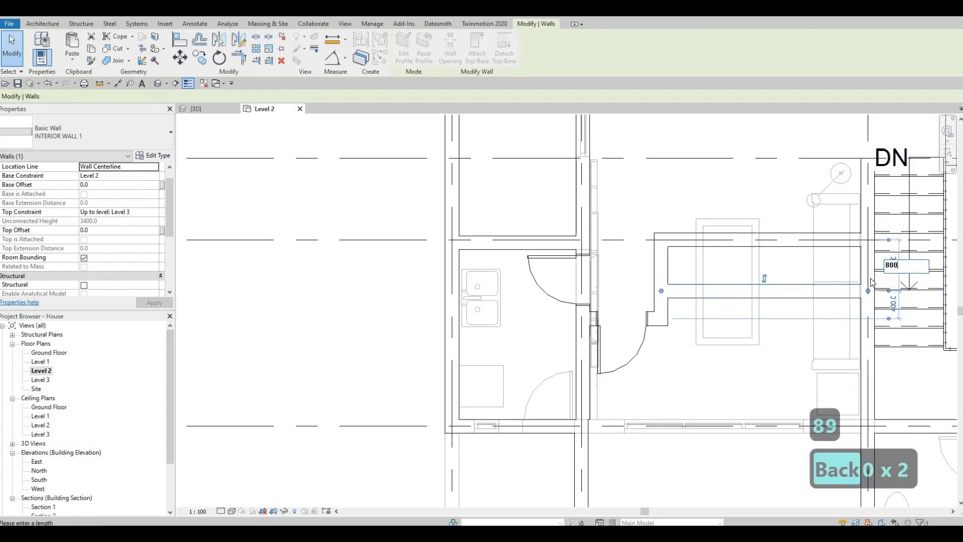
key("Return")
key("Escape")
key("Escape")
Review the new interior walls and layout around the hallway and stair on Level 2
middle_click_drag(705, 285, 701, 266)
scroll(692, 273, "down", 1)
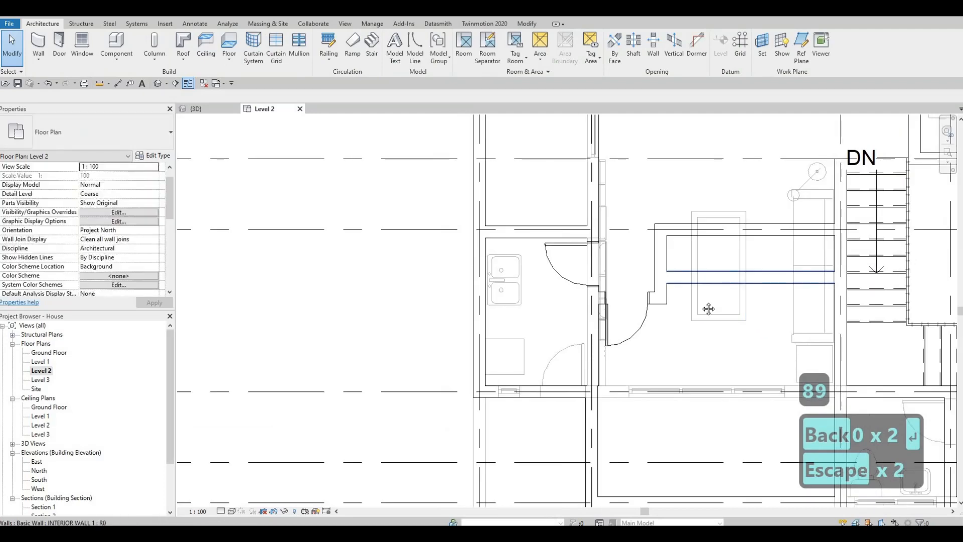
middle_click_drag(659, 298, 701, 300)
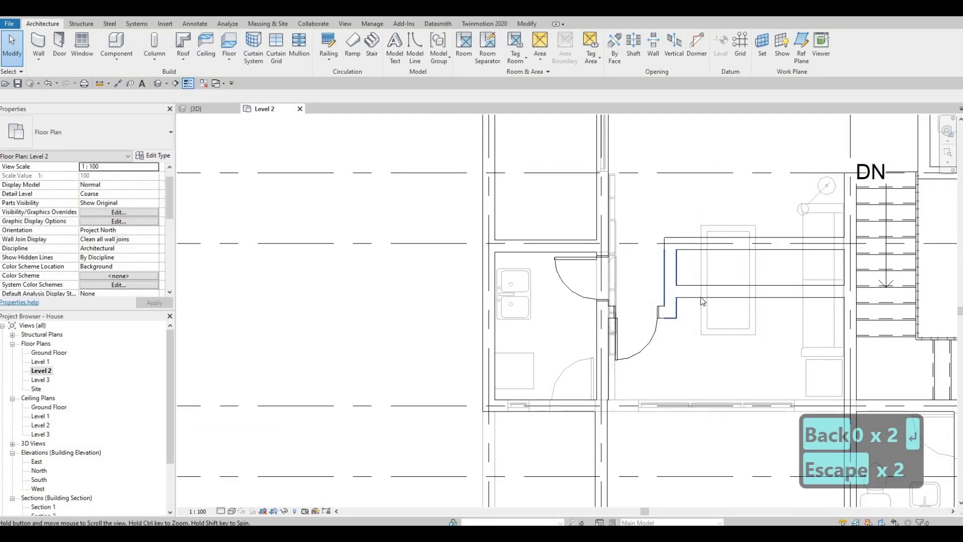
scroll(701, 300, "down", 1)
middle_click_drag(580, 291, 551, 297)
scroll(617, 326, "down", 1)
middle_click_drag(702, 311, 626, 314)
middle_click_drag(707, 268, 667, 295)
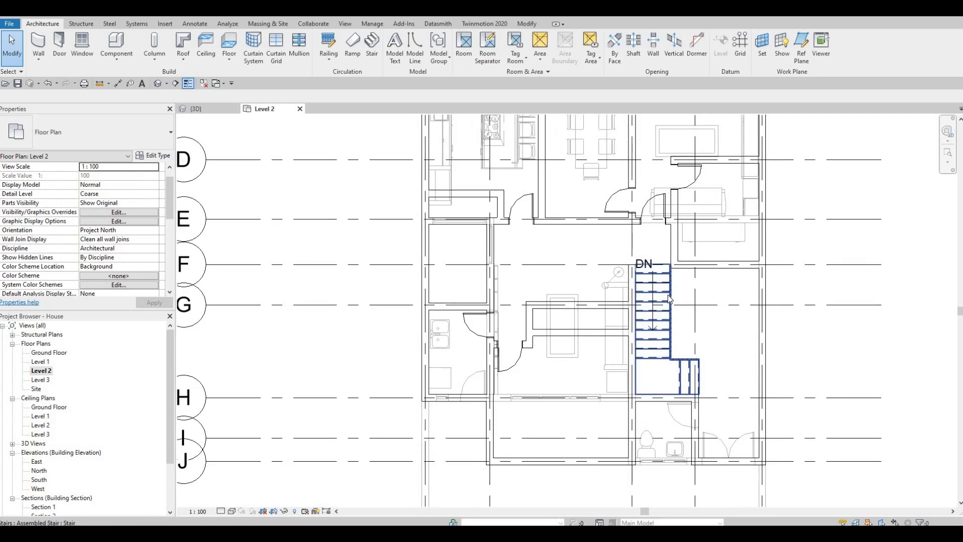
Load the M_Bed-Box family from the Furniture > Beds library folder
left_click(166, 24)
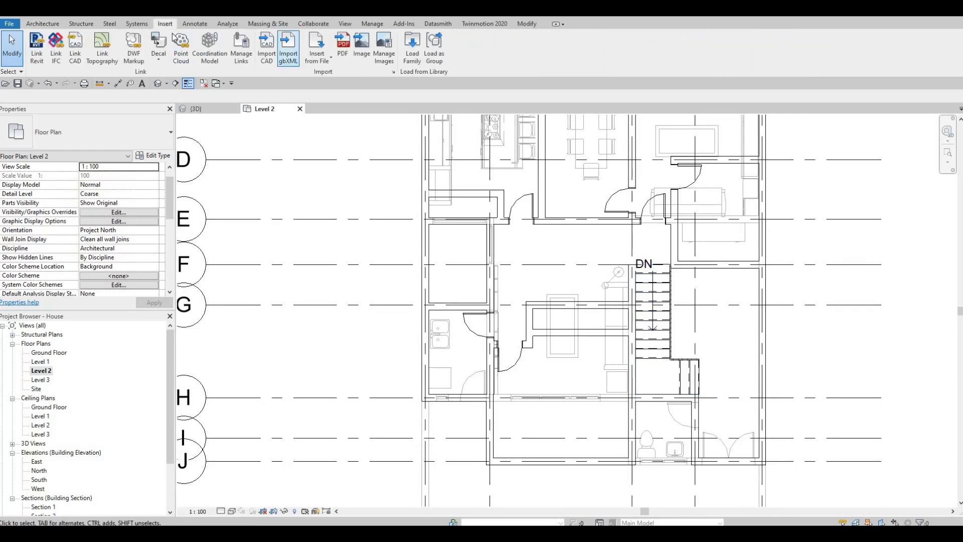
left_click(412, 48)
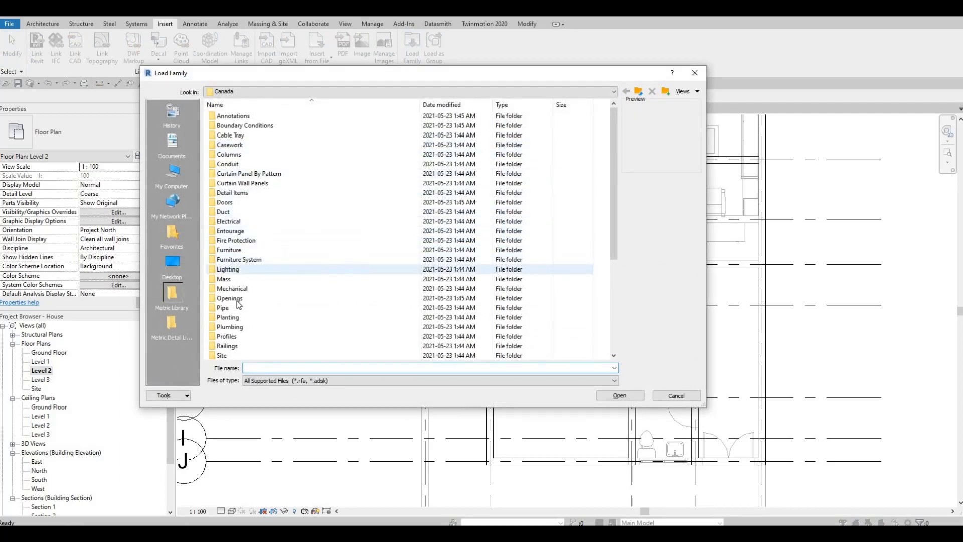
double_click(243, 250)
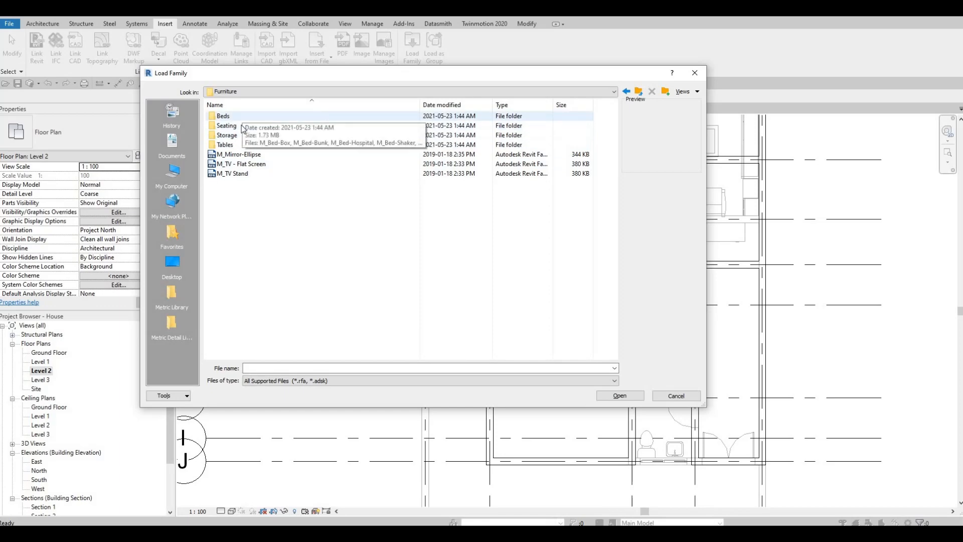
double_click(224, 116)
left_click(232, 116)
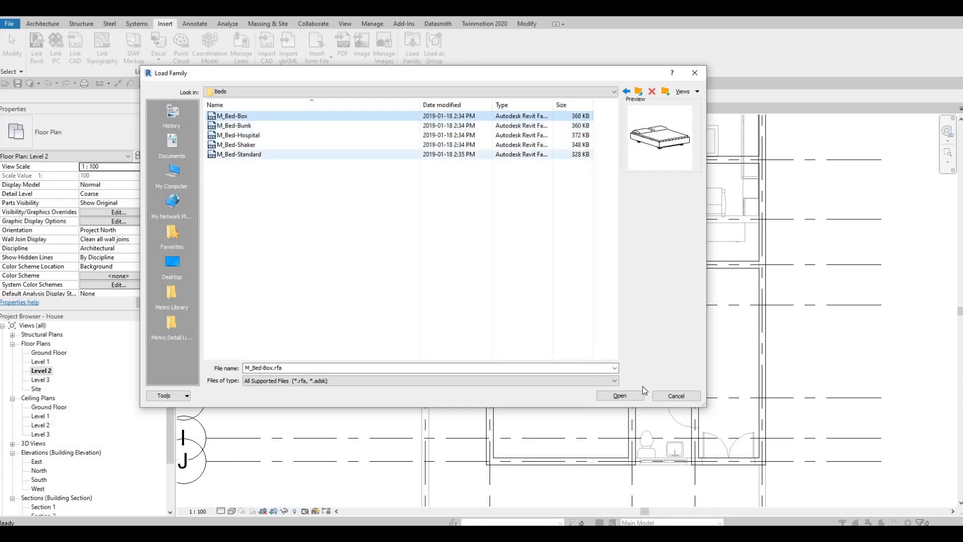
left_click(619, 396)
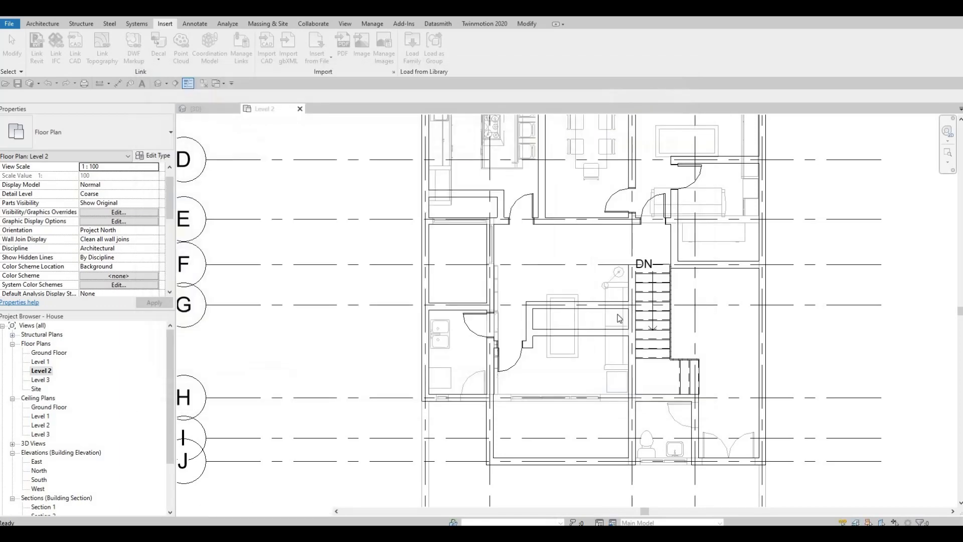
Place a rotated M_Bed-Box 1525 x 2007mm - Queen bed in the bedroom south of the hallway and stair
key("m")
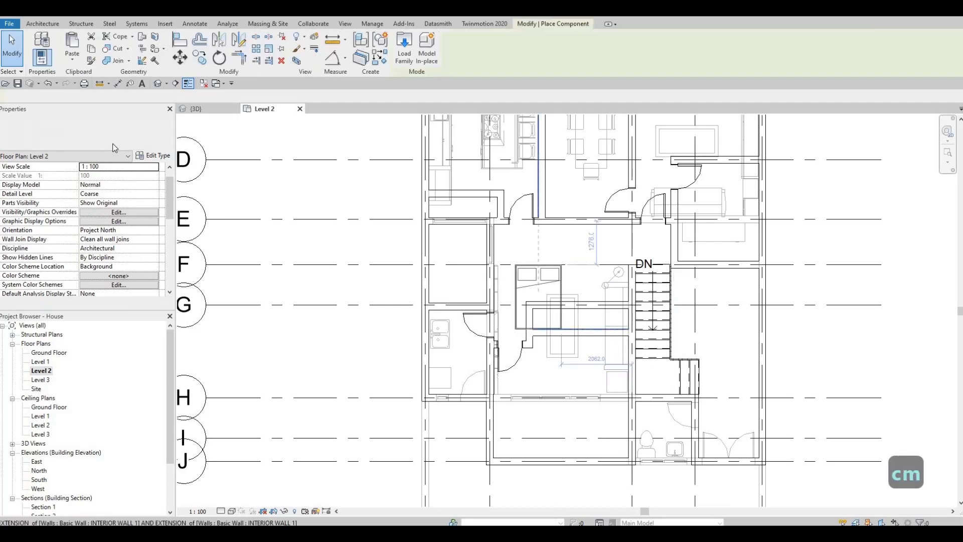
left_click(103, 143)
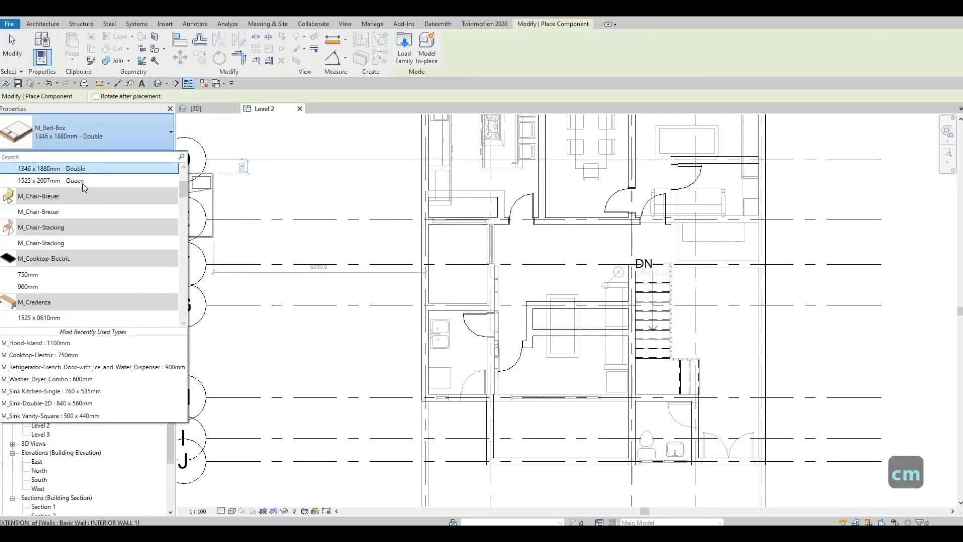
left_click(105, 180)
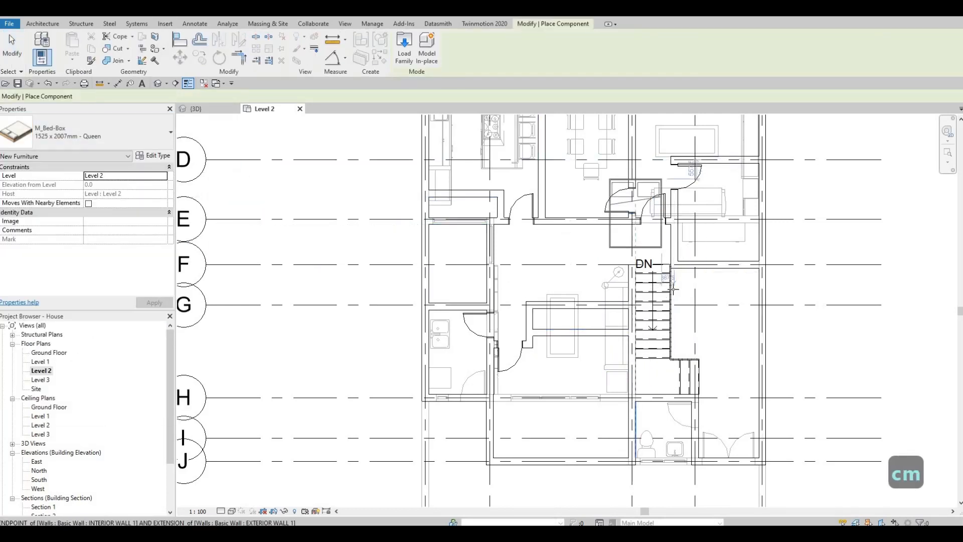
scroll(635, 213, "down", 1)
middle_click_drag(635, 214, 609, 331)
key("space")
key("space")
scroll(713, 241, "up", 3)
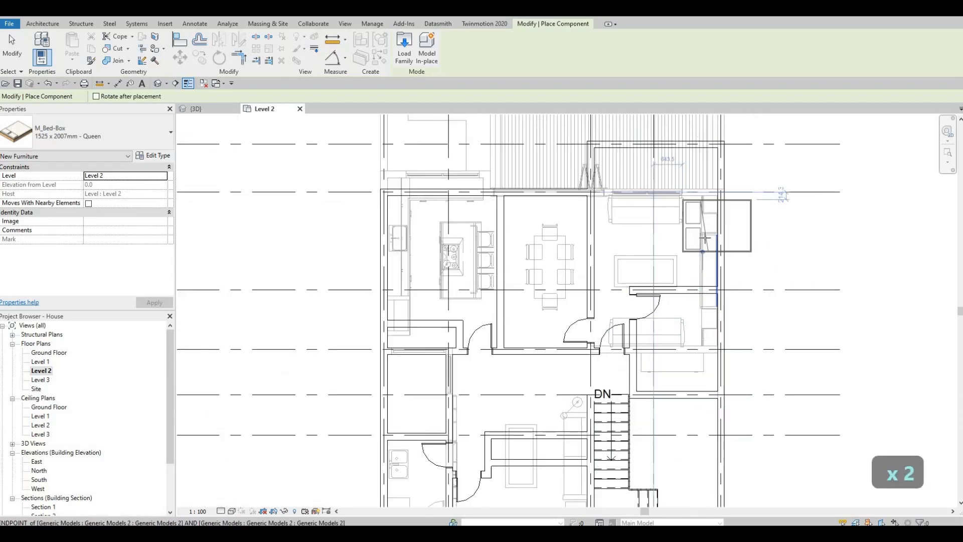
key("space")
key("space")
key("space")
key("space")
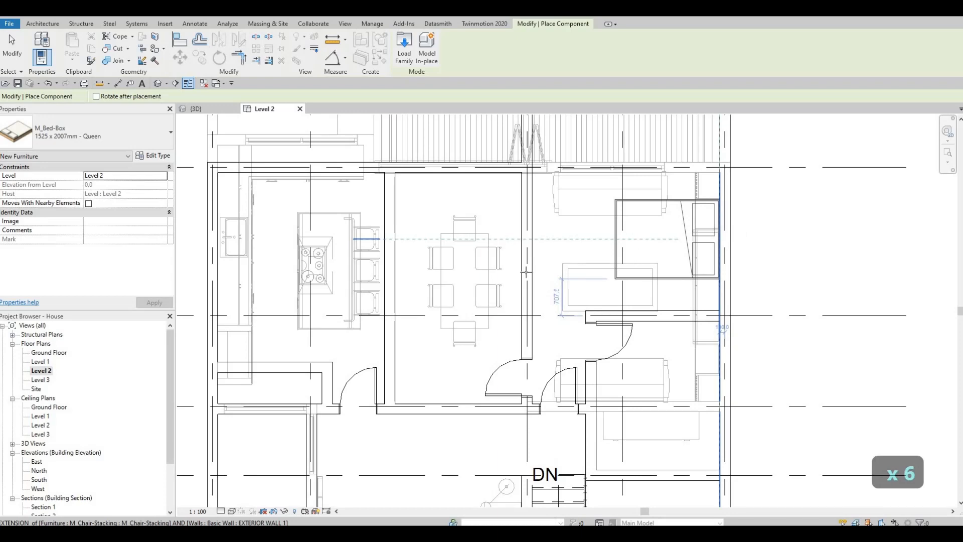
scroll(525, 271, "down", 2)
middle_click_drag(411, 259, 535, 240)
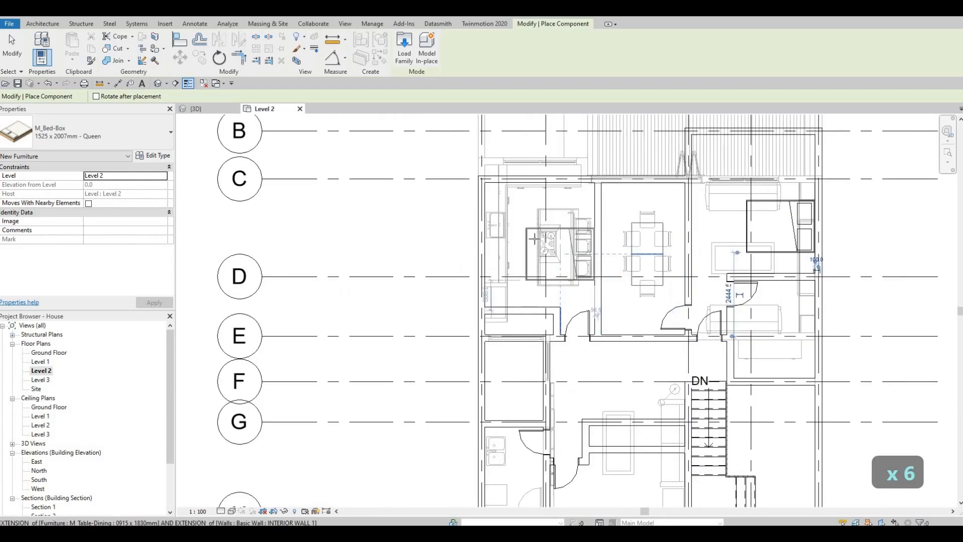
key("space")
key("space")
key("space")
key("space")
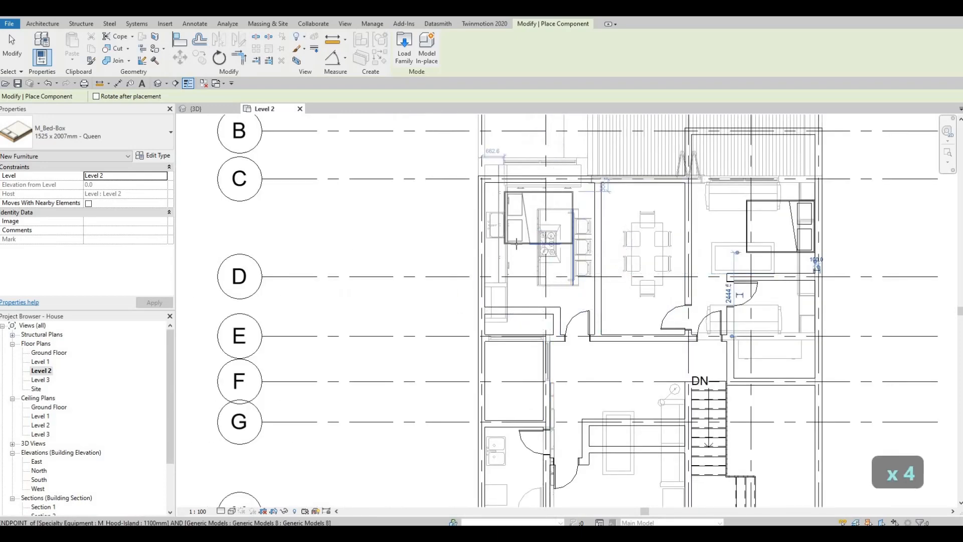
scroll(517, 244, "up", 2)
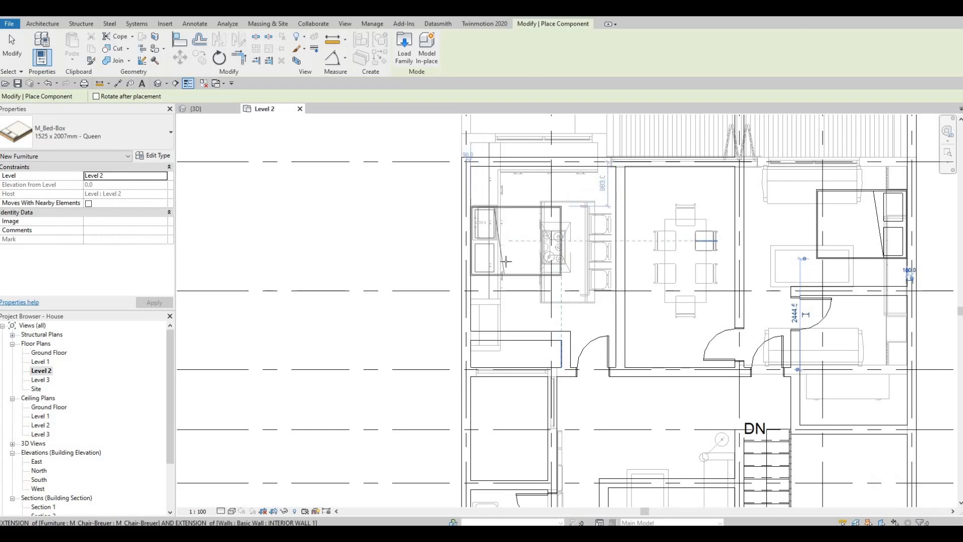
scroll(518, 245, "down", 2)
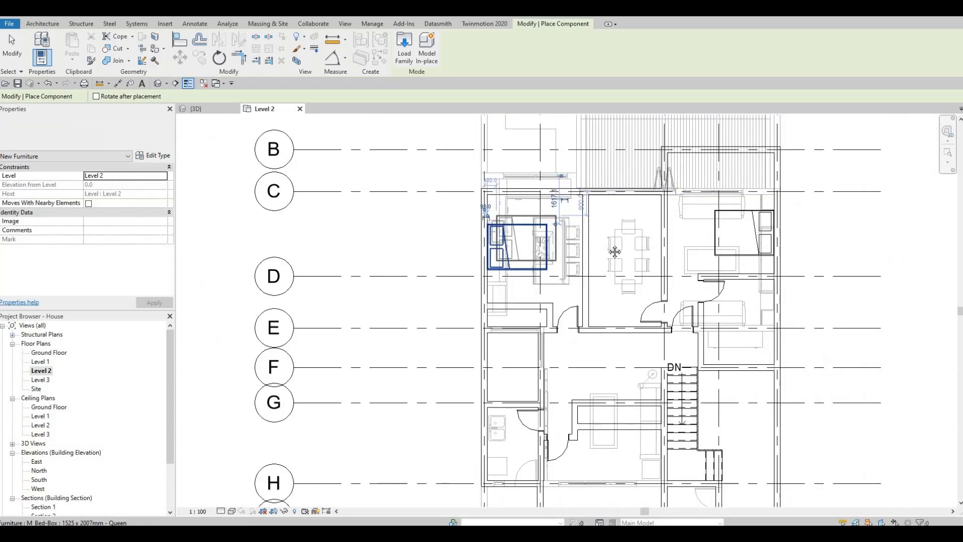
middle_click_drag(611, 335, 627, 183)
key("space")
key("space")
key("space")
key("space")
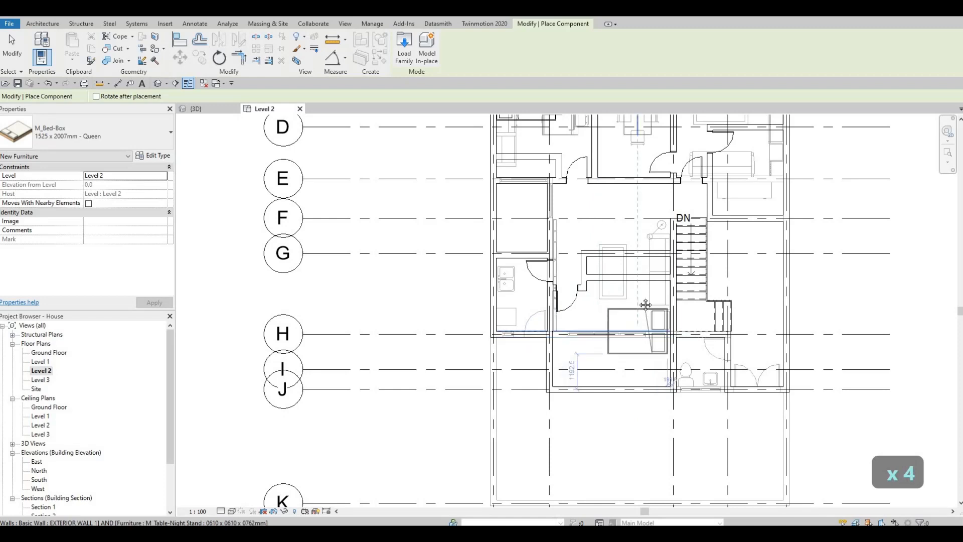
middle_click_drag(643, 321, 629, 263)
scroll(630, 260, "up", 2)
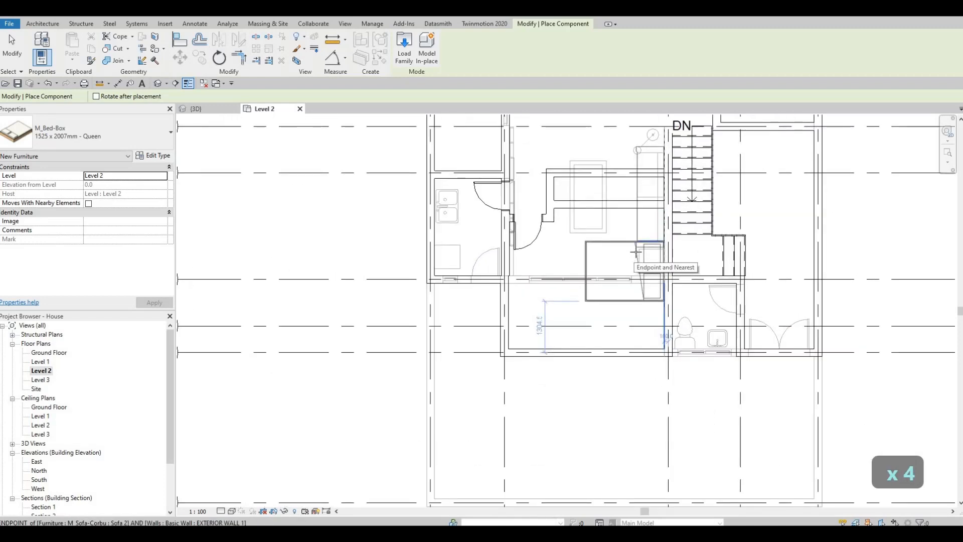
left_click(613, 265)
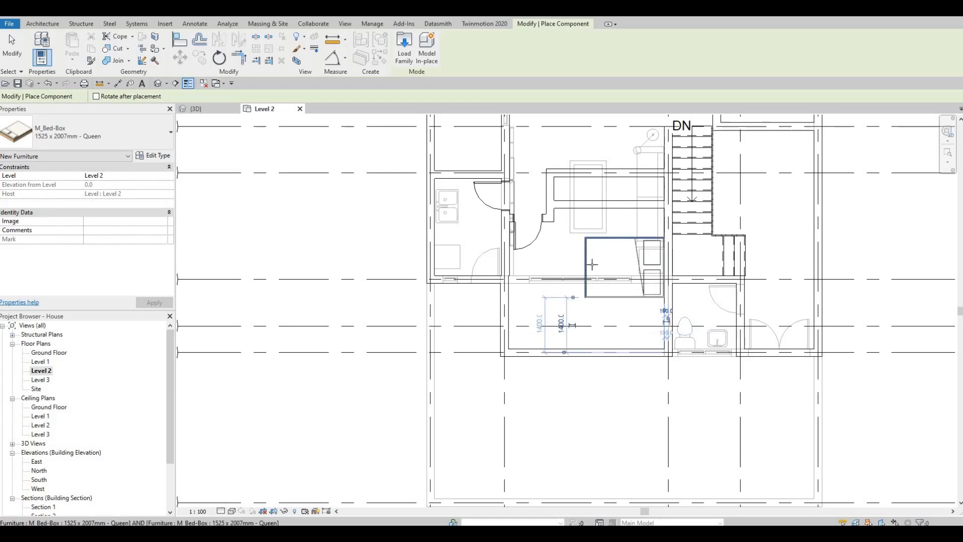
key("Escape")
key("Escape")
Create similar M_Table-Night Stand pieces and place two night stands on either side of the new bed's head
scroll(610, 306, "down", 2)
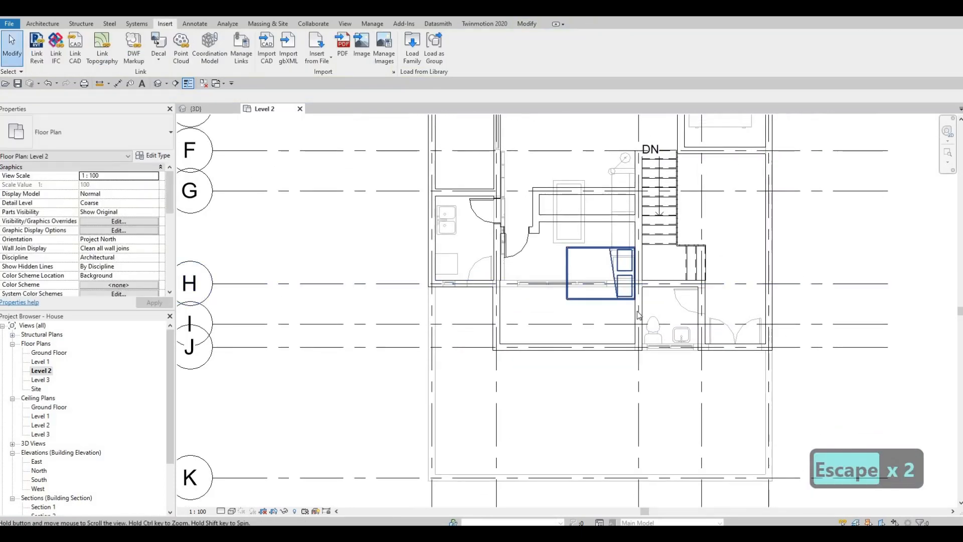
scroll(619, 308, "down", 1)
key("Escape")
middle_click_drag(598, 292, 602, 307)
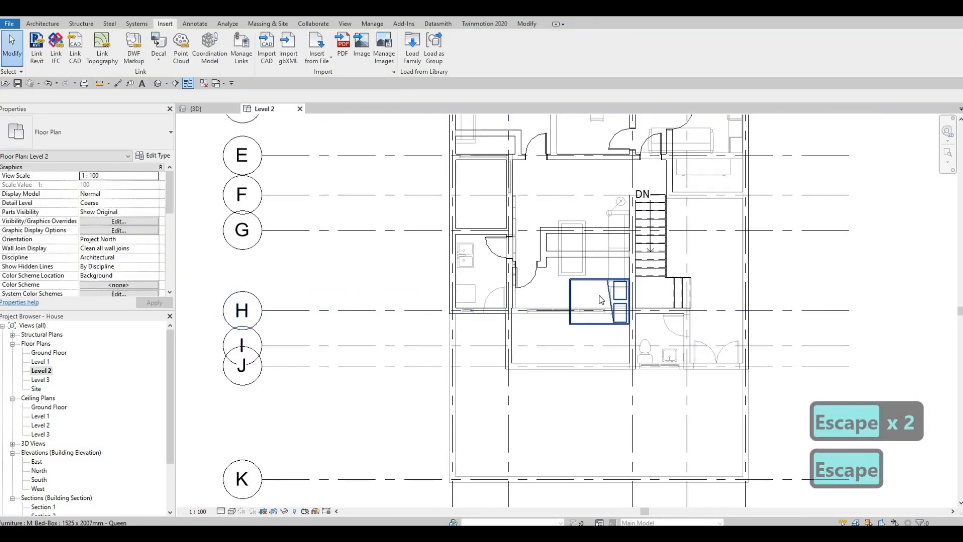
scroll(601, 300, "up", 5)
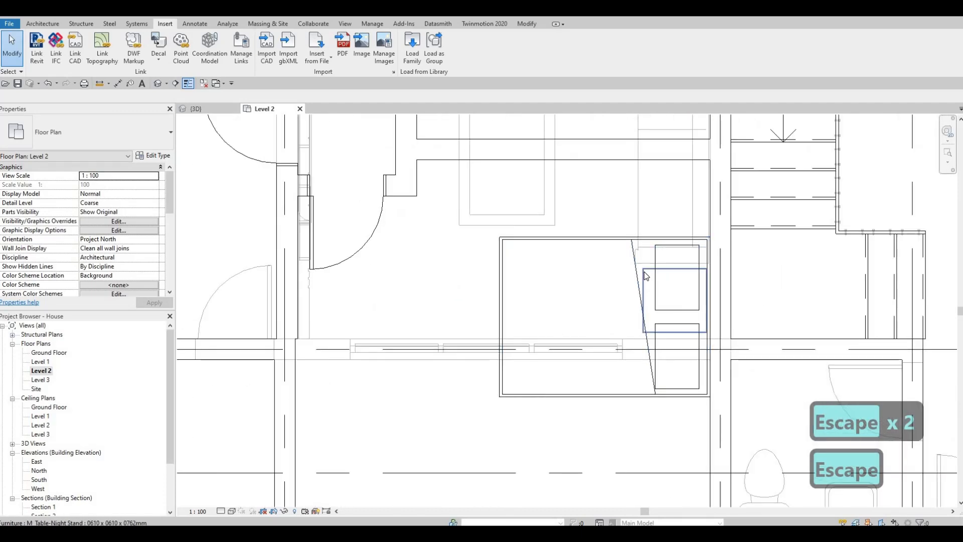
left_click(647, 276)
key("c")
key("s")
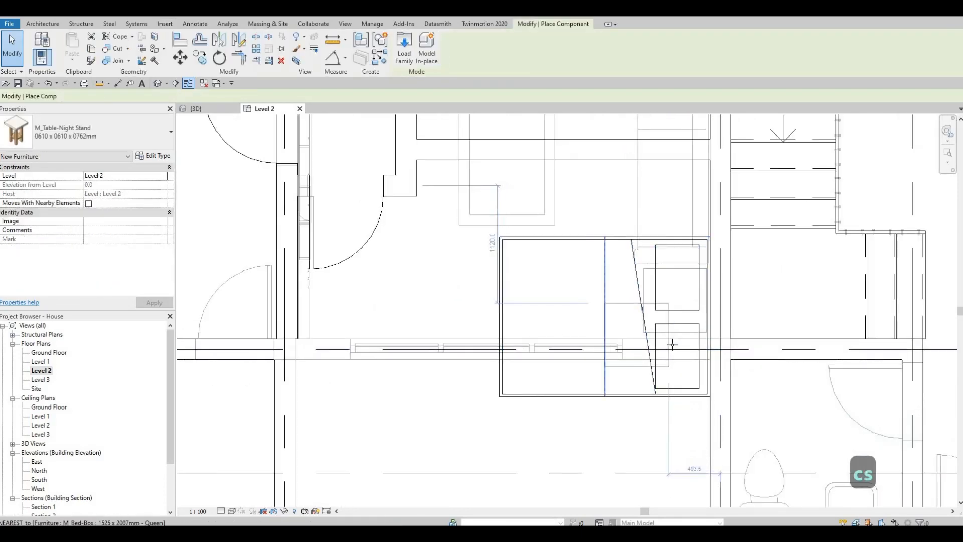
scroll(675, 348, "down", 3, "ctrl")
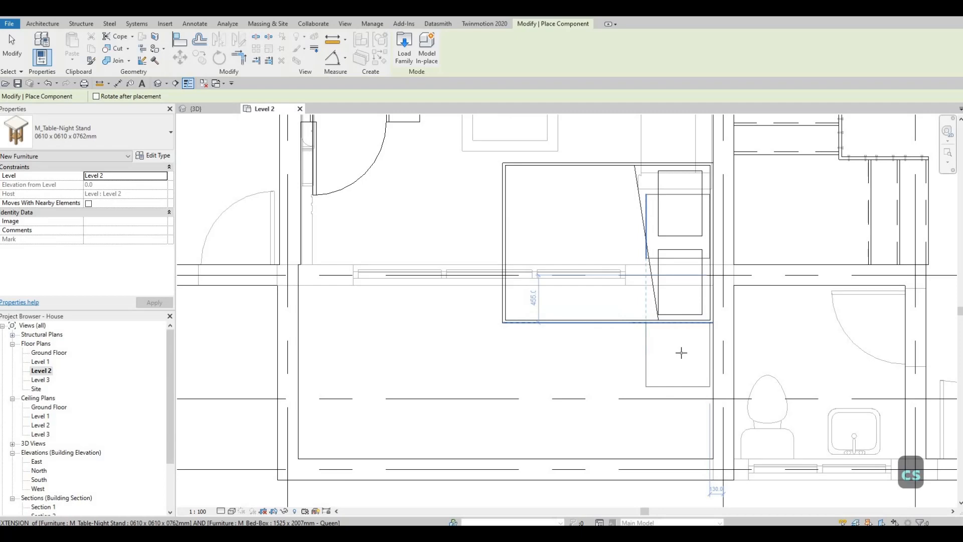
left_click(681, 354)
middle_click_drag(675, 129, 652, 227)
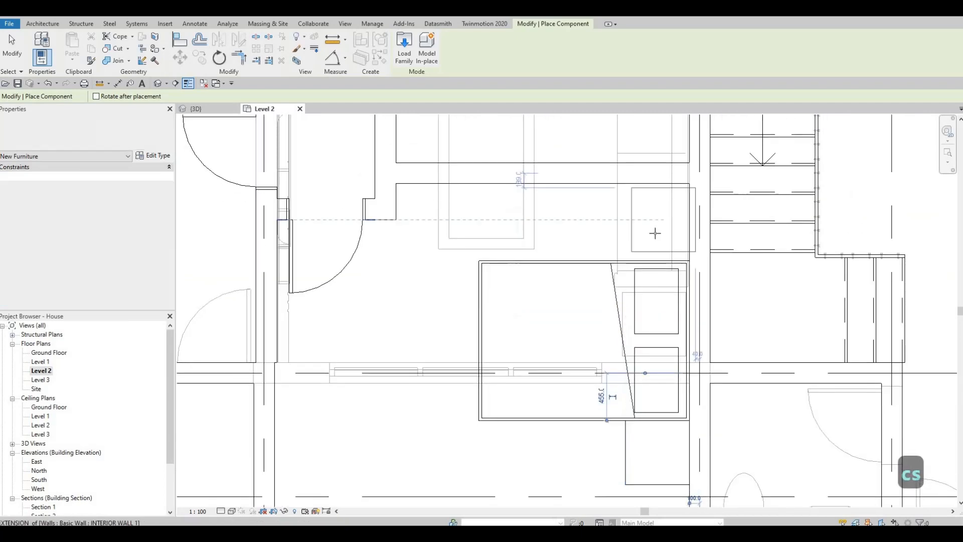
left_click(631, 245)
Place more night stands beside the beds in the upper-left and upper-right bedrooms, then leave the command
scroll(634, 261, "down", 5)
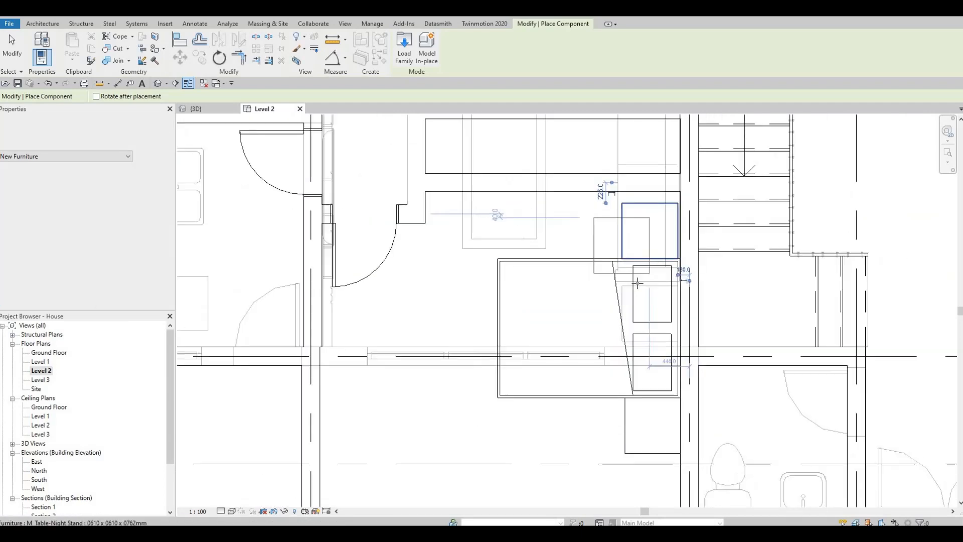
middle_click_drag(590, 368, 669, 373)
scroll(669, 374, "down", 1)
middle_click_drag(642, 310, 634, 395)
middle_click_drag(534, 230, 532, 271)
scroll(533, 270, "up", 3)
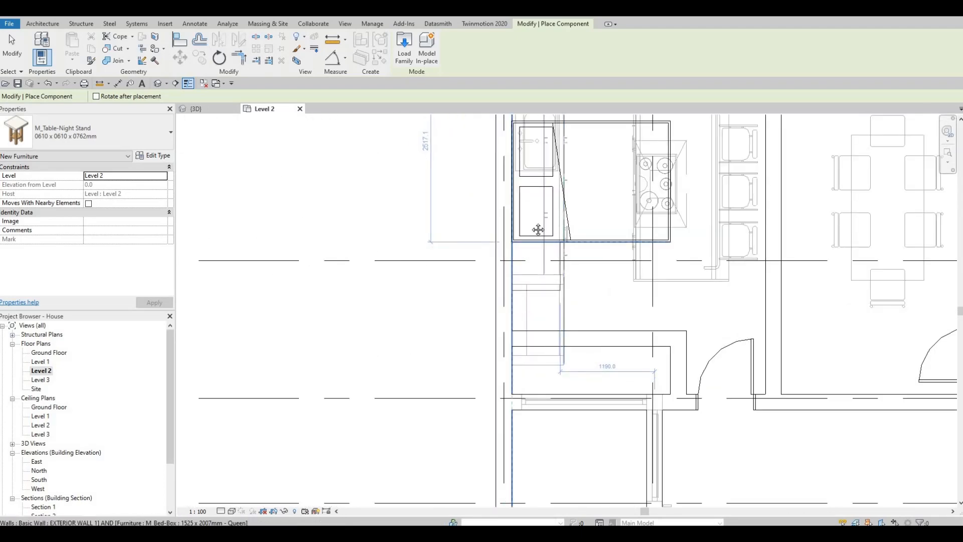
left_click(539, 266)
middle_click_drag(538, 229, 545, 368)
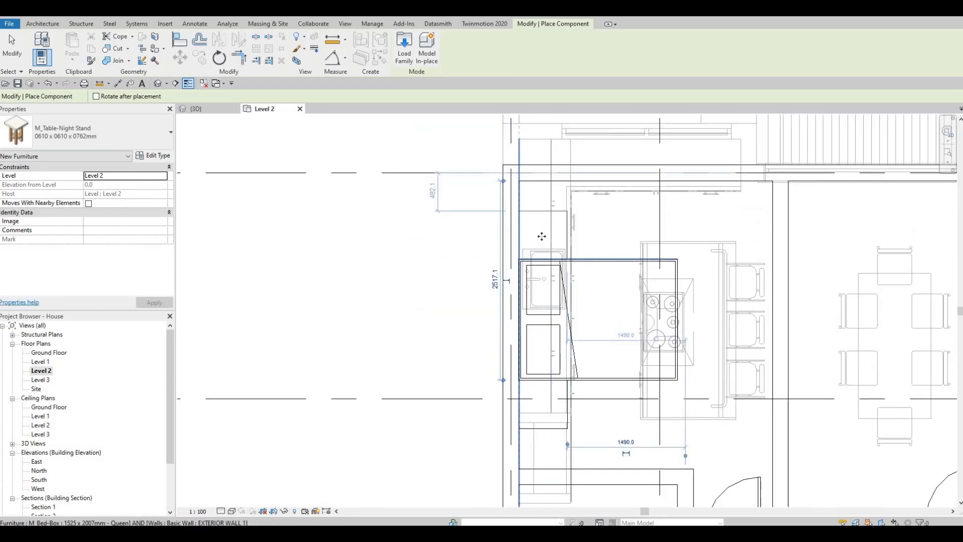
left_click(525, 249)
scroll(528, 244, "down", 7)
middle_click_drag(743, 282, 664, 351)
scroll(710, 265, "up", 4)
scroll(662, 296, "up", 4)
left_click(662, 295)
scroll(665, 241, "down", 3)
middle_click_drag(665, 225, 664, 254)
scroll(665, 254, "up", 3)
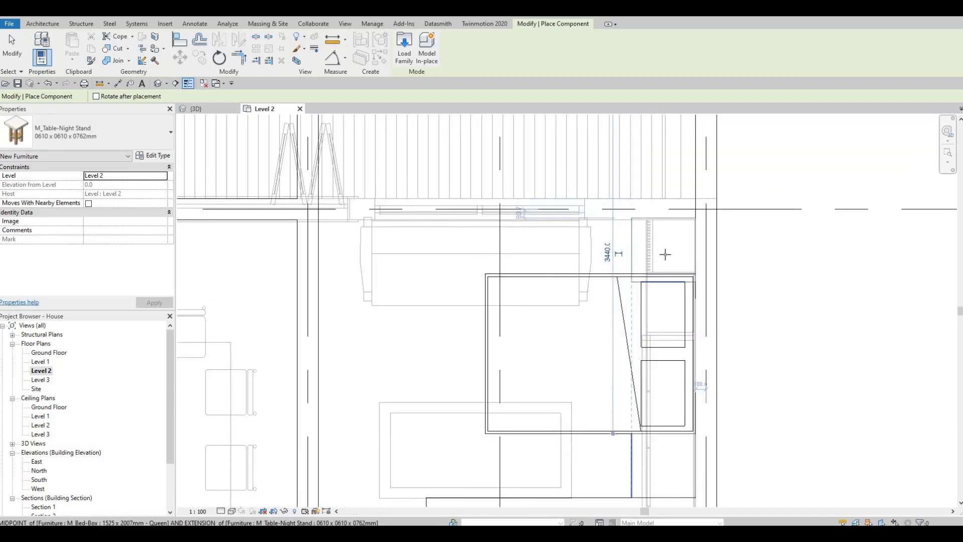
key("Escape")
key("Escape")
key("Escape")
middle_click_drag(540, 239, 527, 176)
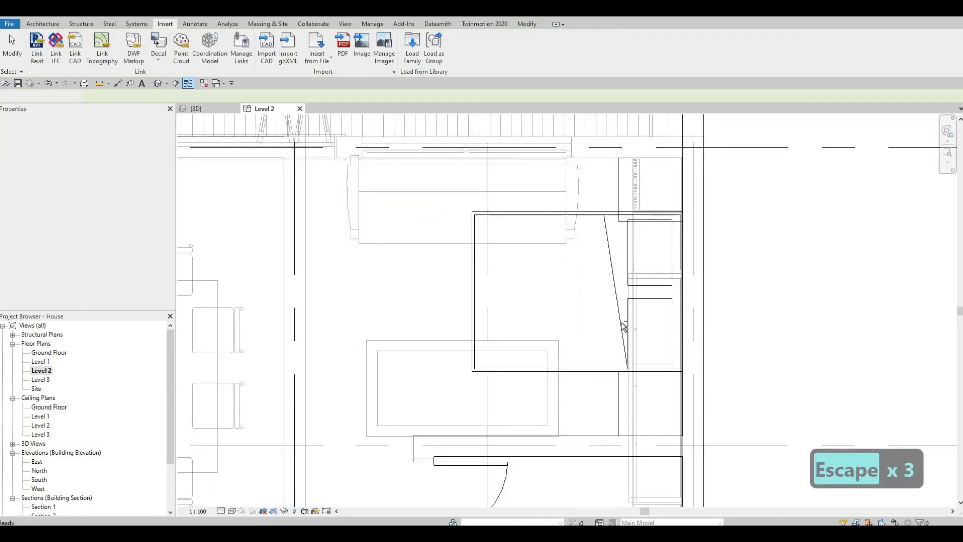
left_click_drag(736, 455, 429, 198)
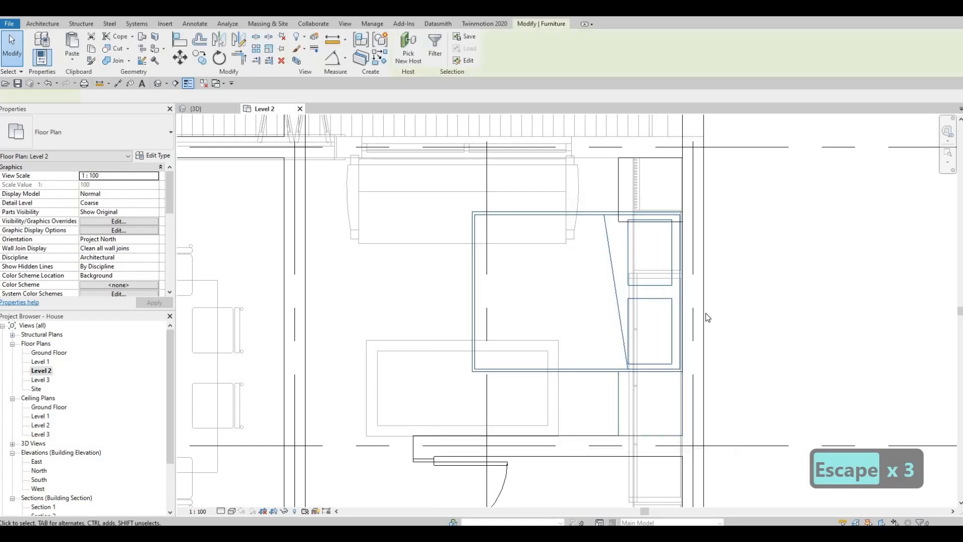
key("m")
scroll(686, 218, "up", 5)
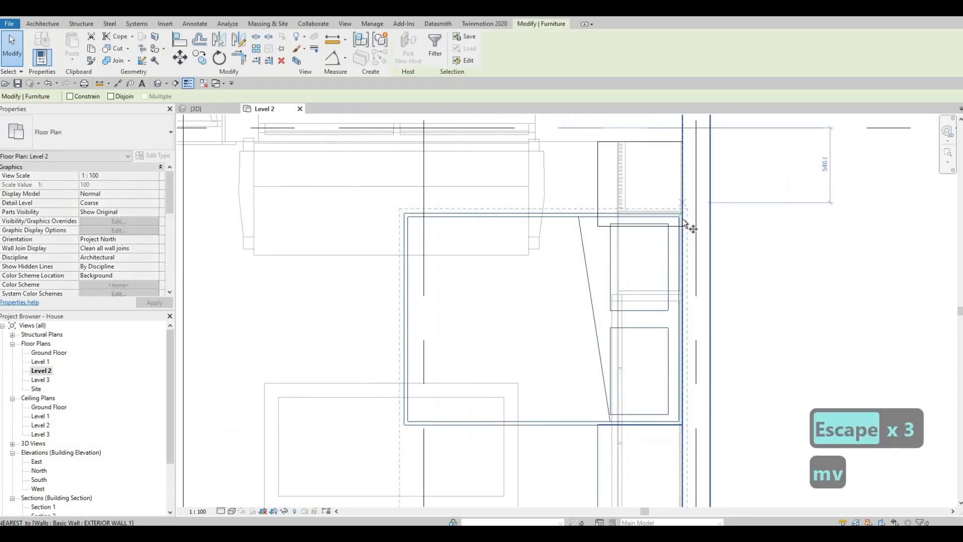
left_click(683, 219)
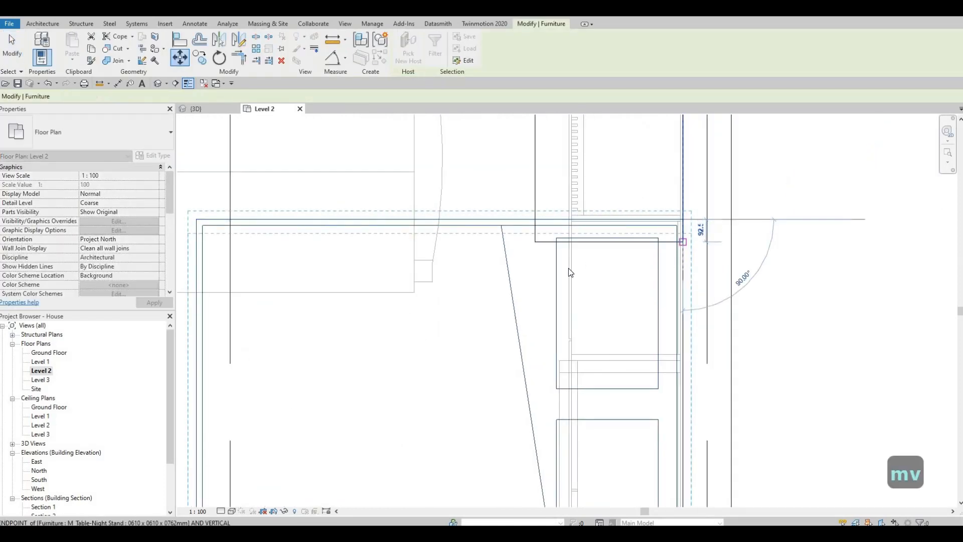
key("Escape")
key("Escape")
scroll(572, 273, "down", 5)
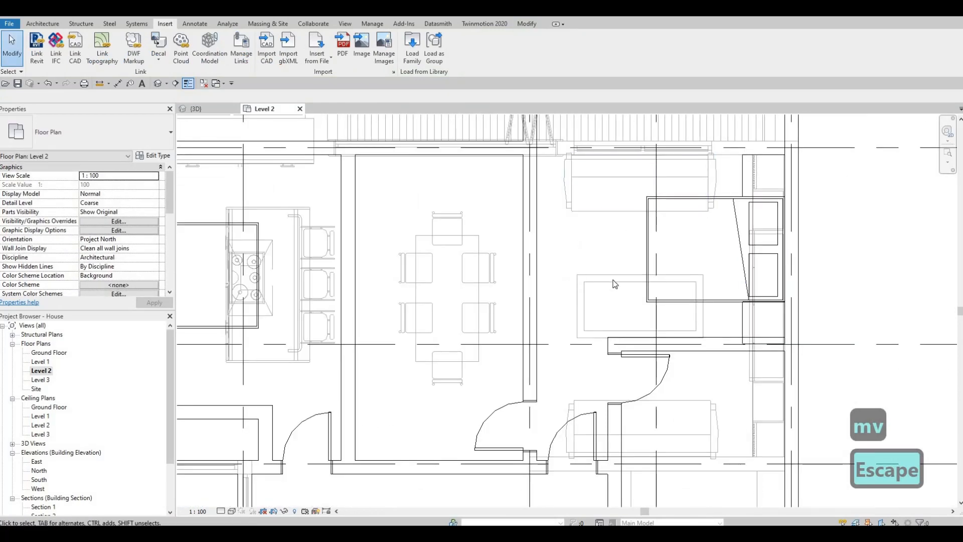
Inspect the walls, door and night stands around the upper-right bedroom and the hallway beside it
scroll(615, 284, "down", 4)
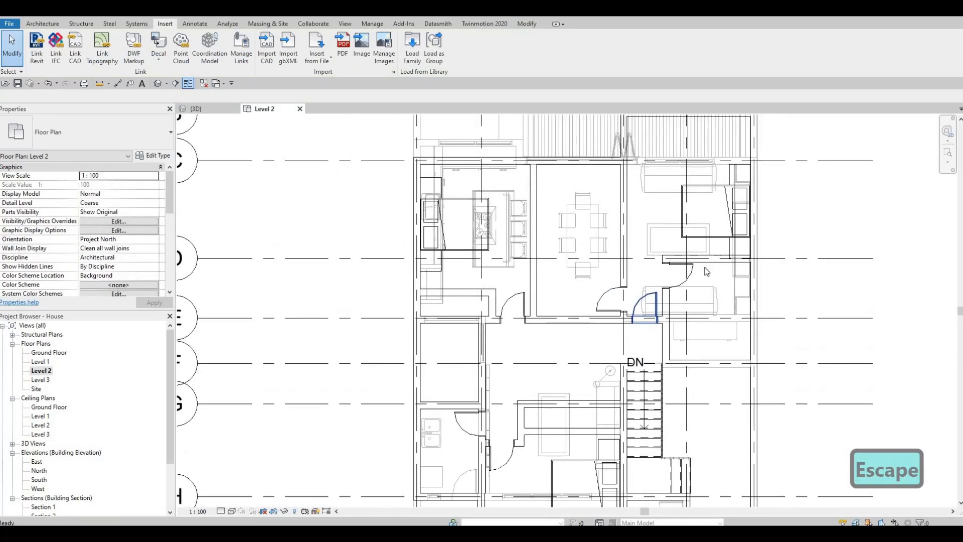
scroll(727, 254, "up", 4)
middle_click_drag(719, 244, 738, 272)
key("Escape")
scroll(678, 303, "down", 1)
scroll(722, 276, "down", 1)
middle_click_drag(734, 314, 733, 296)
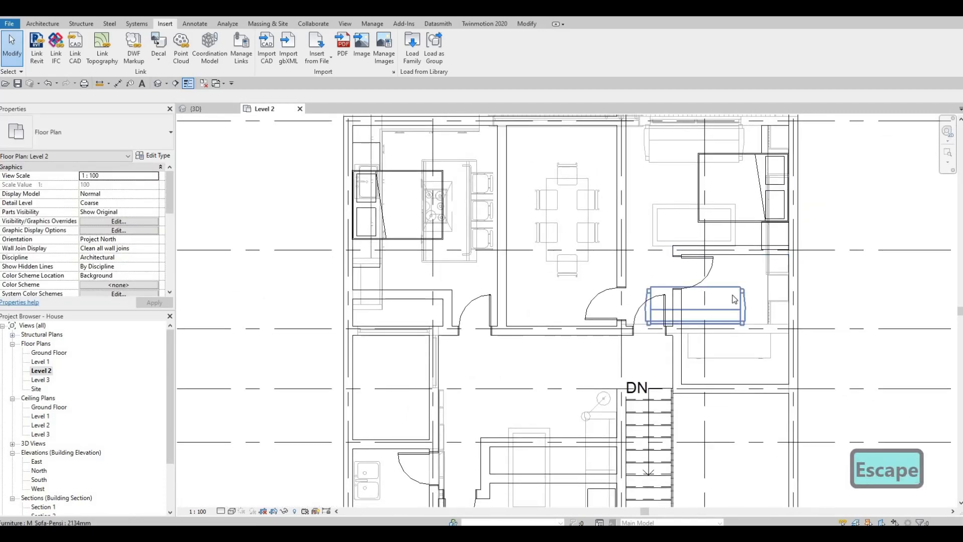
middle_click_drag(741, 251, 742, 244)
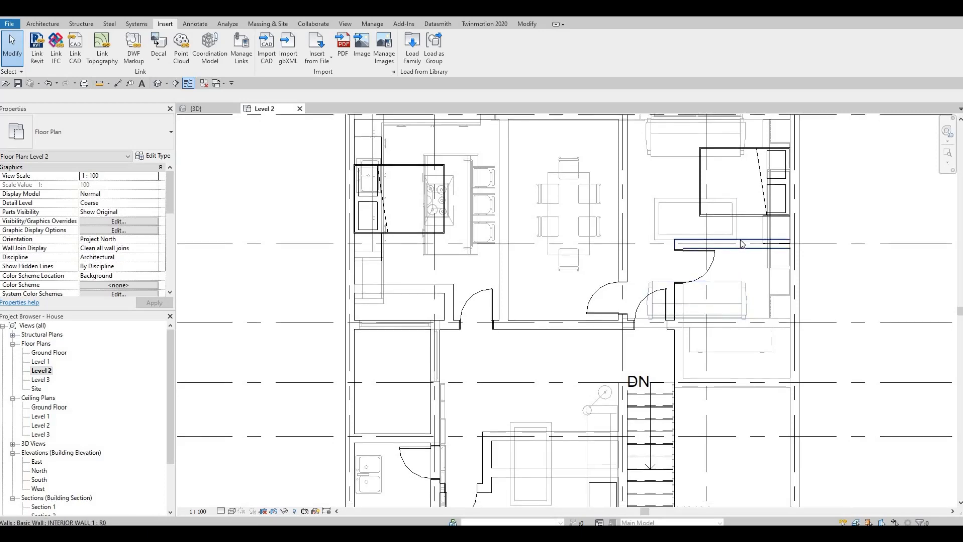
left_click(742, 244)
key("Escape")
left_click(709, 263, "ctrl")
scroll(758, 252, "up", 2)
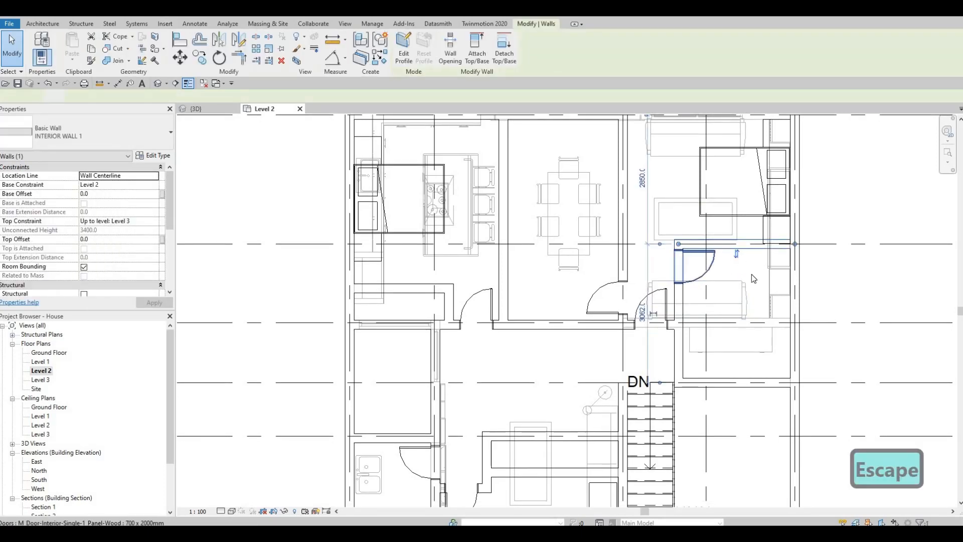
key("Down")
key("Down")
key("Down")
key("Down")
key("Down")
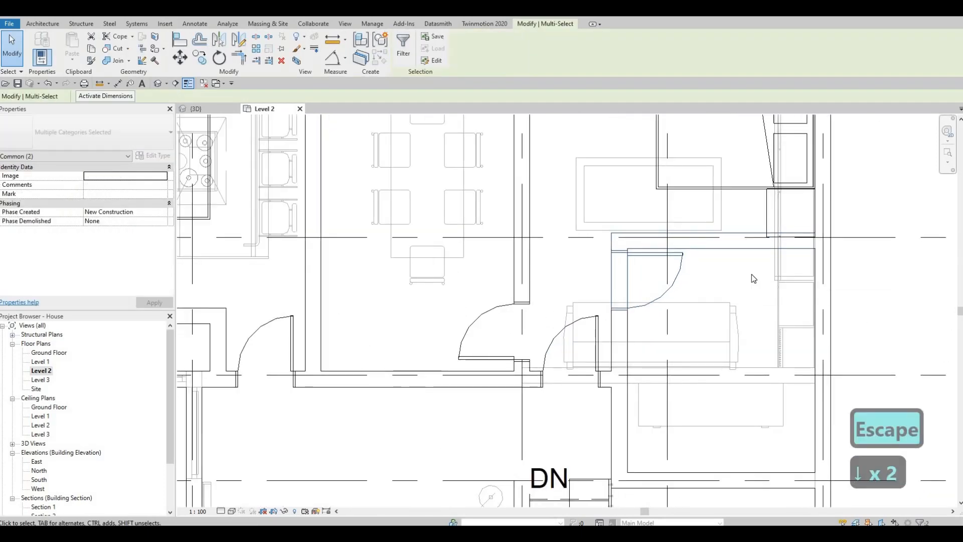
key("Down")
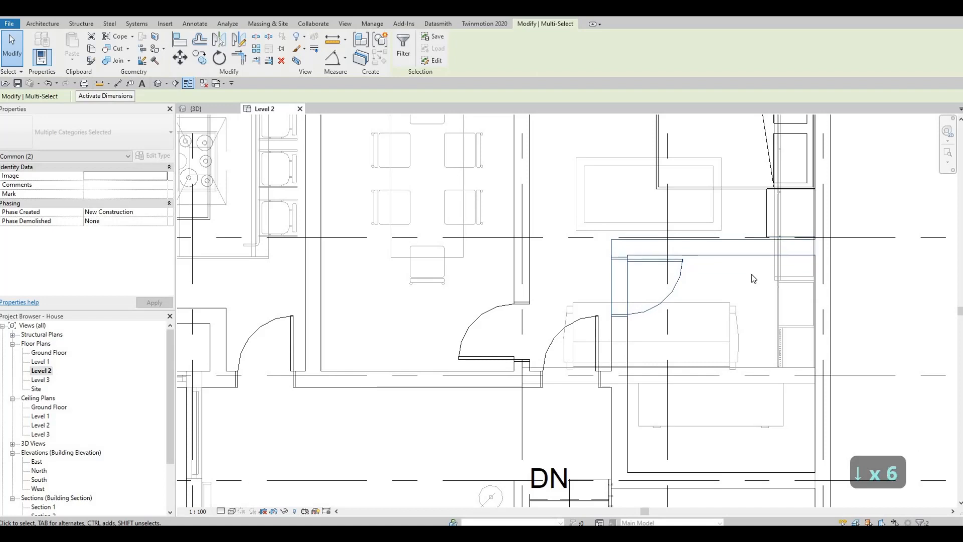
key("Escape")
key("Escape")
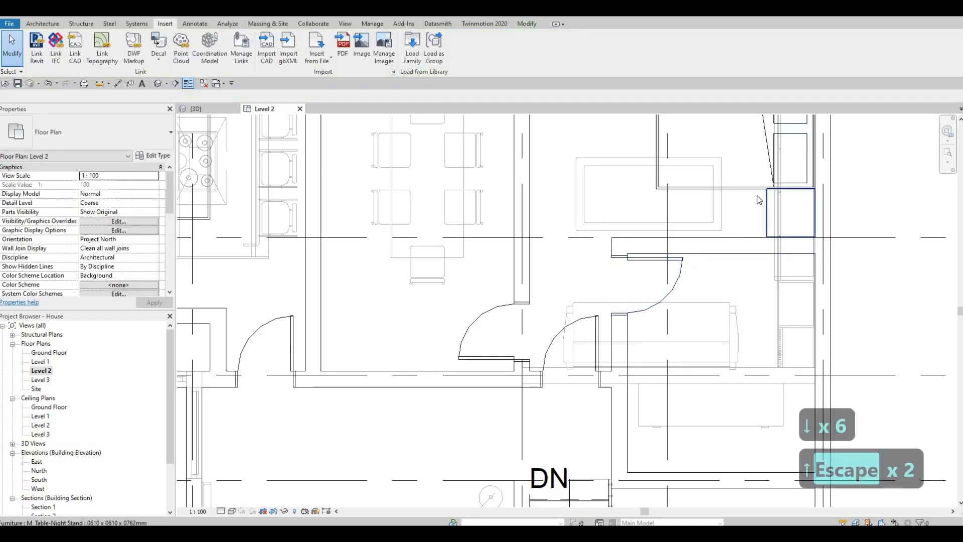
scroll(755, 194, "up", 3)
left_click(754, 194)
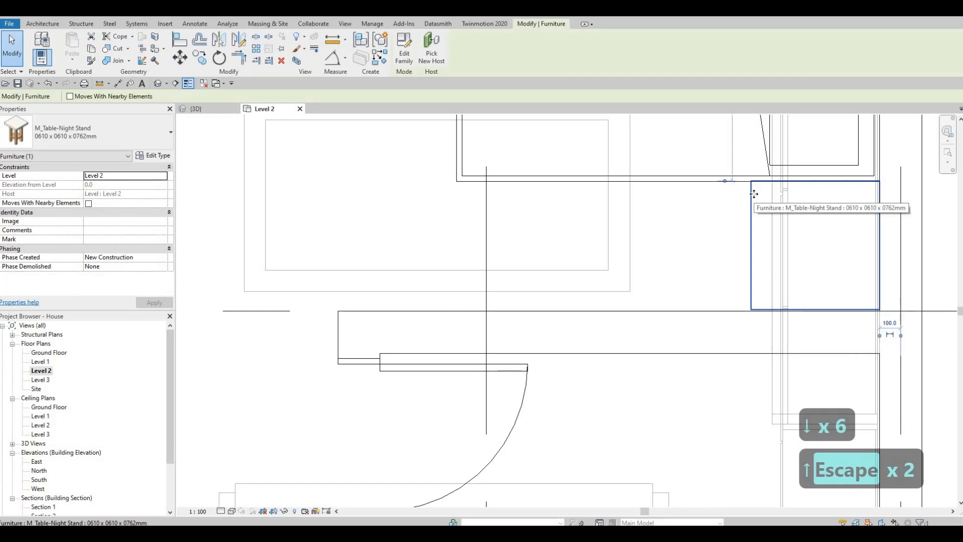
key("Escape")
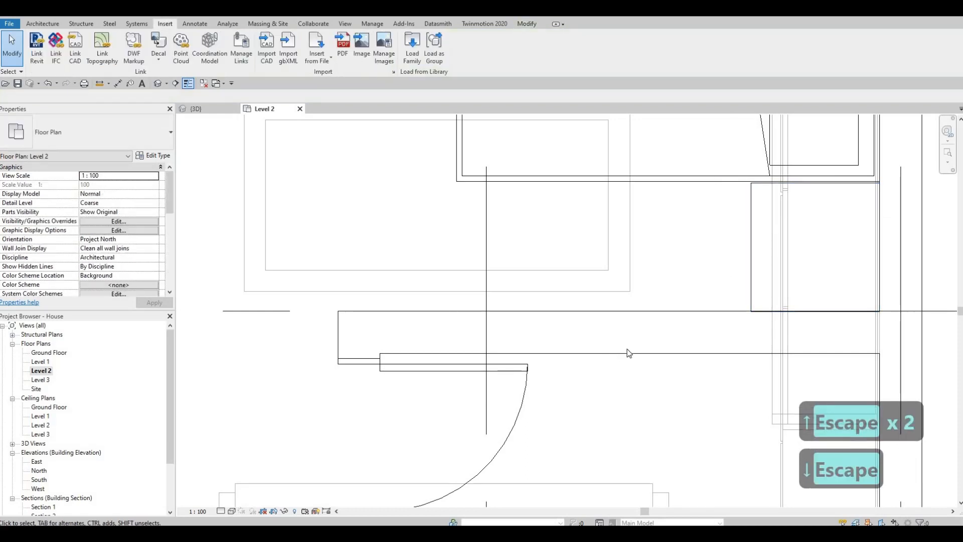
left_click(629, 353)
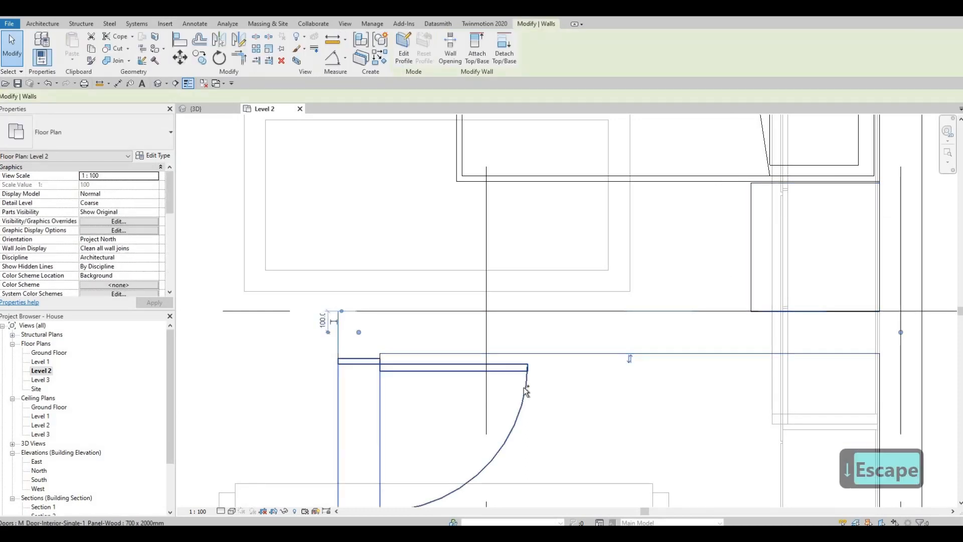
left_click(532, 383, "ctrl")
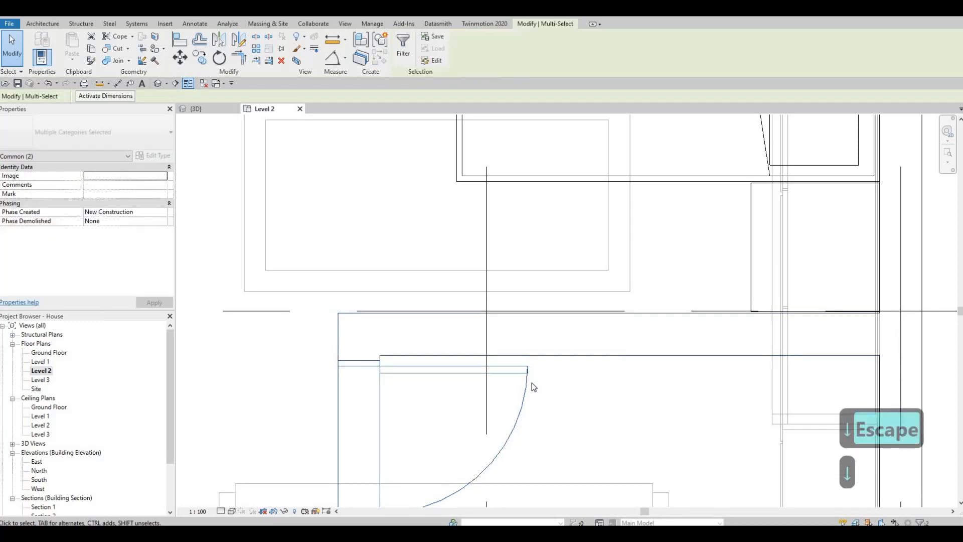
key("Down")
key("Escape")
Pan through the Level 2 plan to examine the stair, hallway and bathroom area
scroll(533, 379, "down", 5)
middle_click_drag(533, 380, 630, 291)
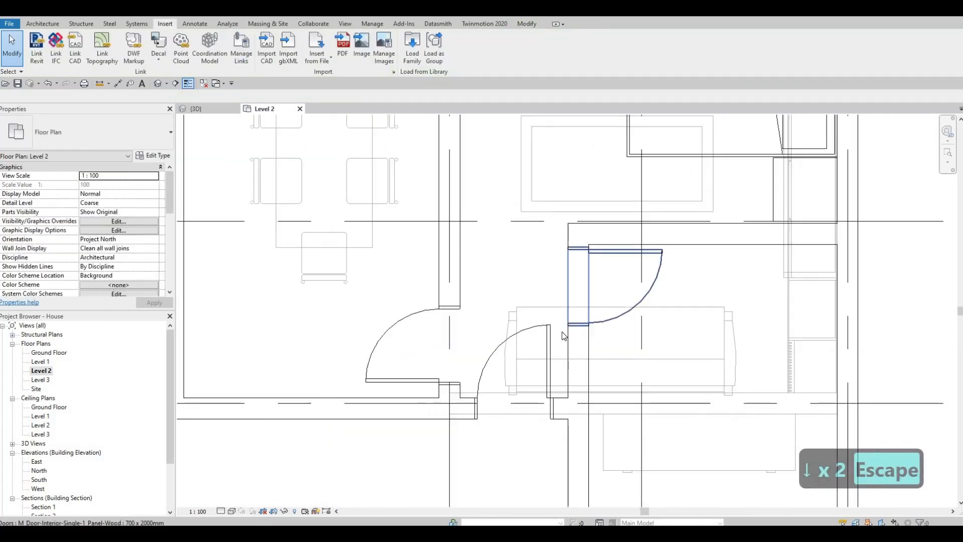
scroll(609, 409, "down", 1)
middle_click_drag(613, 413, 653, 371)
key("Escape")
scroll(577, 410, "down", 1)
middle_click_drag(575, 412, 673, 349)
scroll(673, 384, "down", 1)
middle_click_drag(674, 387, 694, 324)
scroll(694, 326, "down", 1)
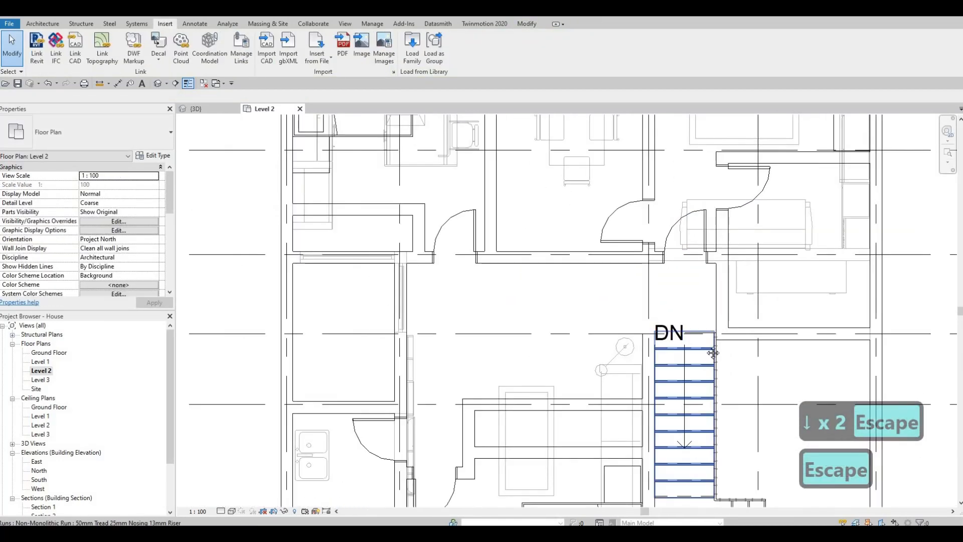
scroll(711, 354, "down", 1)
key("Escape")
middle_click_drag(691, 365, 704, 323)
scroll(707, 367, "down", 1)
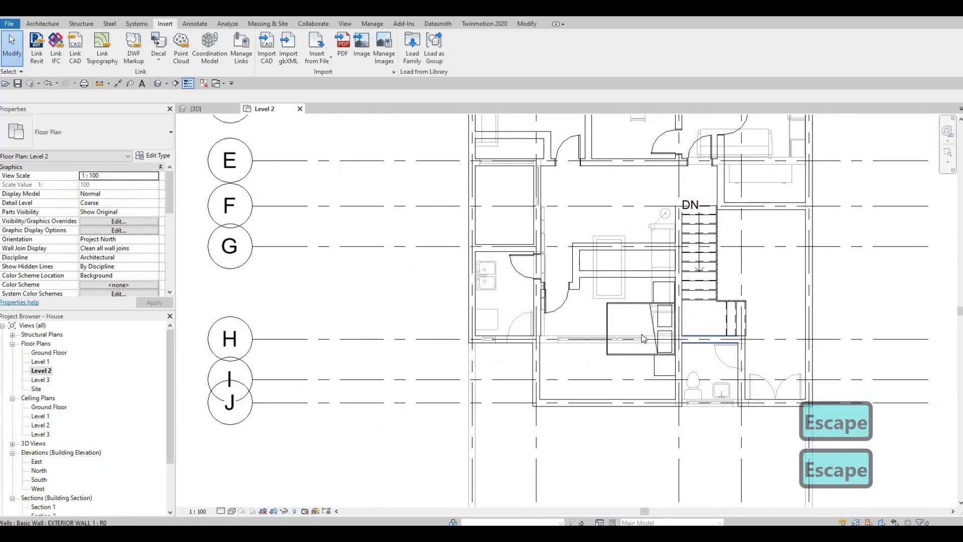
middle_click_drag(637, 303, 644, 346)
middle_click_drag(707, 397, 714, 417)
middle_click_drag(681, 356, 684, 334)
key("Escape")
Create a similar M_Toilet-Domestic-2D from the bathroom toilet and start positioning the new toilet on Level 2
left_click(711, 427)
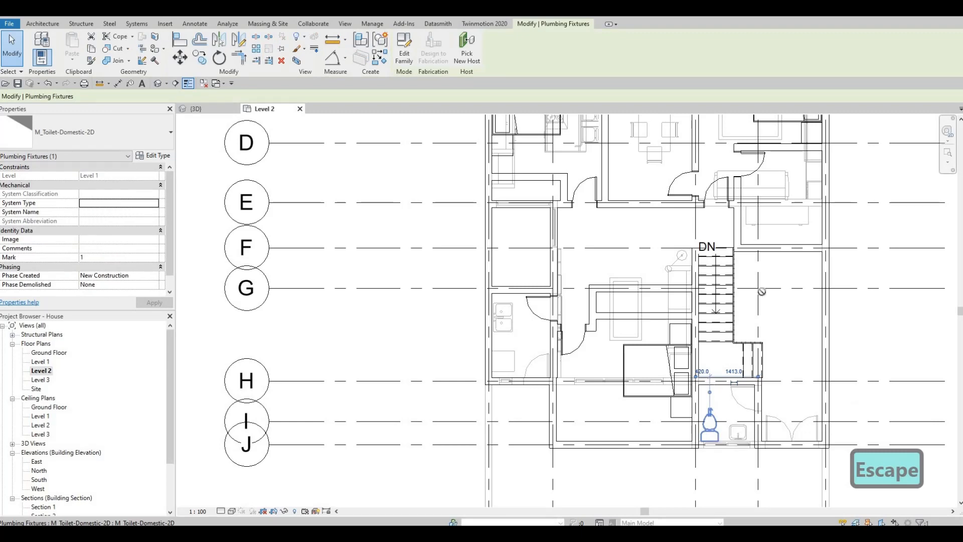
key("c")
key("s")
middle_click_drag(762, 292, 782, 330)
scroll(686, 264, "up", 2)
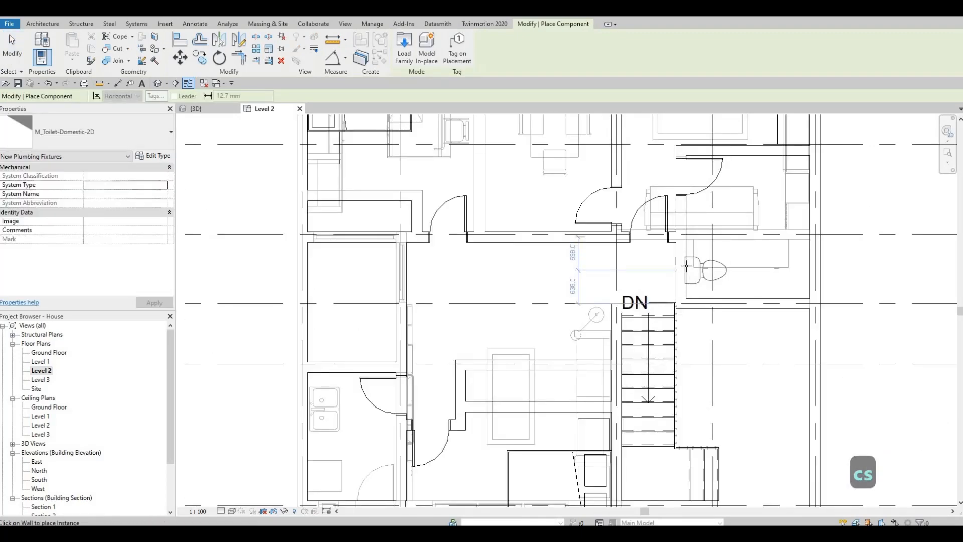
scroll(683, 256, "down", 2)
middle_click_drag(470, 385, 570, 334)
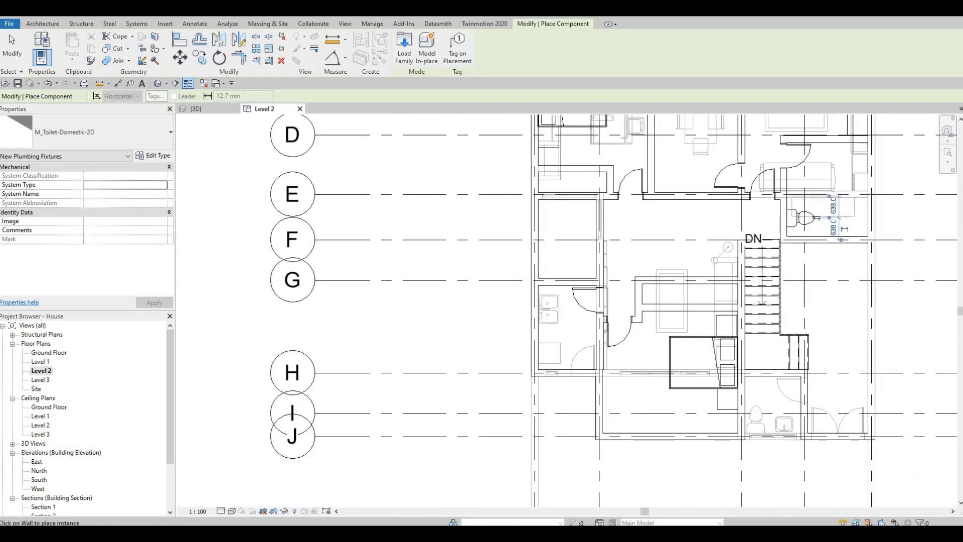
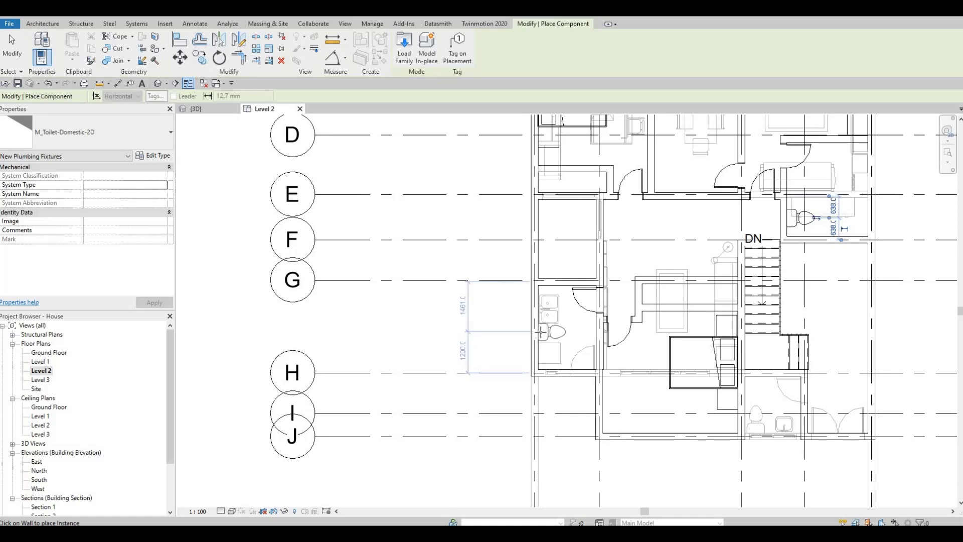
Create a similar square vanity sink, rotate it, and place vanity sinks along the upper-right bathroom wall above the toilet
key("Escape")
key("Escape")
key("Escape")
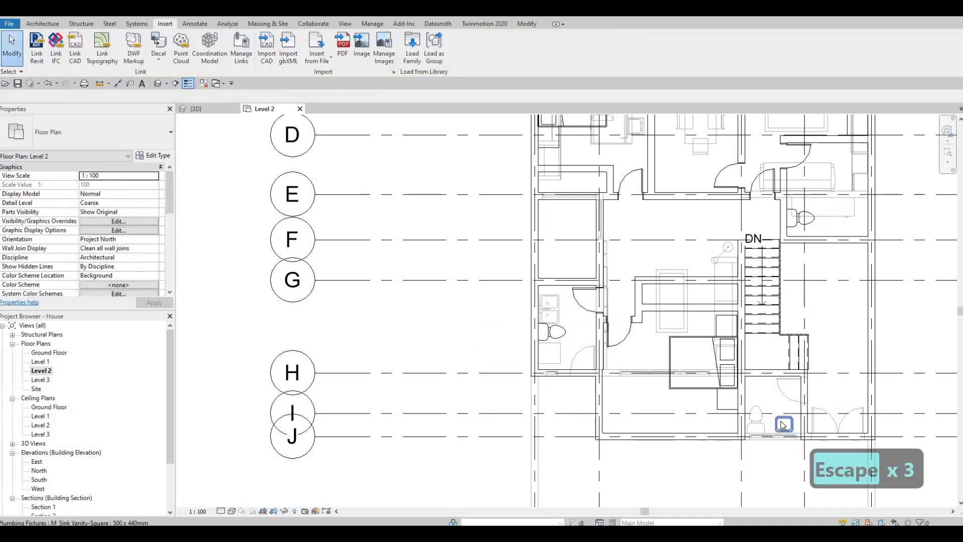
left_click(783, 425)
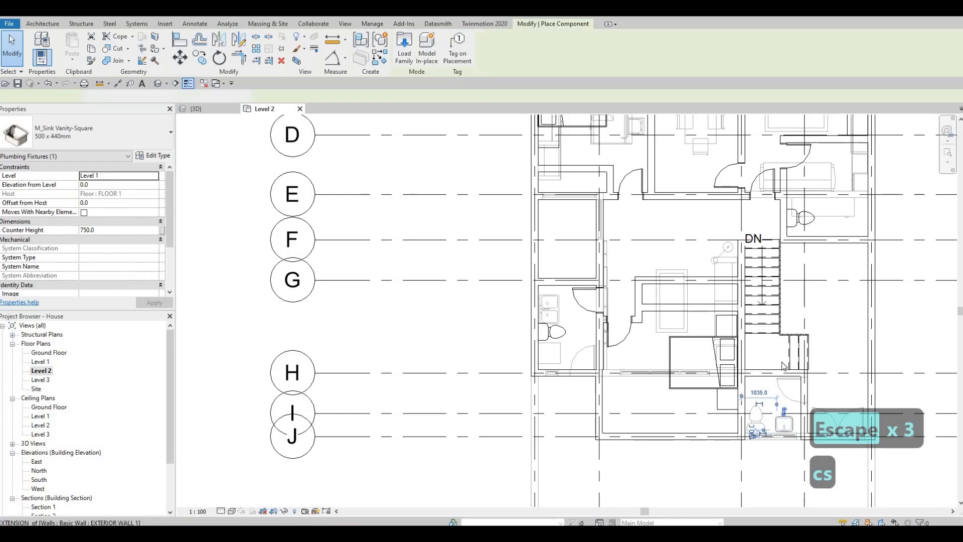
scroll(778, 261, "up", 4)
scroll(757, 249, "up", 1)
key("space")
key("space")
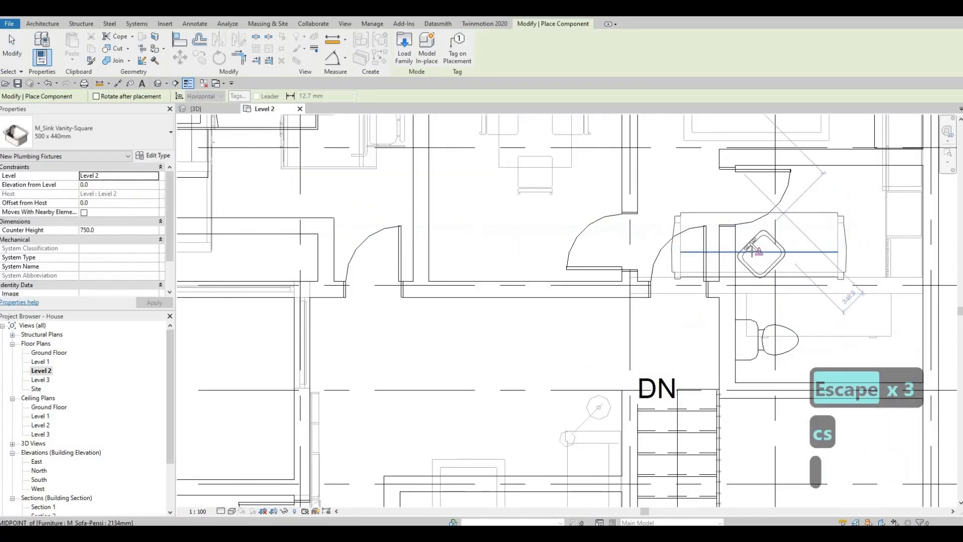
scroll(757, 249, "up", 1)
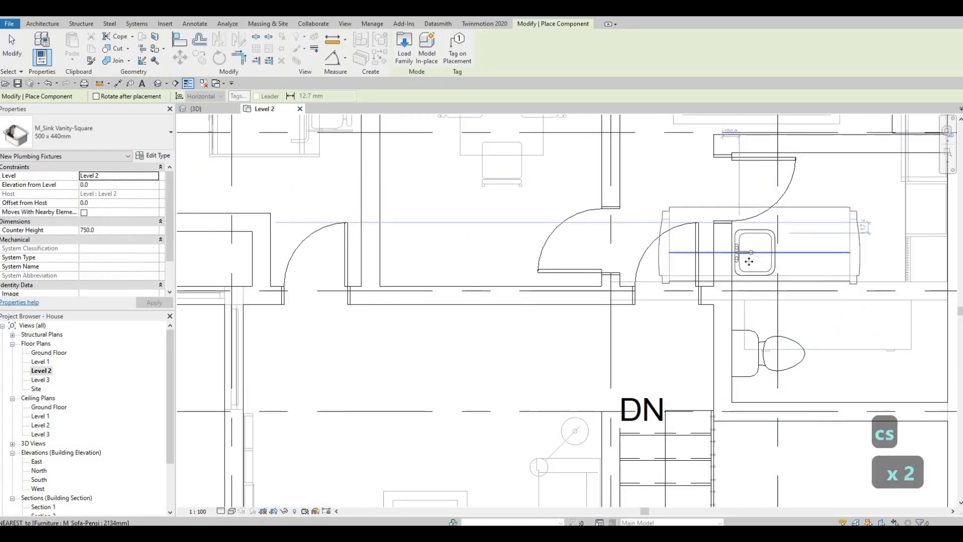
left_click(749, 271)
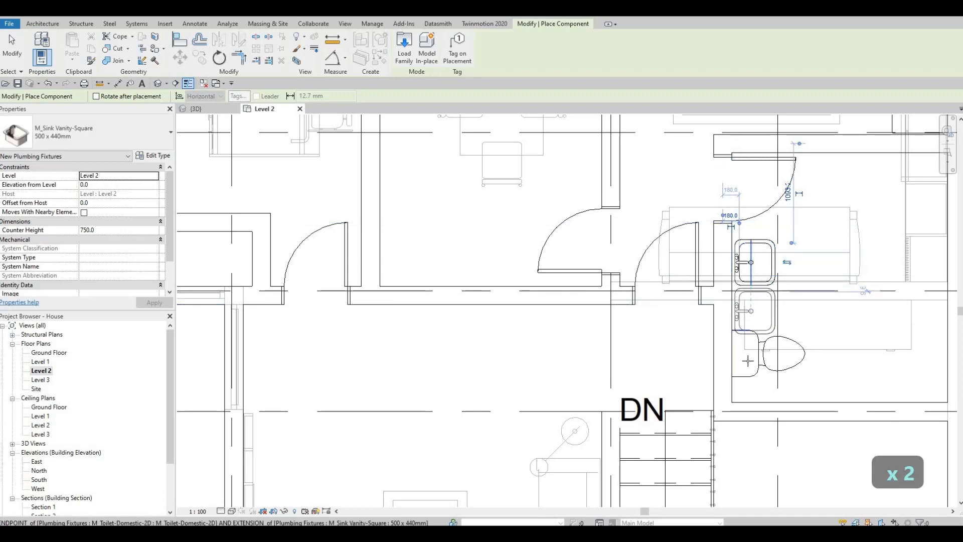
key("Escape")
key("Escape")
key("Escape")
Nudge the upper-right bathroom toilet downward so it sits below the new sinks
left_click(750, 375)
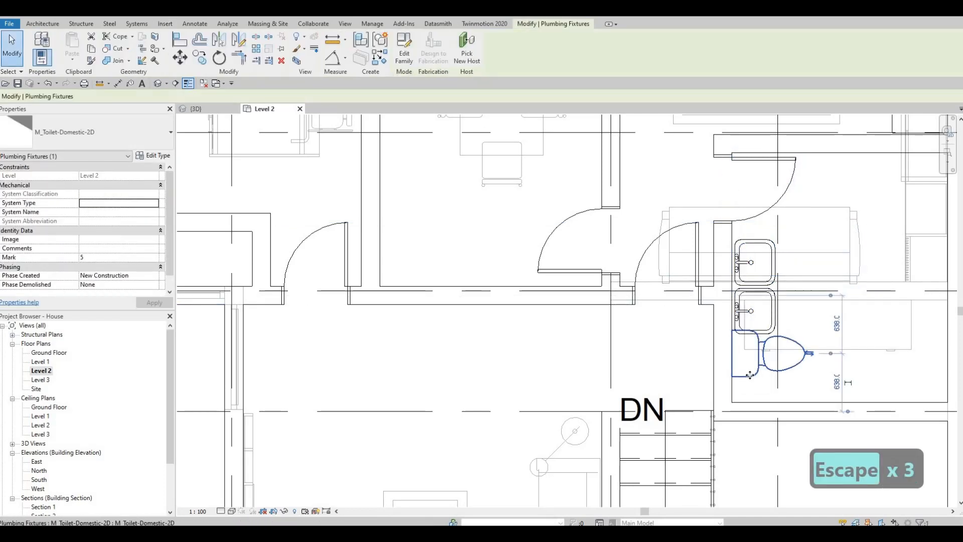
key("Down")
key("Down")
key("Down")
key("Down")
key("Down")
key("Down")
key("Down")
key("Down")
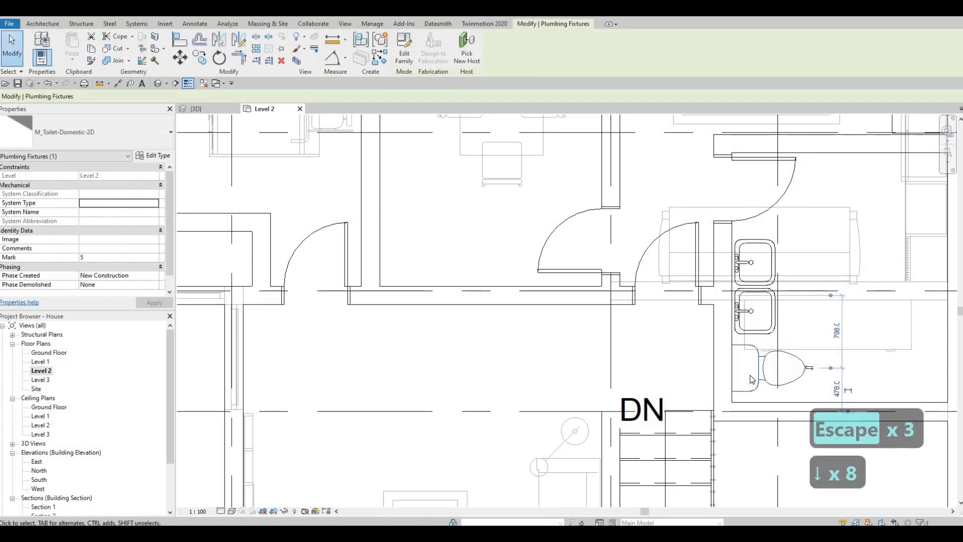
key("Escape")
key("Escape")
scroll(391, 355, "down", 2)
scroll(796, 260, "up", 3)
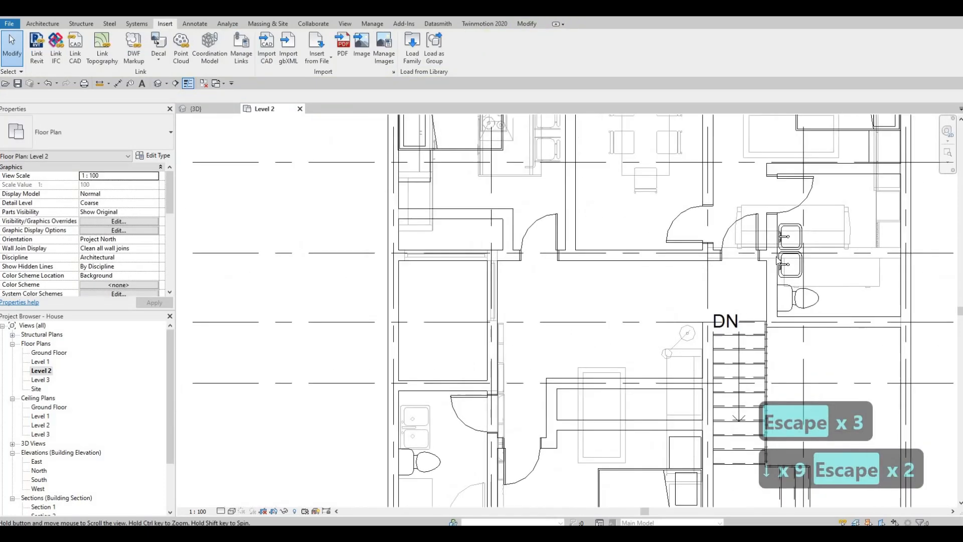
key("Escape")
left_click(795, 257)
key("c")
key("x")
key("s")
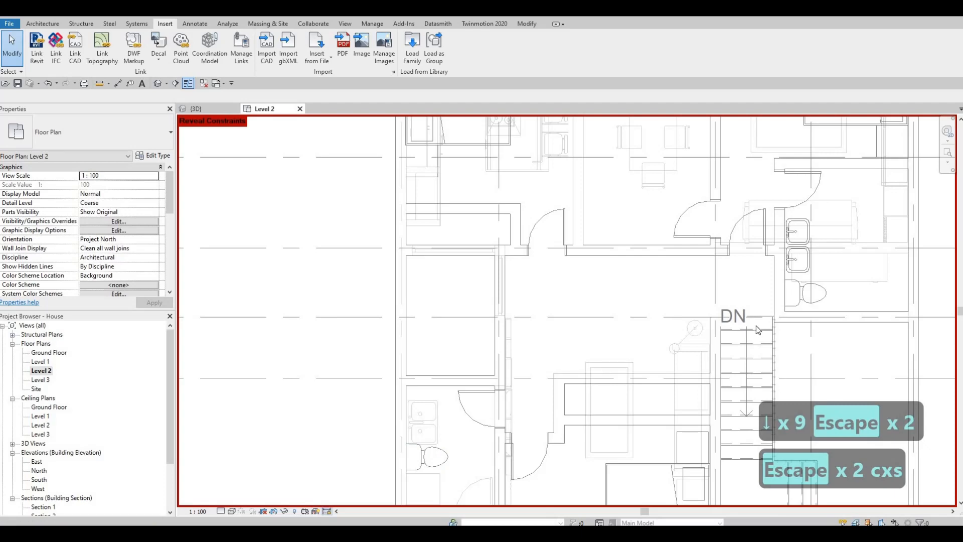
key("Escape")
key("Escape")
Create a similar vanity sink, rotate it, and place two sinks along the upper-left bathroom wall above the toilet
left_click(797, 263)
key("c")
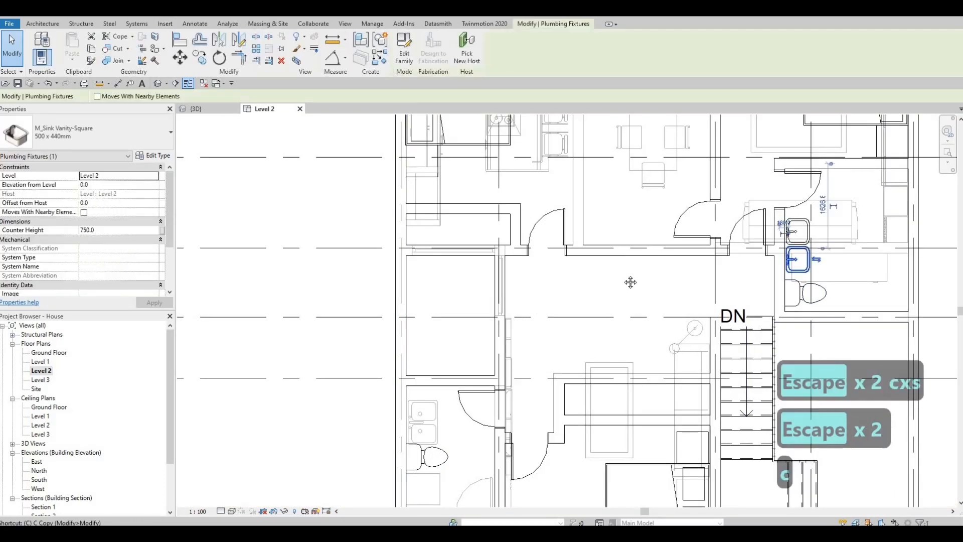
key("s")
middle_click_drag(409, 409, 520, 351)
scroll(532, 346, "up", 2)
key("space")
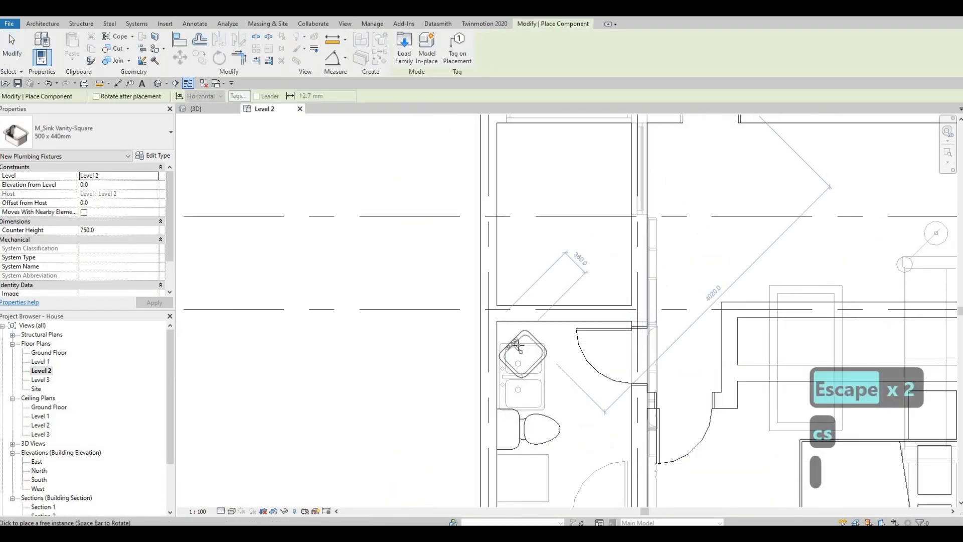
key("space")
scroll(513, 343, "up", 1)
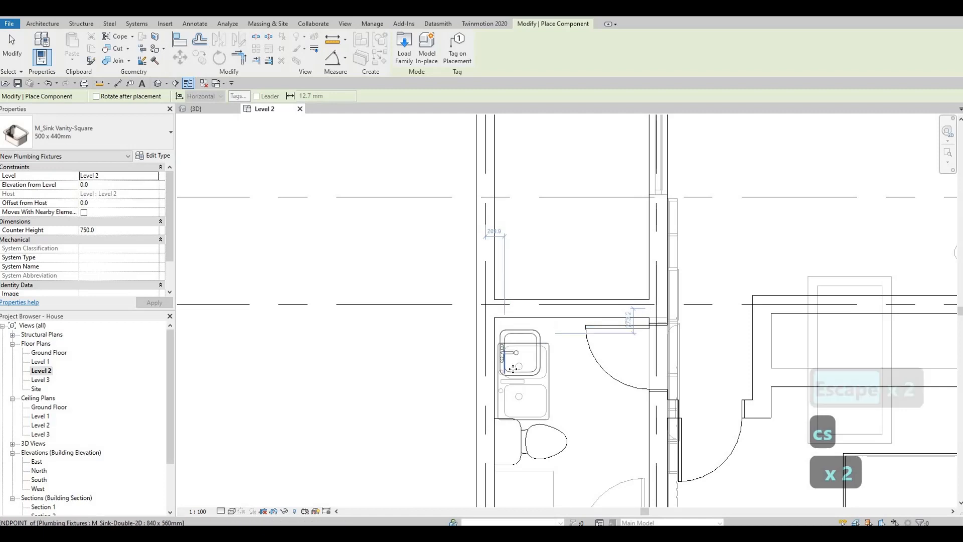
left_click(516, 351)
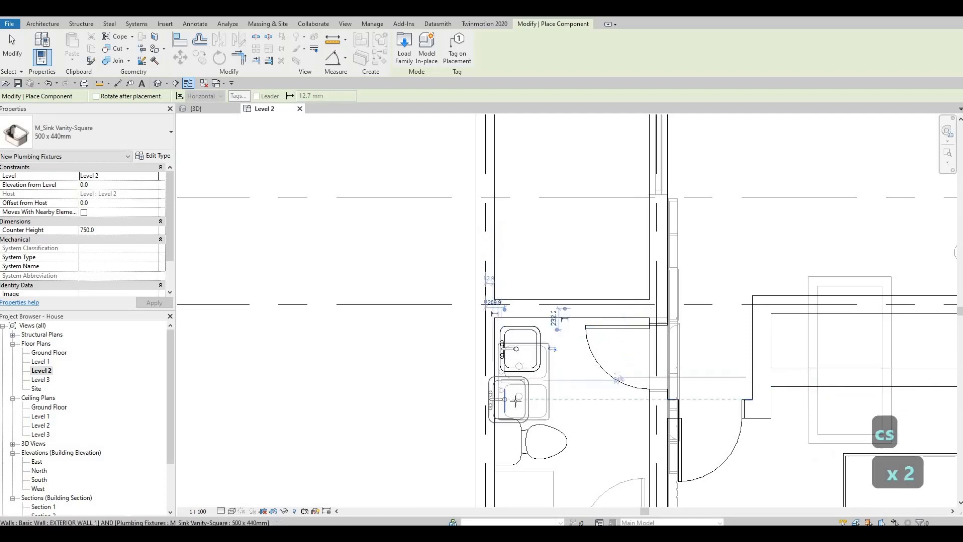
left_click(508, 432)
key("Escape")
key("Escape")
key("Escape")
Nudge the upper-left bathroom toilet downward so it sits below the sinks
middle_click_drag(519, 459, 540, 354)
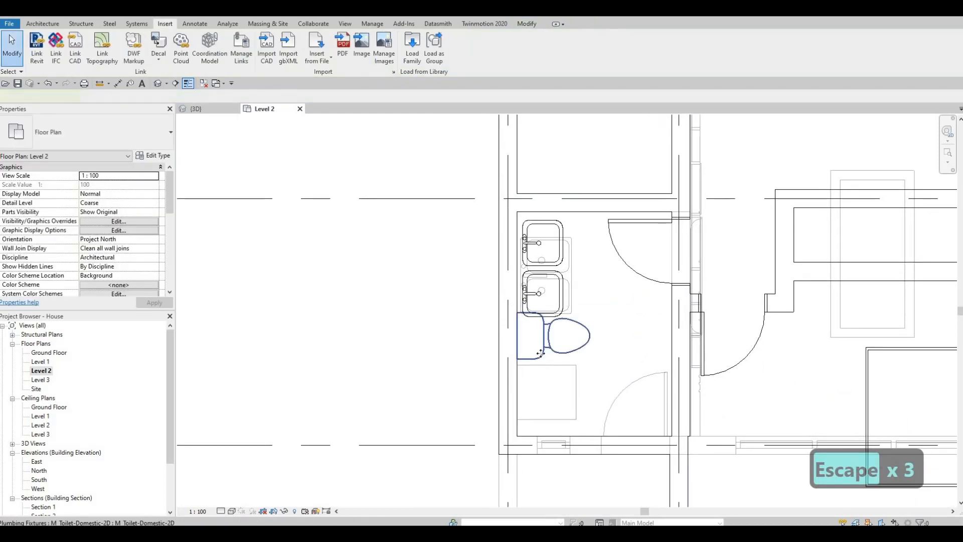
left_click(540, 353)
key("Down")
key("Down")
key("Down")
key("Down")
key("Down")
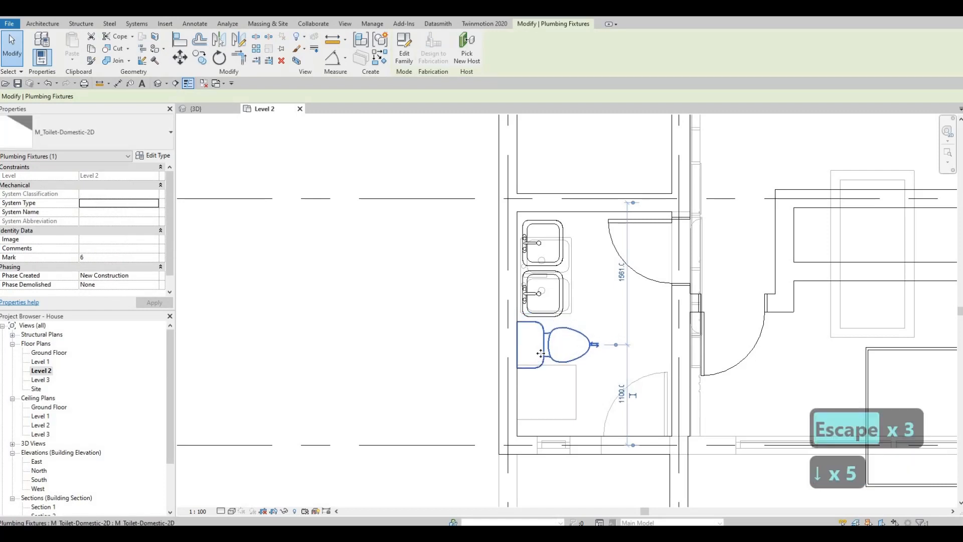
key("Down")
key("Down")
key("Down")
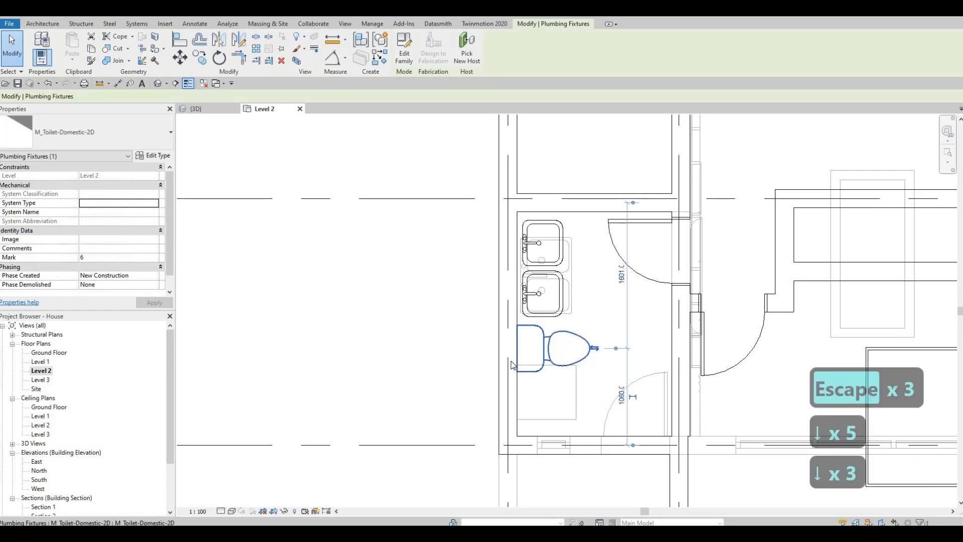
key("Escape")
key("Escape")
left_click(537, 347)
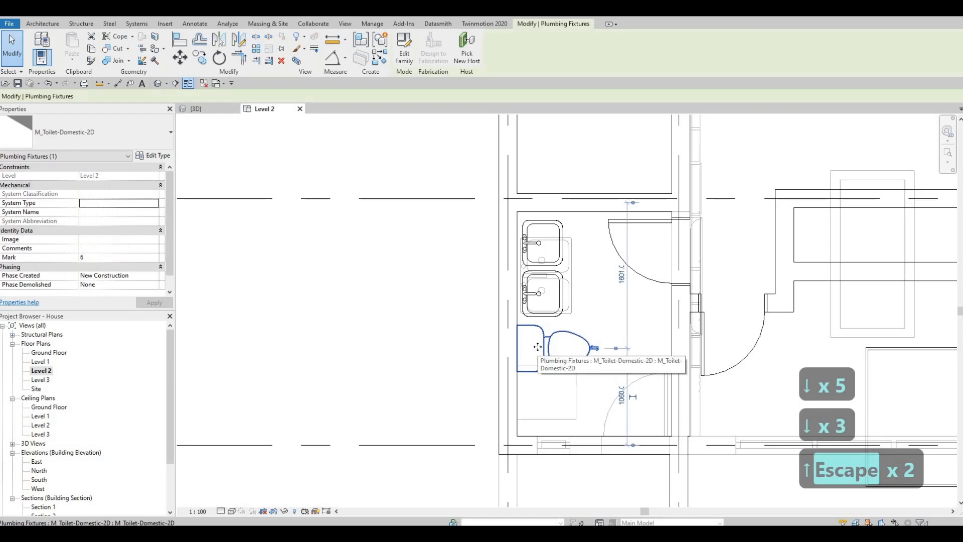
left_click_drag(537, 350, 537, 347)
key("Up")
key("Up")
key("Down")
key("Escape")
key("Escape")
Nudge the upper sink in the upper-right bathroom slightly upward
scroll(646, 333, "down", 5)
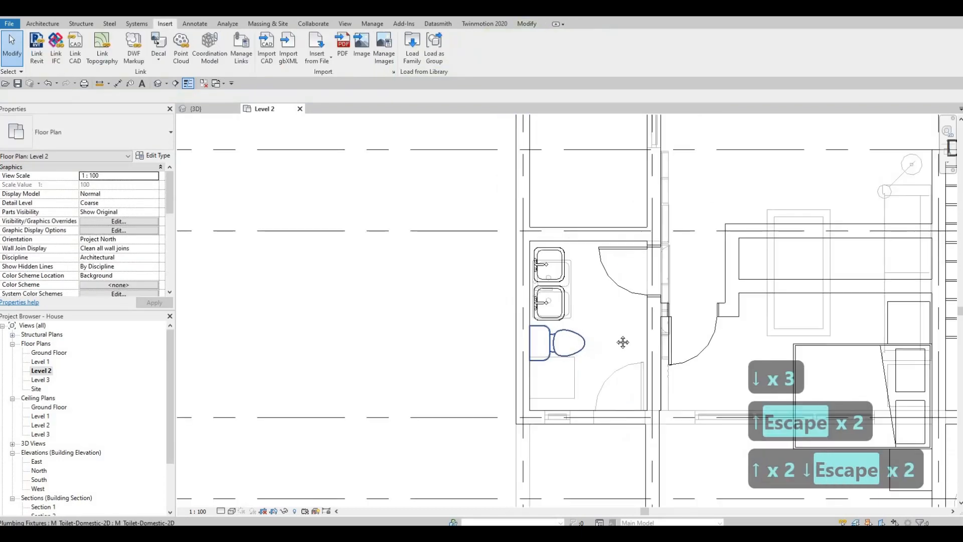
middle_click_drag(680, 318, 665, 361)
middle_click_drag(701, 247, 702, 266)
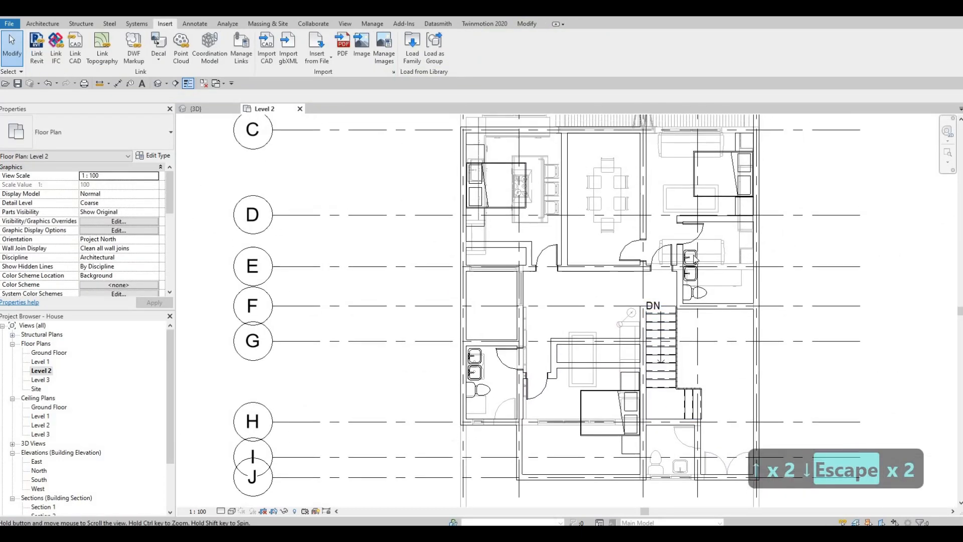
scroll(702, 265, "up", 5)
left_click(689, 245)
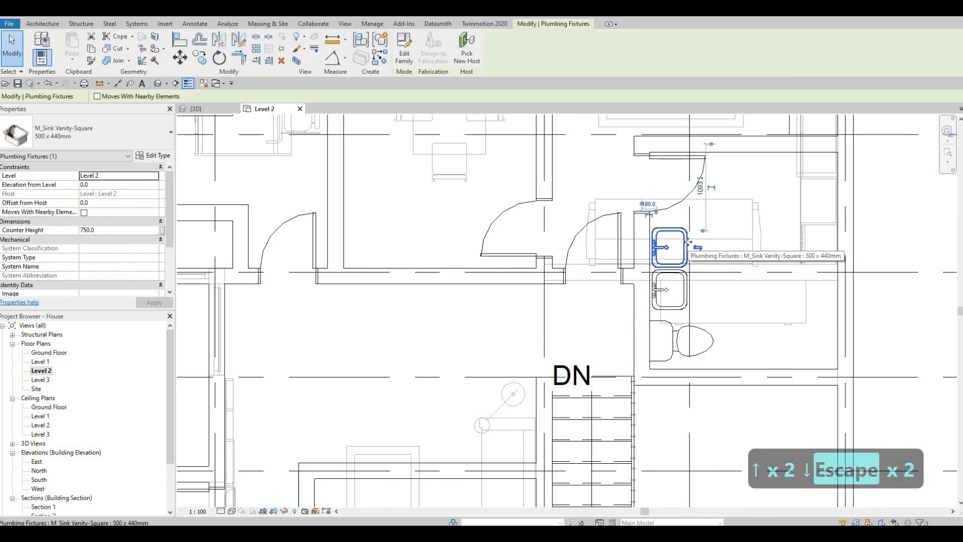
key("Up")
key("Up")
key("Escape")
key("Escape")
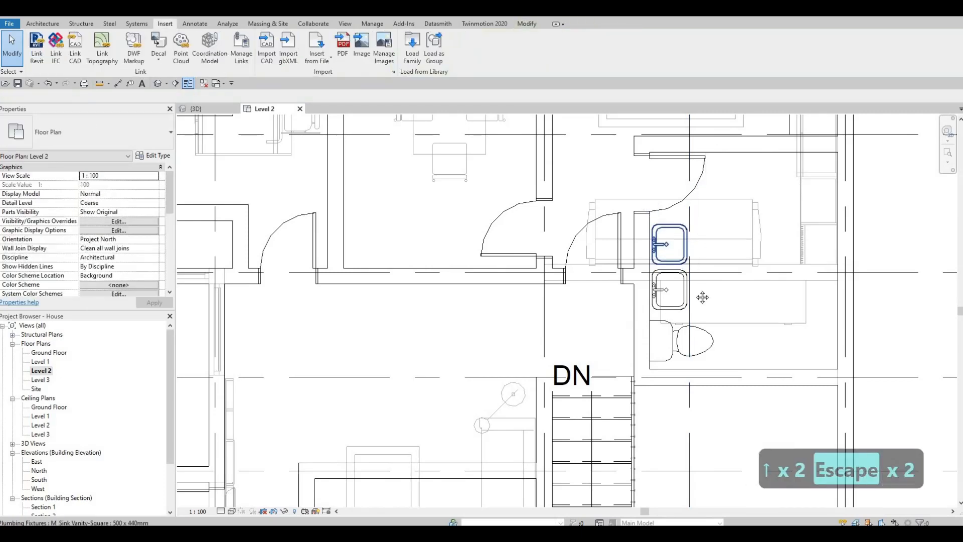
Set the Level 2 plan's underlay base level to None
scroll(703, 294, "down", 2)
scroll(717, 293, "down", 2)
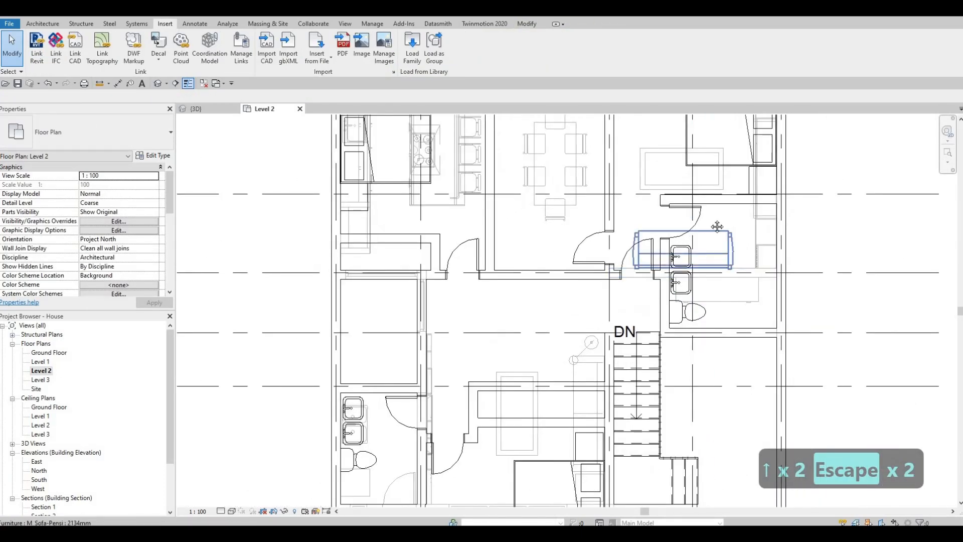
scroll(507, 293, "down", 3)
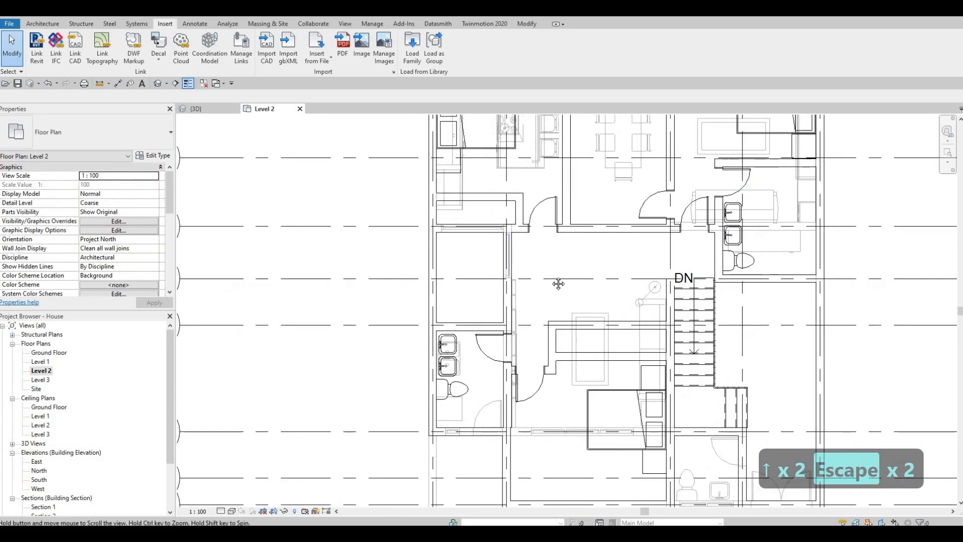
middle_click_drag(623, 305, 599, 346)
key("Escape")
middle_click_drag(683, 332, 680, 257)
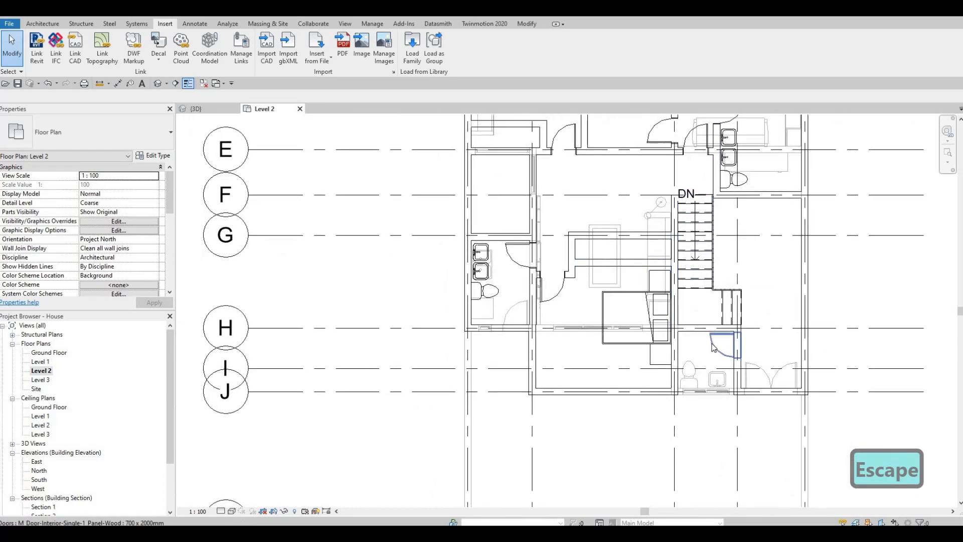
middle_click_drag(754, 344, 750, 350)
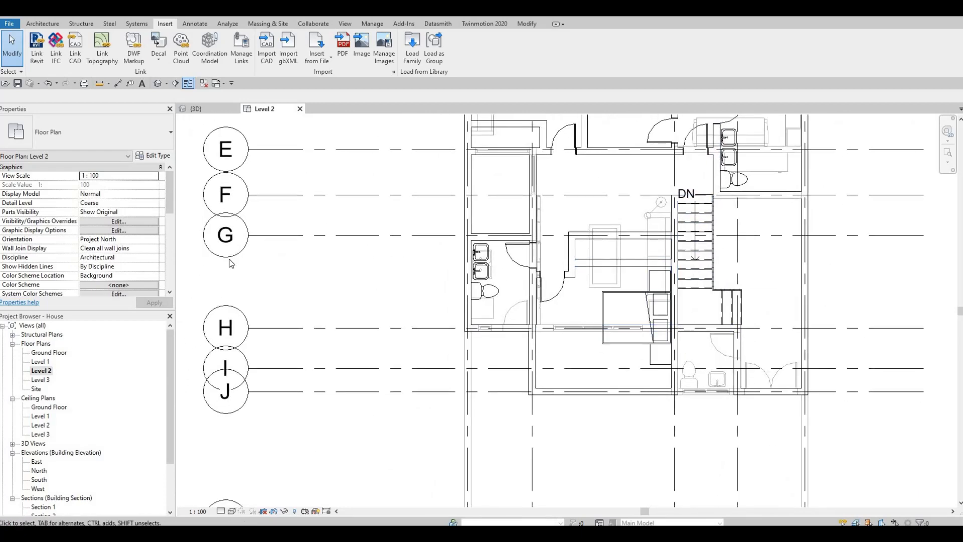
scroll(101, 244, "down", 5)
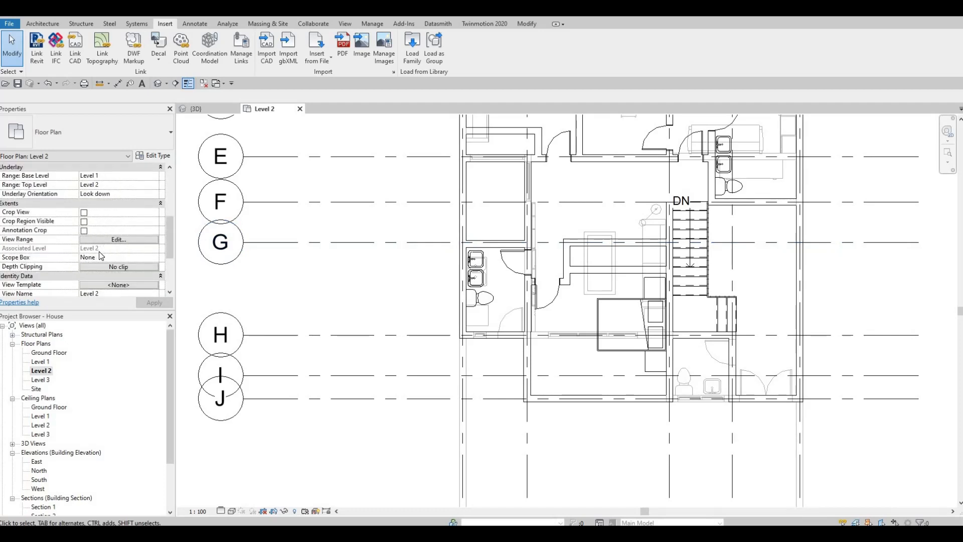
scroll(107, 247, "up", 3)
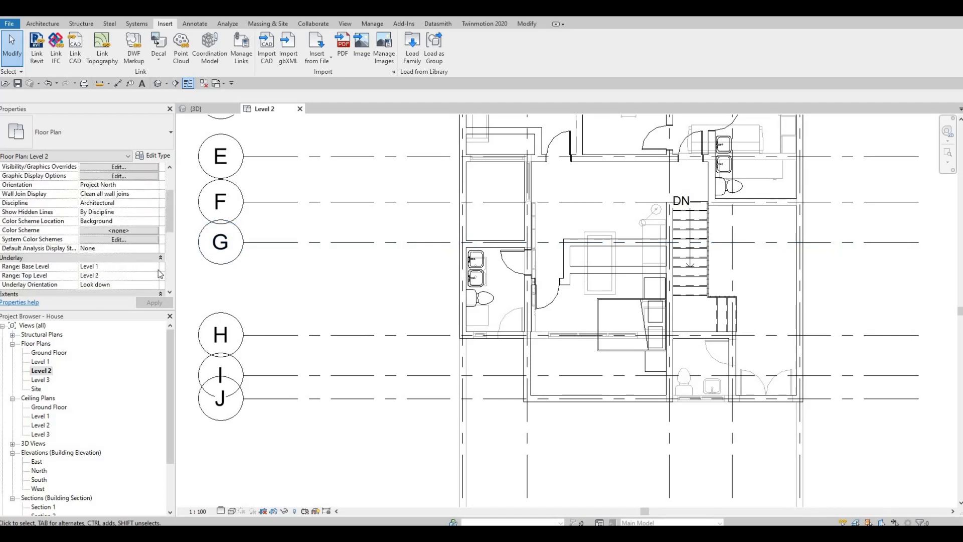
left_click(154, 266)
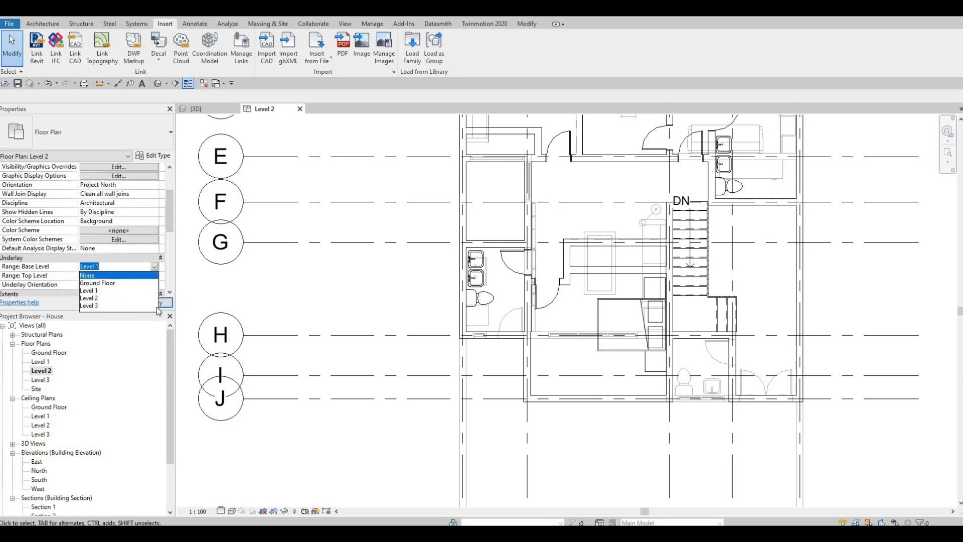
left_click(88, 276)
key("Escape")
key("Escape")
Draw detail lines outlining the vanity counter beside the two sinks in the upper-right bathroom
middle_click_drag(668, 348, 665, 354)
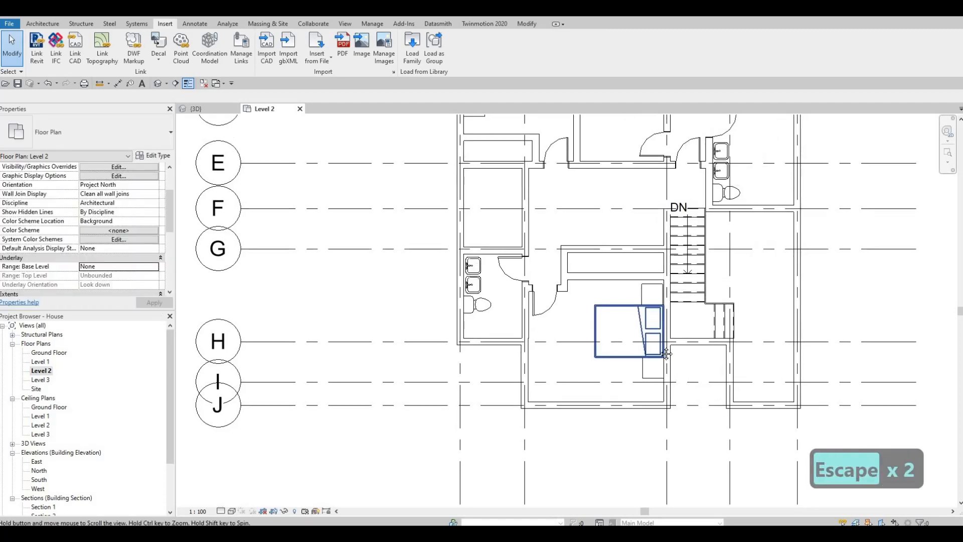
scroll(666, 354, "down", 3)
scroll(670, 224, "up", 4)
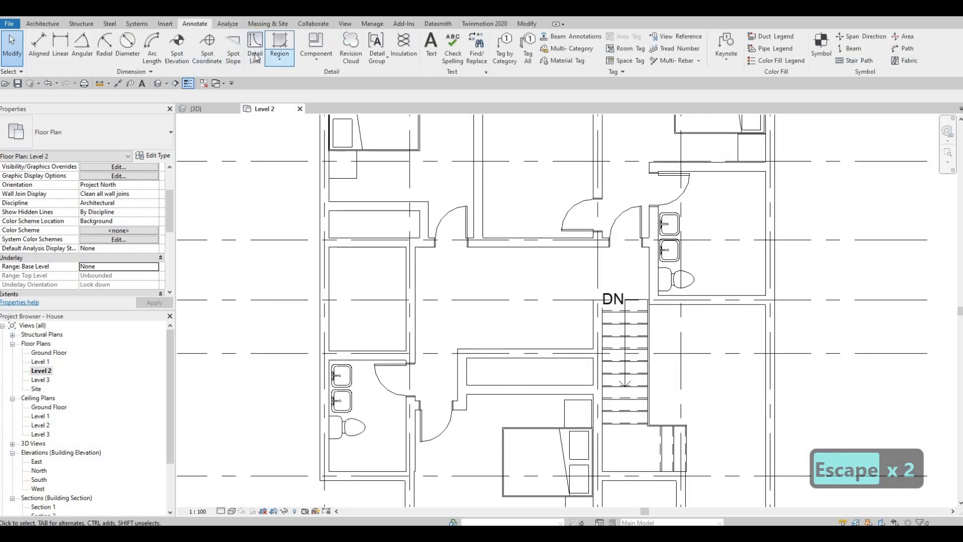
left_click(255, 46)
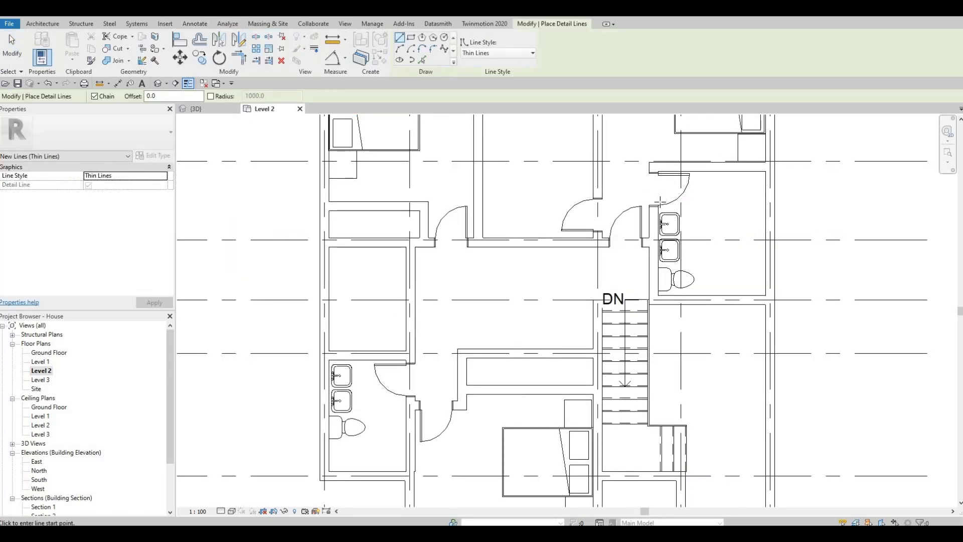
scroll(660, 202, "up", 3)
left_click(674, 199)
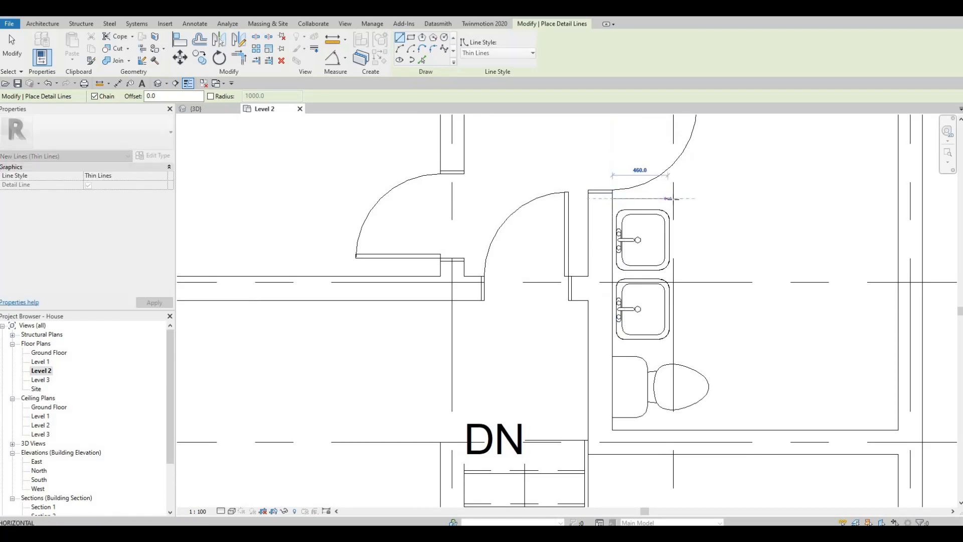
left_click(676, 327)
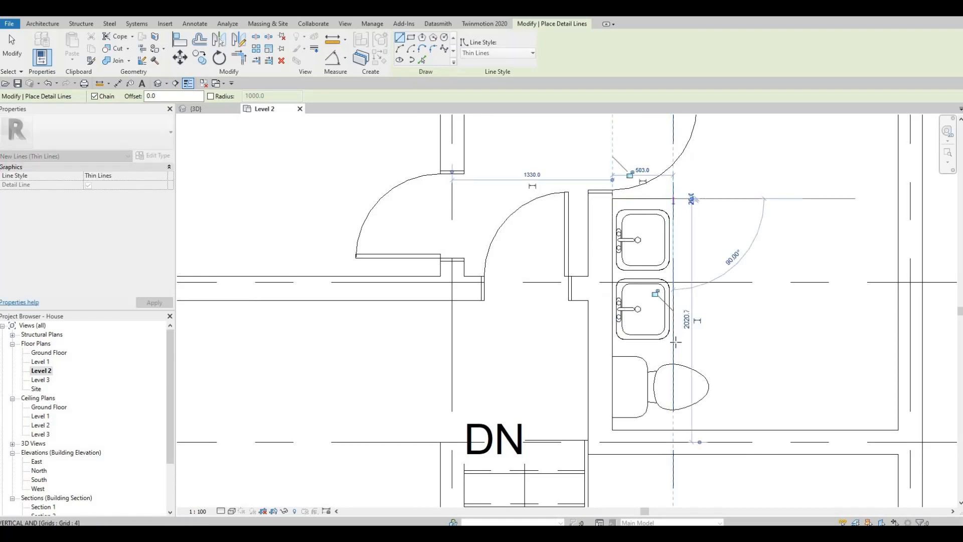
left_click(621, 349)
left_click(614, 347)
key("Escape")
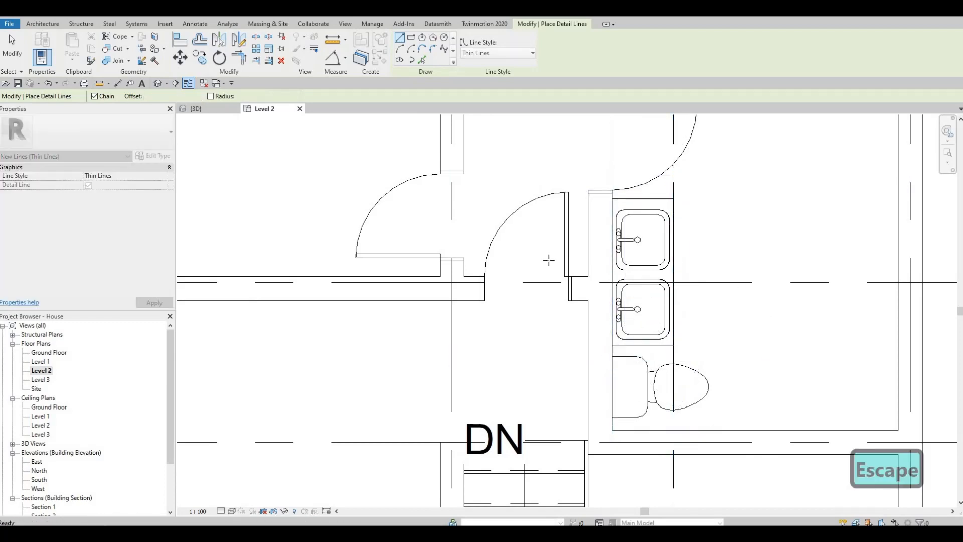
Draw detail lines outlining the vanity counter around the two sinks in the upper-left bathroom
scroll(447, 281, "down", 3)
scroll(475, 260, "up", 3)
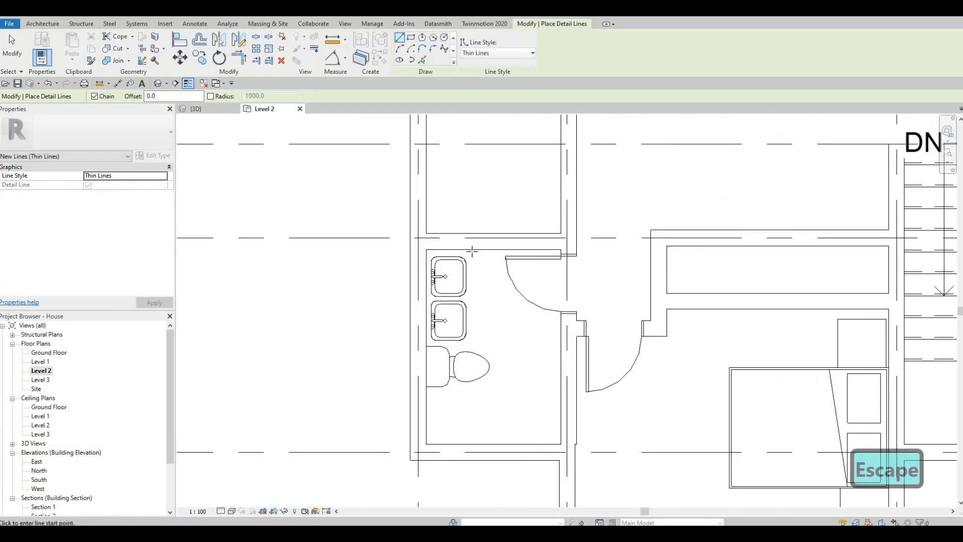
left_click(472, 249)
left_click(473, 346)
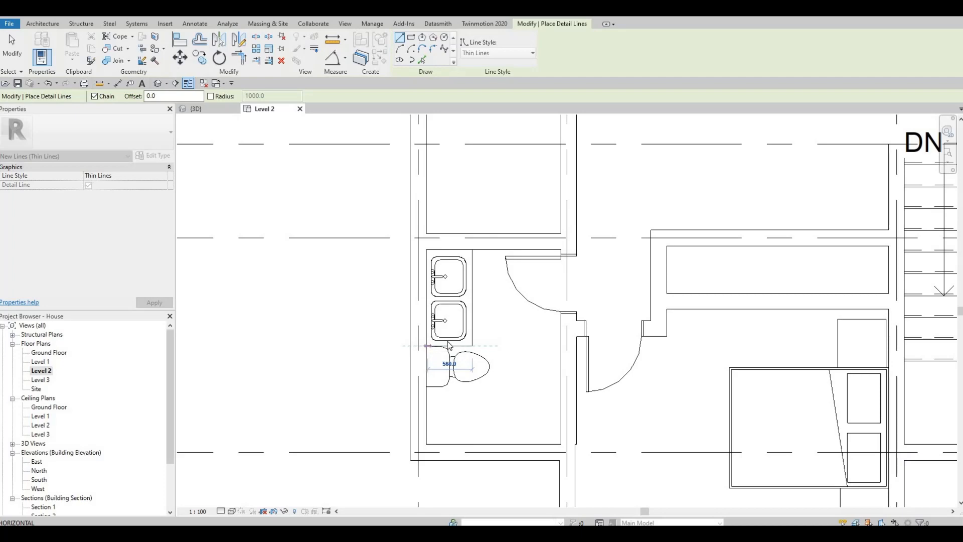
left_click(427, 346)
key("Escape")
key("Escape")
Nudge the upper-left bathroom toilet two steps down, below the new counter outline
scroll(451, 343, "up", 3)
left_click(425, 346)
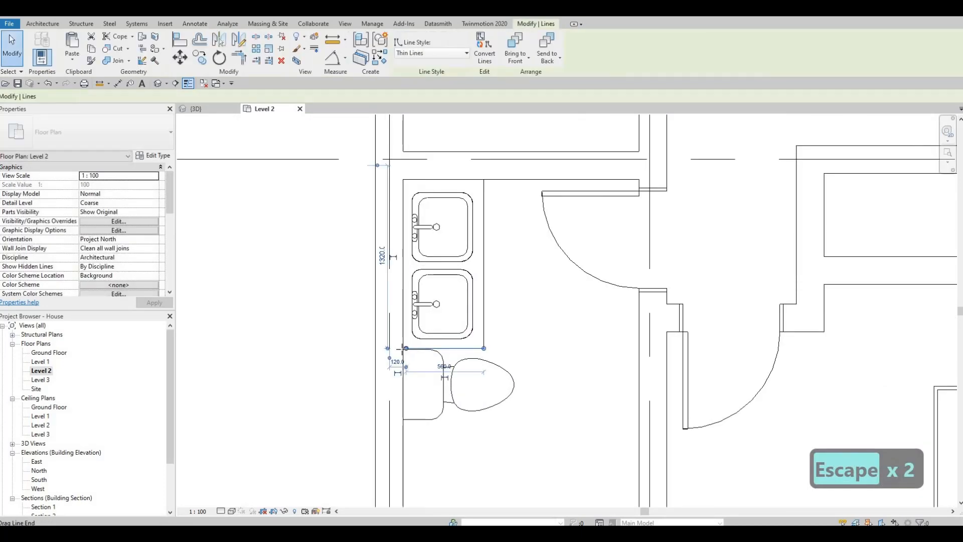
key("Escape")
left_click(440, 366)
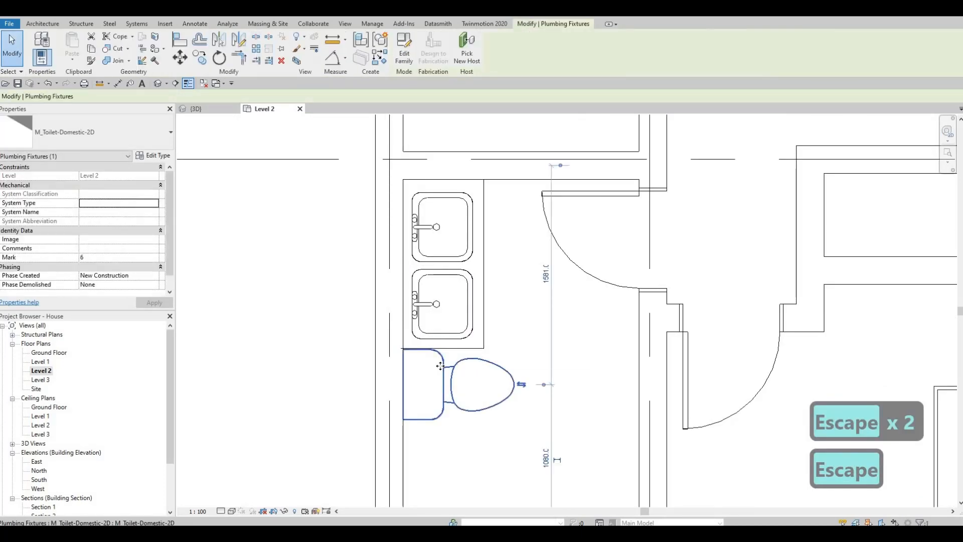
key("Down")
key("Down")
key("Escape")
key("Escape")
Shift the lower vanity sink in the upper-left bathroom slightly to the right
scroll(434, 335, "up", 3)
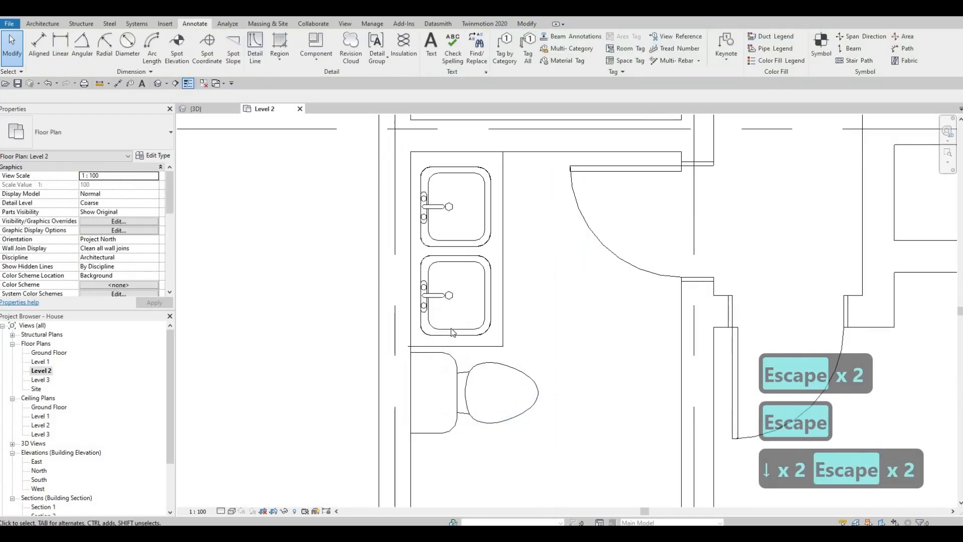
left_click(431, 335)
left_click_drag(429, 335, 437, 335)
key("Escape")
scroll(524, 301, "down", 4)
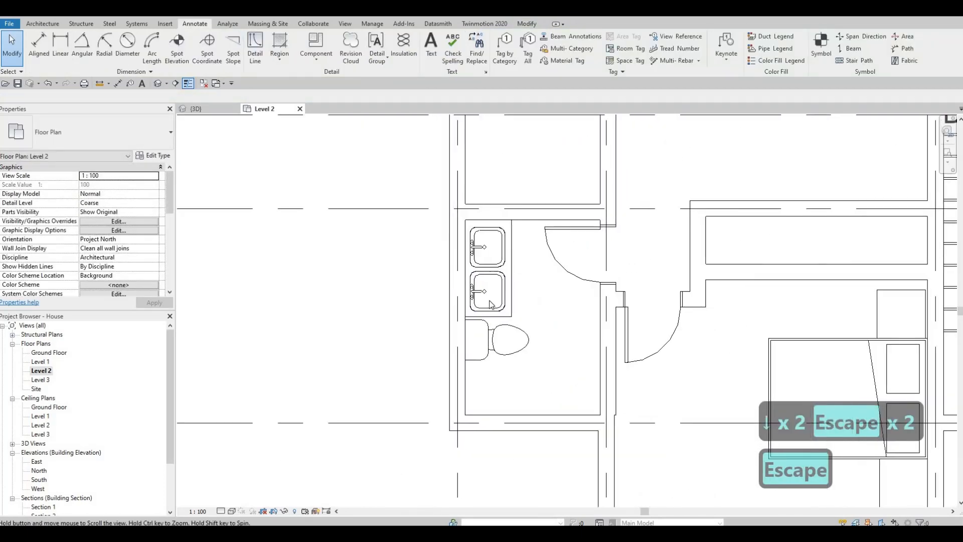
Load the M_Door-Interior-Double-Sliding-2_Panel-Wood family from the Residential doors library
key("Escape")
scroll(595, 301, "down", 2)
middle_click_drag(593, 300, 566, 300)
middle_click_drag(569, 264, 527, 271)
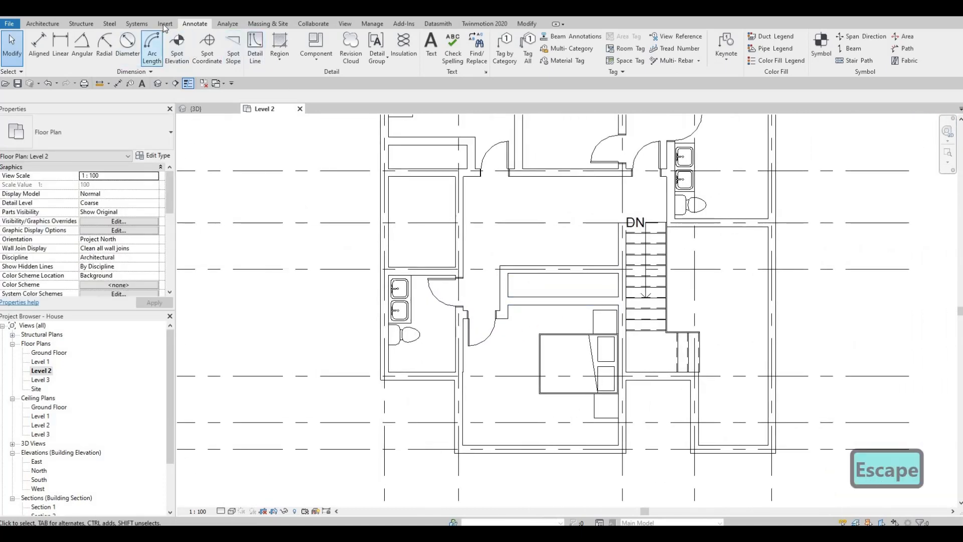
left_click(165, 23)
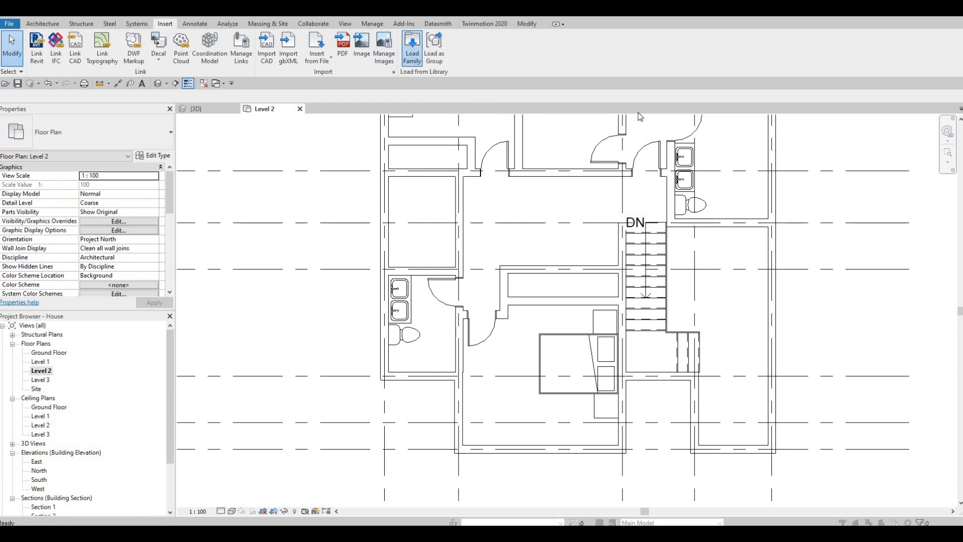
left_click(640, 92)
left_click(640, 92)
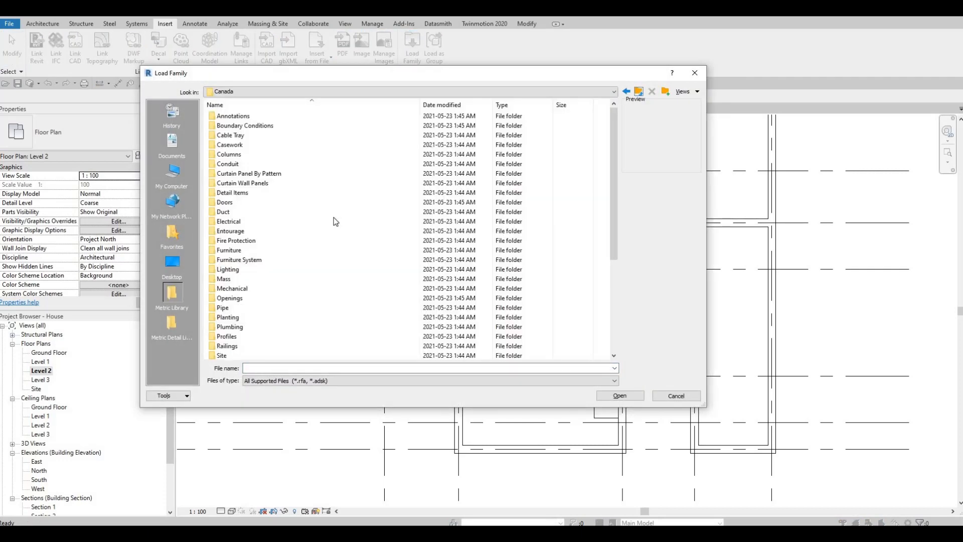
double_click(237, 204)
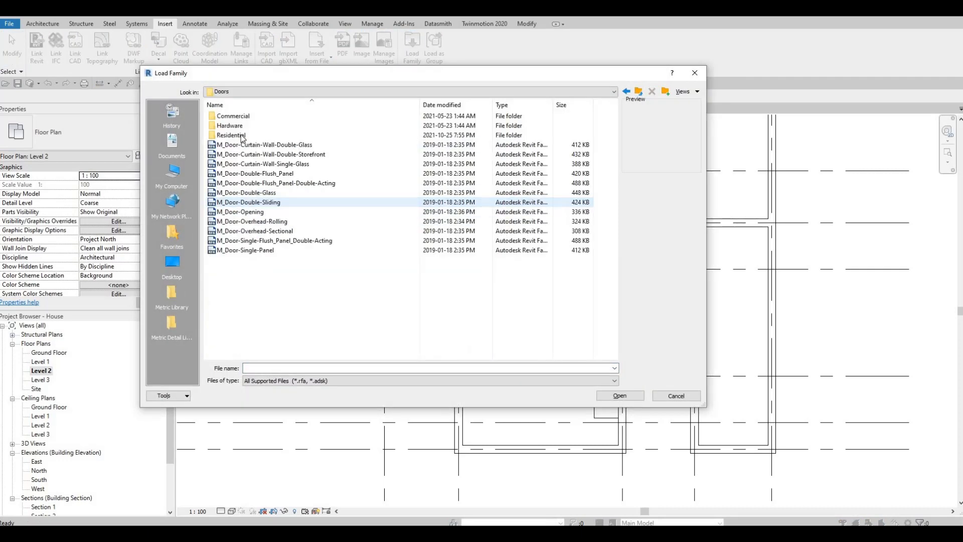
double_click(268, 136)
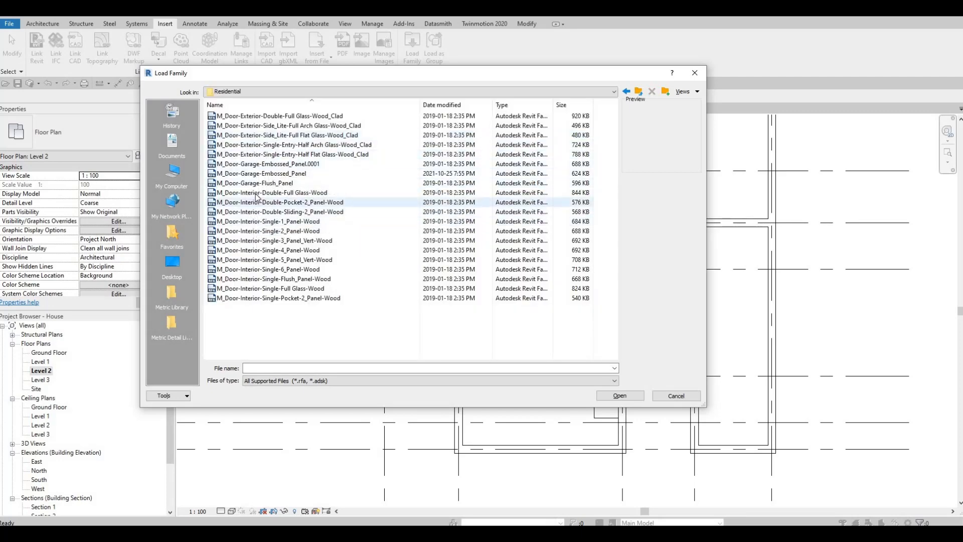
left_click(255, 156)
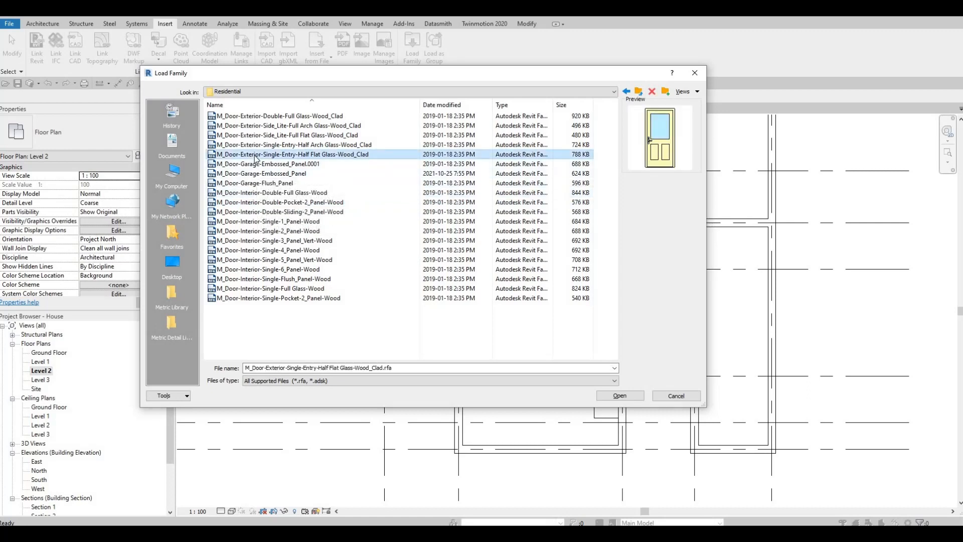
key("Down")
key("Down")
key("Down")
key("Down")
key("Down")
key("Down")
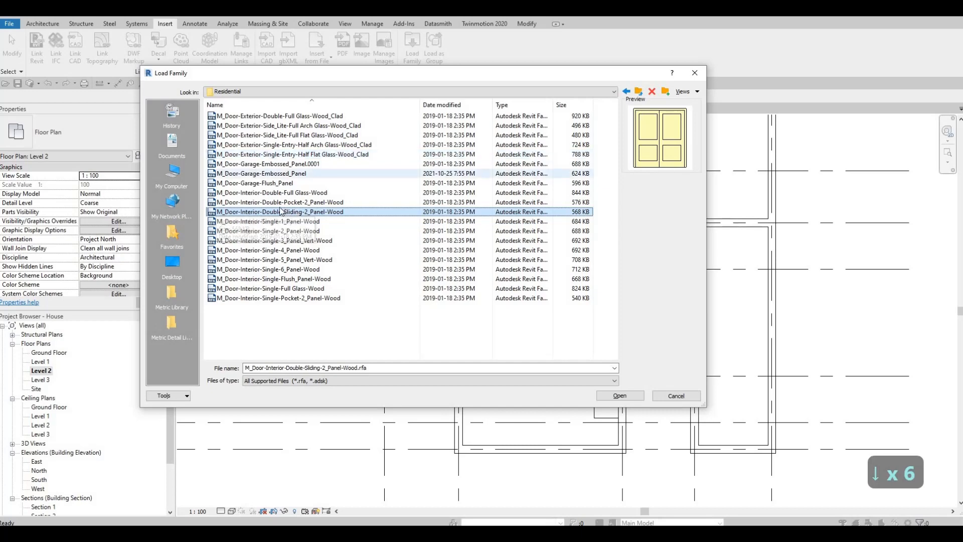
left_click(620, 398)
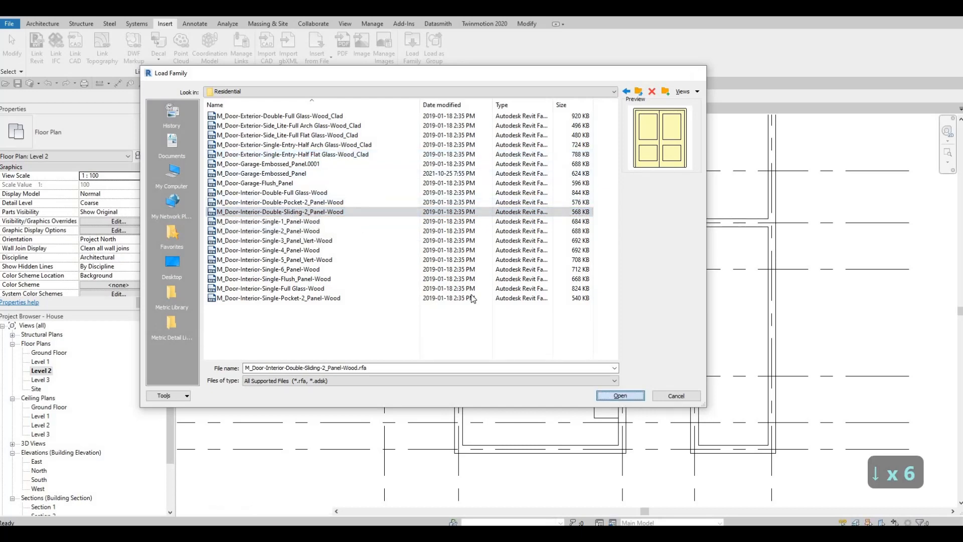
Select all listed types of the sliding door family and confirm loading them
left_click(423, 252)
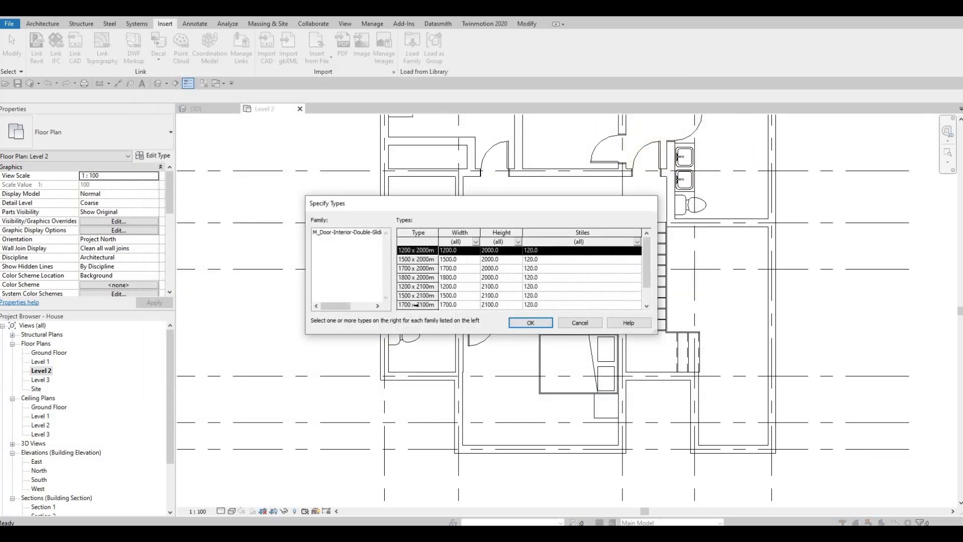
scroll(416, 305, "down", 1)
left_click(416, 297, "shift")
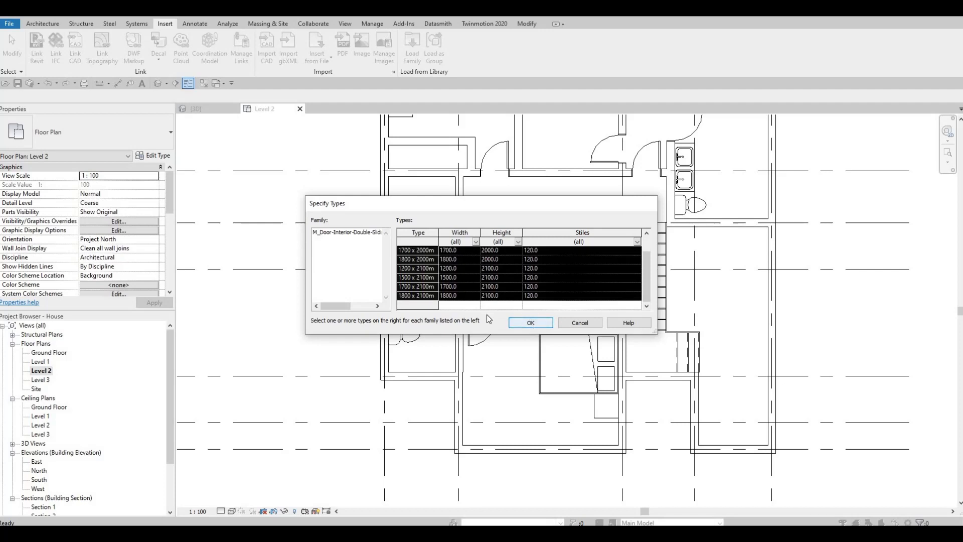
scroll(419, 251, "up", 1)
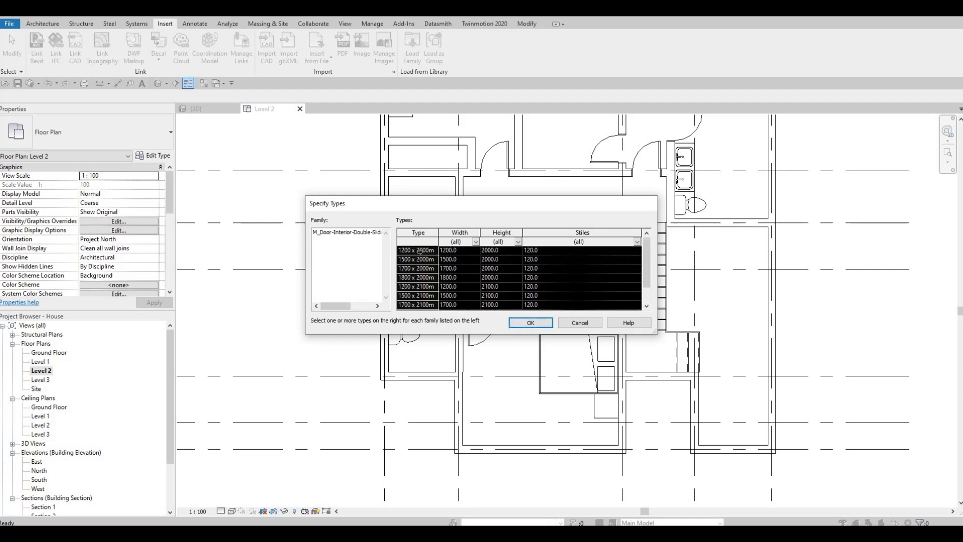
left_click(420, 250)
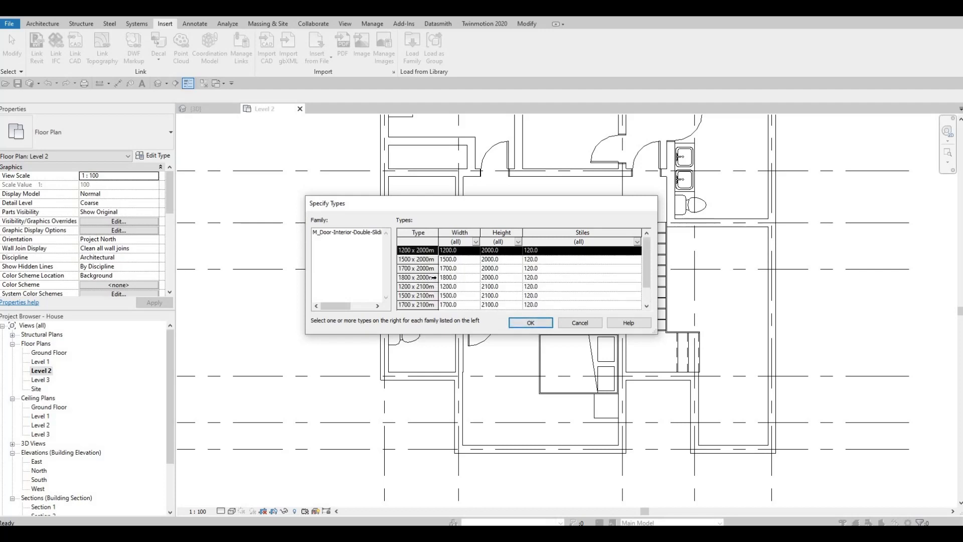
scroll(433, 284, "down", 1)
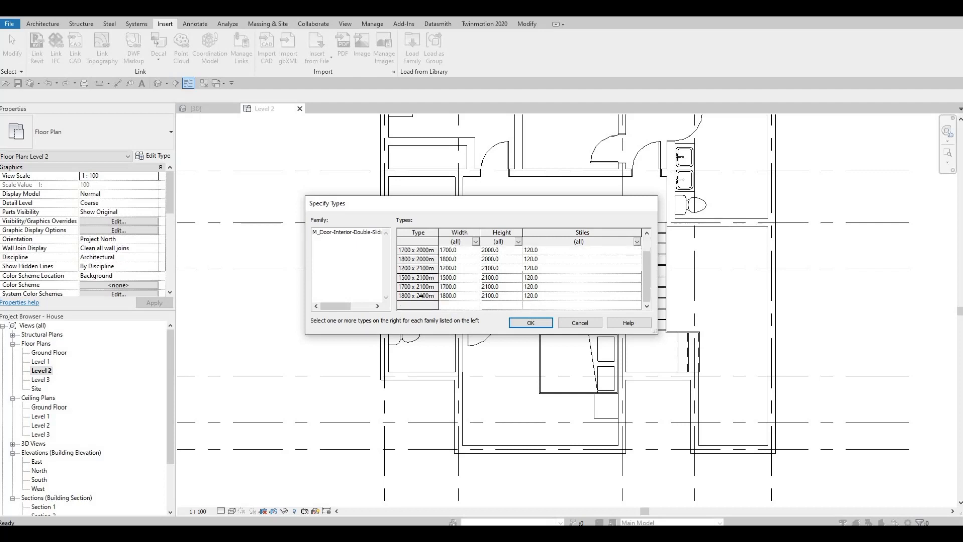
left_click(425, 296, "shift")
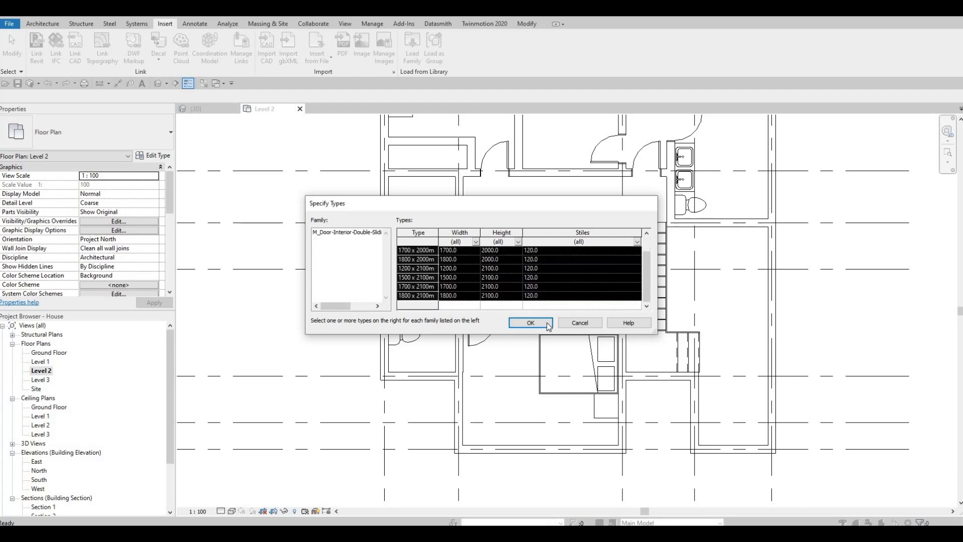
left_click(531, 322)
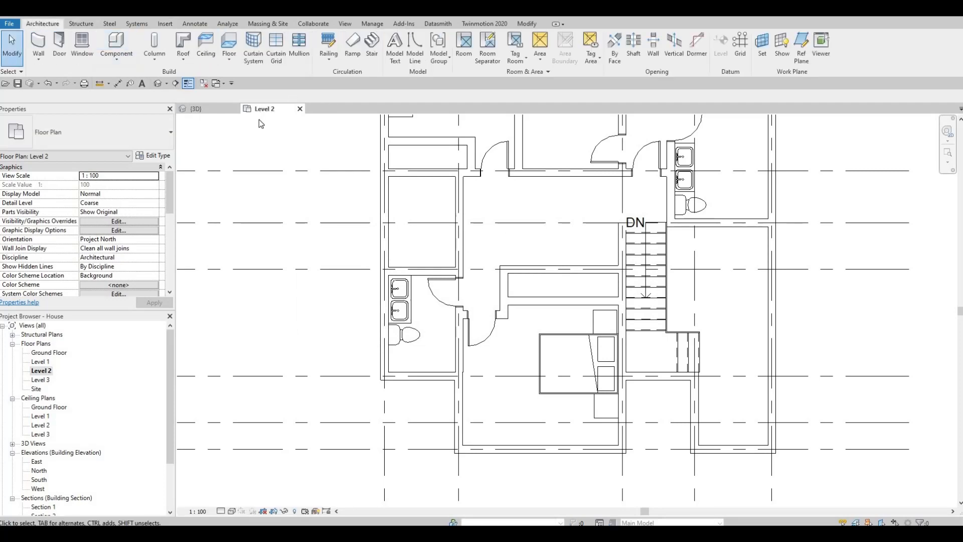
Place a 1800 x 2000mm double sliding door in the corridor wall above the bedroom bed
key("d")
key("r")
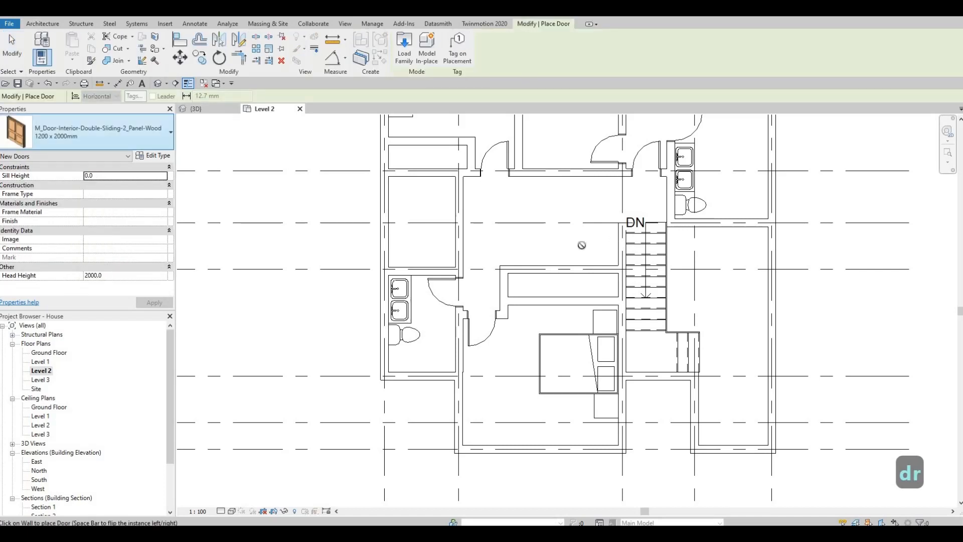
left_click(105, 136)
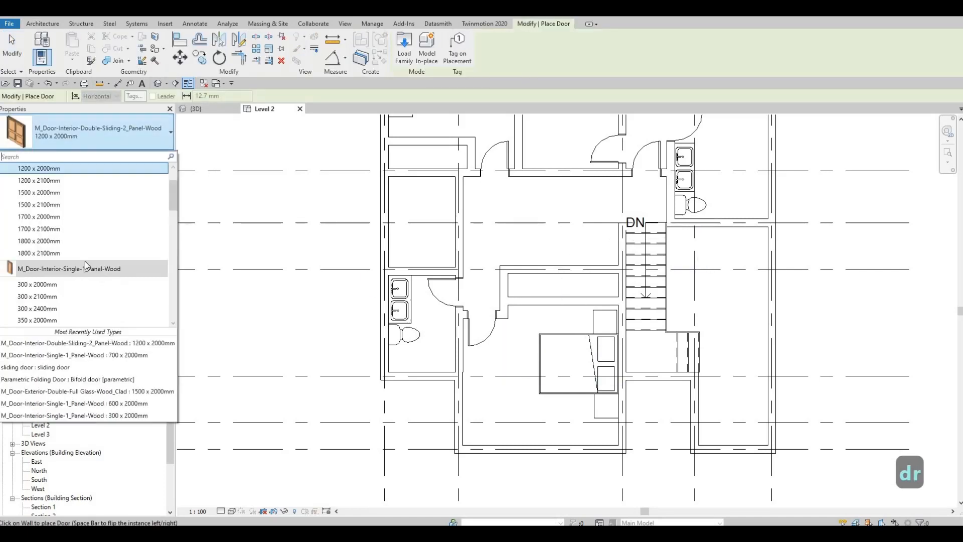
left_click(76, 217)
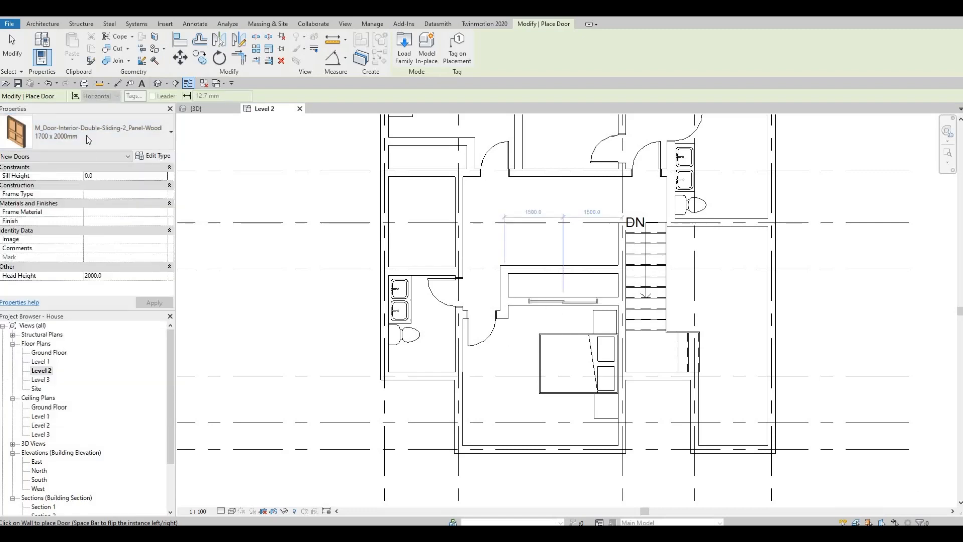
left_click(105, 134)
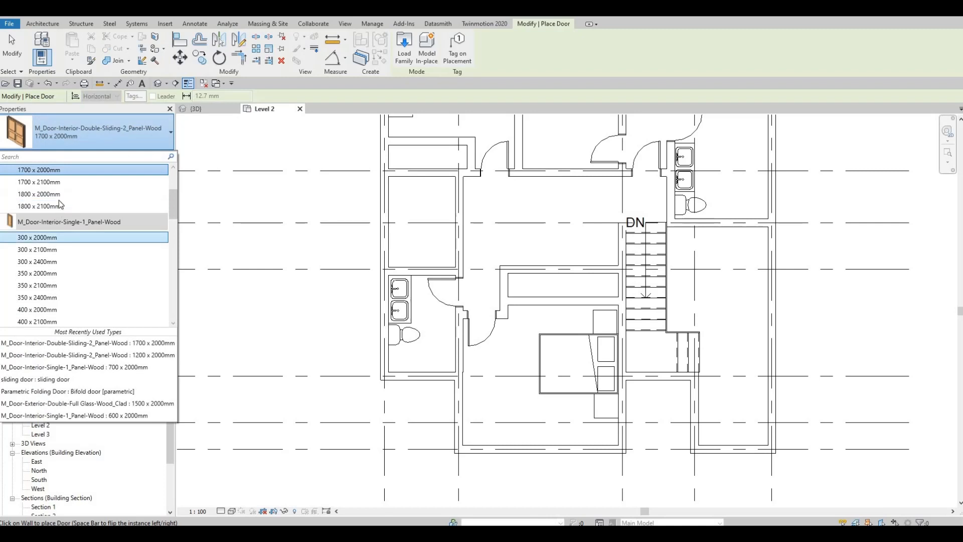
left_click(75, 194)
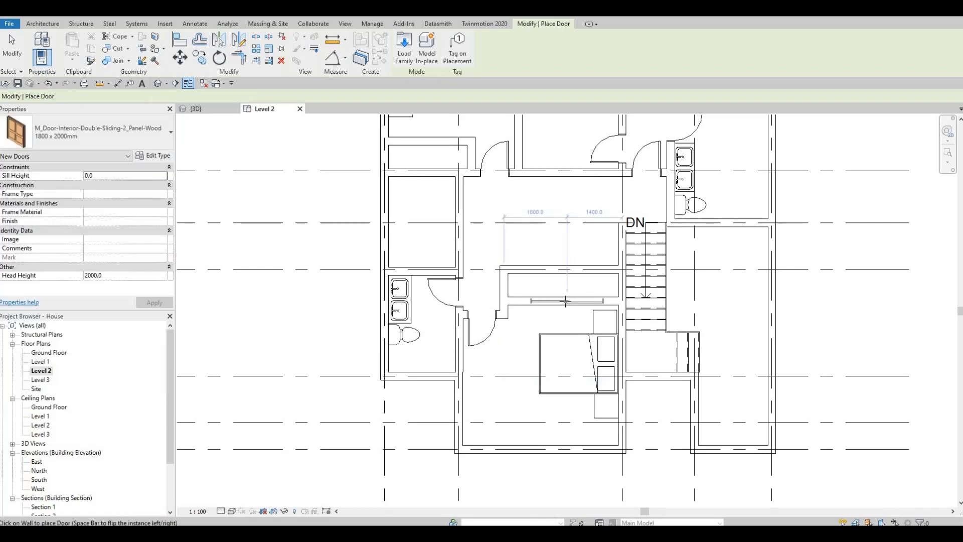
left_click(532, 297)
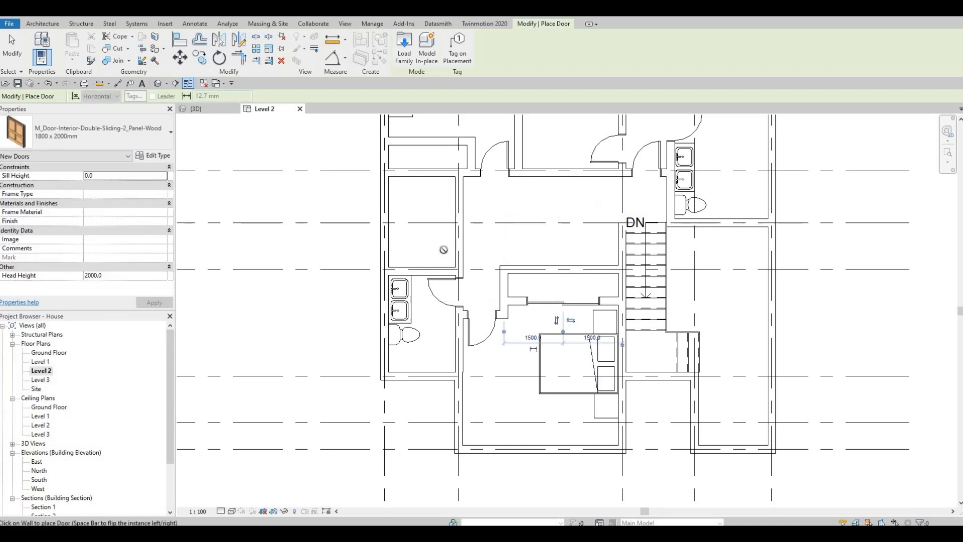
Place a 1700 x 2000mm double sliding door on the wardrobe wall of the upper-left bedroom
middle_click_drag(427, 134, 436, 226)
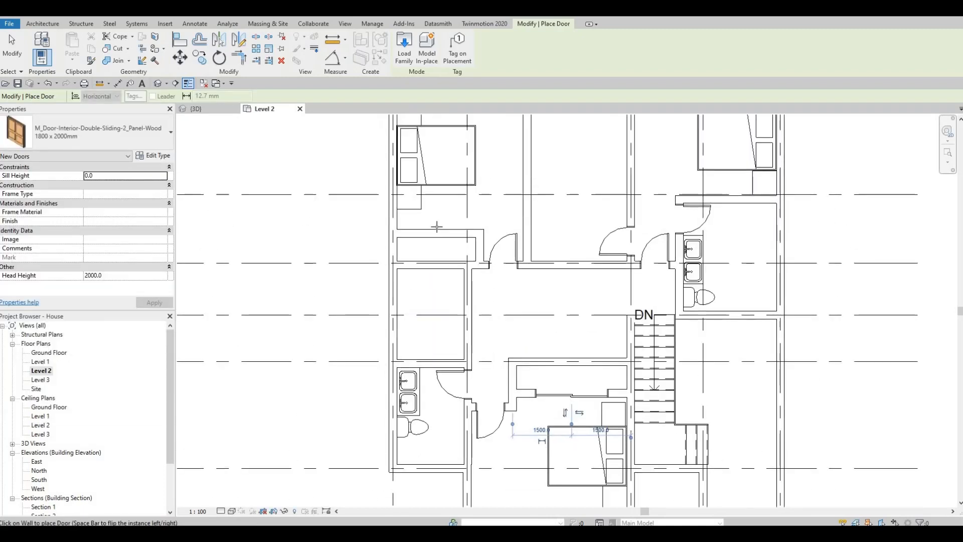
left_click(70, 125)
left_click(70, 125)
left_click(70, 125)
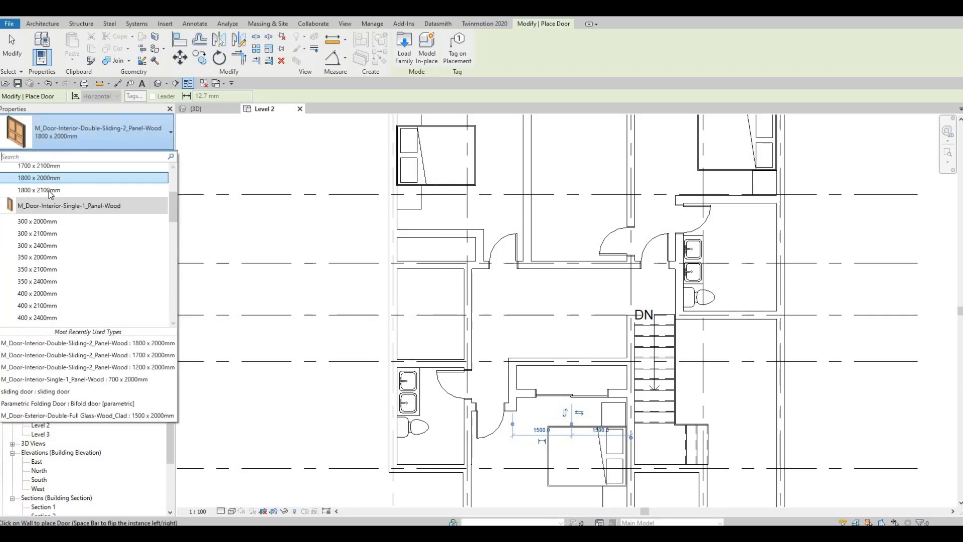
scroll(50, 188, "up", 1)
left_click(52, 178)
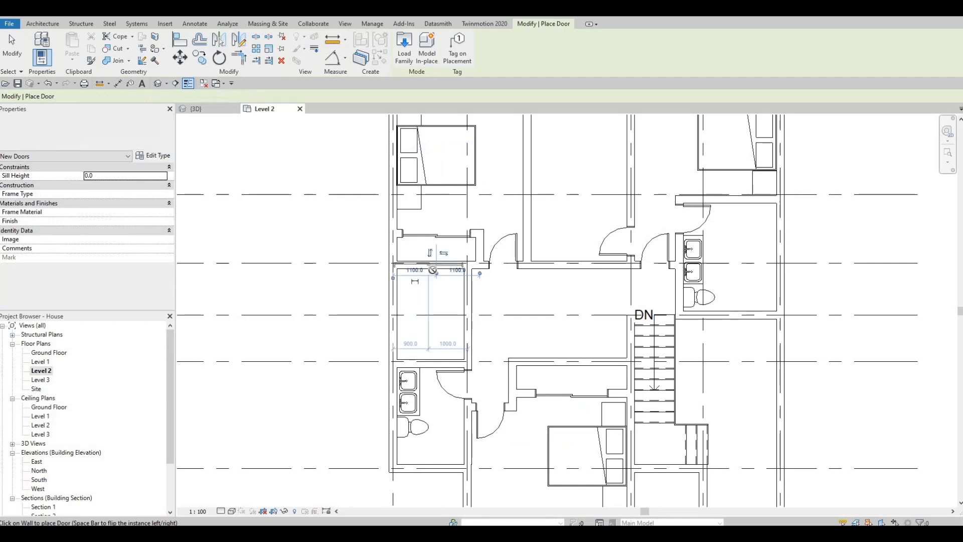
scroll(432, 270, "up", 3)
scroll(516, 275, "down", 3)
scroll(497, 258, "down", 2)
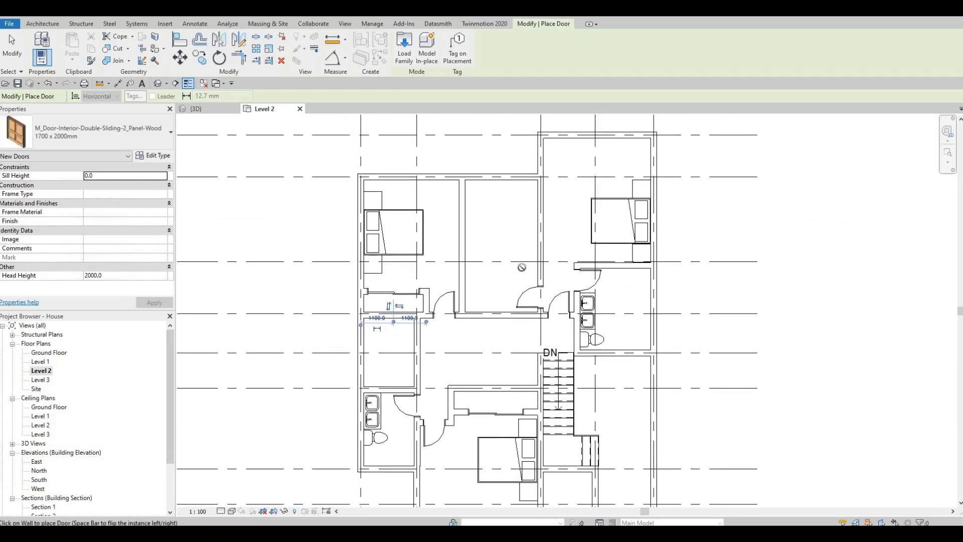
middle_click_drag(522, 267, 521, 283)
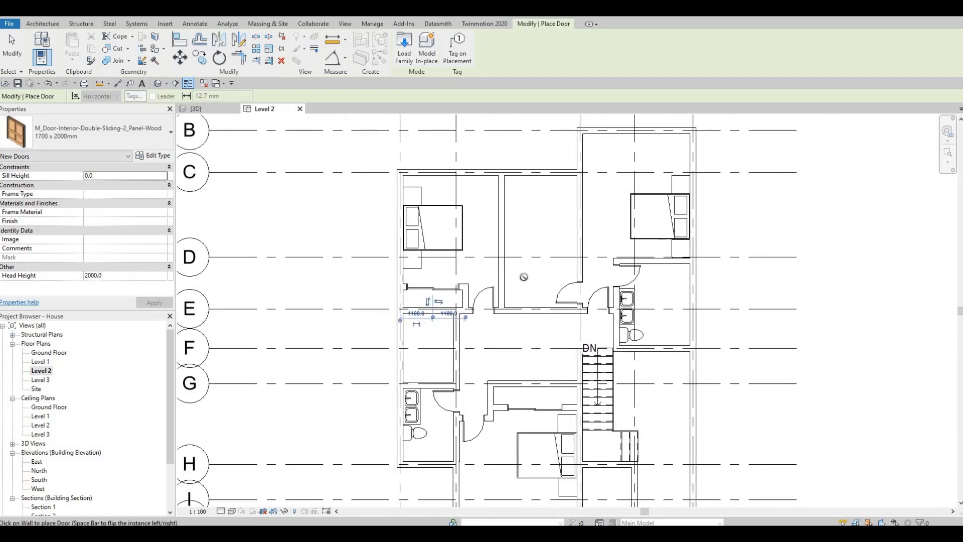
middle_click_drag(525, 241, 607, 238)
scroll(555, 252, "up", 1)
key("Escape")
key("Escape")
scroll(590, 228, "down", 1)
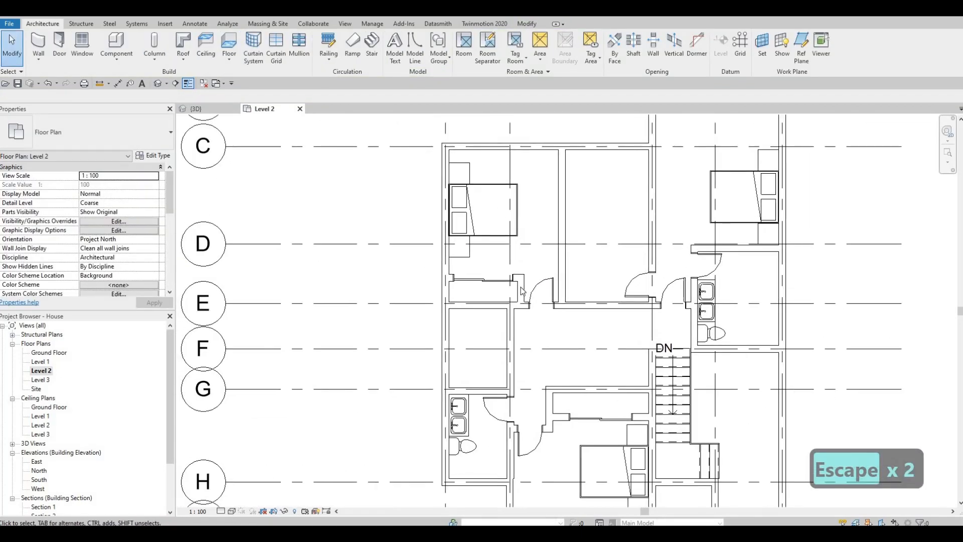
Draw a Demolished-style detail line across the upper-left bedroom's wardrobe
middle_click_drag(529, 282, 553, 215)
key("Escape")
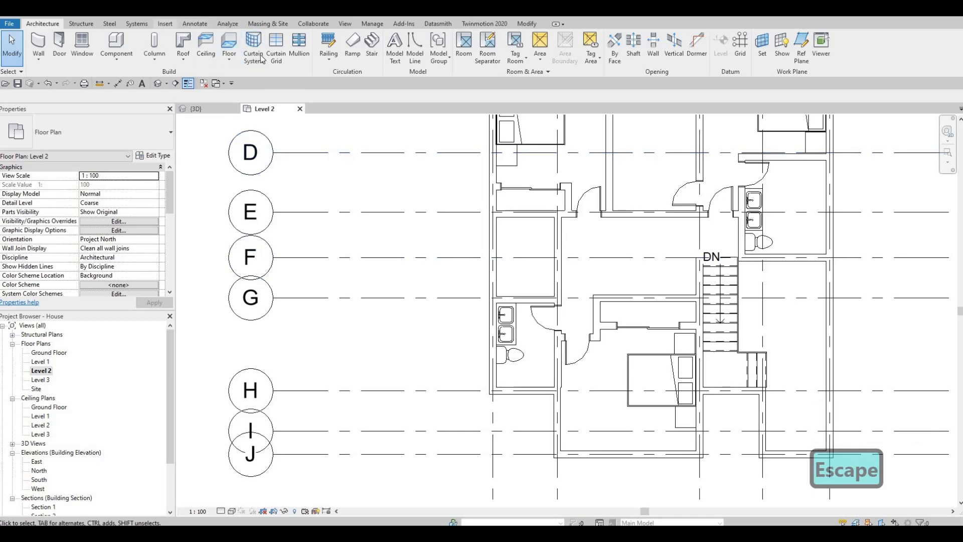
left_click(194, 26)
left_click(258, 56)
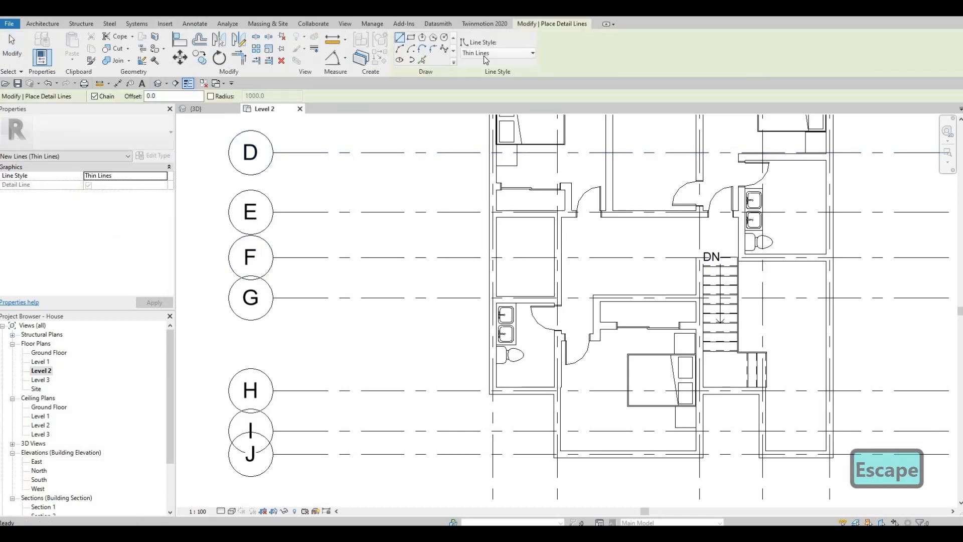
left_click(485, 59)
left_click(482, 74)
scroll(517, 189, "up", 1)
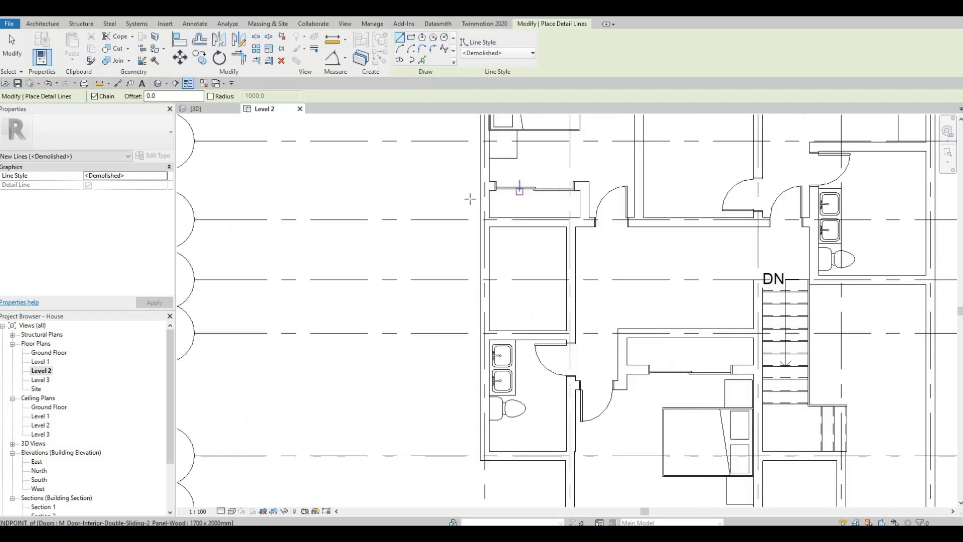
scroll(472, 199, "up", 2)
left_click(475, 178)
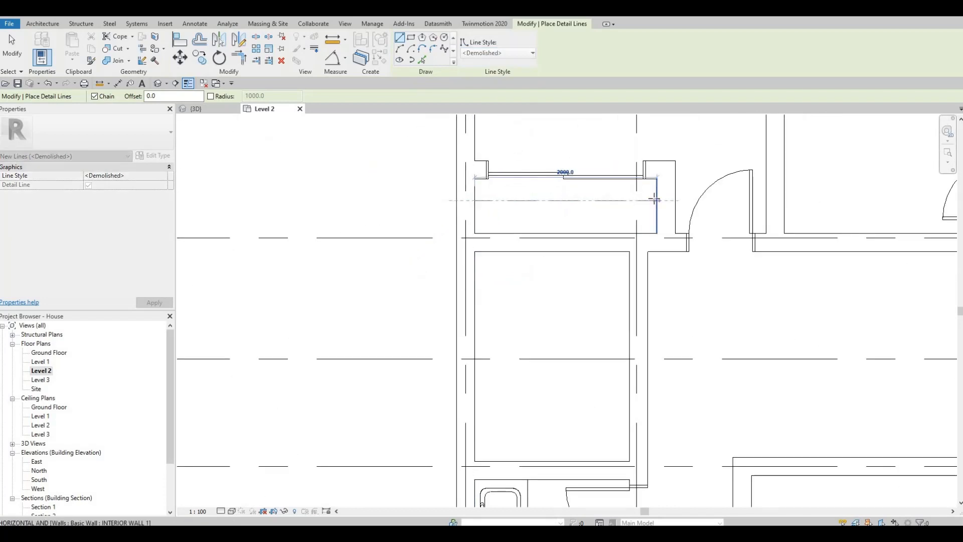
left_click(479, 202)
key("Escape")
left_click(656, 209)
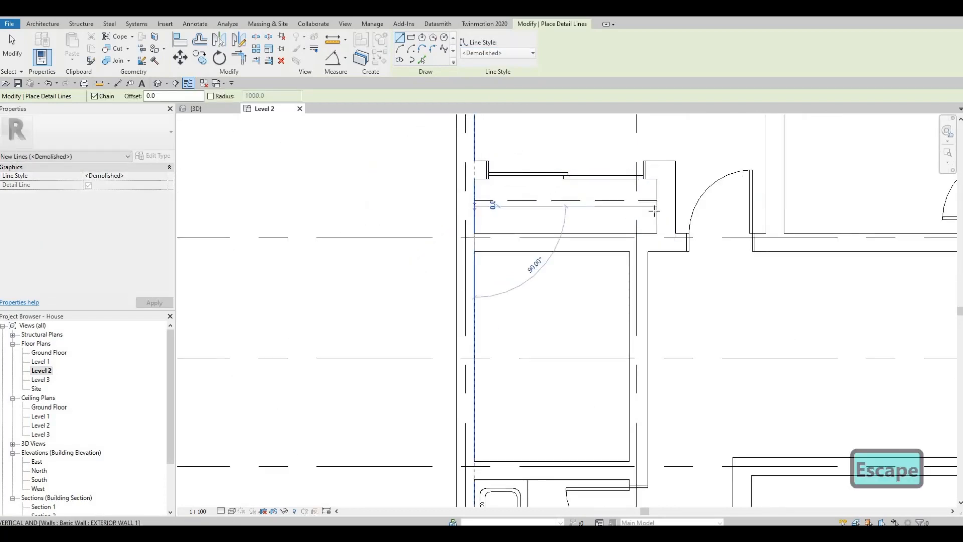
left_click(481, 206)
scroll(600, 269, "down", 4)
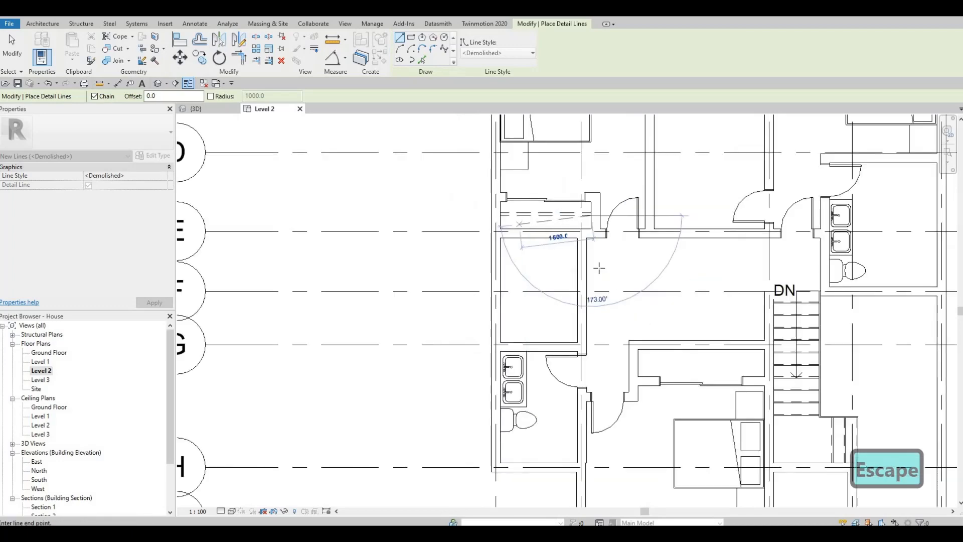
key("Escape")
Draw a Demolished-style detail line across the wardrobe above the lower bedroom's bed
scroll(573, 262, "up", 2)
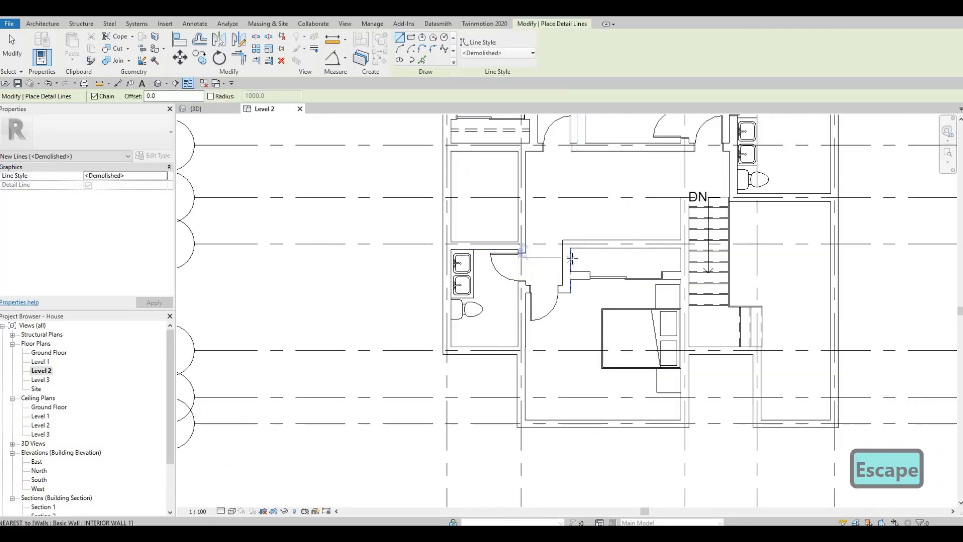
left_click(571, 257)
scroll(650, 259, "up", 2)
left_click(697, 256)
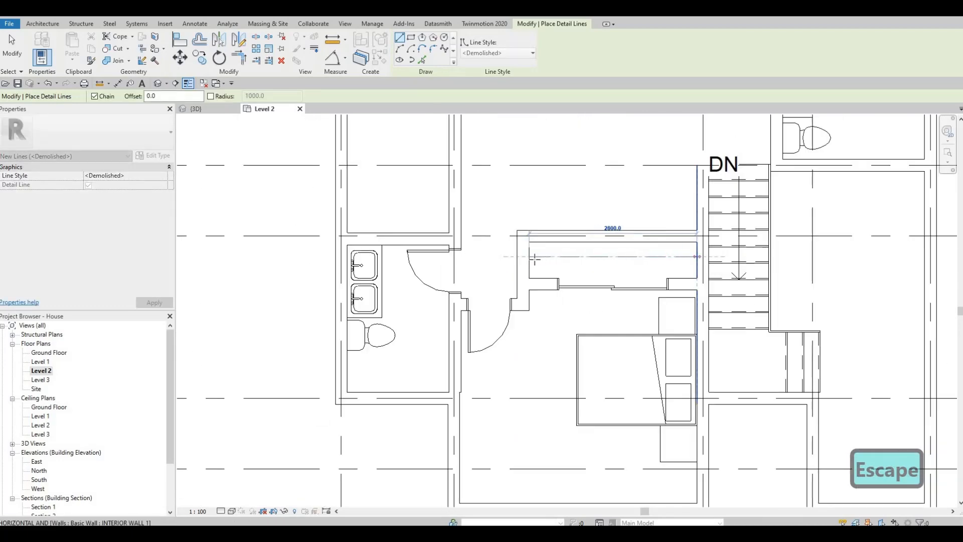
key("Escape")
left_click(530, 262)
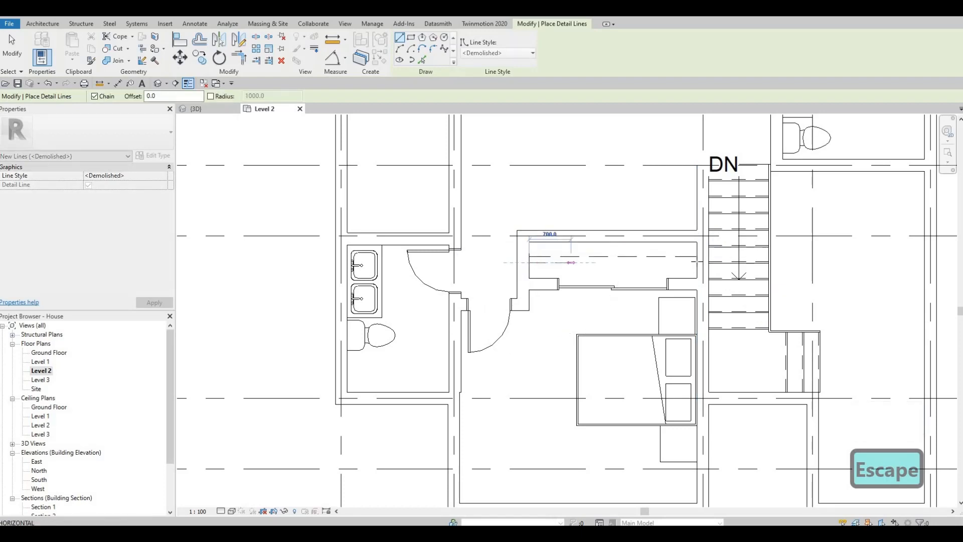
key("Escape")
Draw a Thin Lines outline inside the room between the two upper bedrooms
scroll(635, 200, "down", 5)
middle_click_drag(600, 219, 585, 316)
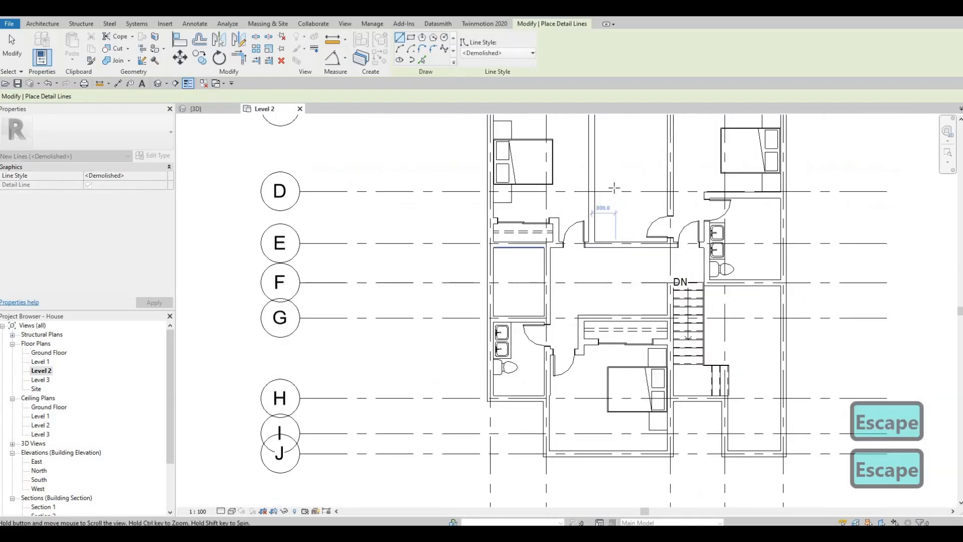
scroll(613, 187, "up", 2)
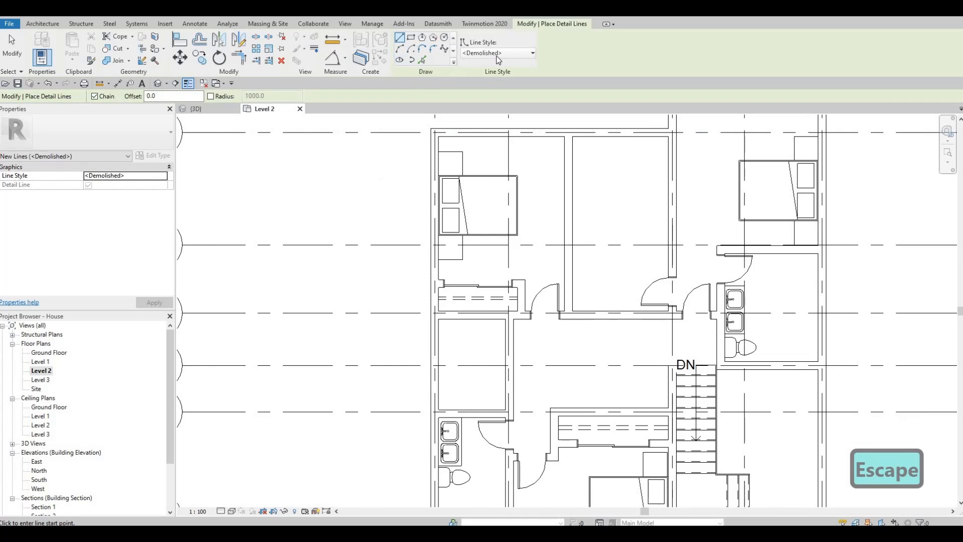
left_click(667, 158)
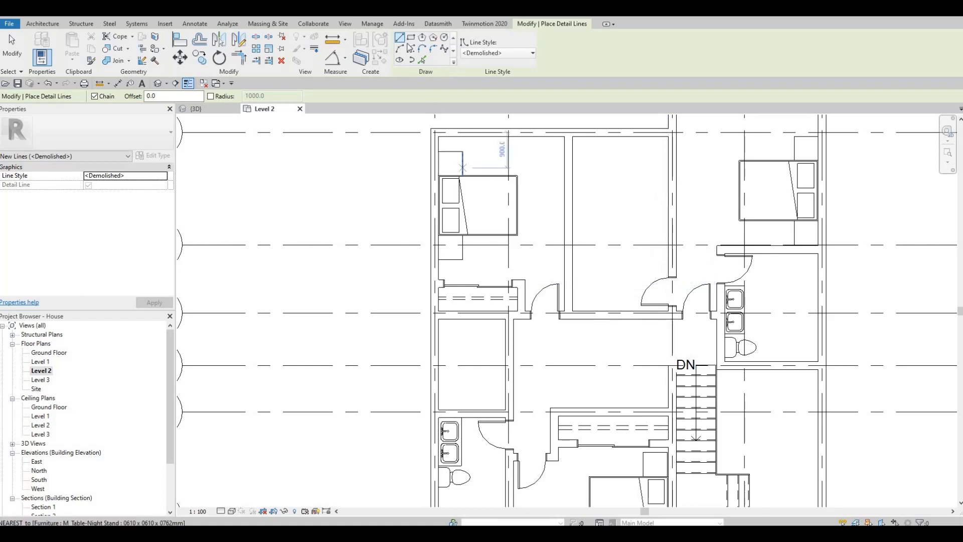
left_click(498, 54)
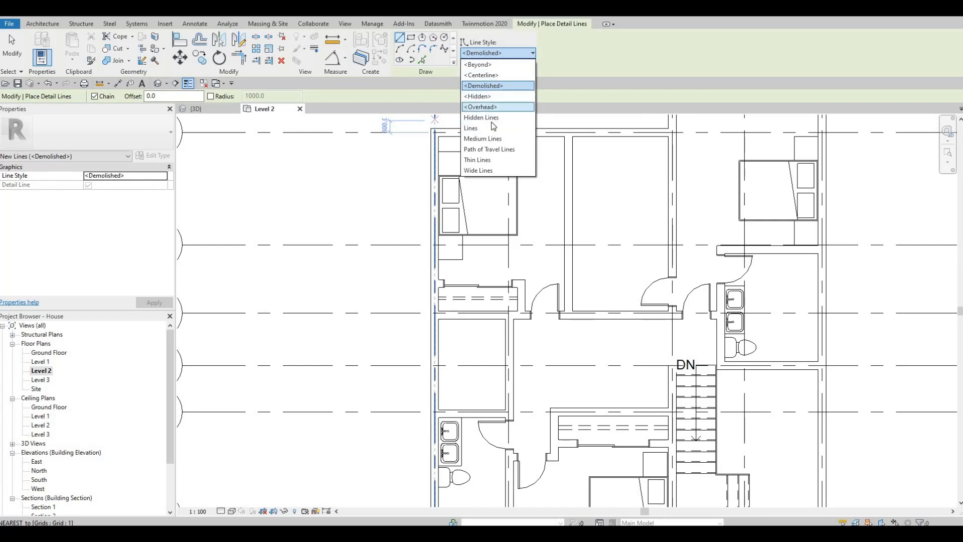
left_click(485, 161)
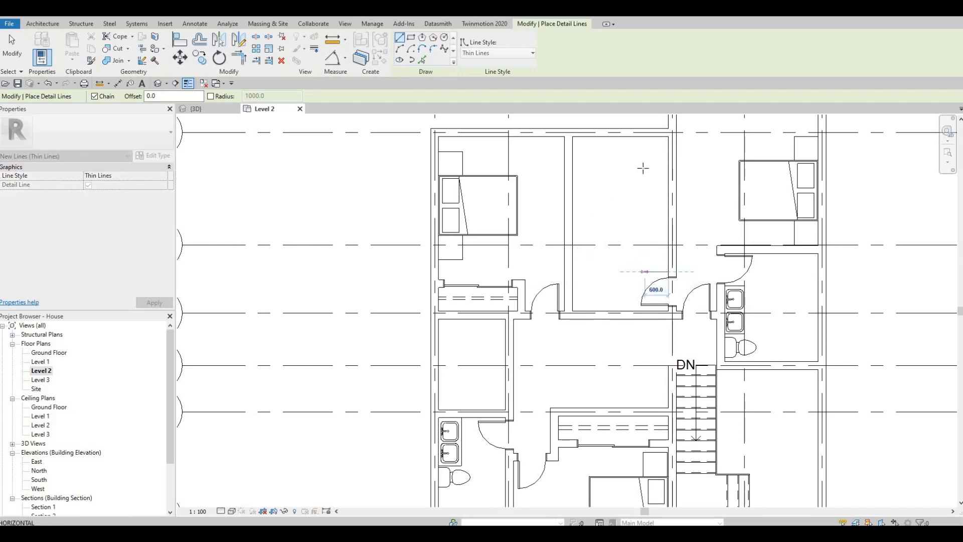
left_click(644, 271)
left_click(592, 151)
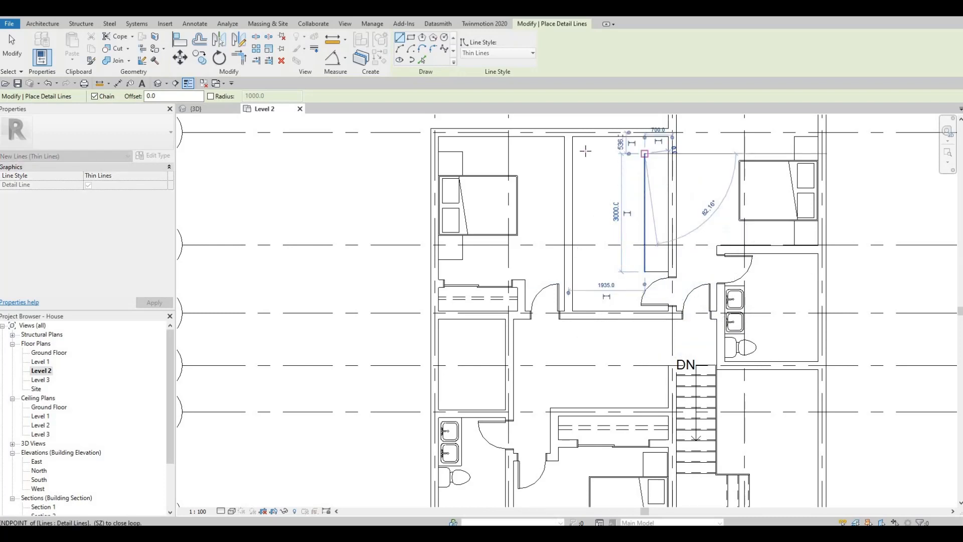
left_click(585, 273)
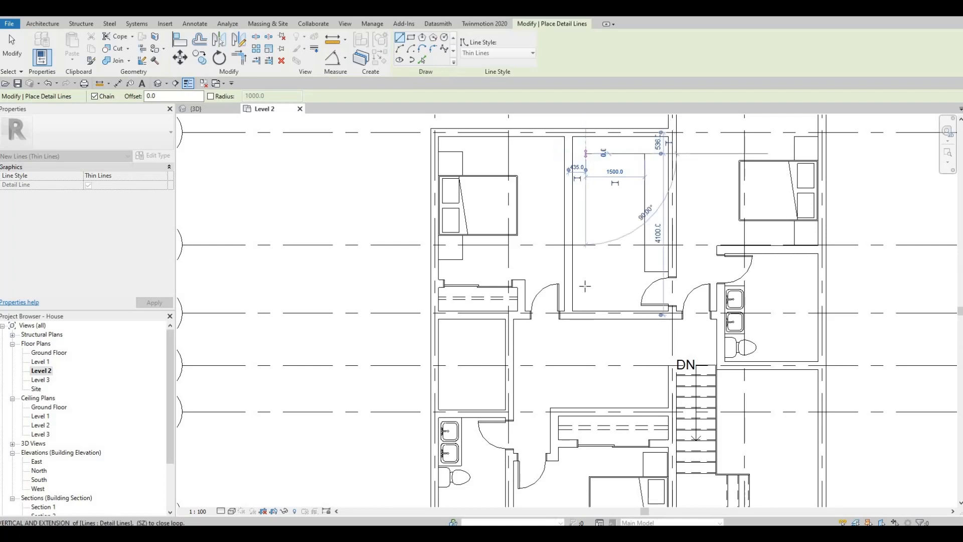
left_click(626, 285)
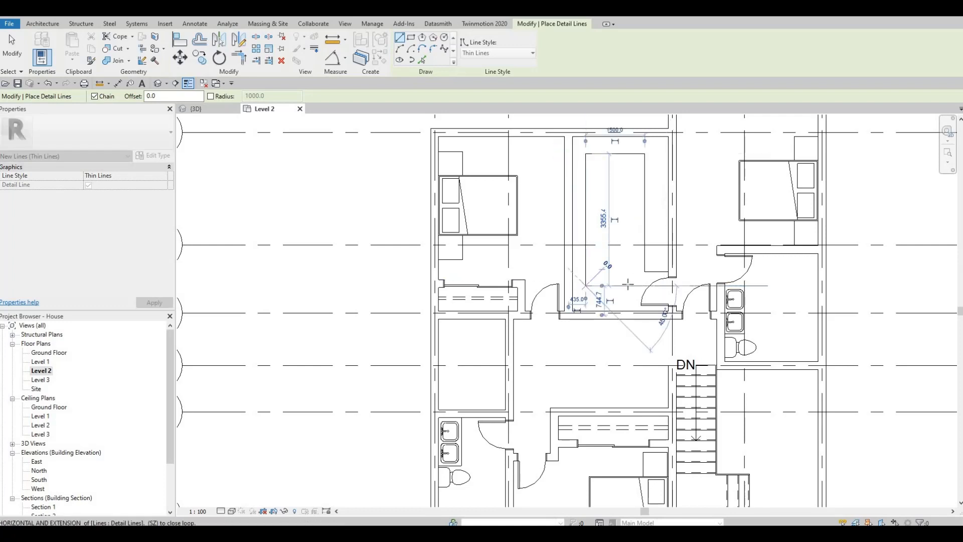
left_click(628, 296)
left_click(630, 311)
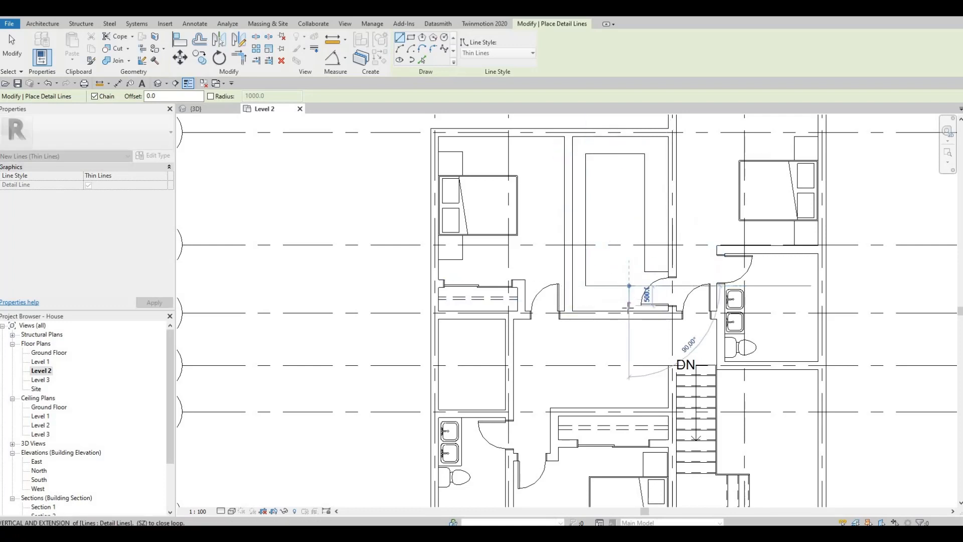
key("Escape")
key("Escape")
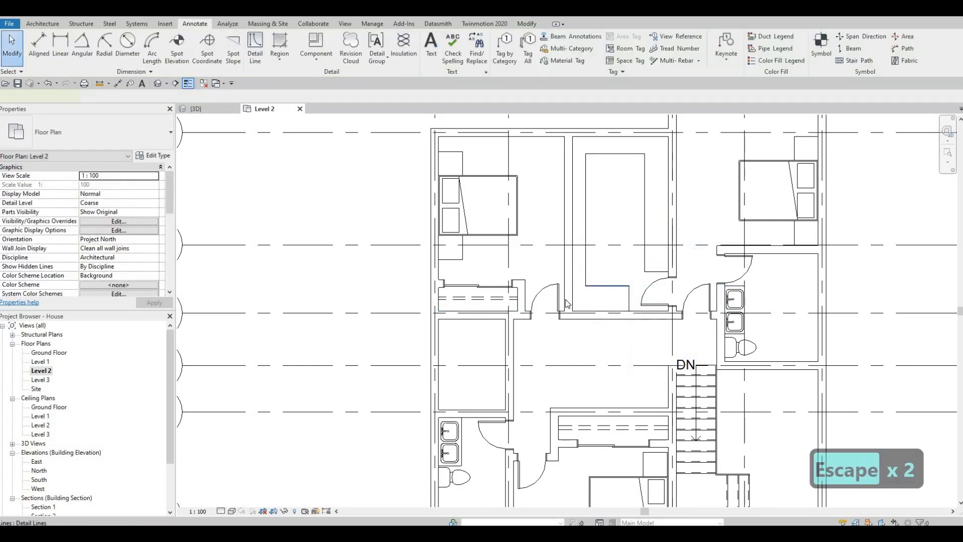
Set the outline's left and top edges 600 mm from the room walls
left_click(587, 285)
left_click(561, 299)
type("600")
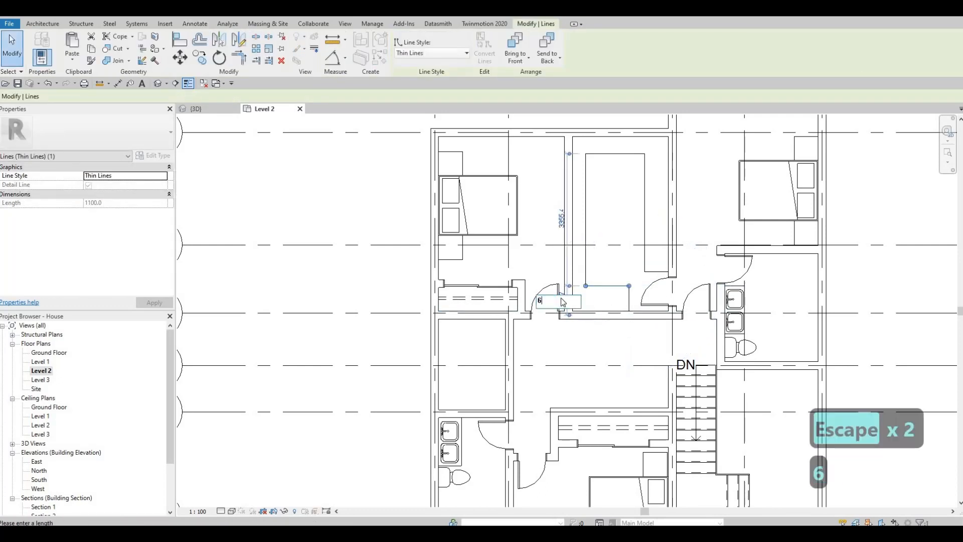
key("Return")
key("Escape")
left_click(586, 221)
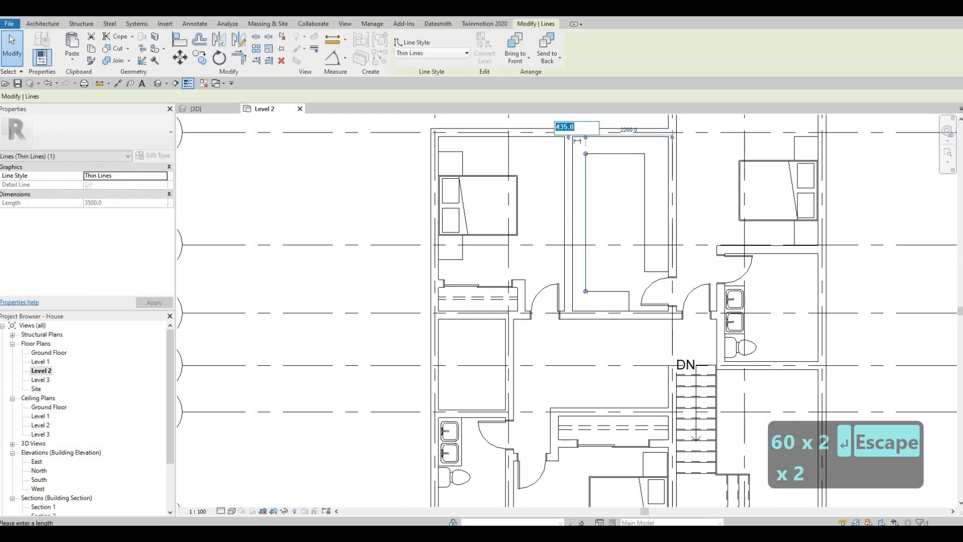
type("600")
key("Return")
key("Escape")
key("Escape")
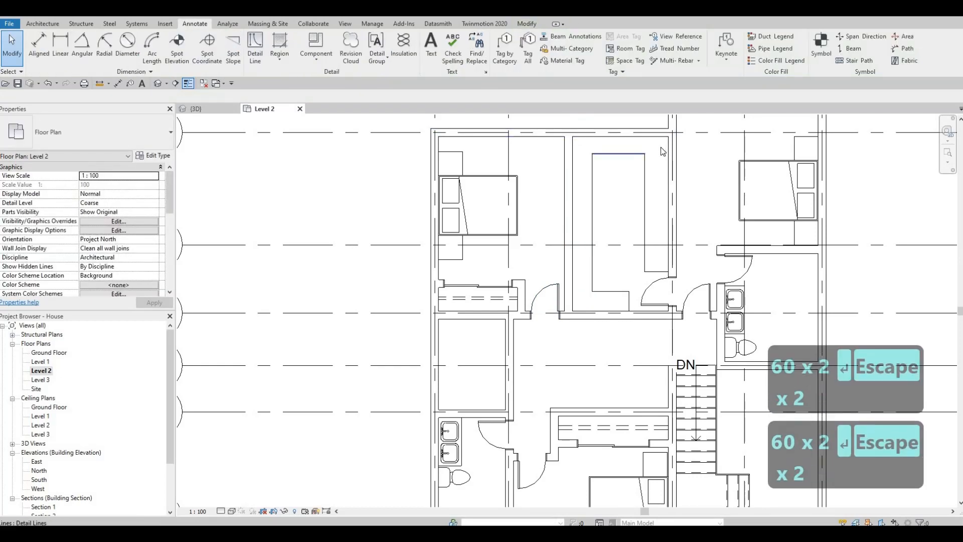
Set the outline's right edge and its lower segment 600 mm from the adjacent walls
left_click(644, 154)
type("600")
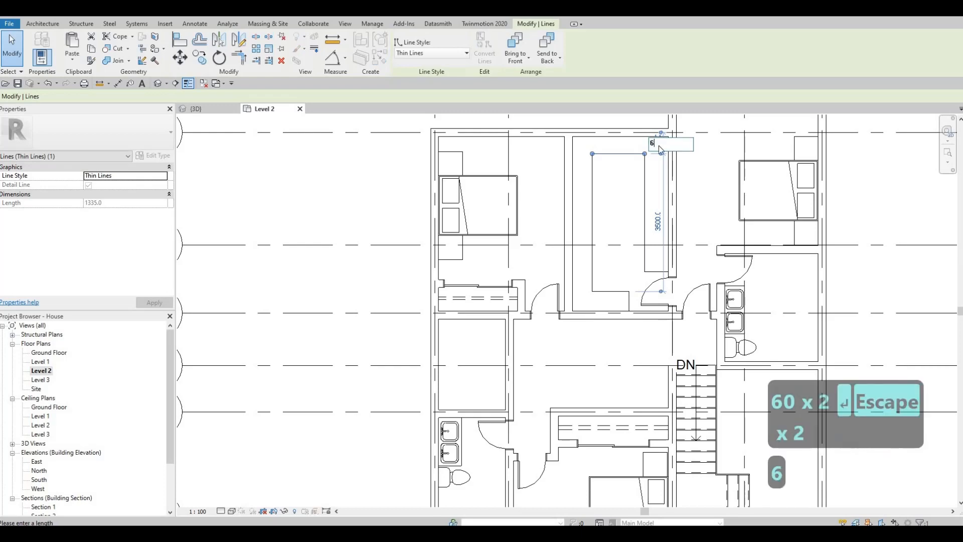
key("Return")
key("Escape")
key("Escape")
mouse_move(659, 208)
middle_mouse_down()
mouse_move(685, 209)
mouse_move(701, 195)
middle_mouse_up()
left_click(688, 201)
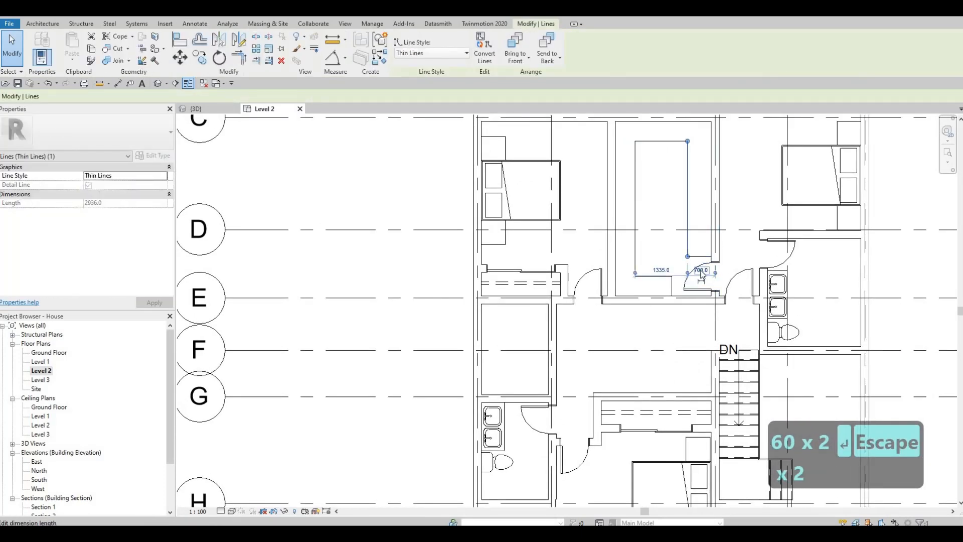
left_click(701, 271)
type("600")
key("Return")
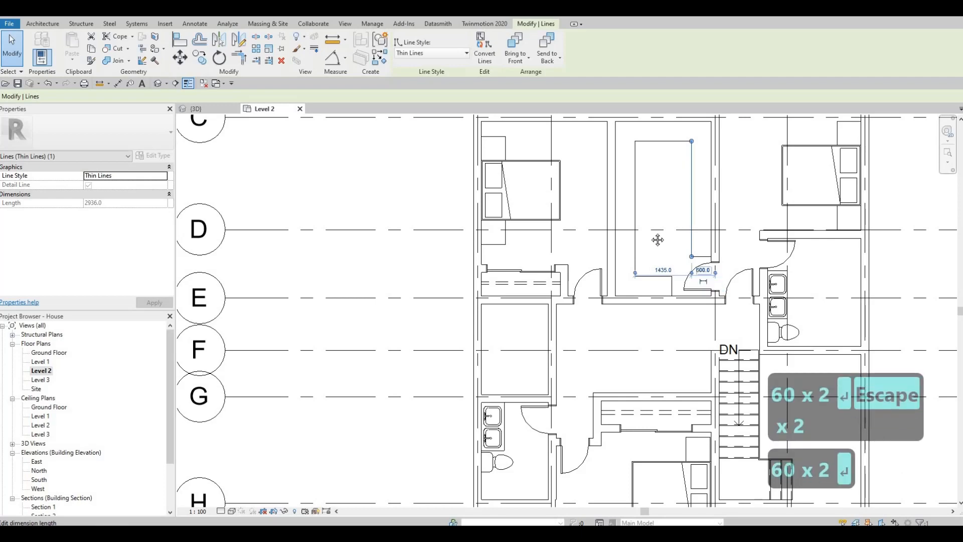
key("Escape")
key("Escape")
Draw Demolished-style detail lines offset 50 mm inside the wardrobe outline by picking its edges
middle_click_drag(688, 271, 681, 242)
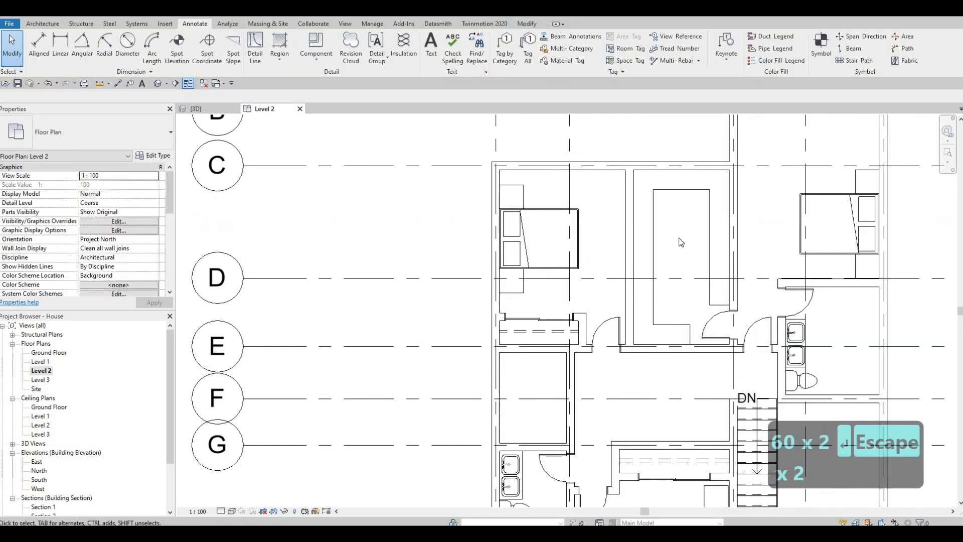
middle_click_drag(624, 211, 597, 193)
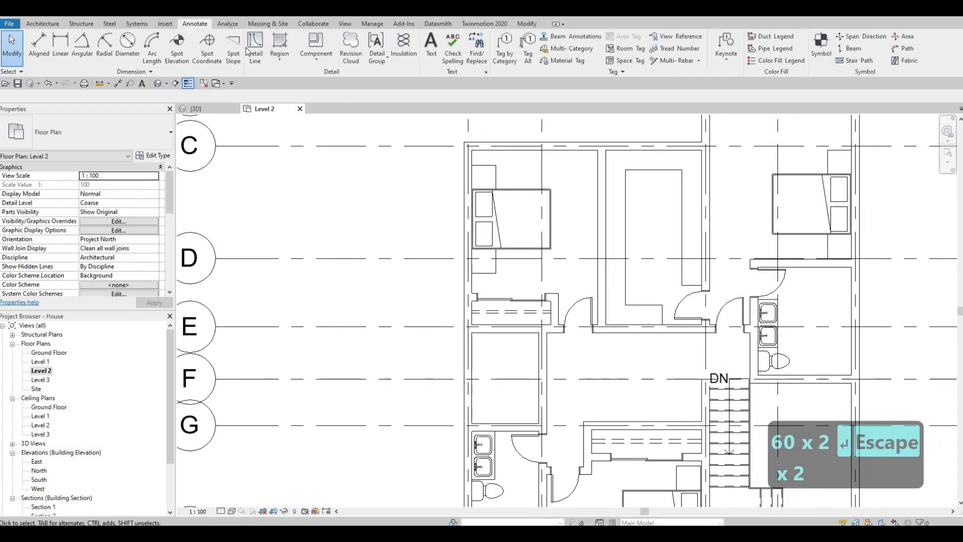
left_click(255, 45)
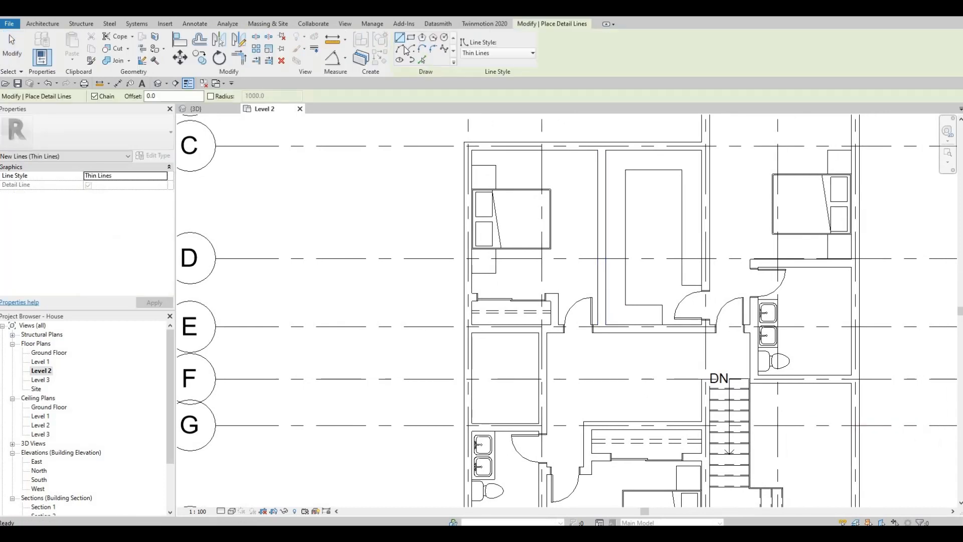
left_click(478, 54)
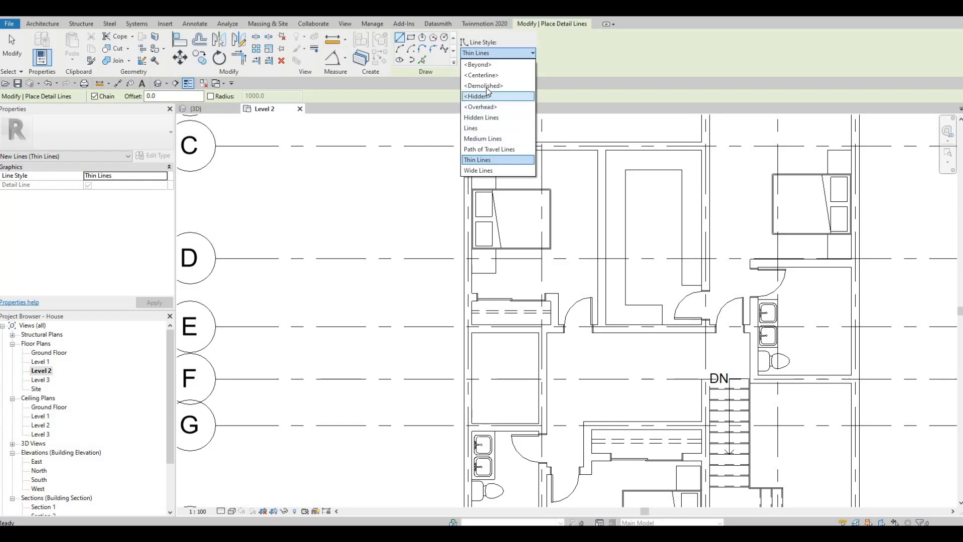
key("Return")
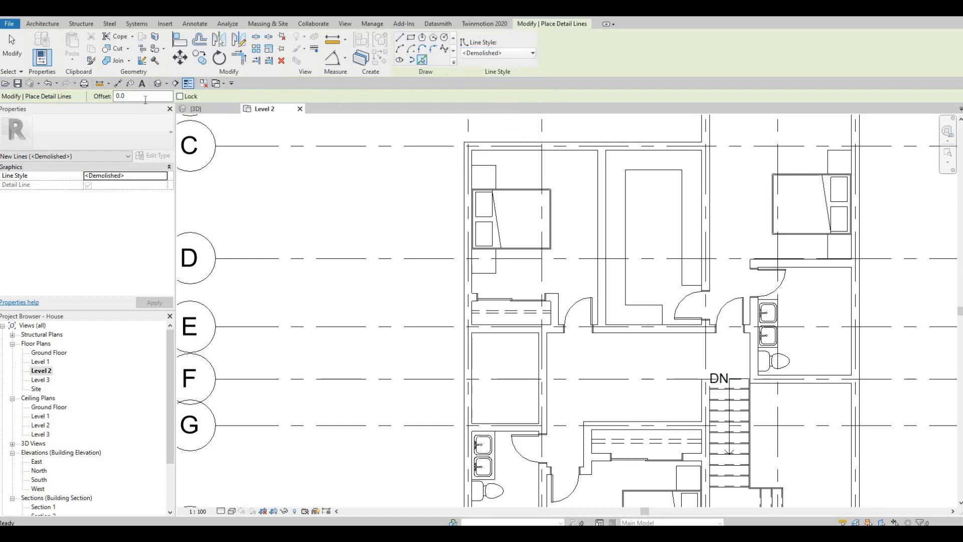
left_click(146, 98)
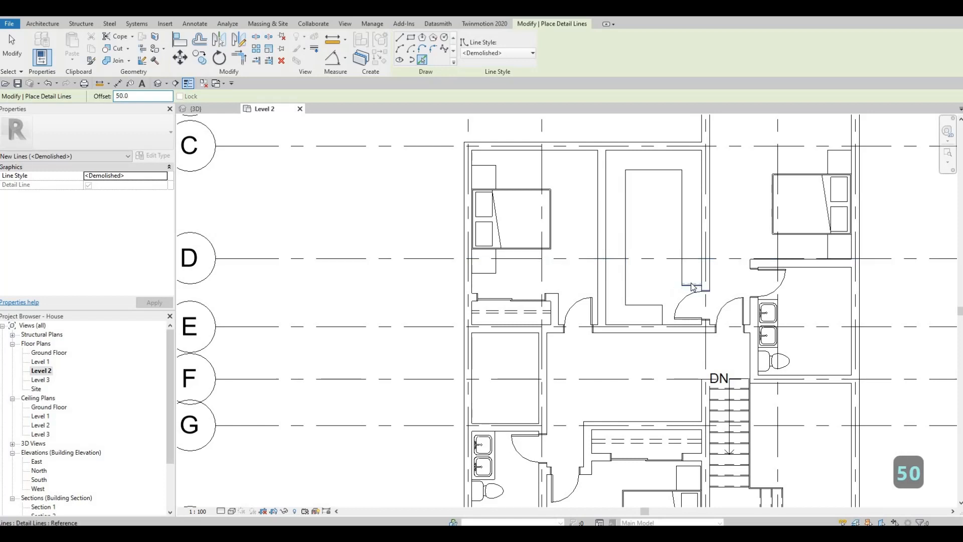
scroll(692, 286, "up", 2)
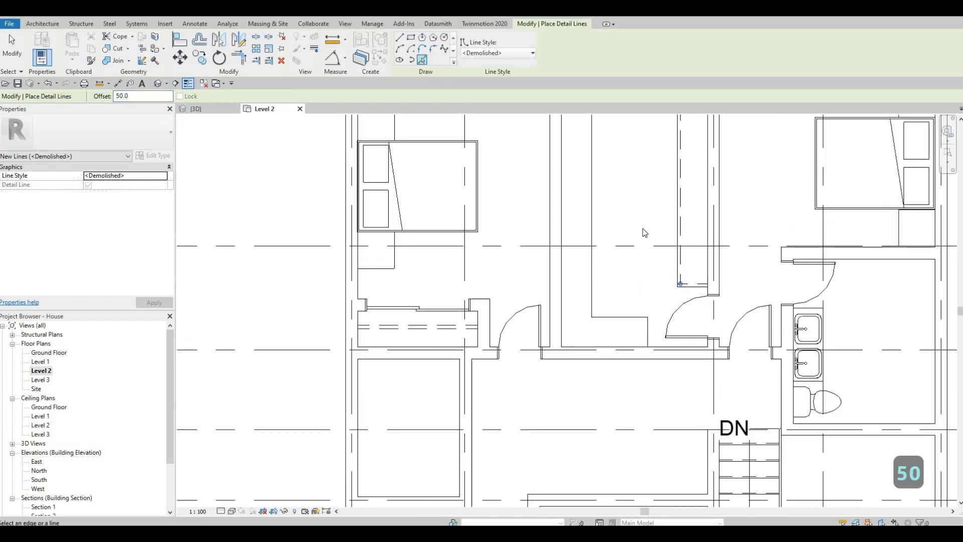
scroll(643, 231, "up", 3, "ctrl")
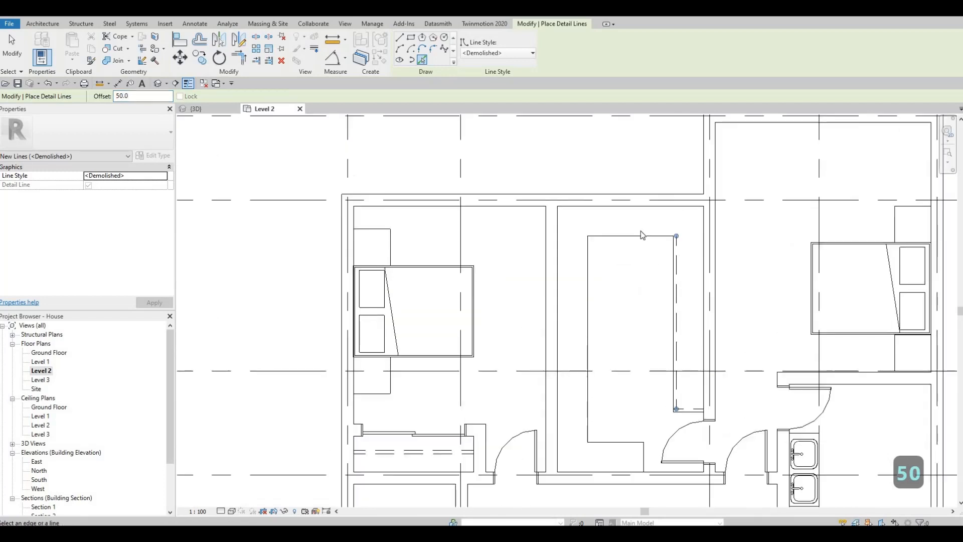
left_click(592, 260)
scroll(595, 286, "down", 3, "ctrl")
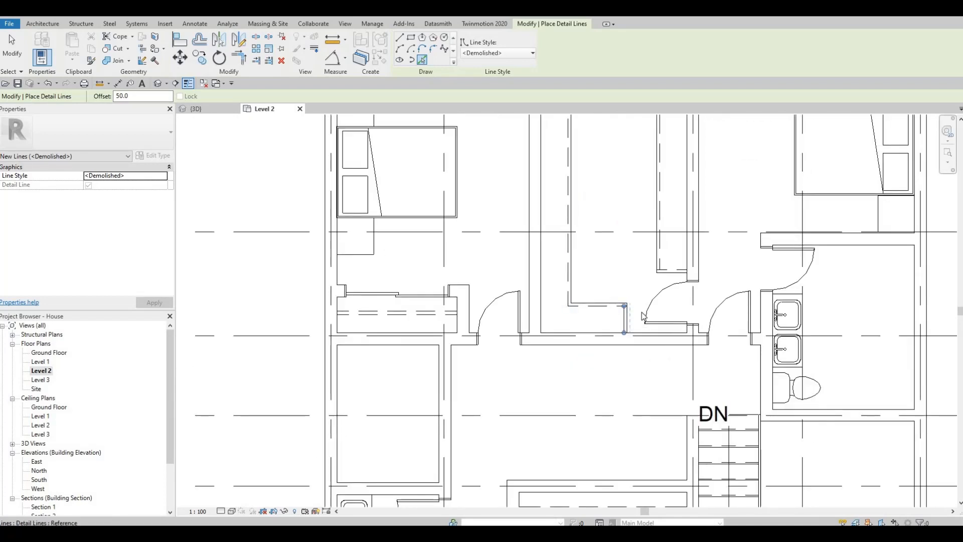
scroll(642, 316, "up", 2)
key("Escape")
key("Escape")
key("Escape")
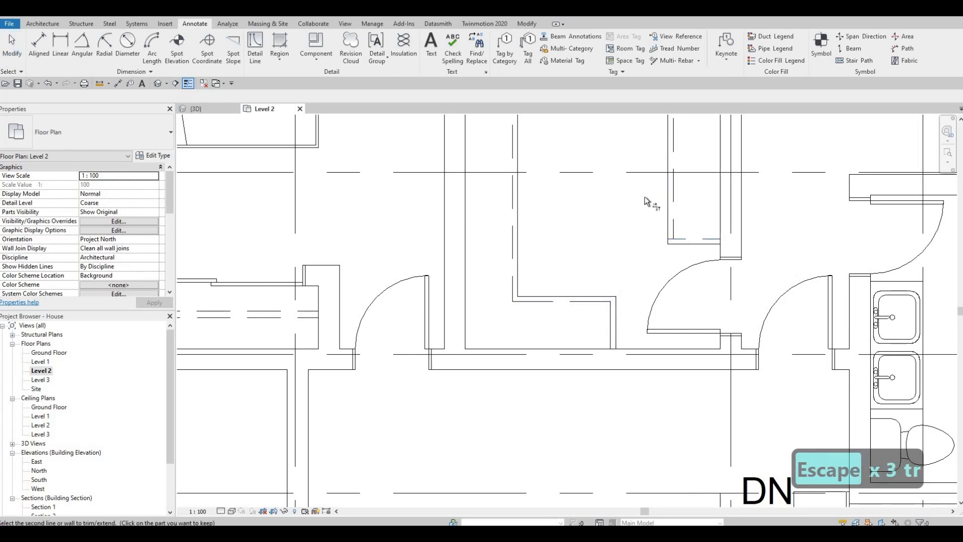
Inspect the wardrobe outline and the surrounding upper bedrooms on the plan
middle_click_drag(586, 277, 585, 387)
scroll(585, 387, "down", 2)
scroll(587, 196, "down", 1)
key("Escape")
key("Escape")
key("Escape")
middle_click_drag(587, 196, 610, 201)
scroll(634, 190, "down", 2)
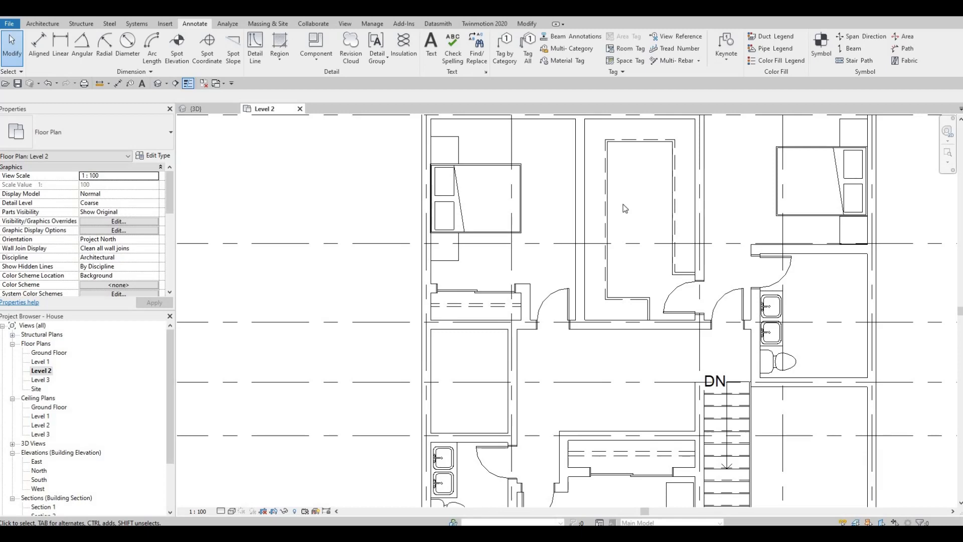
middle_click_drag(598, 238, 599, 249)
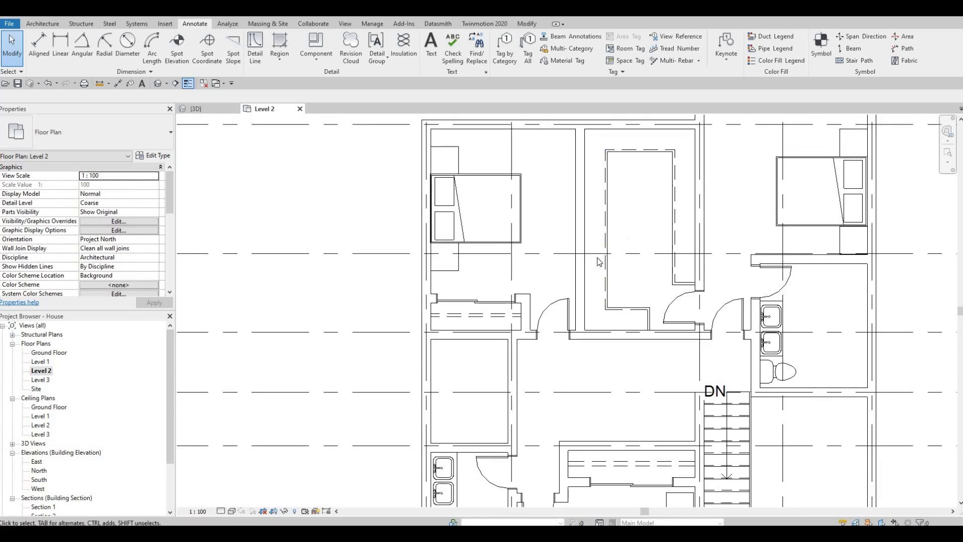
scroll(622, 253, "down", 3)
middle_click_drag(729, 241, 734, 249)
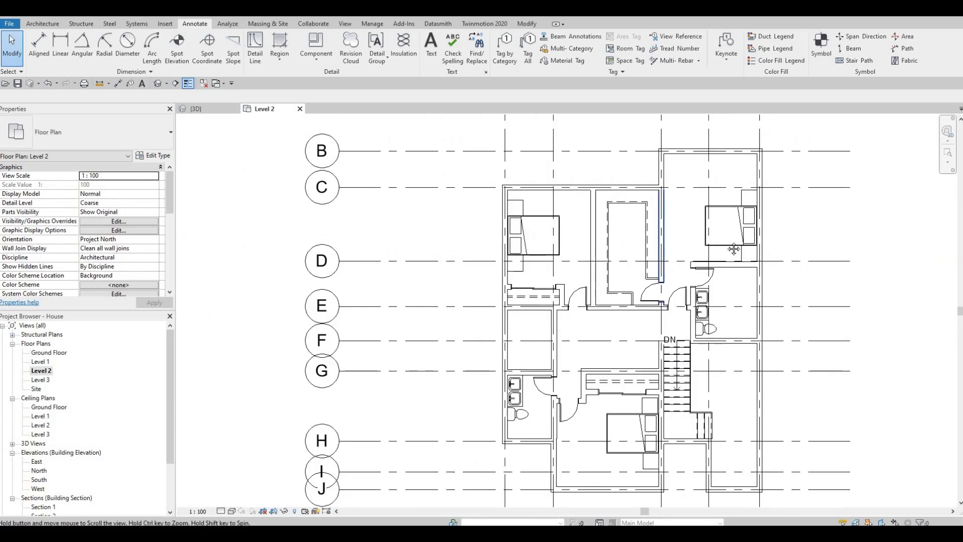
scroll(734, 249, "up", 3)
key("Escape")
key("Escape")
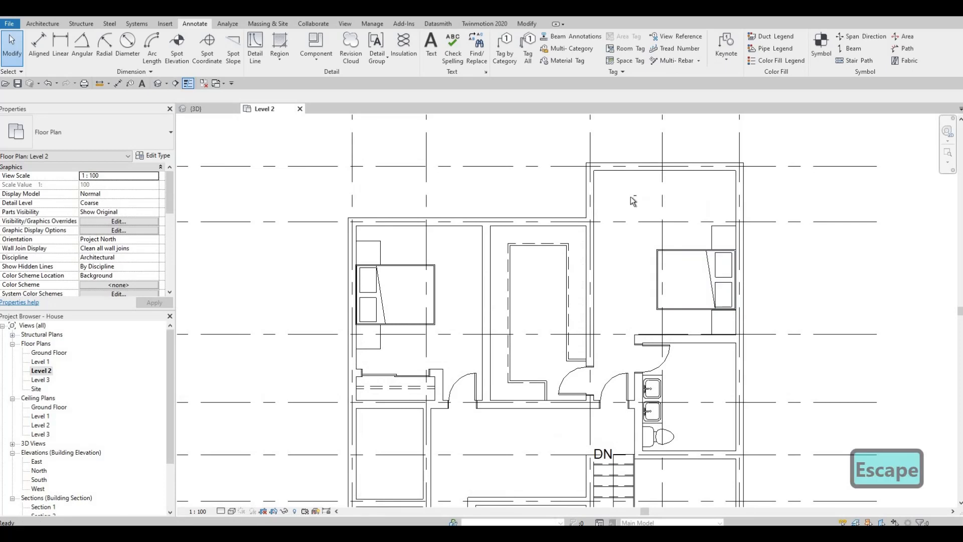
Move the night stand in the upper-right bedroom from below the bed to above it
left_click(697, 339)
scroll(697, 339, "up", 3)
key("F1")
key("F1")
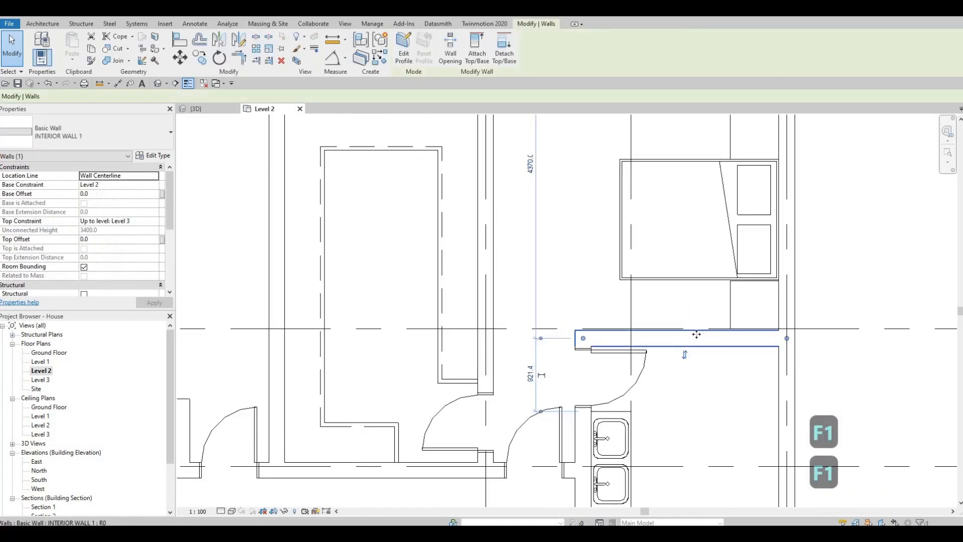
left_click(669, 340, "ctrl")
mouse_move(665, 329)
left_mouse_down()
mouse_move(656, 344)
mouse_move(659, 331)
left_mouse_up()
key("Escape")
middle_click_drag(729, 285, 687, 345)
scroll(688, 345, "down", 1)
key("Escape")
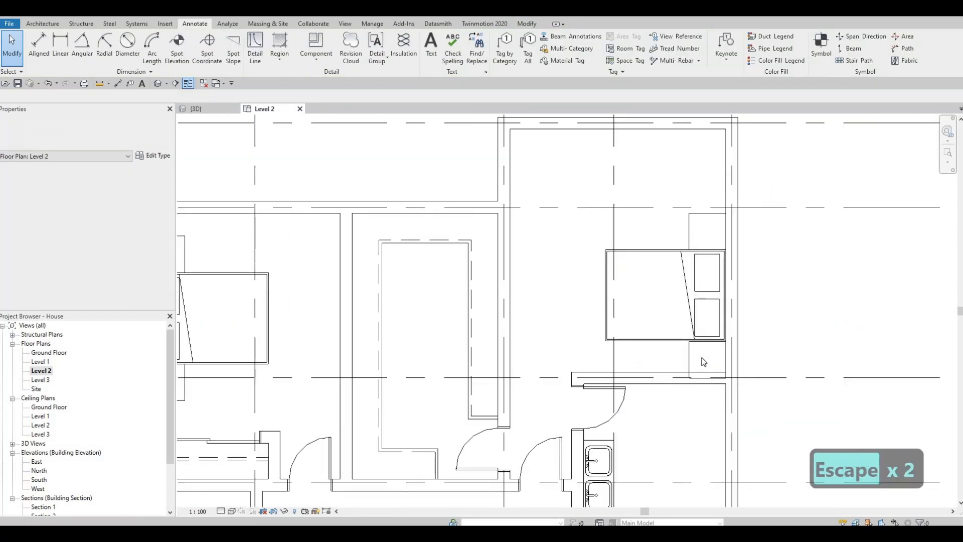
key("Escape")
left_click(702, 356)
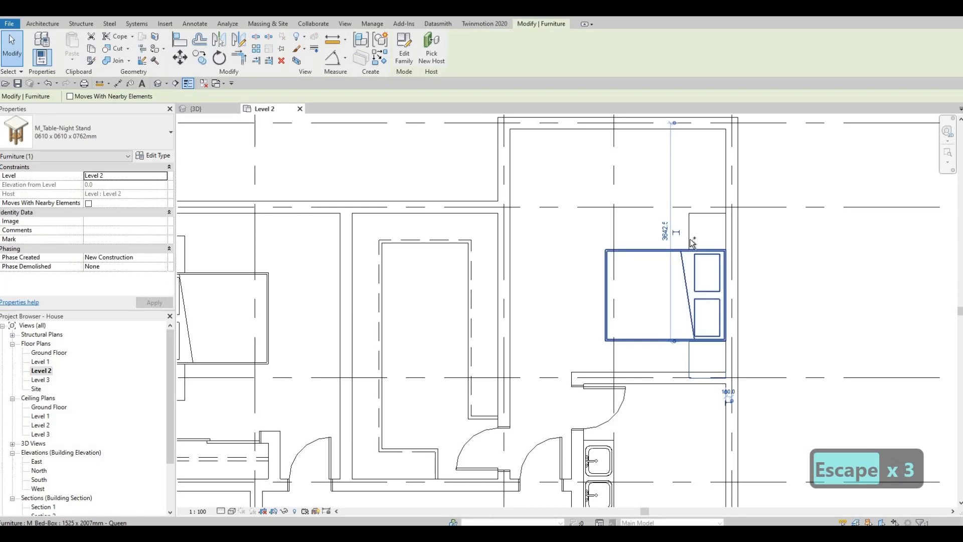
mouse_move(688, 240)
left_mouse_down()
mouse_move(687, 212)
mouse_move(680, 231)
left_mouse_up()
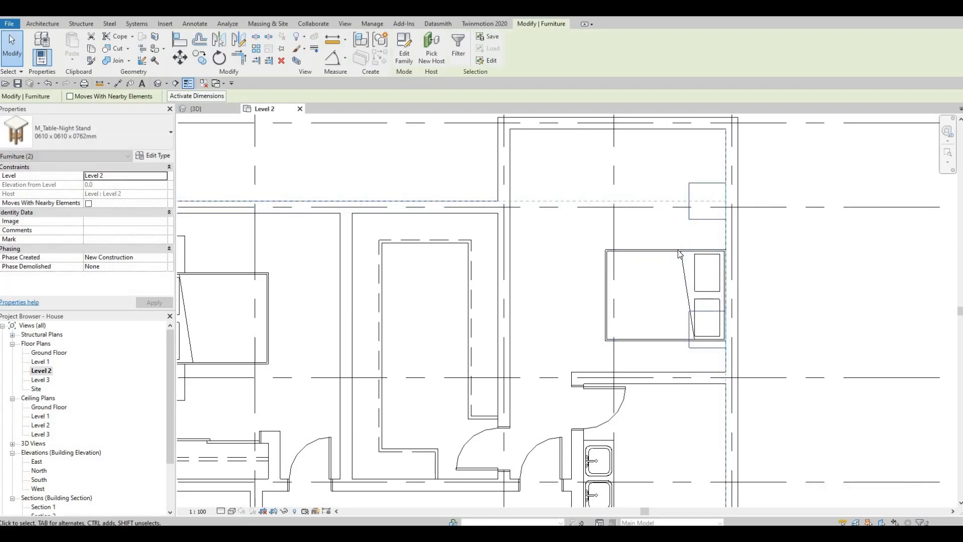
key("Escape")
Move the bed up so its upper corner meets the night stand's lower corner
left_click(679, 254)
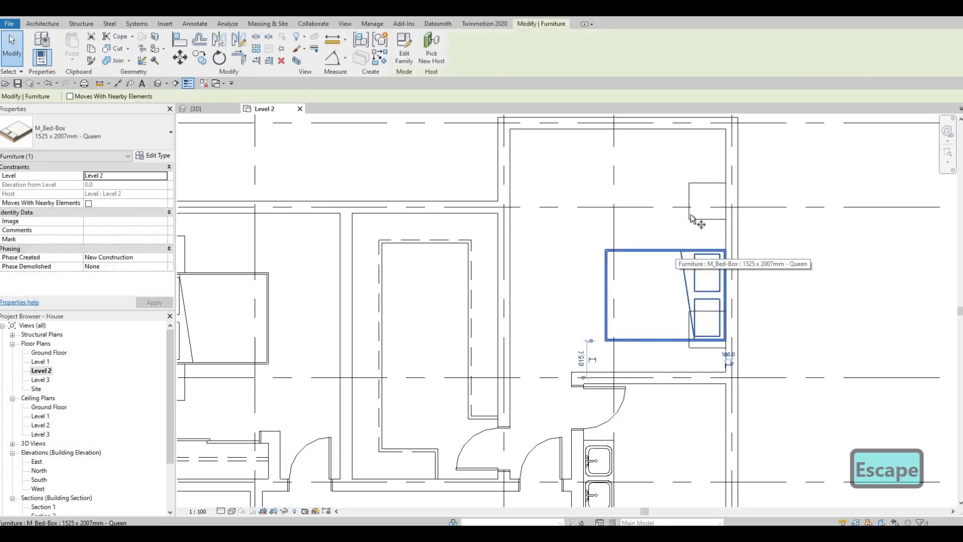
key("m")
key("v")
scroll(750, 264, "up", 5)
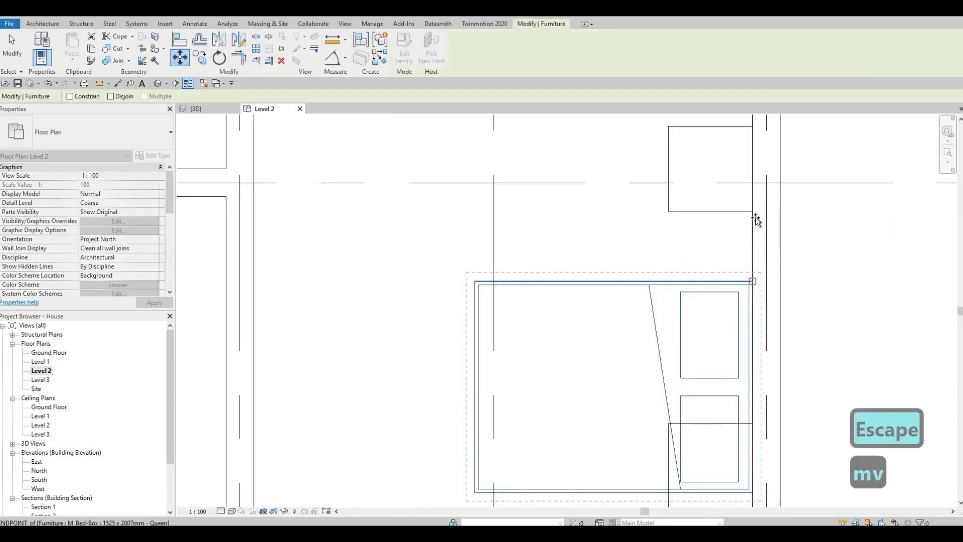
left_click(752, 211)
key("Escape")
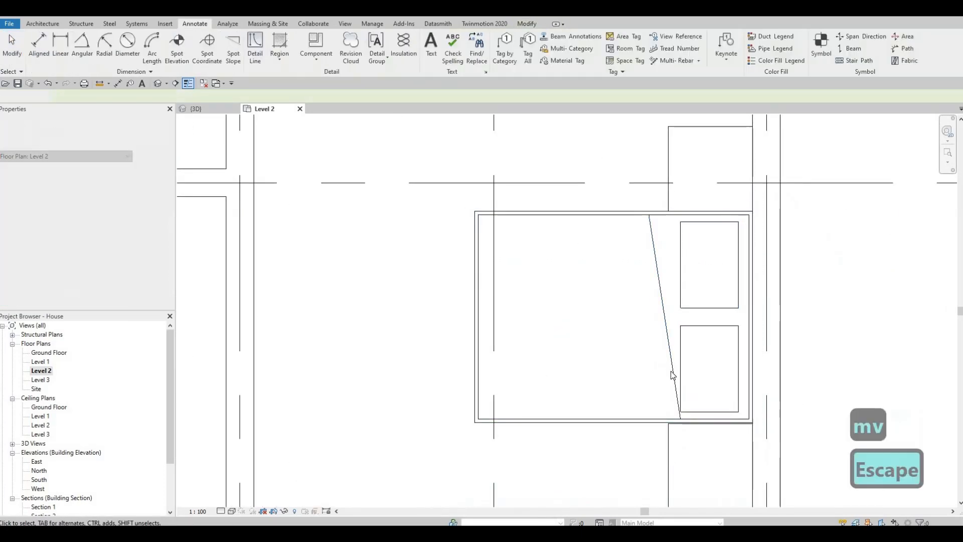
key("Escape")
Move the other night stand to align its corner with the bed's lower edge
scroll(743, 352, "down", 2)
scroll(744, 376, "up", 4)
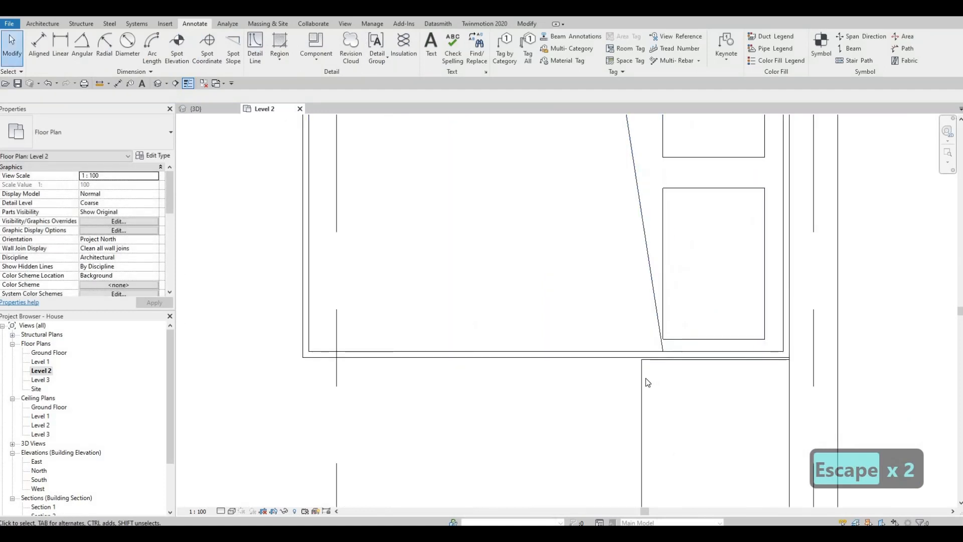
left_click(644, 378)
key("m")
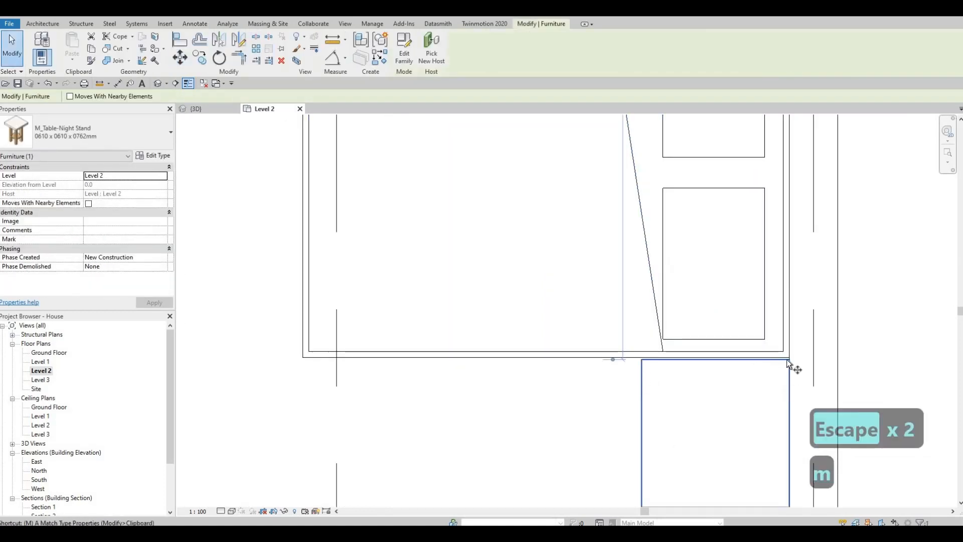
key("v")
scroll(820, 362, "up", 3)
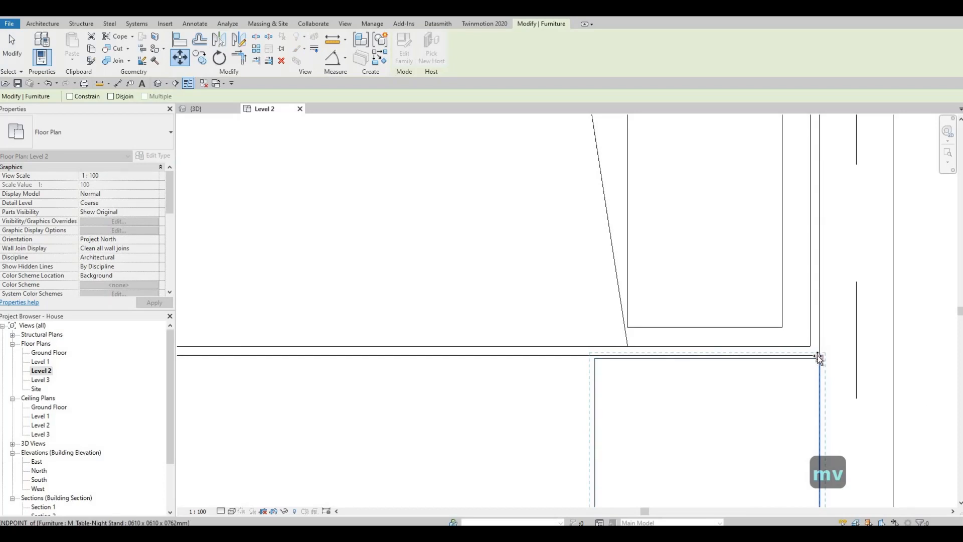
left_click(818, 355)
left_click(554, 321)
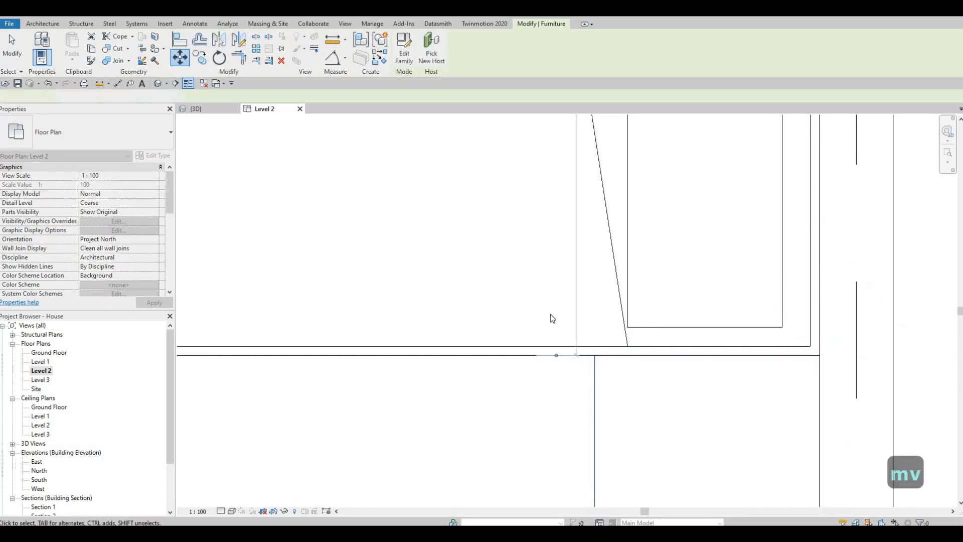
key("Escape")
key("Escape")
scroll(610, 295, "down", 6)
key("Escape")
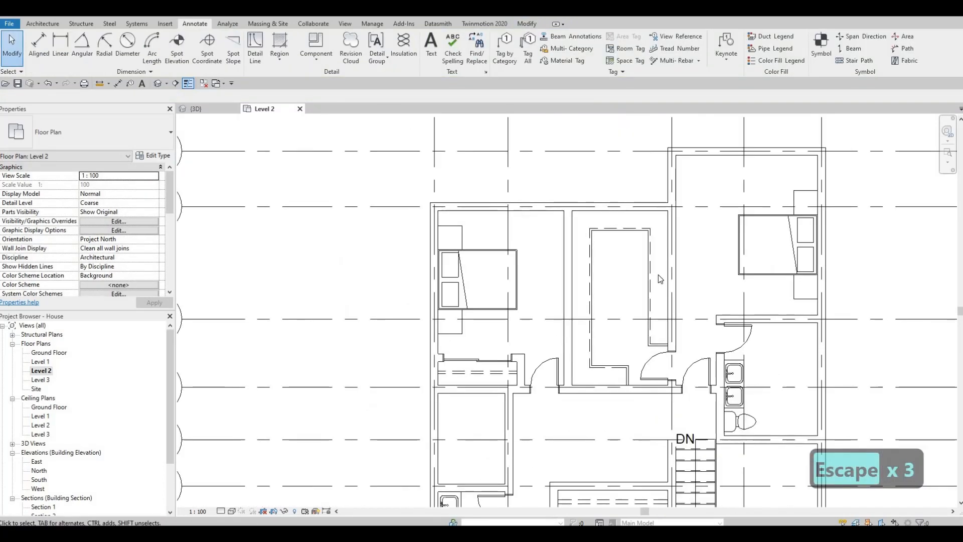
Load the M_Table Lamp - Hemispheric family from the Lighting, Architectural, Internal library folder
middle_click_drag(660, 278, 680, 272)
key("Escape")
middle_click_drag(845, 203, 875, 207)
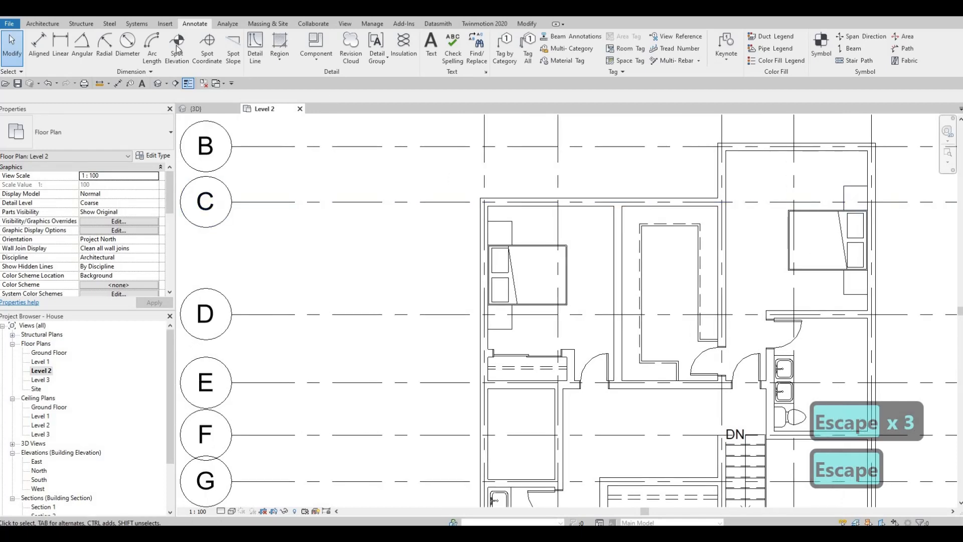
left_click(165, 23)
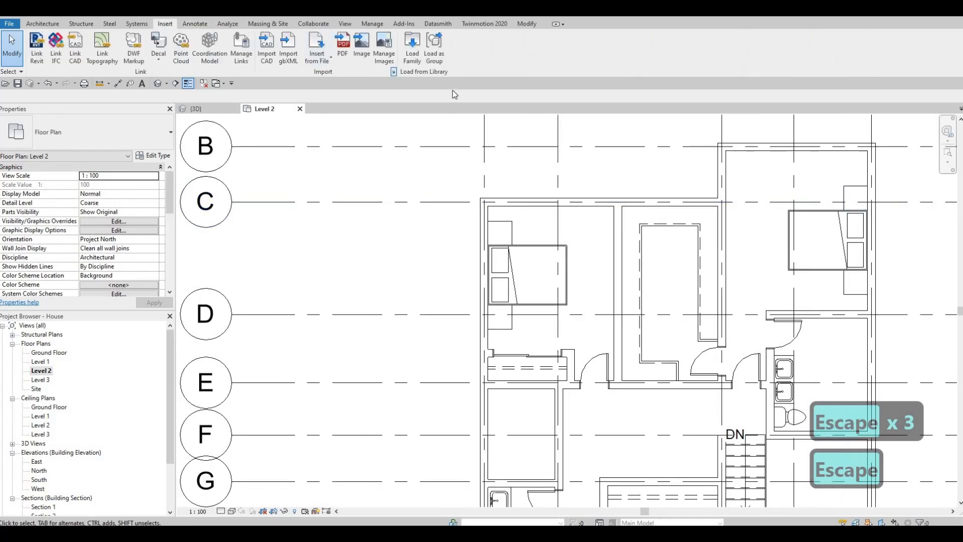
left_click(412, 47)
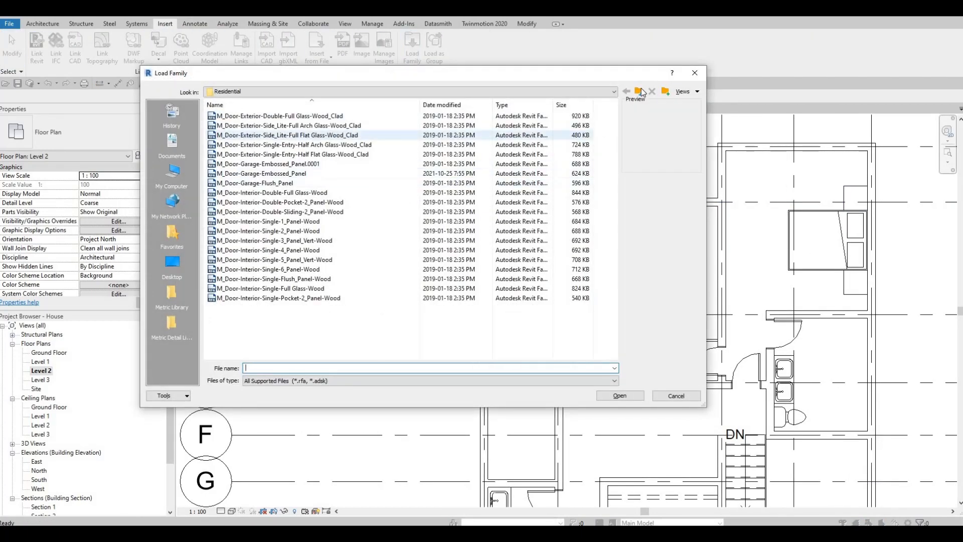
left_click(639, 91)
left_click(639, 91)
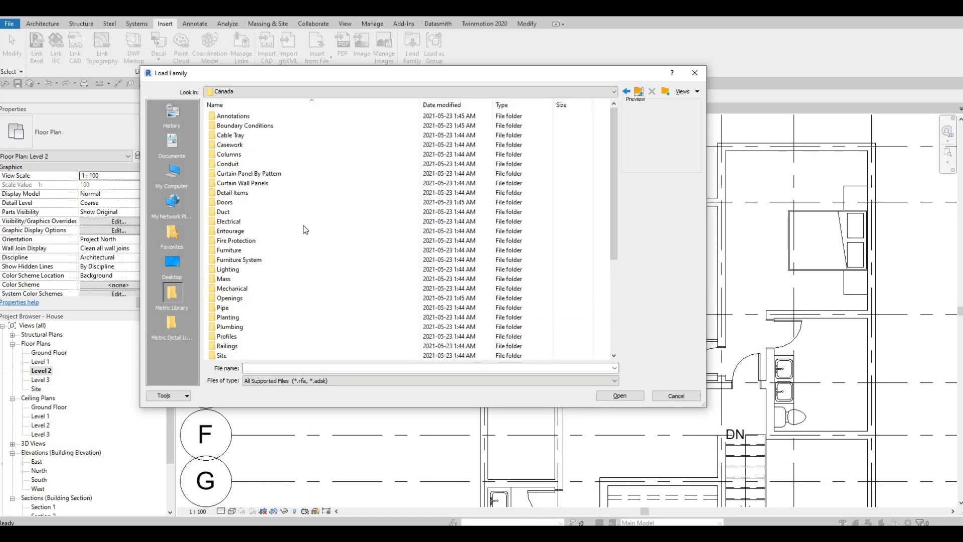
scroll(249, 233, "down", 2)
left_click(251, 220)
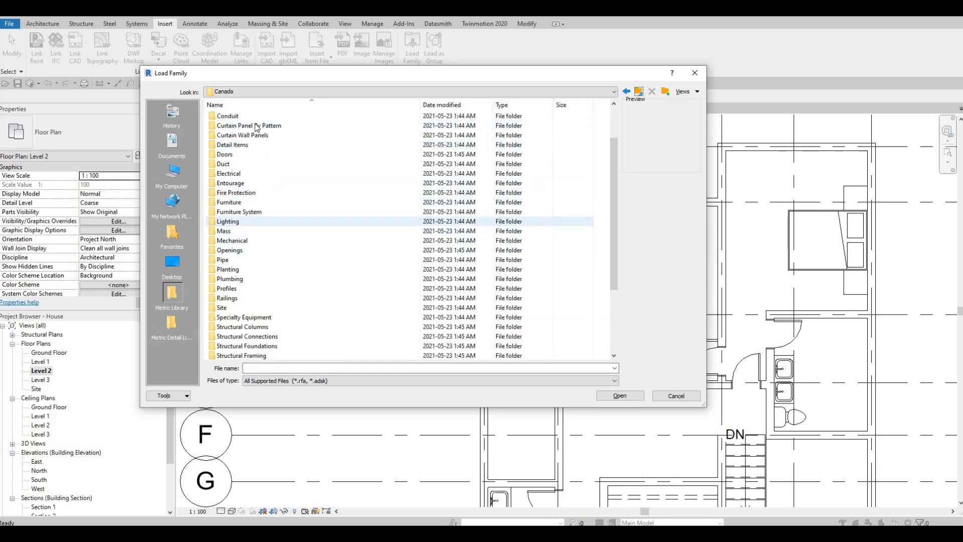
double_click(246, 122)
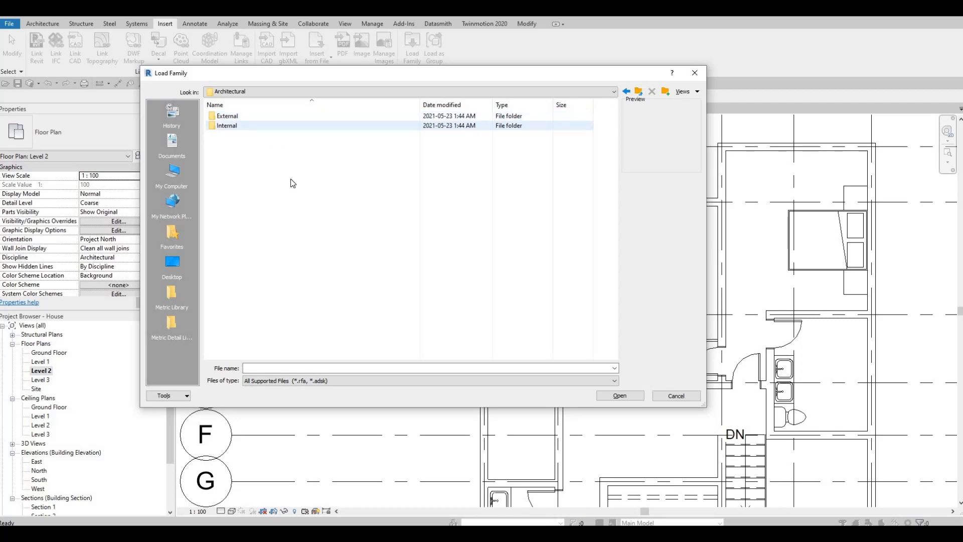
double_click(226, 125)
scroll(254, 301, "down", 3)
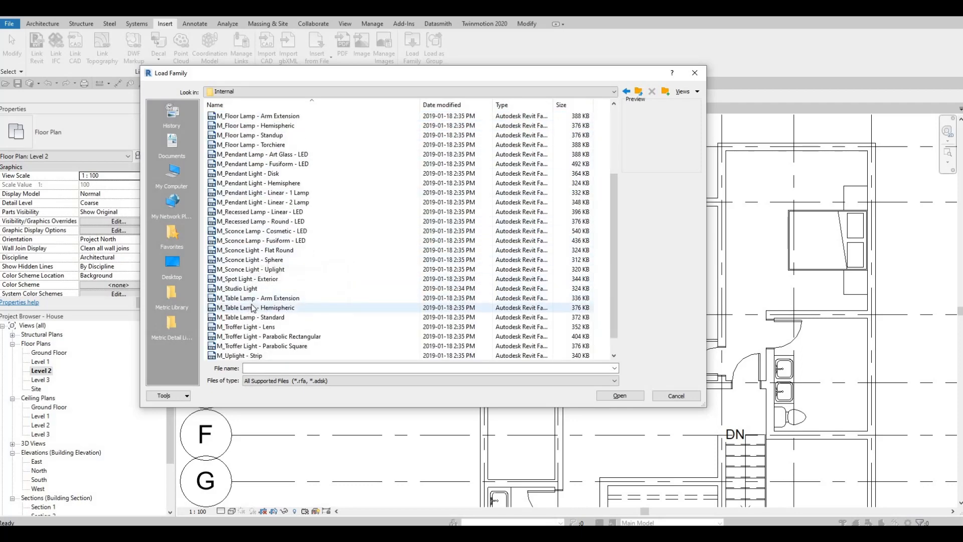
left_click(245, 308)
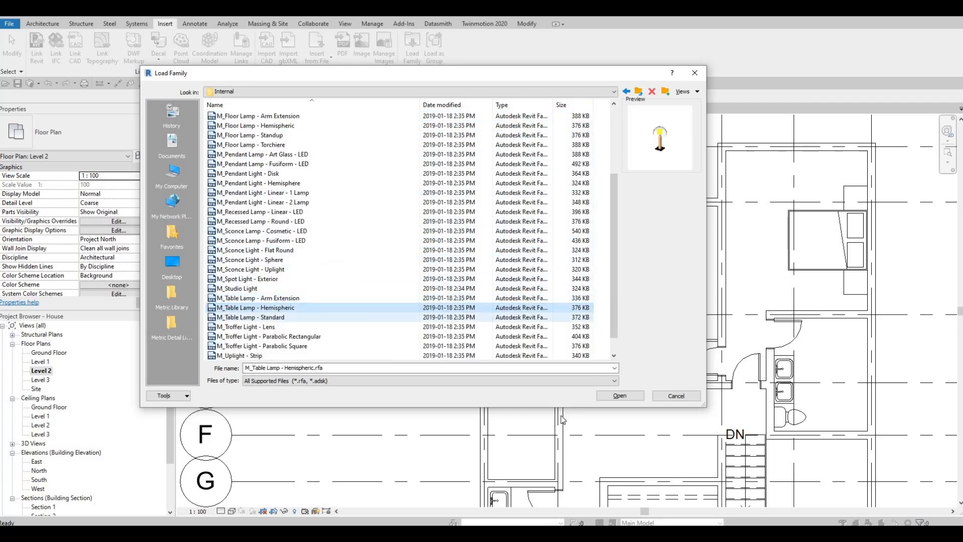
left_click(598, 394)
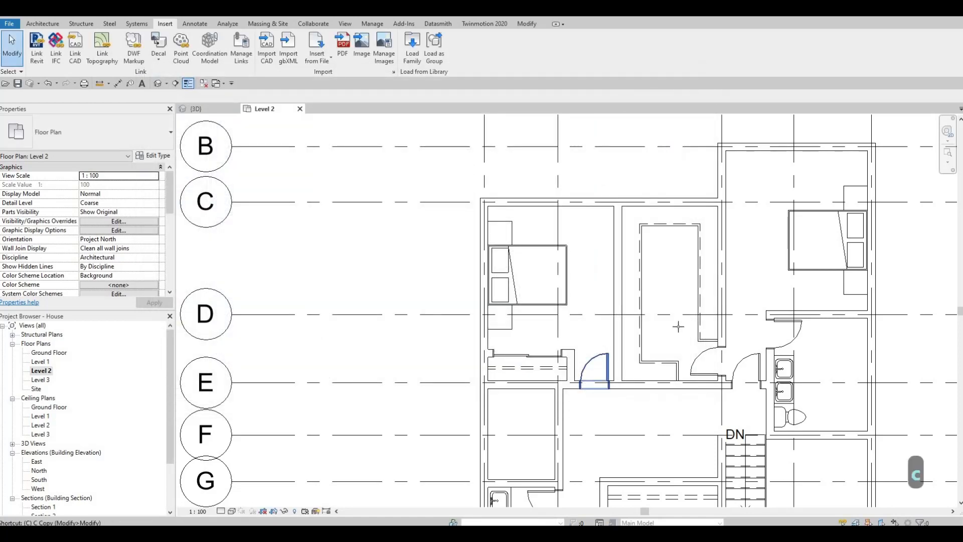
Place a table lamp on the night stand above the bed in the upper-right bedroom
key("c")
key("m")
scroll(667, 241, "up", 2)
scroll(656, 249, "up", 2)
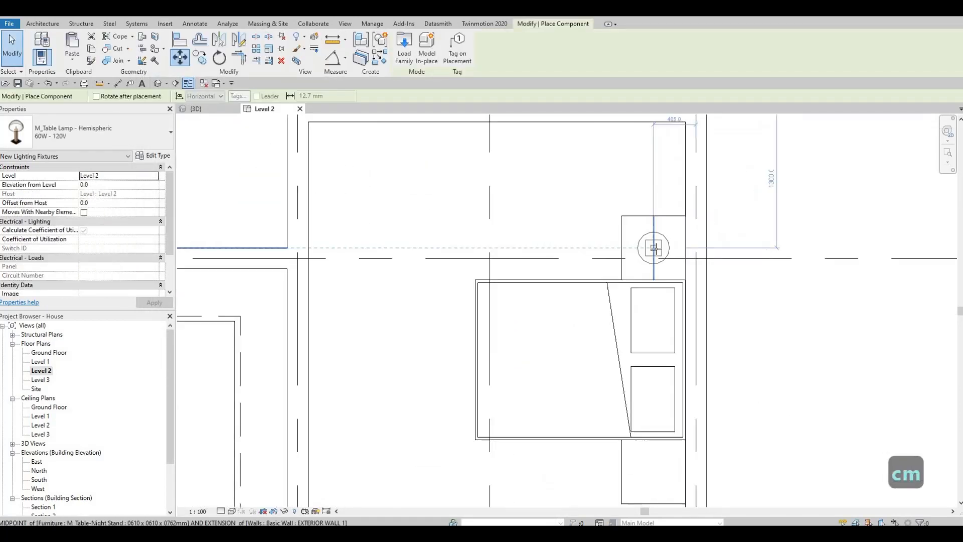
left_click(653, 247)
key("Escape")
key("Escape")
key("Escape")
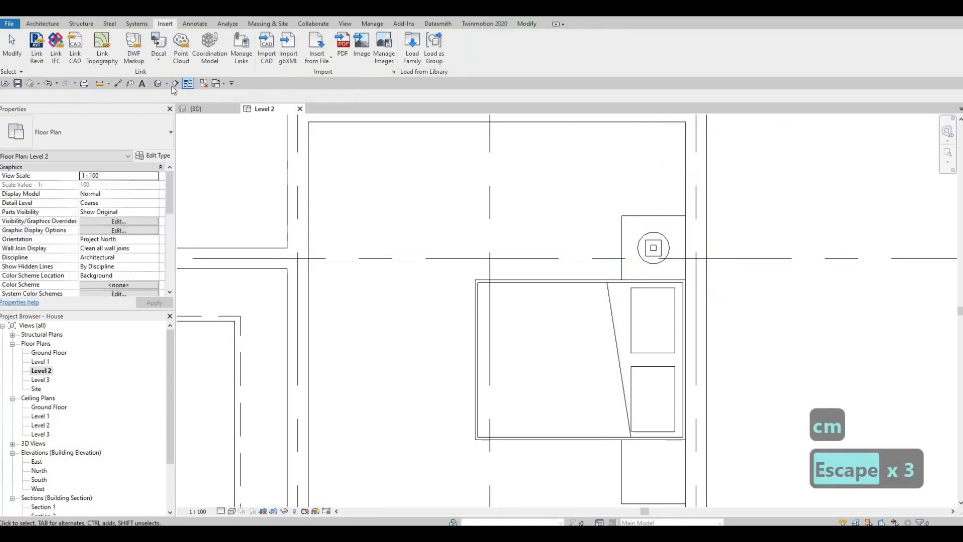
Draw a section line through the night stand and lamp and flip its viewing direction
left_click(557, 323)
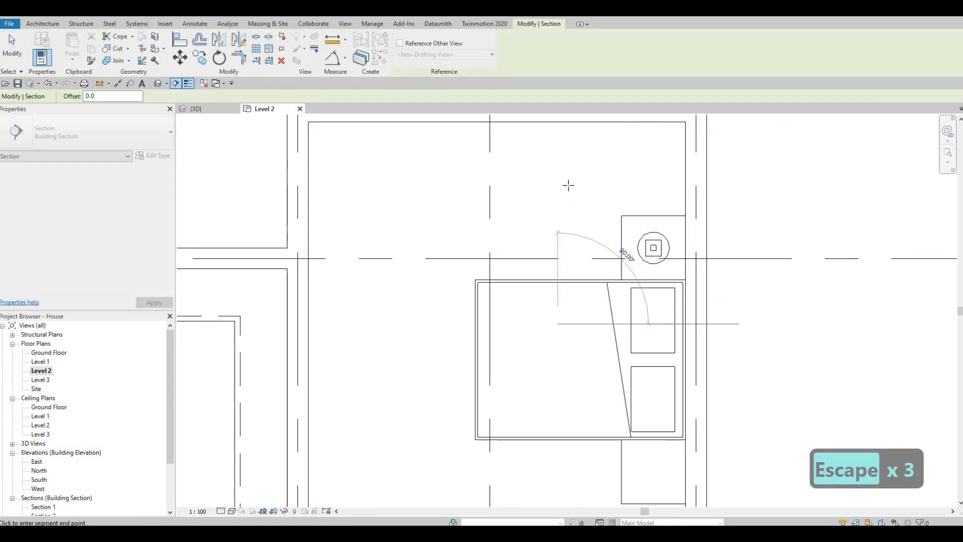
left_click(558, 241)
key("Escape")
key("Escape")
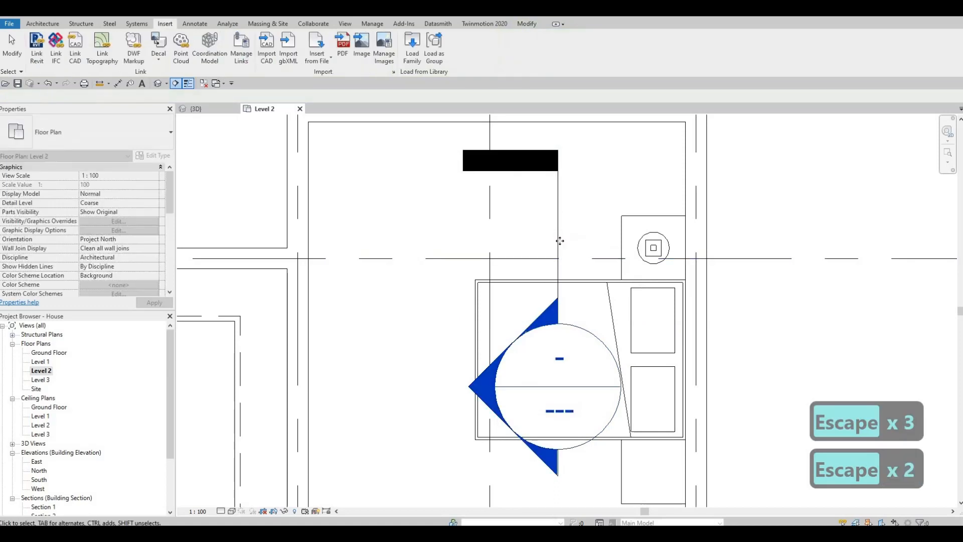
scroll(584, 279, "down", 1)
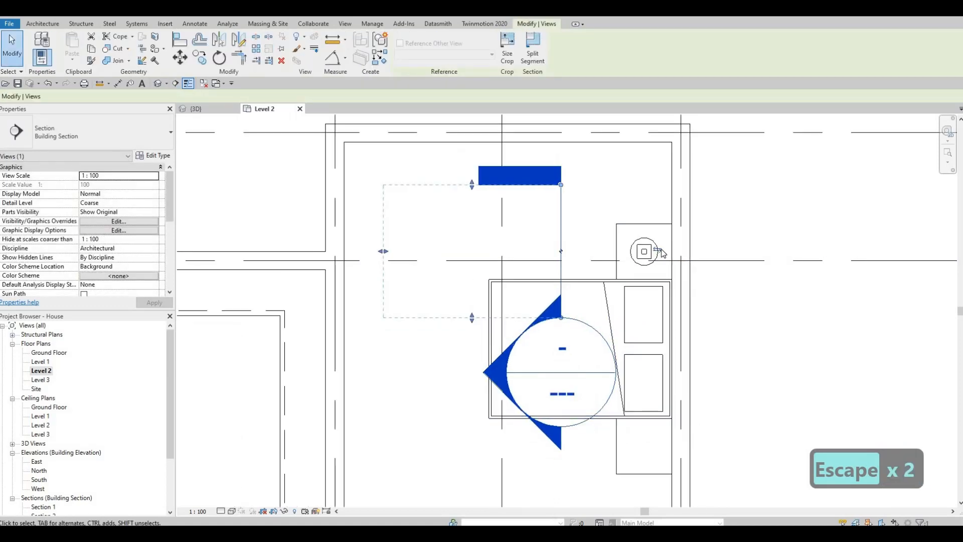
left_click(658, 250)
key("Escape")
key("Escape")
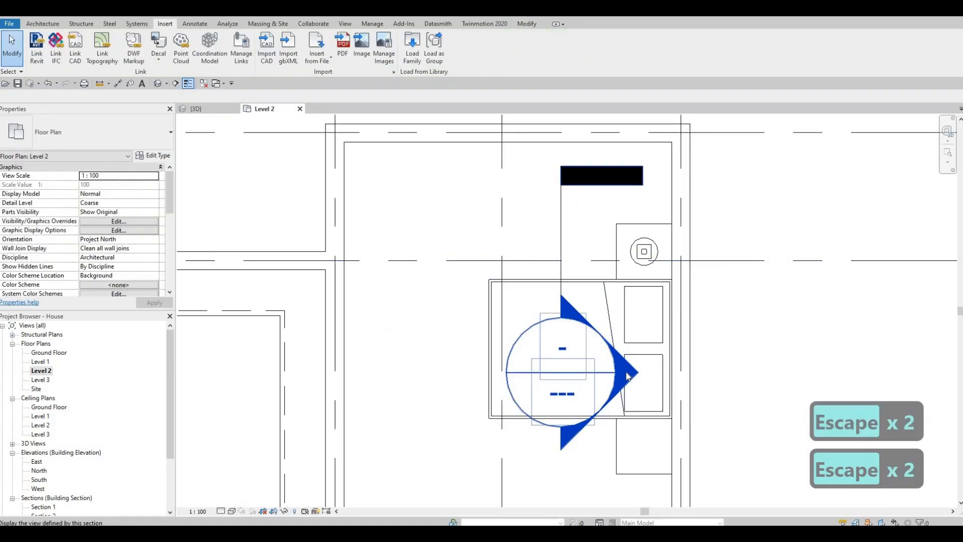
Open the section view and align the lamp's base to the top of the night stand
double_click(593, 341)
scroll(571, 274, "up", 2)
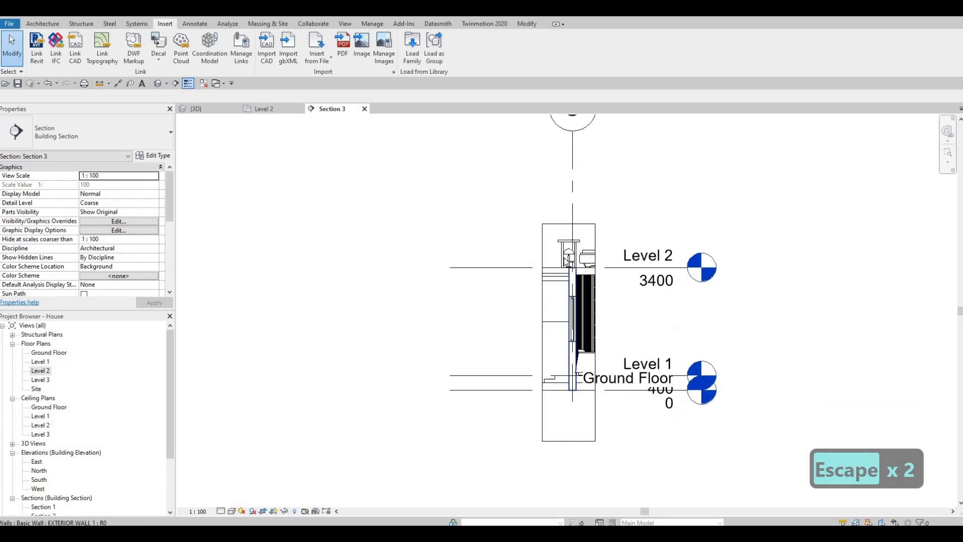
scroll(570, 271, "up", 3)
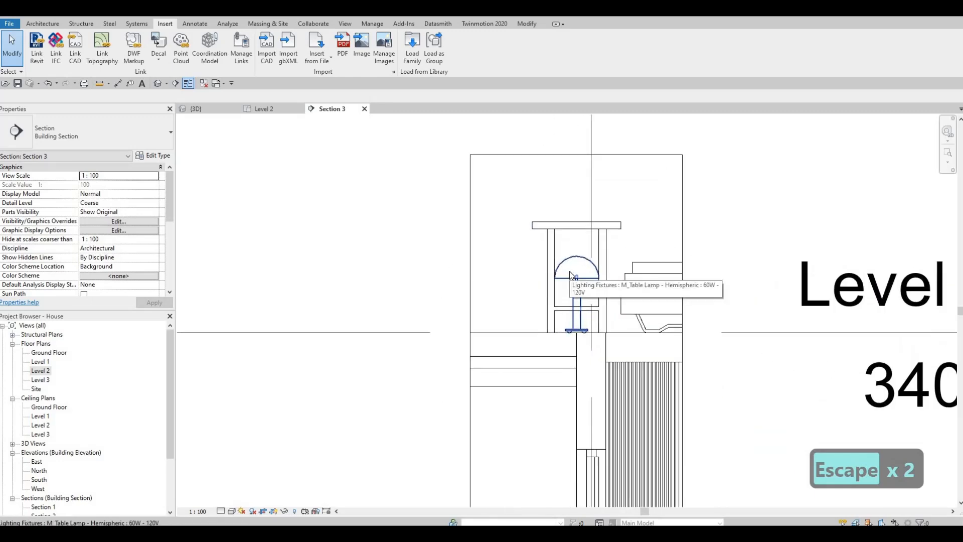
key("a")
key("l")
scroll(562, 220, "up", 2)
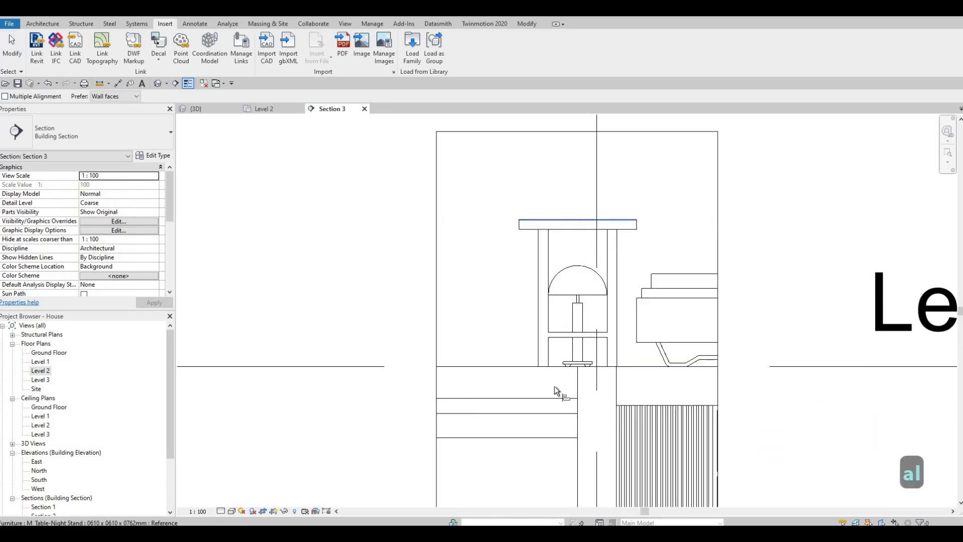
scroll(574, 372, "up", 1)
scroll(574, 372, "up", 2)
key("Tab")
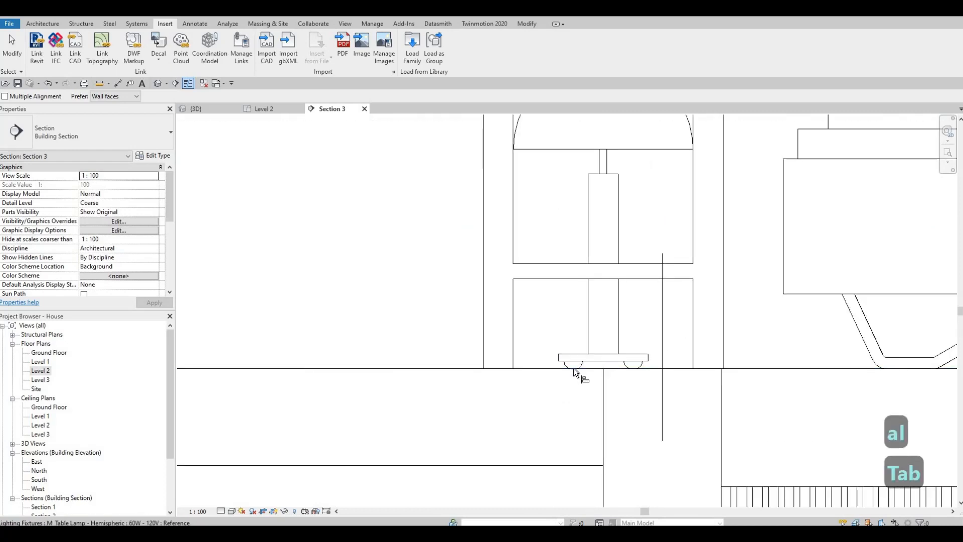
scroll(573, 369, "up", 1)
key("Tab")
left_click(574, 370)
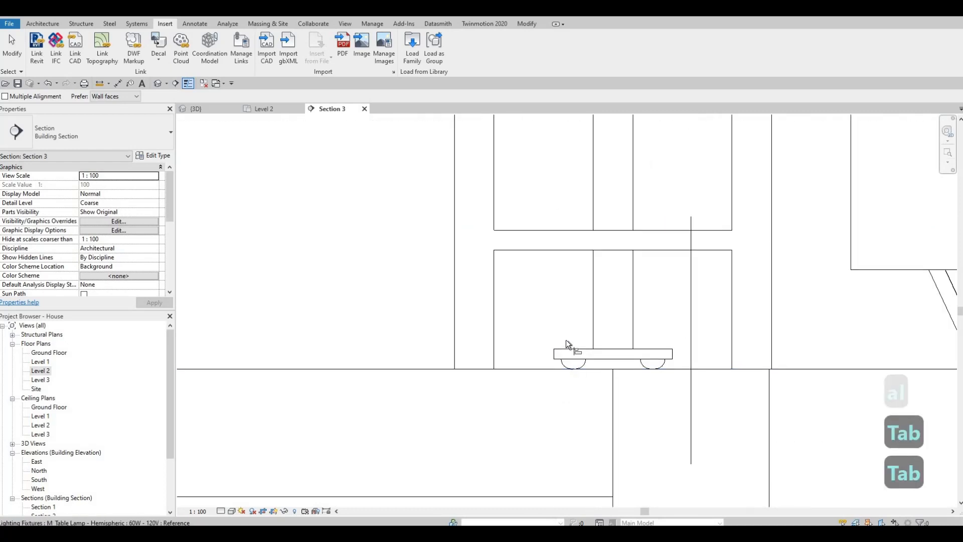
scroll(561, 316, "down", 3)
key("Escape")
key("Escape")
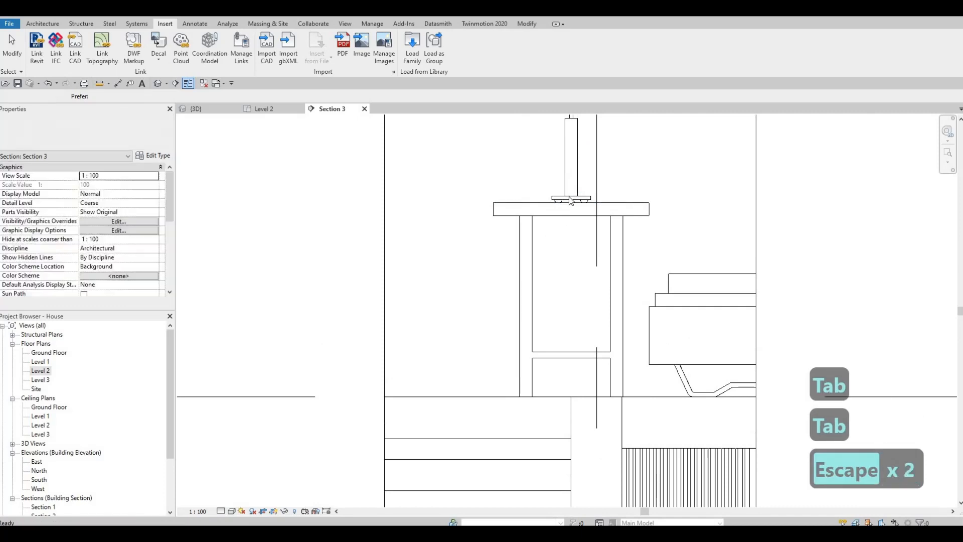
left_click(572, 160)
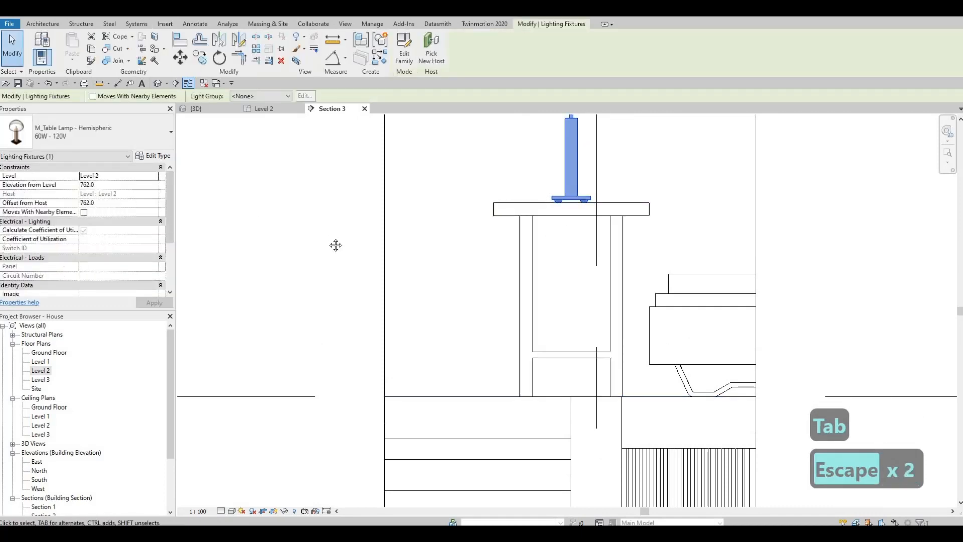
key("Escape")
key("Escape")
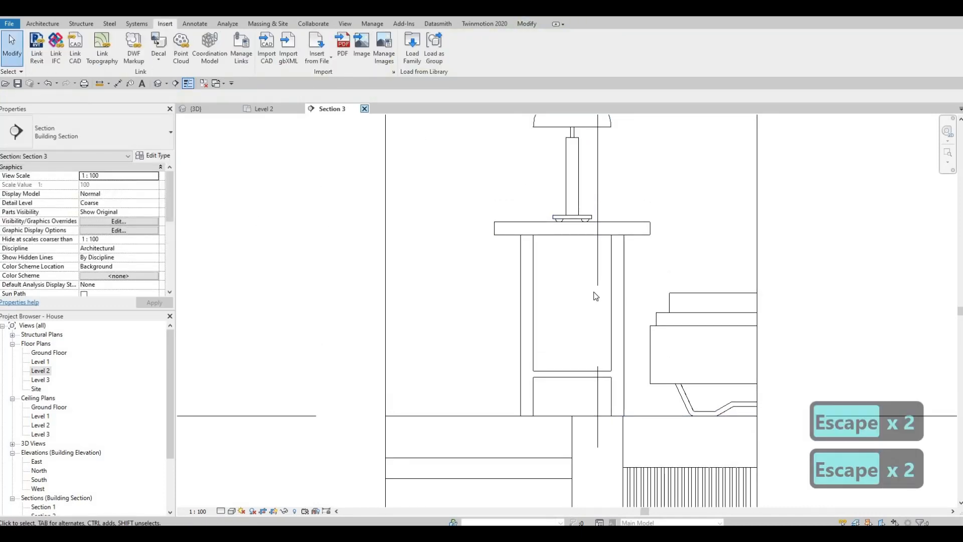
Close the section view and delete the section line from the Level 2 plan
left_click(364, 108)
key("Escape")
left_click(561, 222)
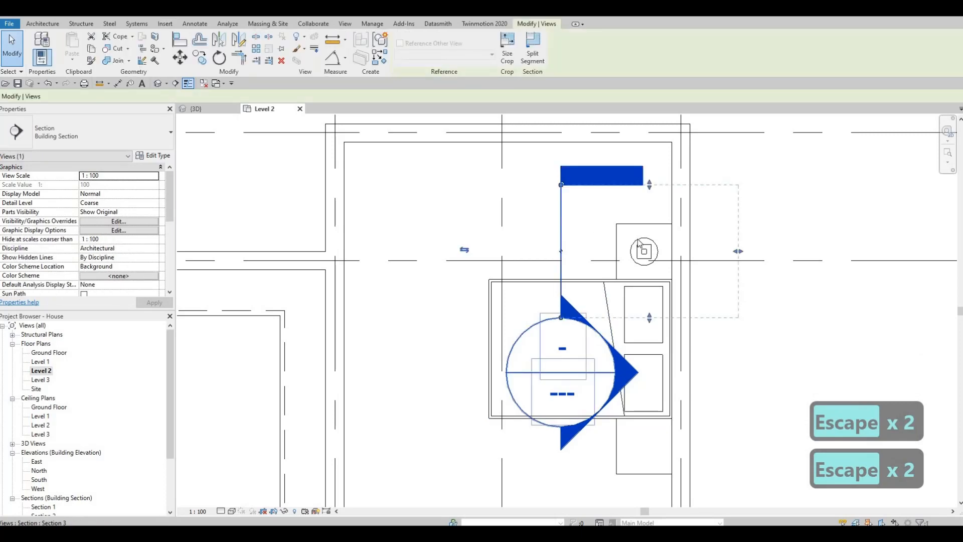
key("Delete")
key("Return")
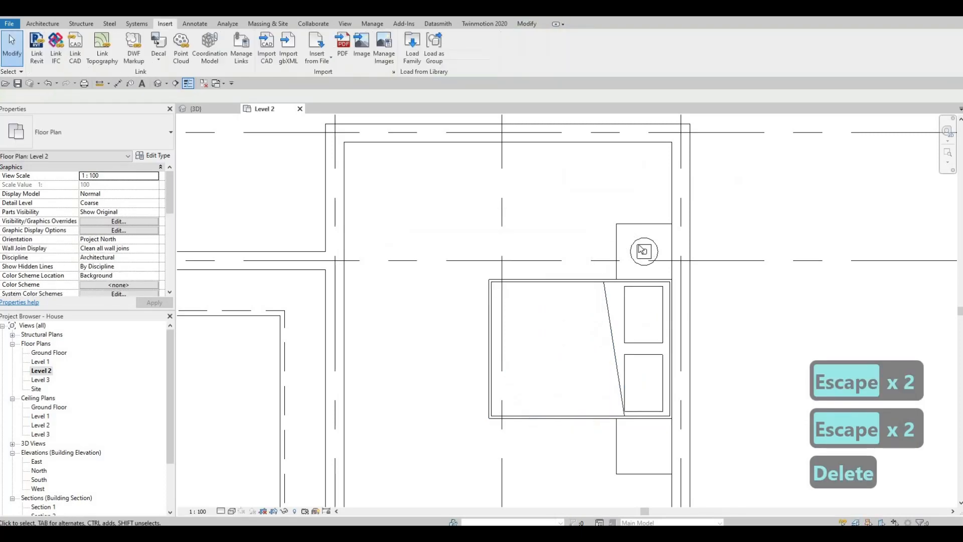
Create a similar lamp and place it on the lower night stand of the upper-right bedroom
key("Escape")
key("Escape")
left_click(641, 251)
key("c")
key("s")
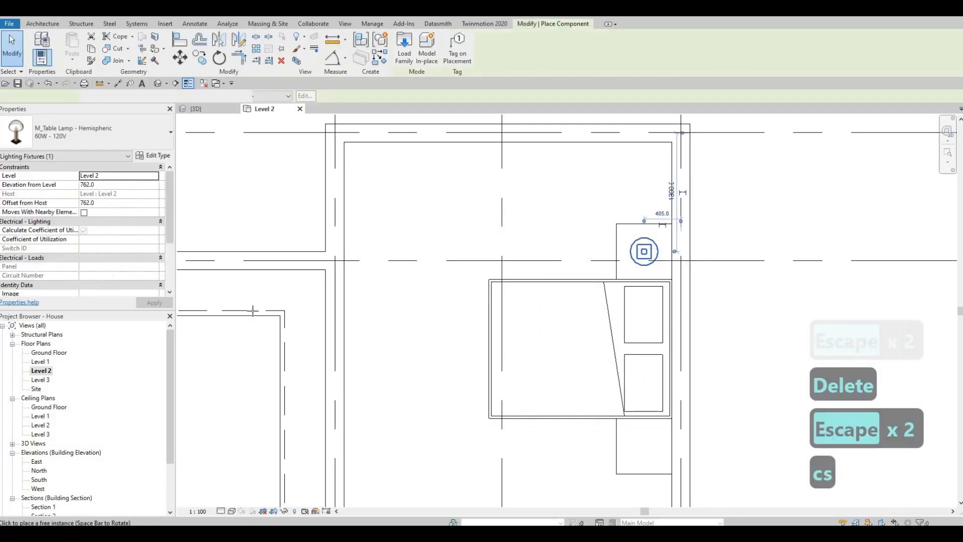
middle_click_drag(654, 441, 663, 326)
scroll(663, 326, "up", 1)
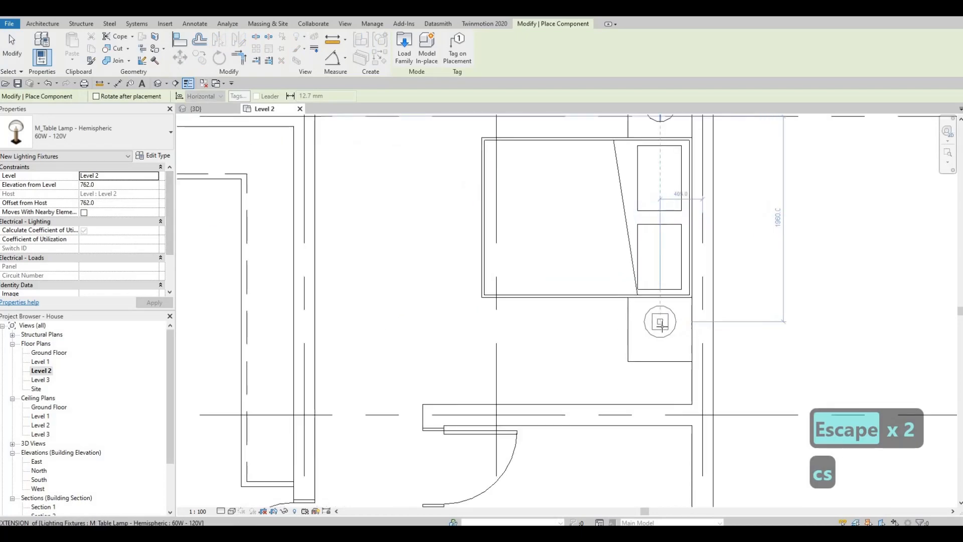
left_click(659, 329)
scroll(640, 288, "down", 3)
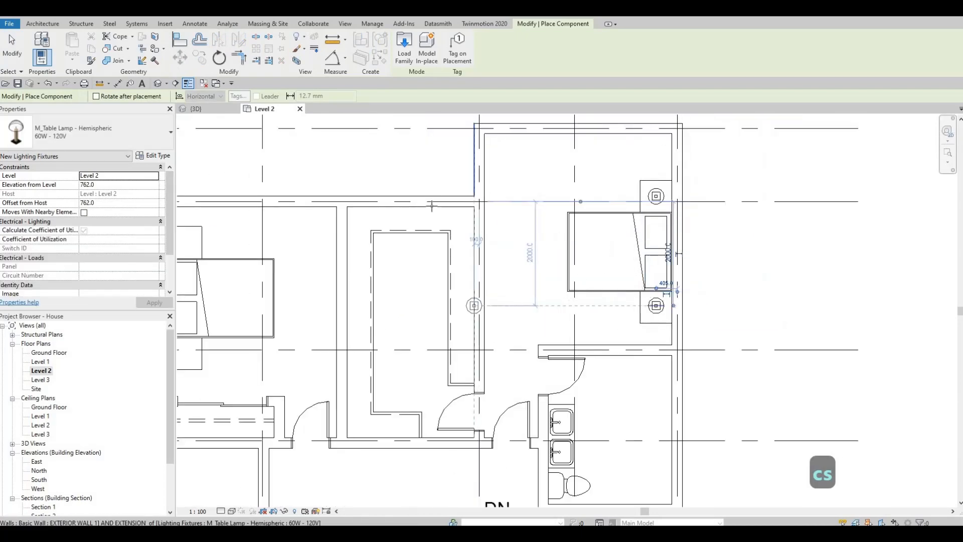
Place lamps on both night stands beside the bed in the upper-left bedroom
middle_click_drag(246, 263, 474, 216)
scroll(464, 226, "down", 1)
scroll(409, 182, "up", 1)
scroll(453, 230, "up", 4)
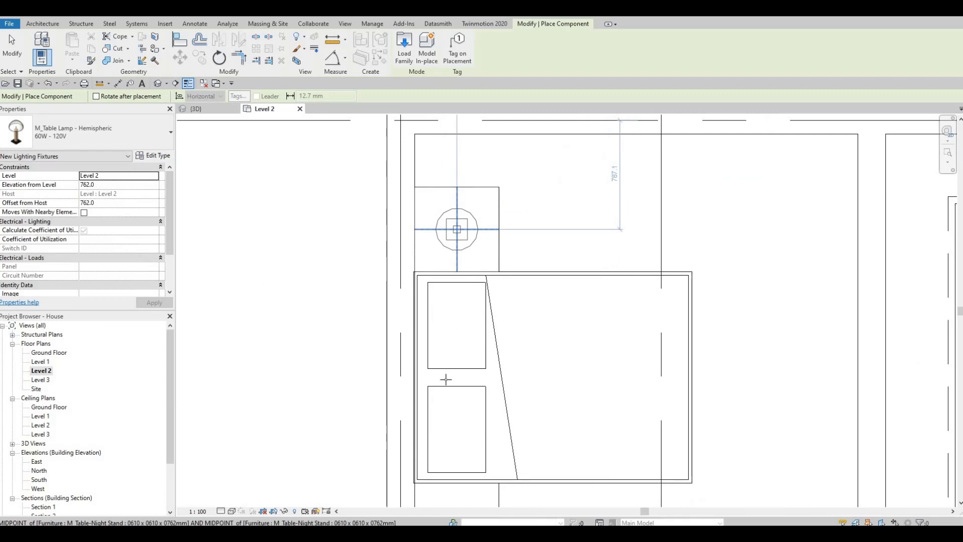
left_click(457, 229)
scroll(449, 399, "down", 2)
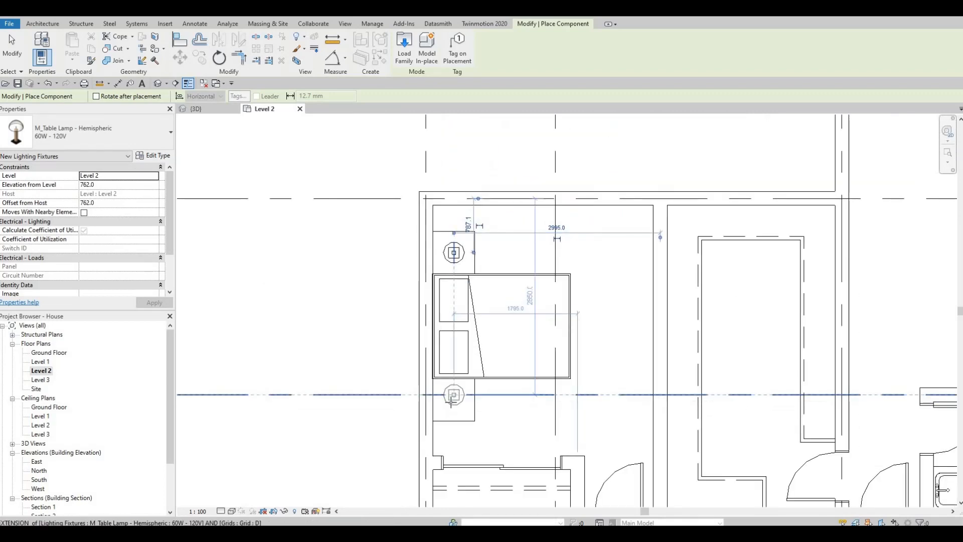
scroll(453, 399, "up", 2)
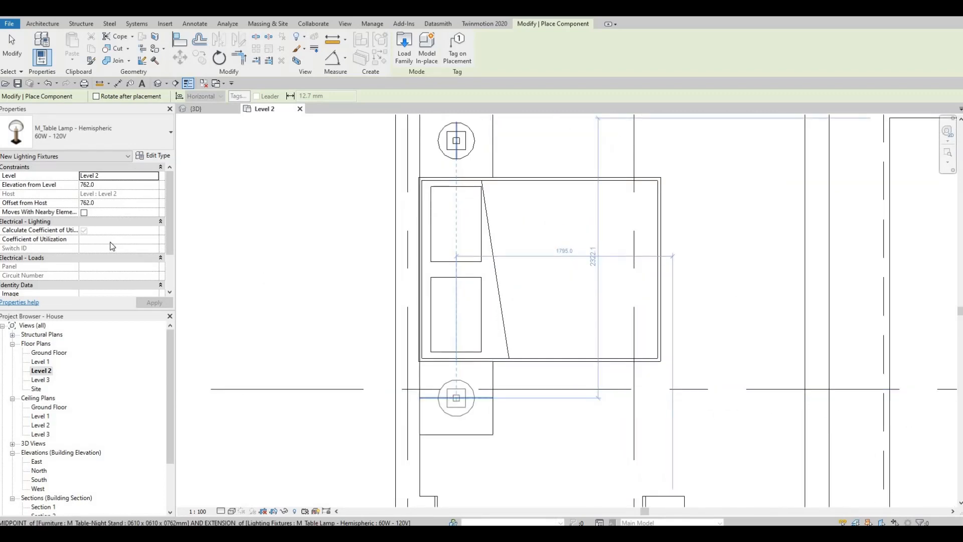
left_click(456, 398)
Place lamps on both night stands beside the bed in the lower bedroom
scroll(482, 337, "down", 2)
middle_click_drag(617, 408, 566, 244)
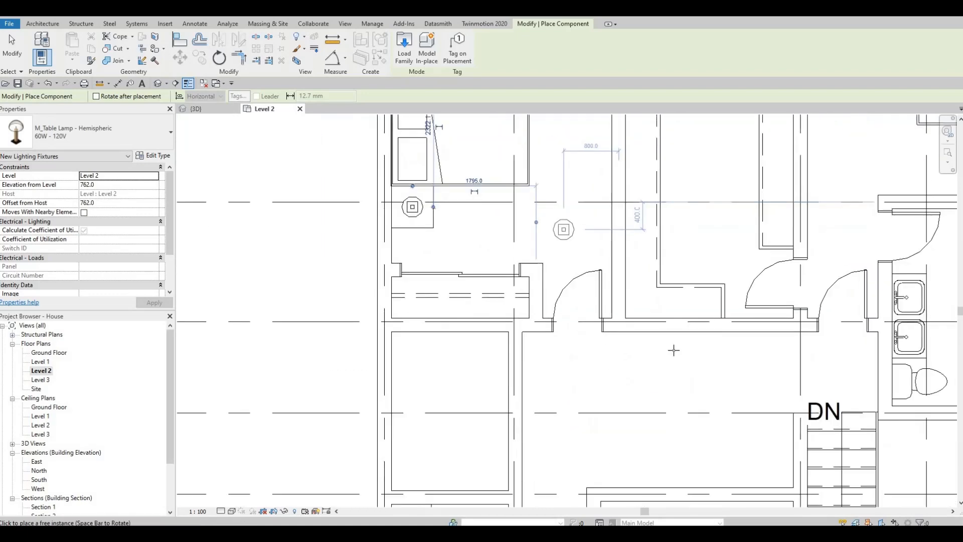
scroll(684, 426, "down", 1)
middle_click_drag(687, 434, 584, 256)
middle_click_drag(642, 365, 623, 275)
scroll(645, 275, "up", 2)
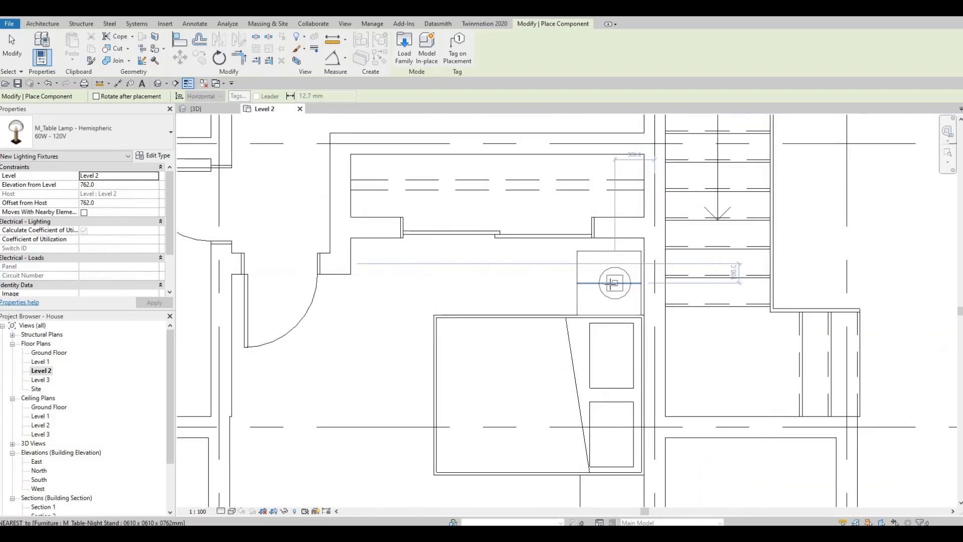
left_click(609, 283)
scroll(610, 291, "down", 5)
middle_click_drag(608, 353, 607, 300)
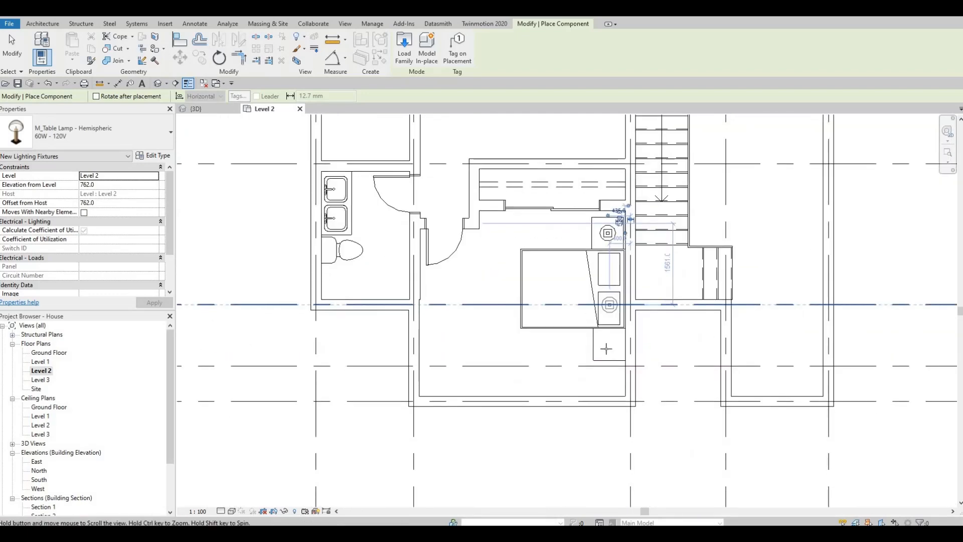
scroll(608, 336, "up", 4)
left_click(575, 317)
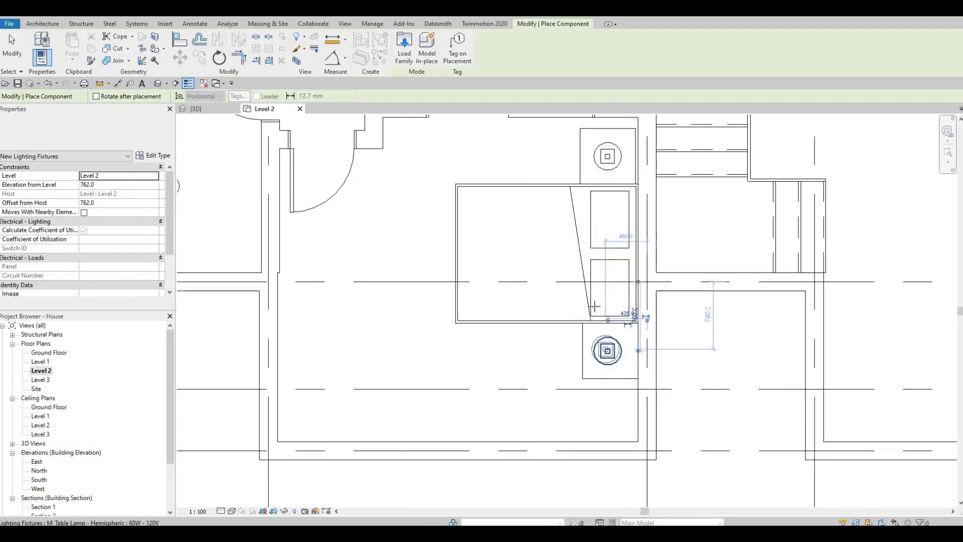
scroll(575, 321, "down", 3)
key("Escape")
middle_click_drag(629, 327, 607, 380)
scroll(618, 353, "down", 2)
key("Escape")
middle_click_drag(625, 153, 580, 325)
middle_click_drag(594, 266, 615, 226)
key("Escape")
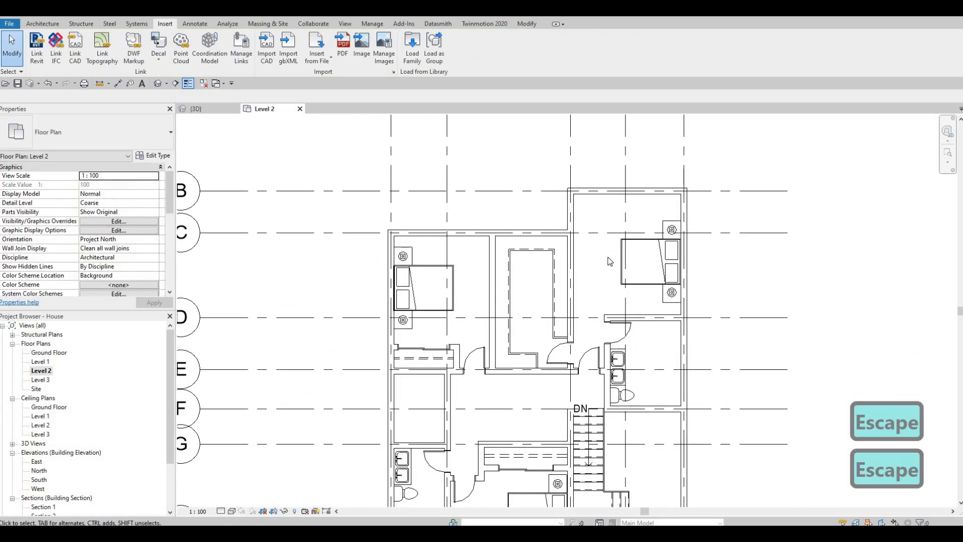
Load the M_Shower Stall-2D family from the Plumbing, Architectural, Fixtures, Showers library folder
scroll(610, 260, "down", 3)
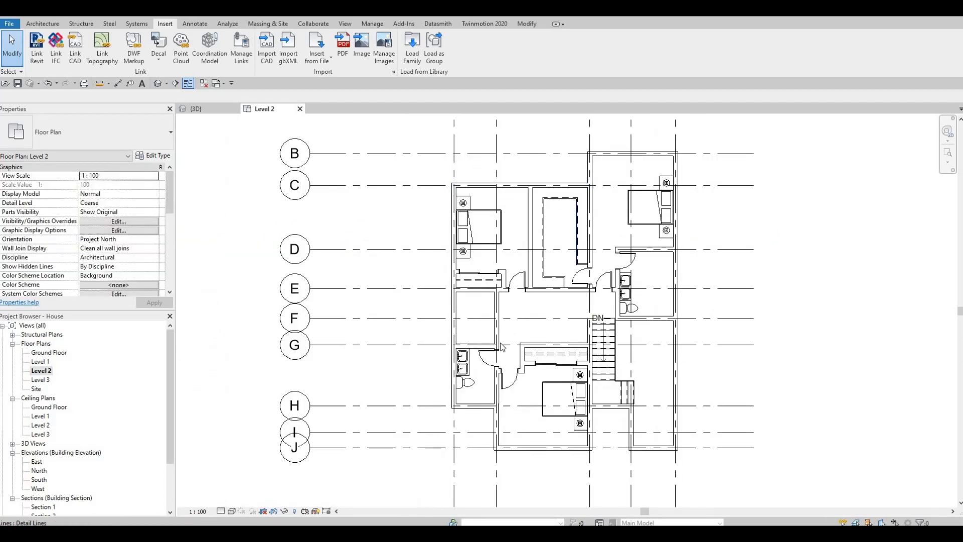
middle_click_drag(502, 344, 510, 262)
middle_click_drag(526, 333, 546, 353)
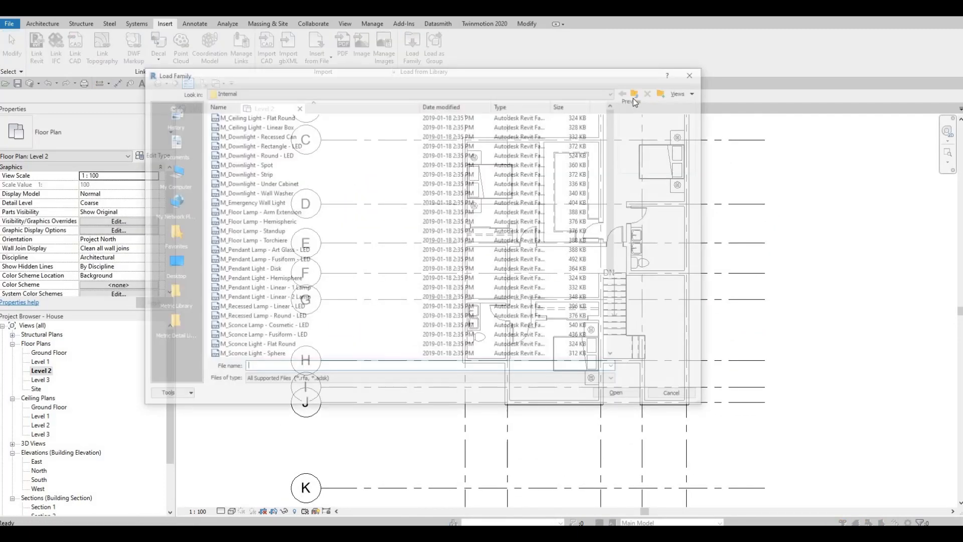
left_click(639, 91)
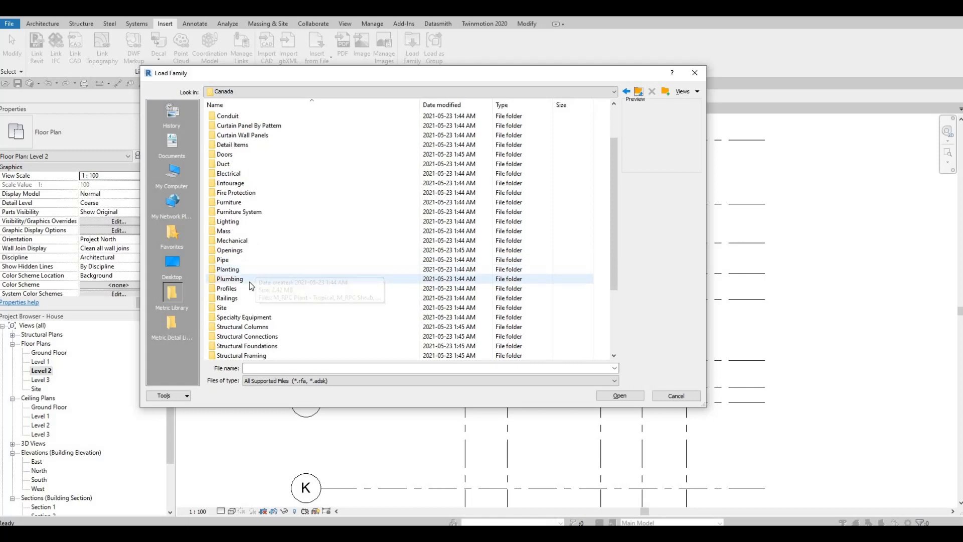
double_click(248, 280)
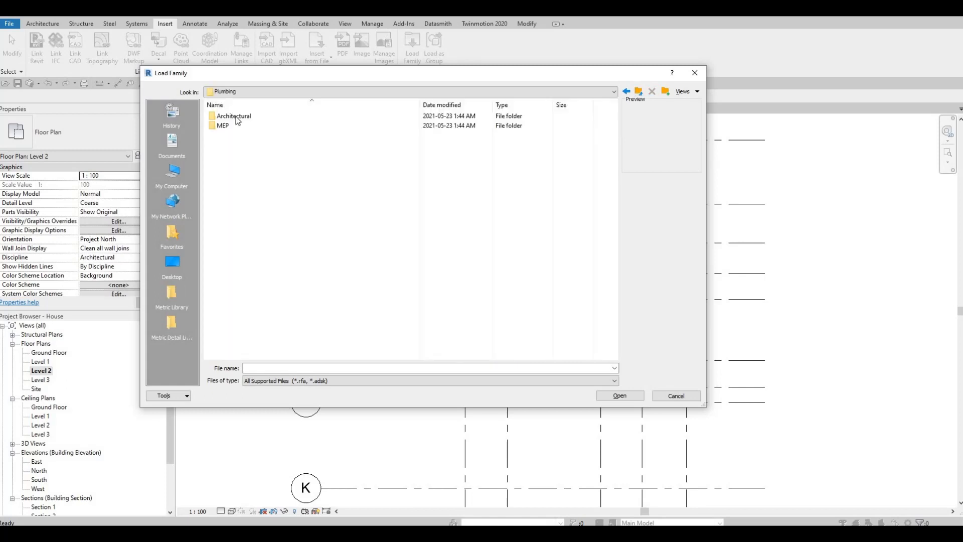
double_click(236, 123)
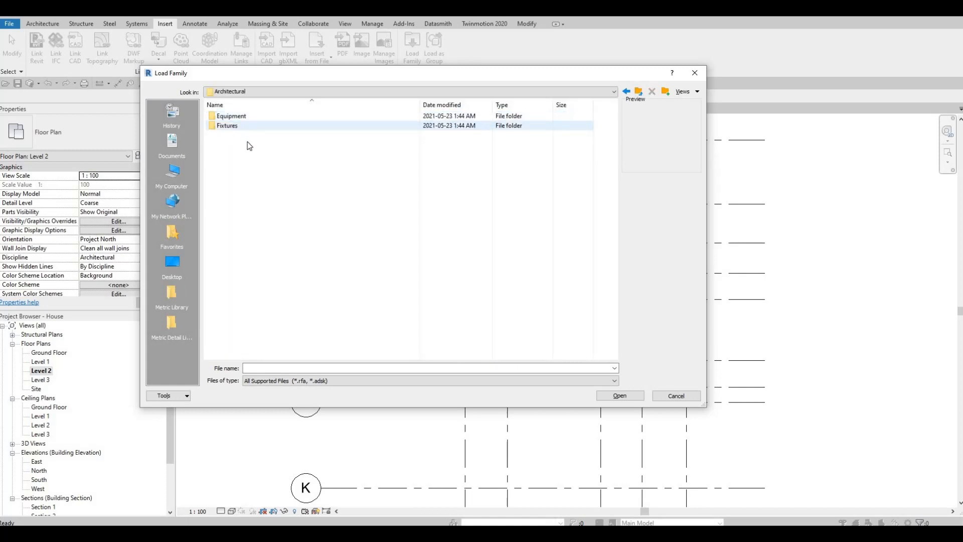
double_click(236, 126)
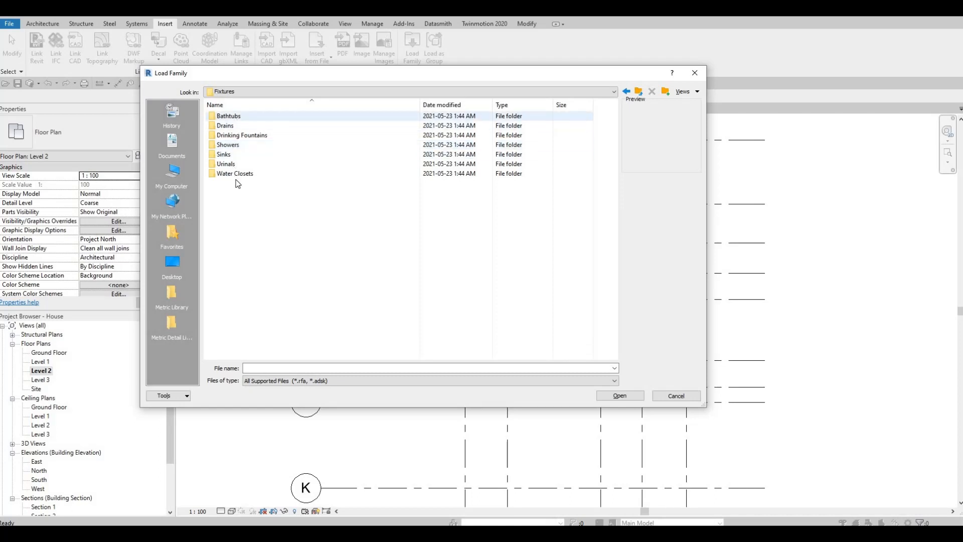
double_click(236, 145)
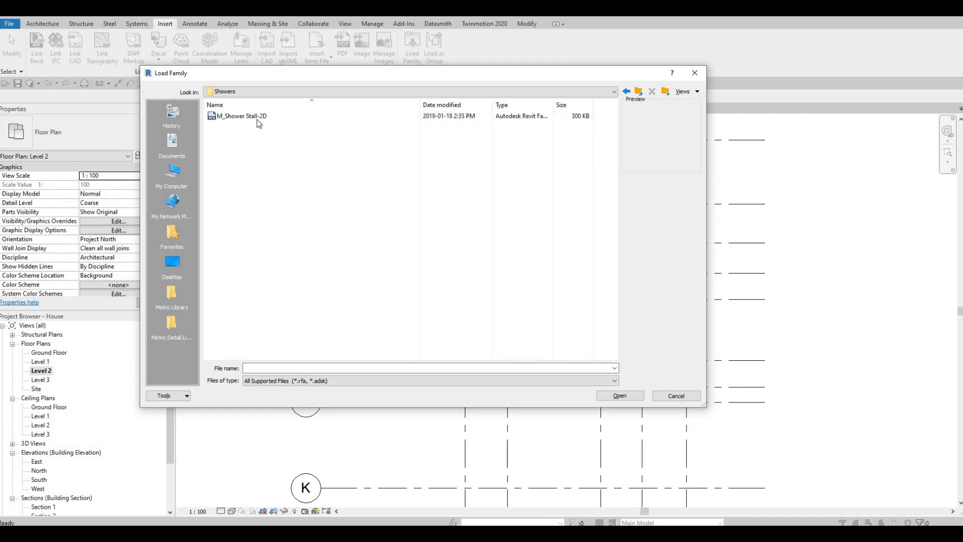
left_click(257, 117)
left_click(613, 395)
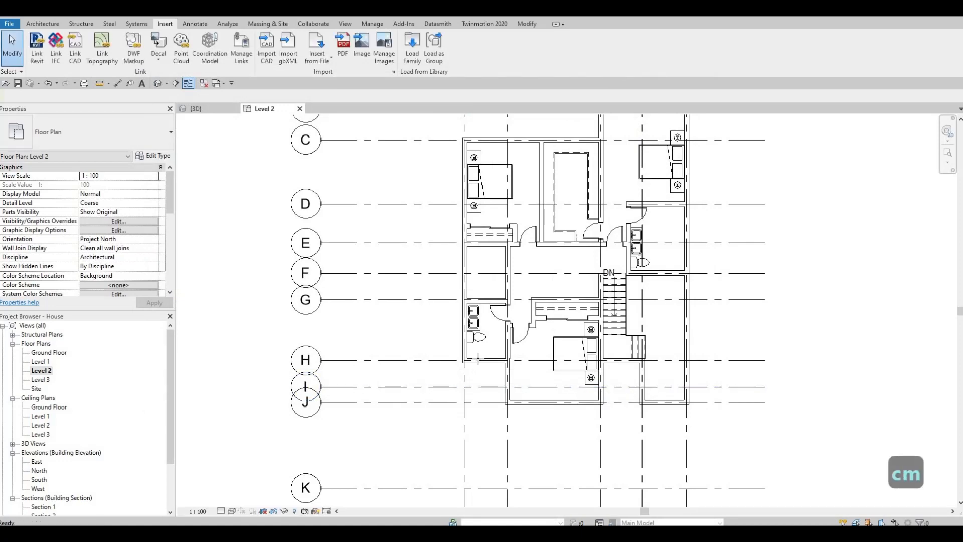
Place the M_Shower Stall-2D below the toilet in the lower-left bathroom
scroll(474, 366, "up", 6)
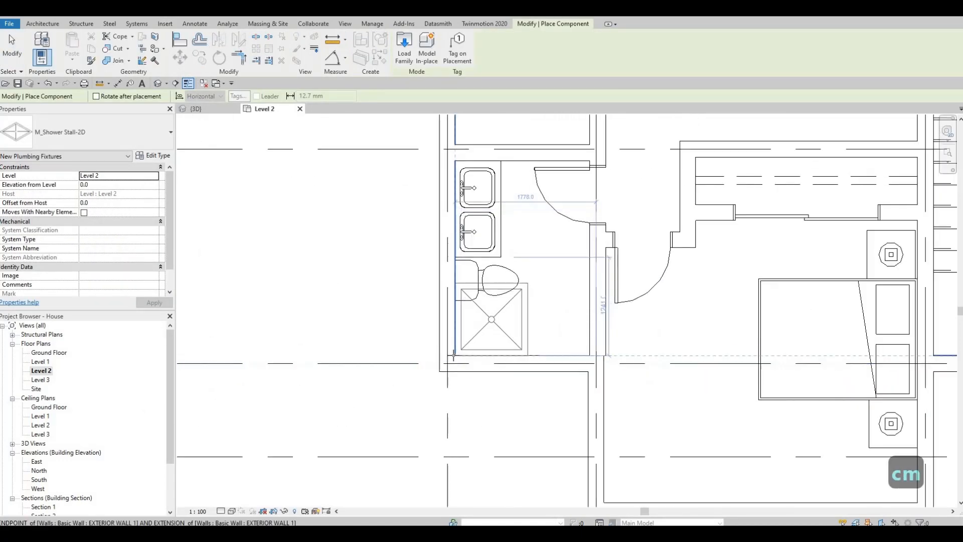
left_click(502, 332)
middle_click_drag(514, 251, 522, 276)
key("Escape")
key("Escape")
key("Escape")
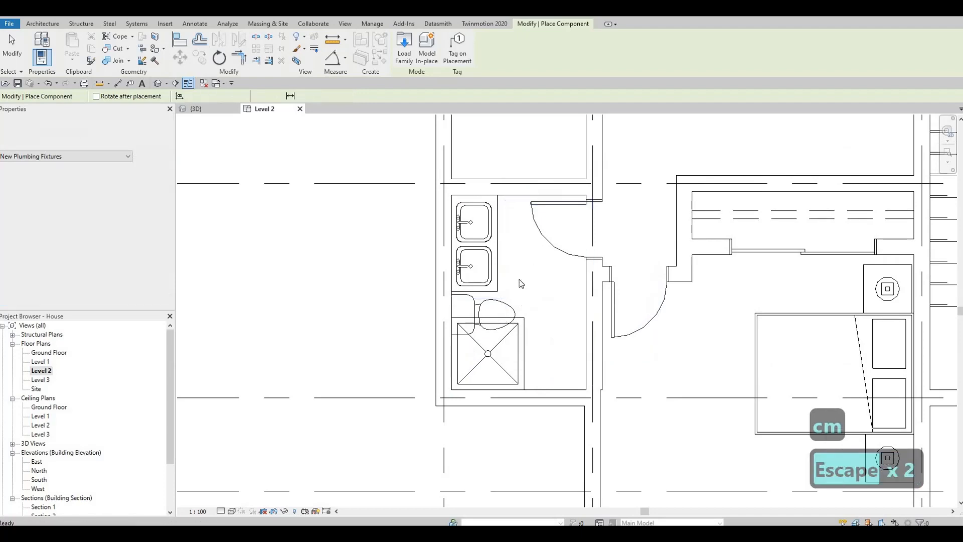
key("Escape")
Delete the lower of the two sinks and move the toilet up in the lower-left bathroom
left_click(498, 300)
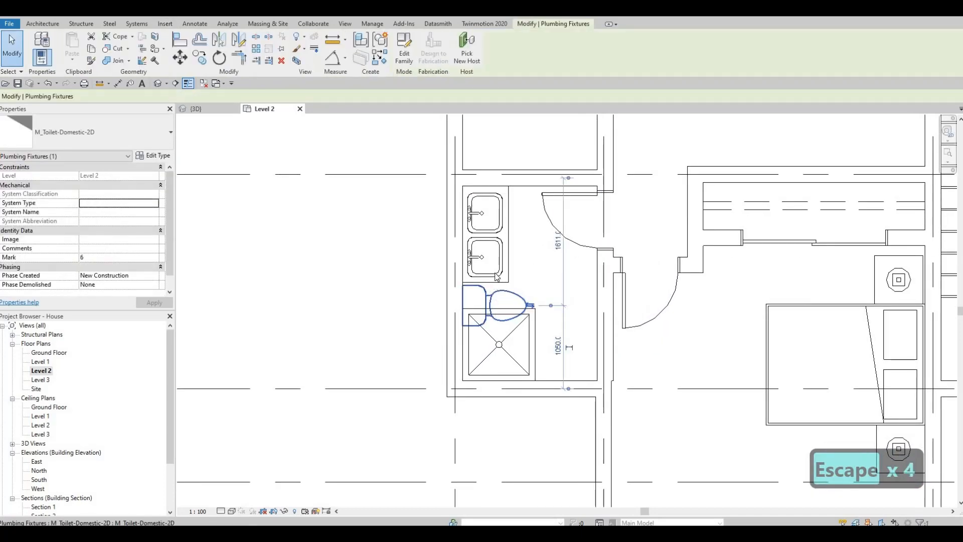
key("Escape")
left_click(497, 276)
key("Delete")
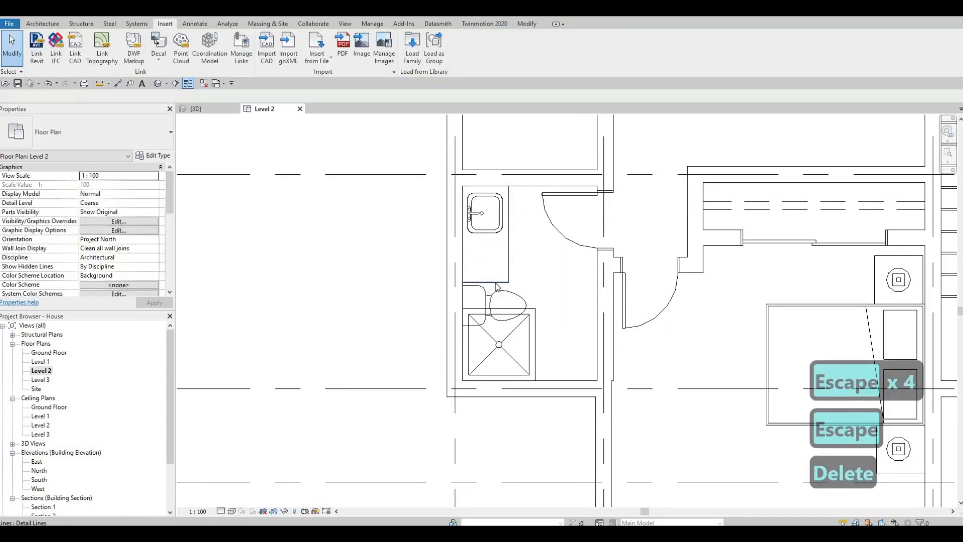
left_click(493, 252)
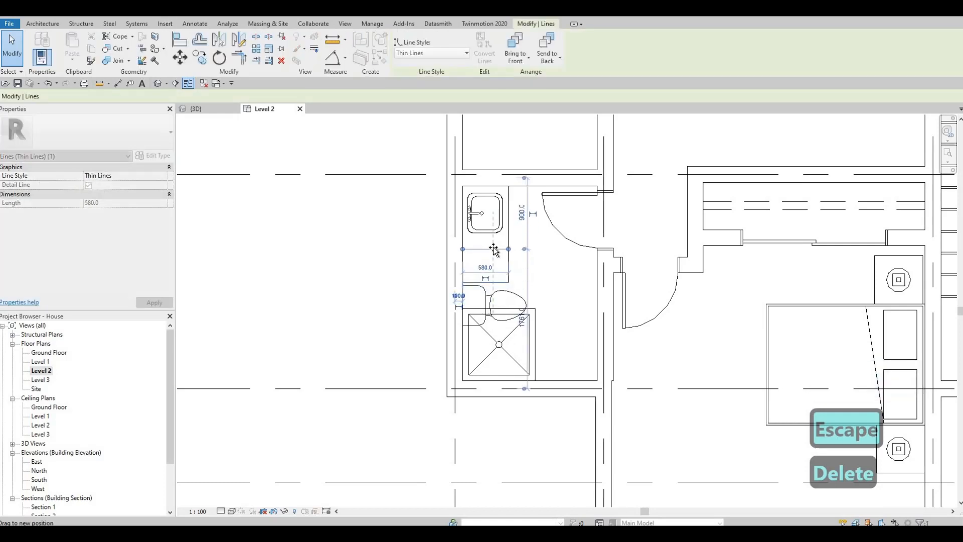
key("Escape")
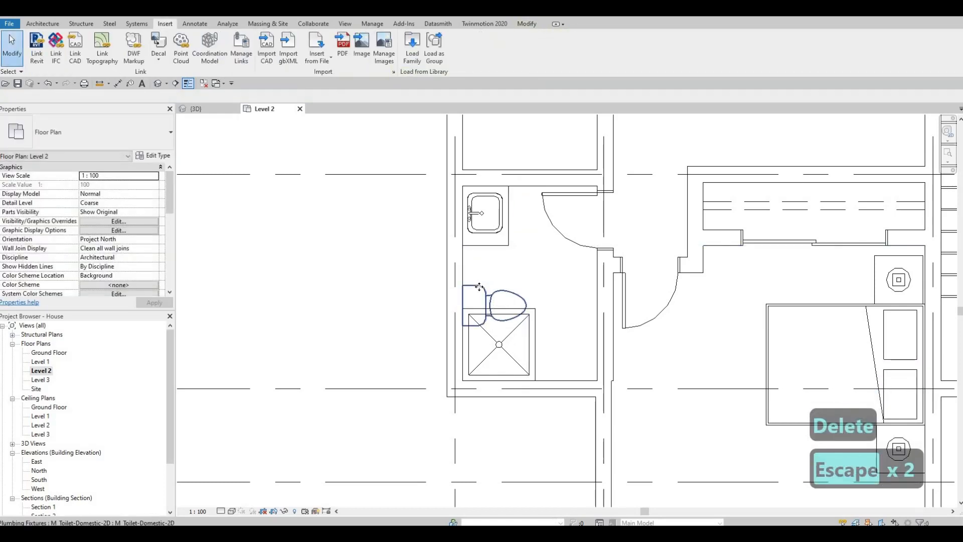
left_click_drag(478, 286, 477, 248)
key("Escape")
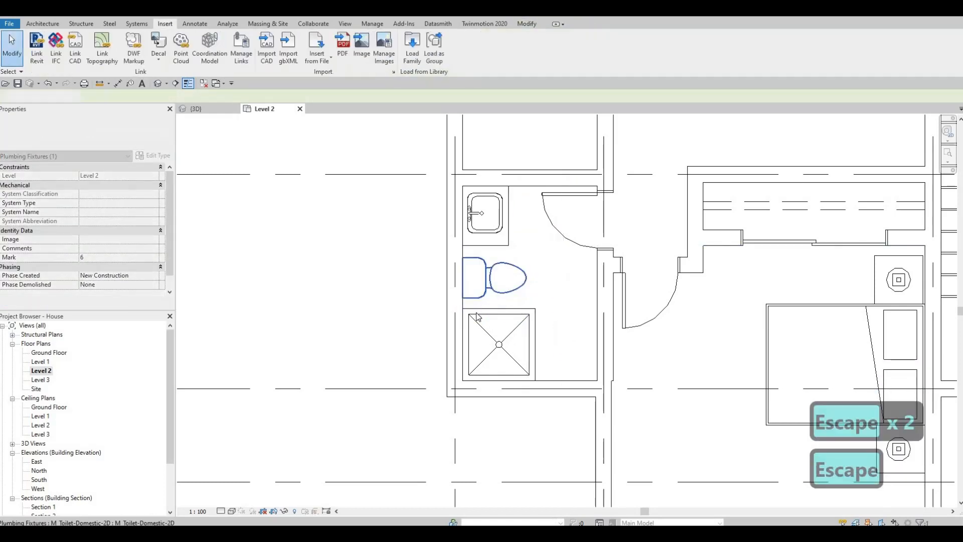
Move the shower stall up against the toilet in the lower-left bathroom
scroll(487, 335, "down", 2)
middle_click_drag(552, 335, 474, 339)
scroll(473, 339, "down", 5)
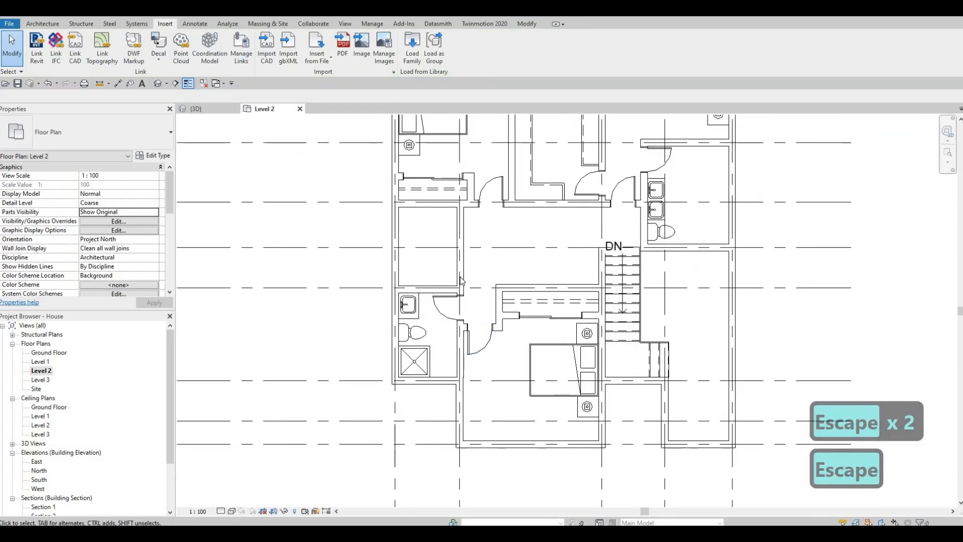
scroll(446, 322, "up", 2)
key("Escape")
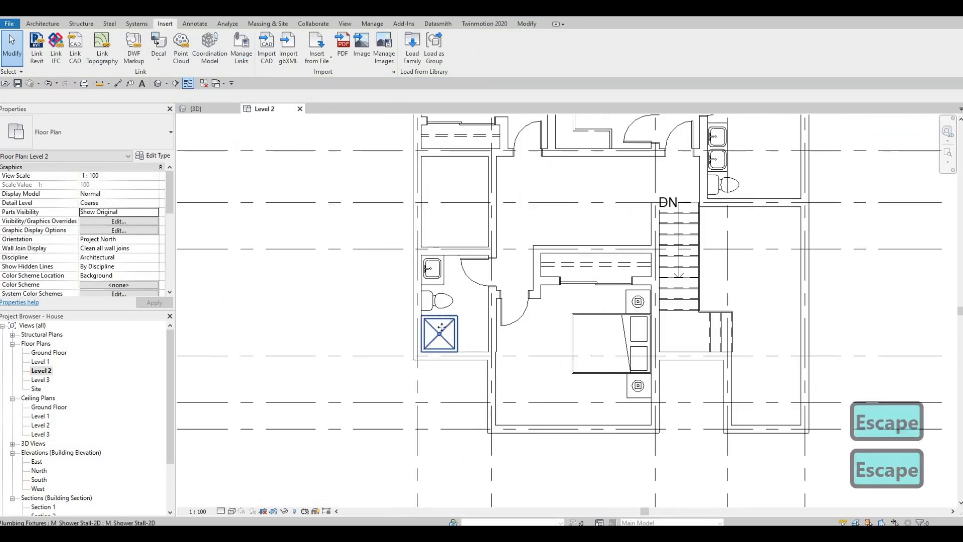
left_click(416, 311)
middle_click_drag(416, 311, 416, 288)
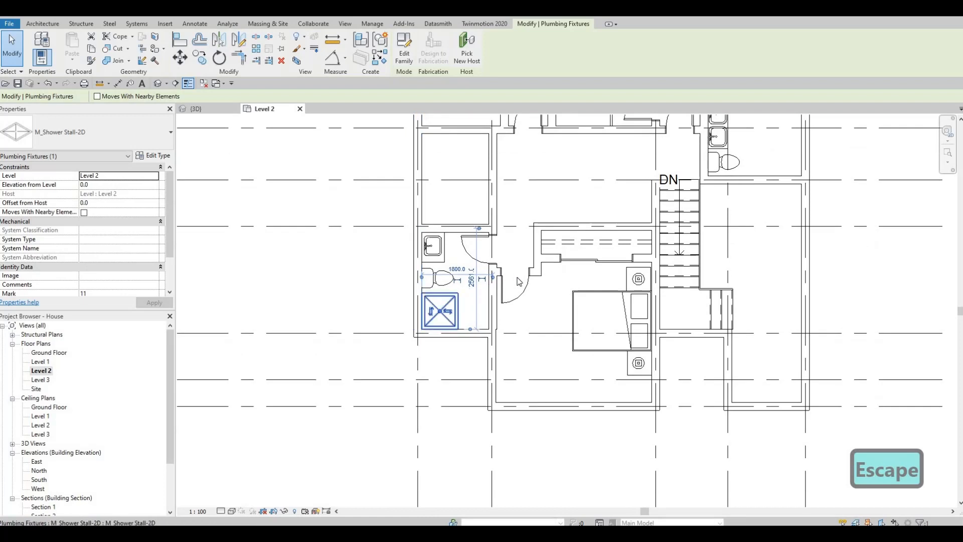
Duplicate the shower stall's type as M_Shower Stall-2D 2 and set its width to 1700 mm
scroll(518, 281, "up", 4)
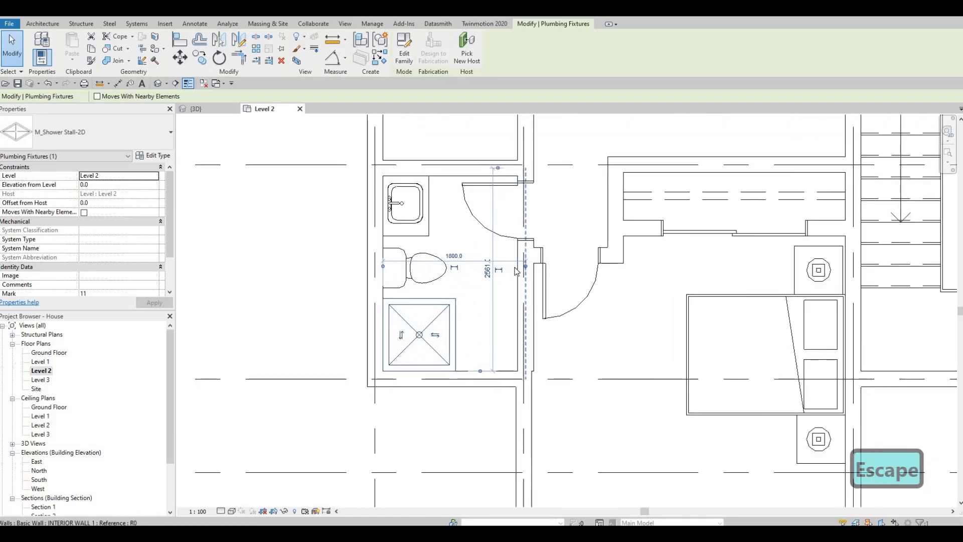
key("Tab")
left_click(517, 271)
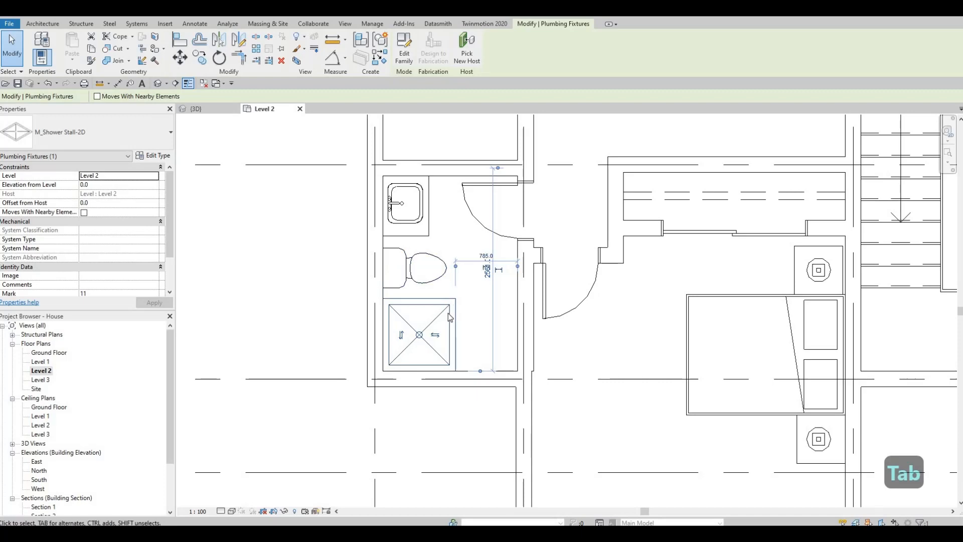
key("Escape")
key("Escape")
key("ctrl+Left")
left_click(153, 155)
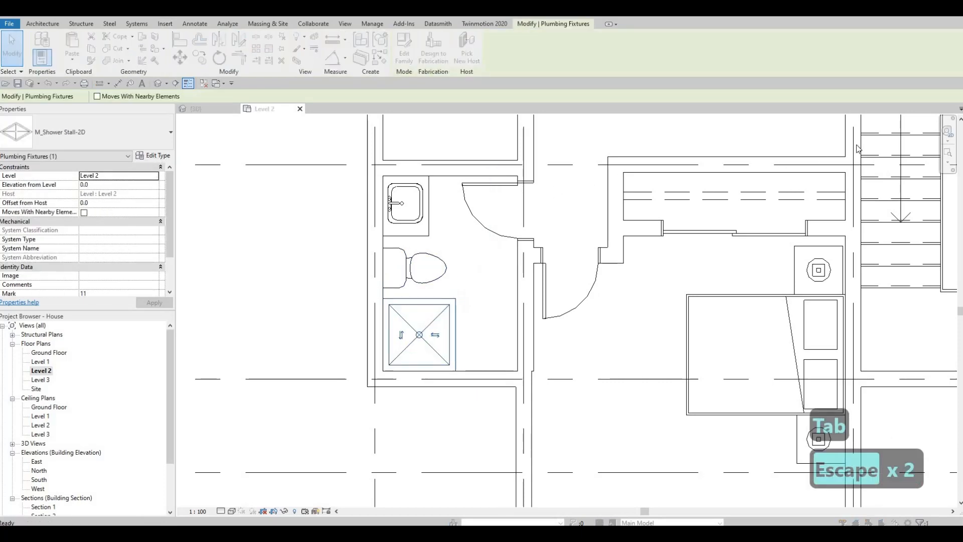
left_click(918, 133)
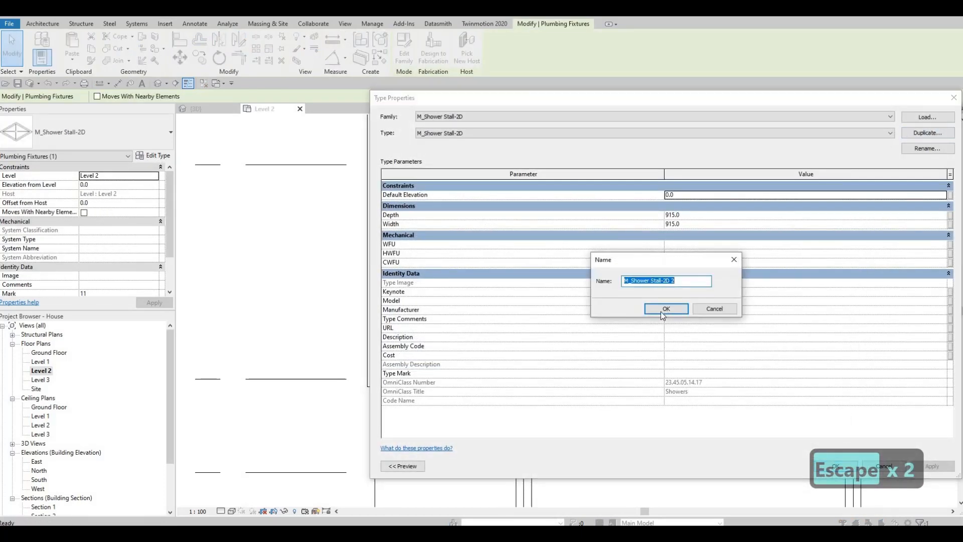
left_click(666, 309)
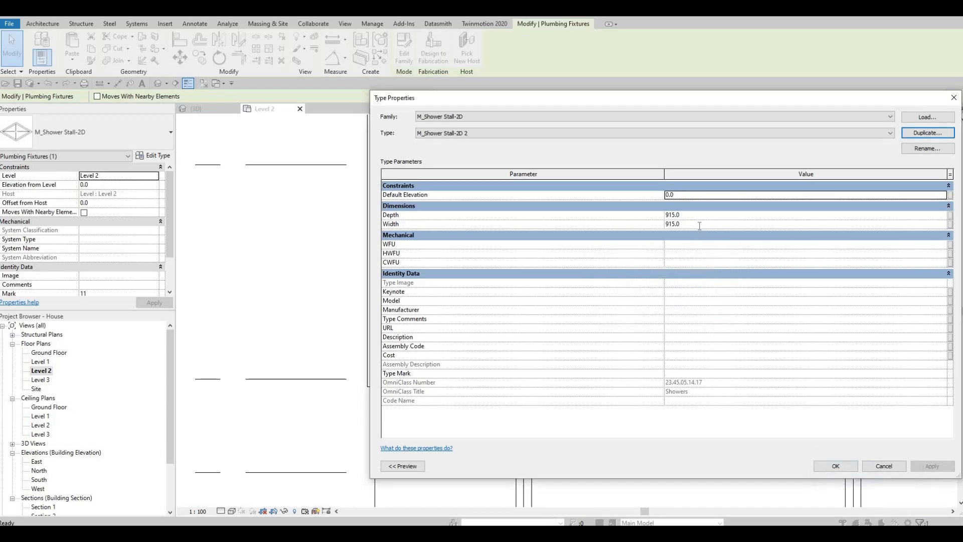
left_click(699, 226)
type("1700")
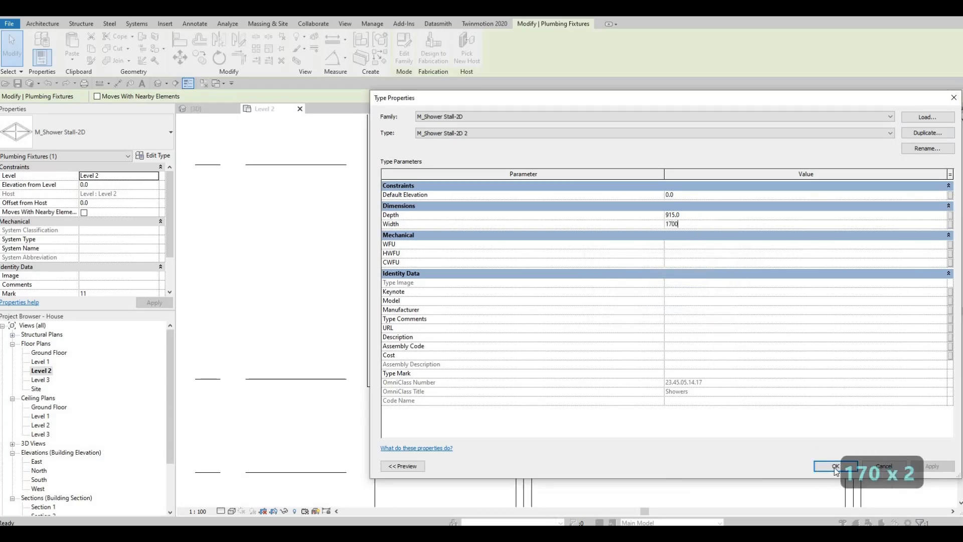
left_click(834, 465)
key("Escape")
key("Escape")
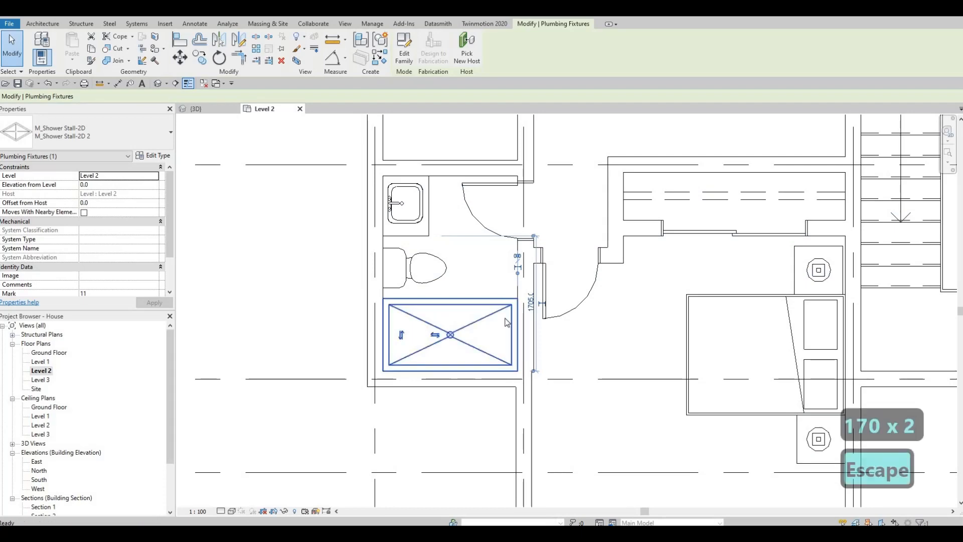
Create a similar shower stall and place it vertically along the right wall of the upper-right bathroom
scroll(428, 298, "down", 2)
middle_click_drag(429, 298, 450, 323)
scroll(450, 323, "down", 2)
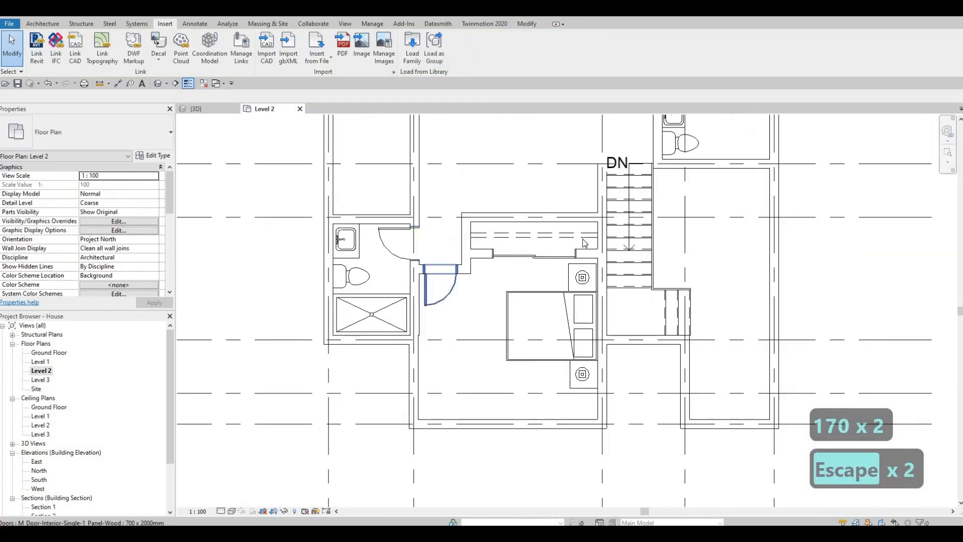
key("Escape")
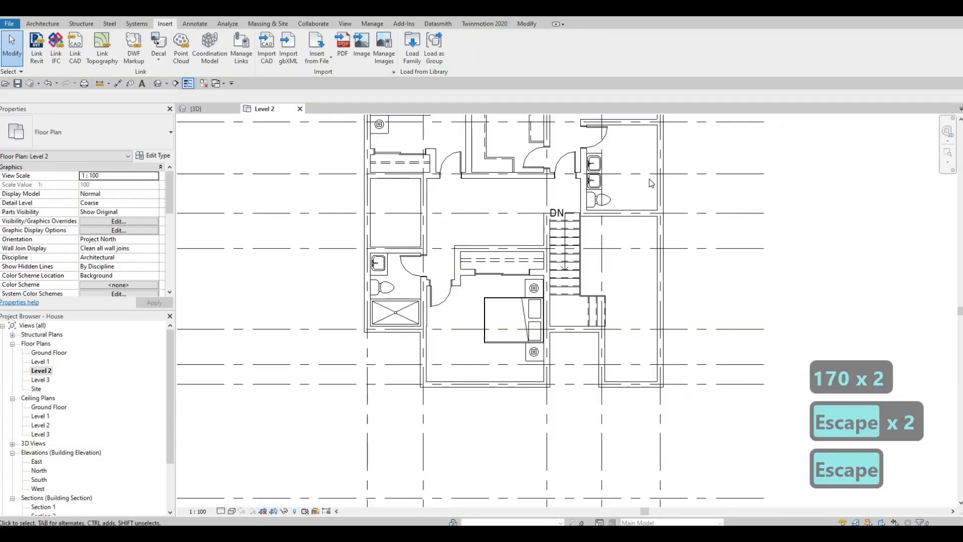
key("Escape")
key("Escape")
left_click(399, 304)
key("c")
key("s")
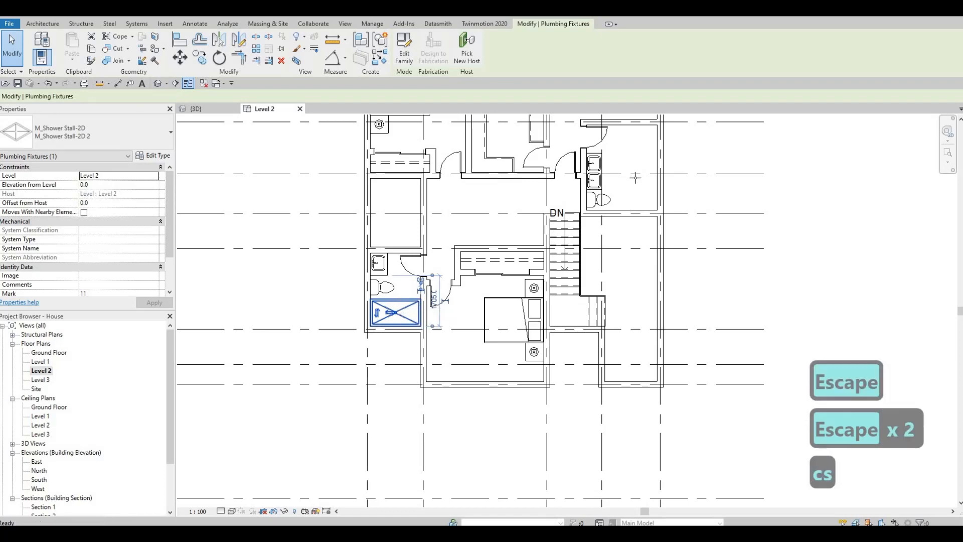
scroll(650, 195, "up", 4)
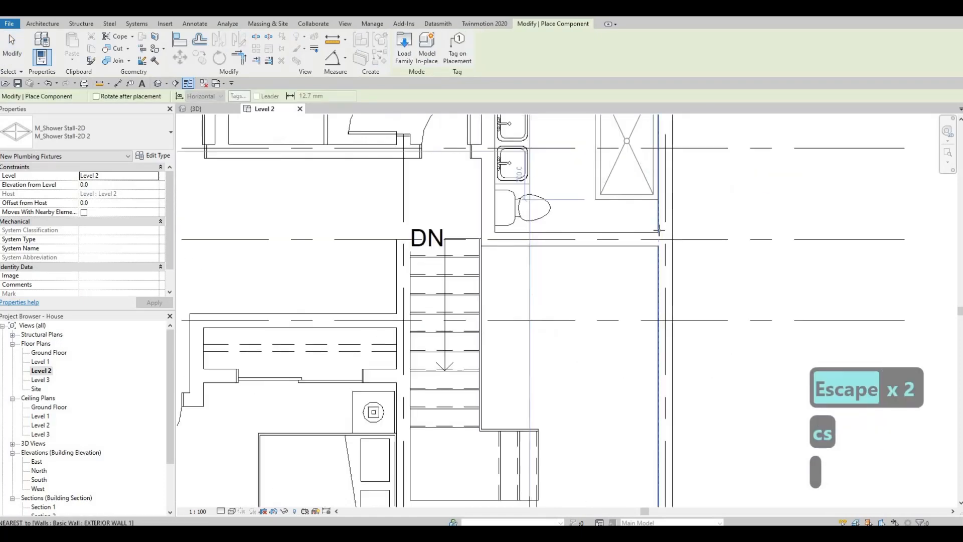
left_click(619, 219)
key("Escape")
middle_click_drag(635, 191, 614, 218)
scroll(645, 290, "down", 1)
key("Escape")
Shift the sinks and toilet in the upper-right bathroom upward
key("Escape")
key("Escape")
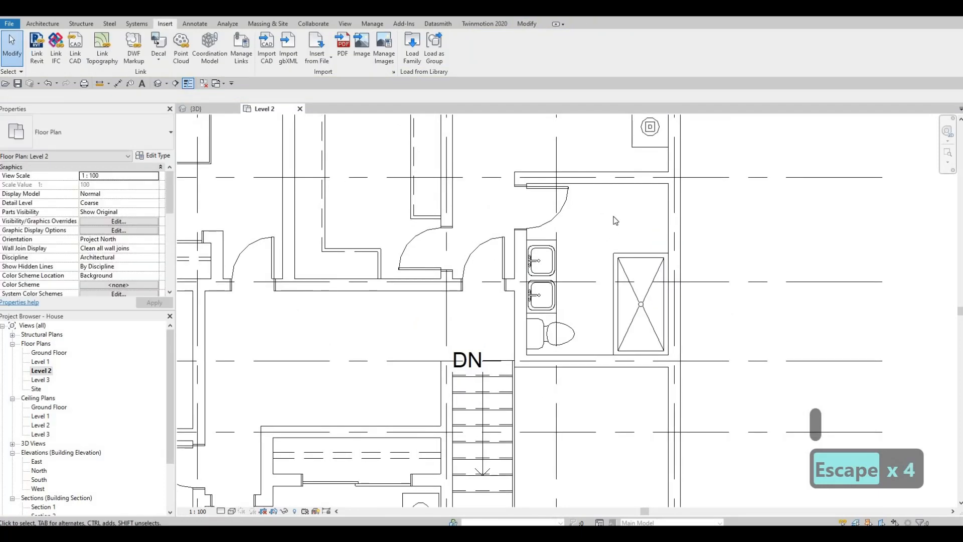
middle_click_drag(550, 273, 568, 251)
key("Escape")
key("Escape")
scroll(567, 251, "up", 2)
middle_click_drag(539, 163, 535, 190)
scroll(544, 163, "up", 1)
left_click_drag(515, 154, 610, 279)
key("Up")
key("Up")
key("Up")
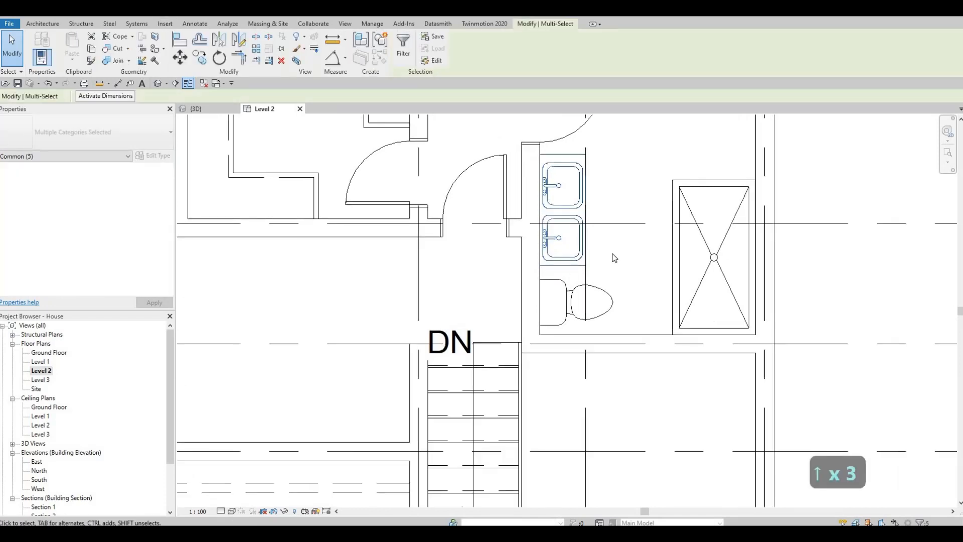
key("Escape")
key("Escape")
scroll(636, 305, "up", 1)
scroll(643, 244, "down", 3)
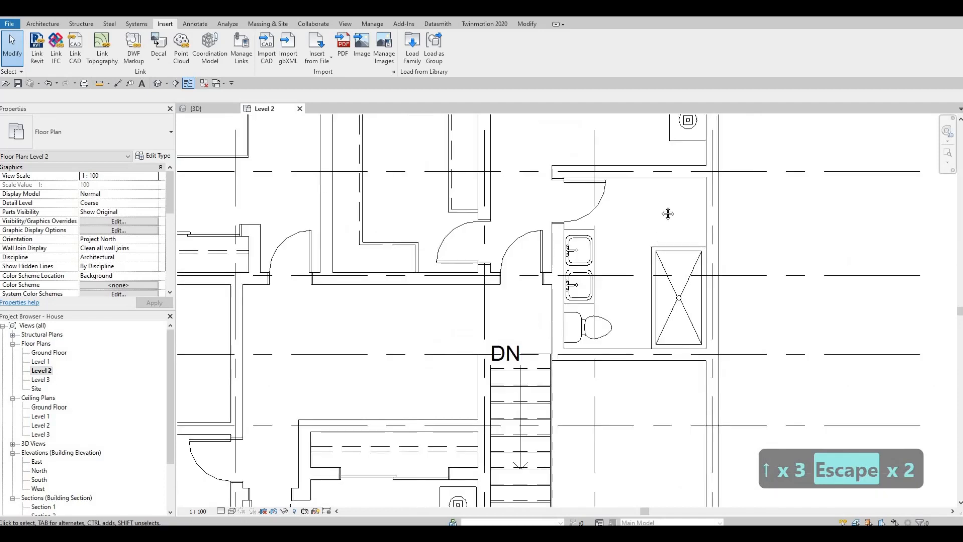
middle_click_drag(605, 327, 603, 298)
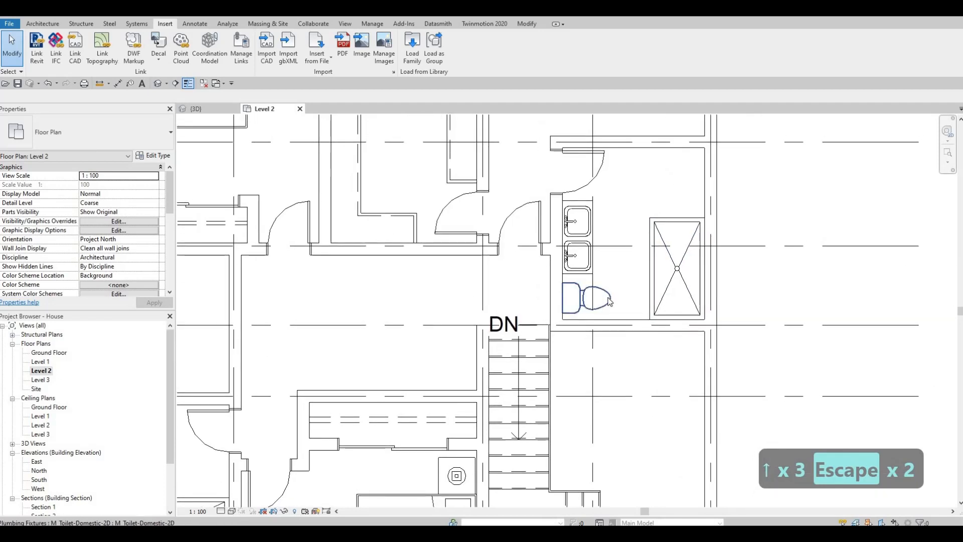
Create a similar toilet and place it in the top-right corner of the upper-right bathroom
left_click(610, 301)
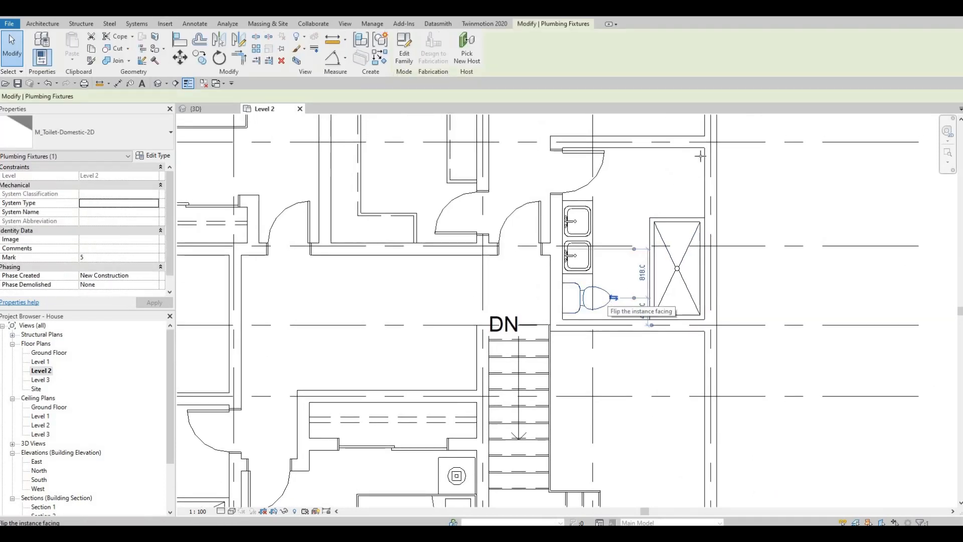
key("c")
key("s")
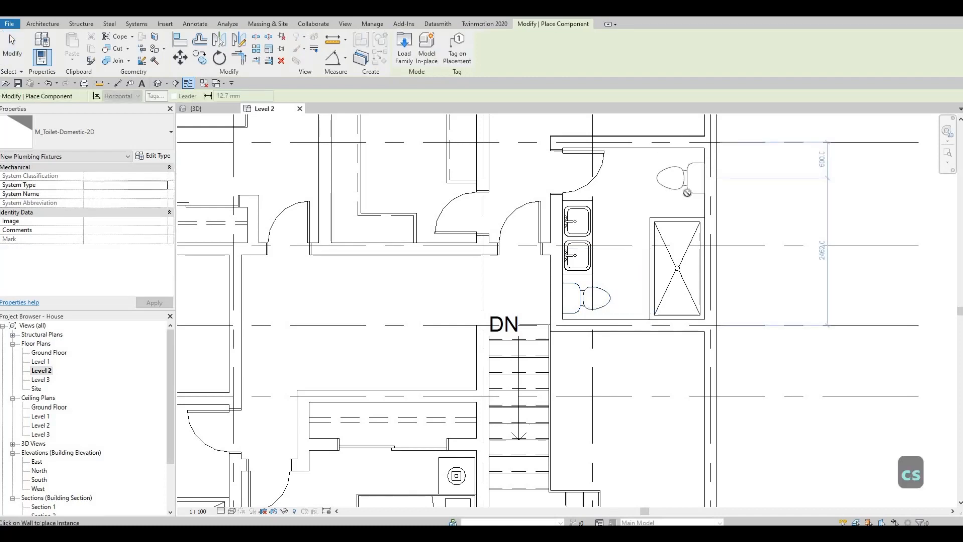
key("Escape")
key("Escape")
key("Escape")
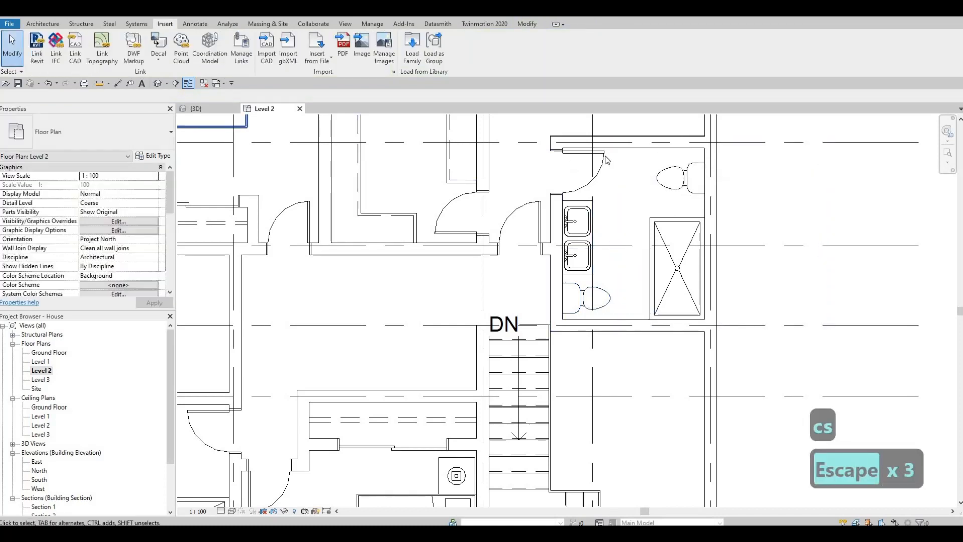
Duplicate the top bathroom wall's type as INTERIOR WALL 2 and set its structure thickness to 50 mm
key("Escape")
left_click(629, 149)
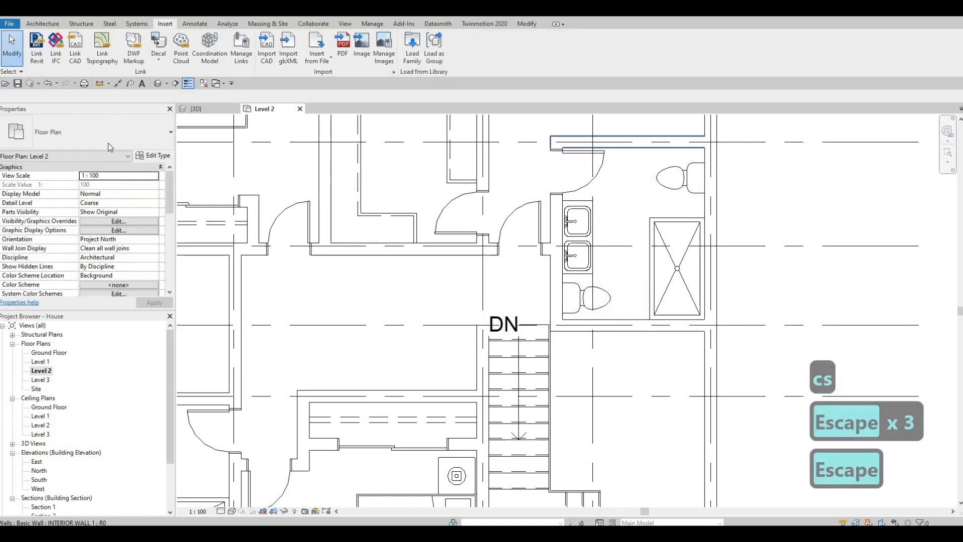
left_click(158, 157)
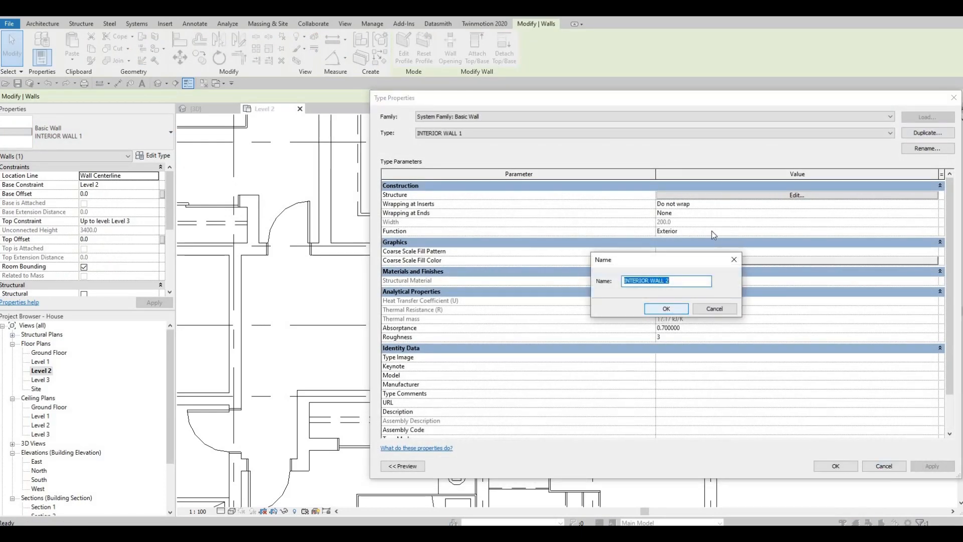
left_click(666, 310)
left_click(704, 195)
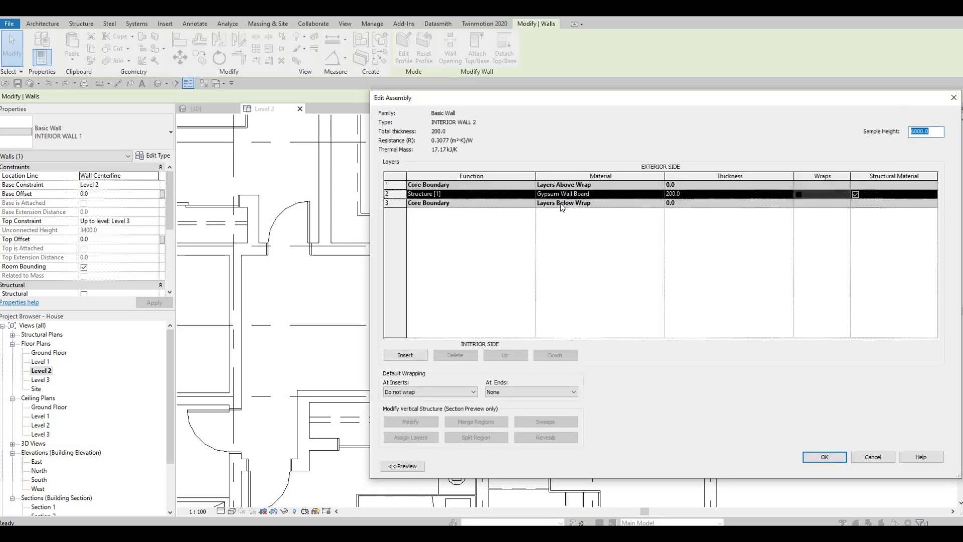
left_click(706, 195)
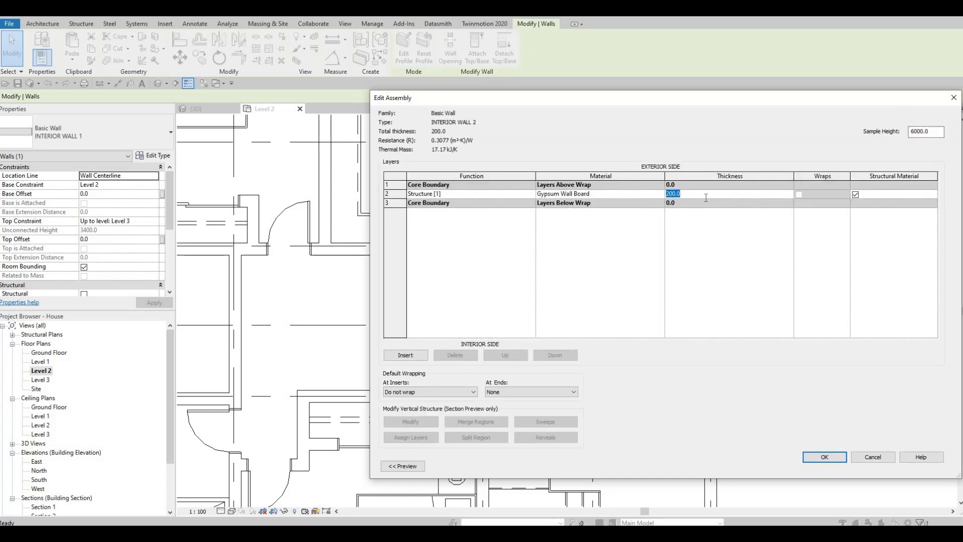
type("1")
key("BackSpace")
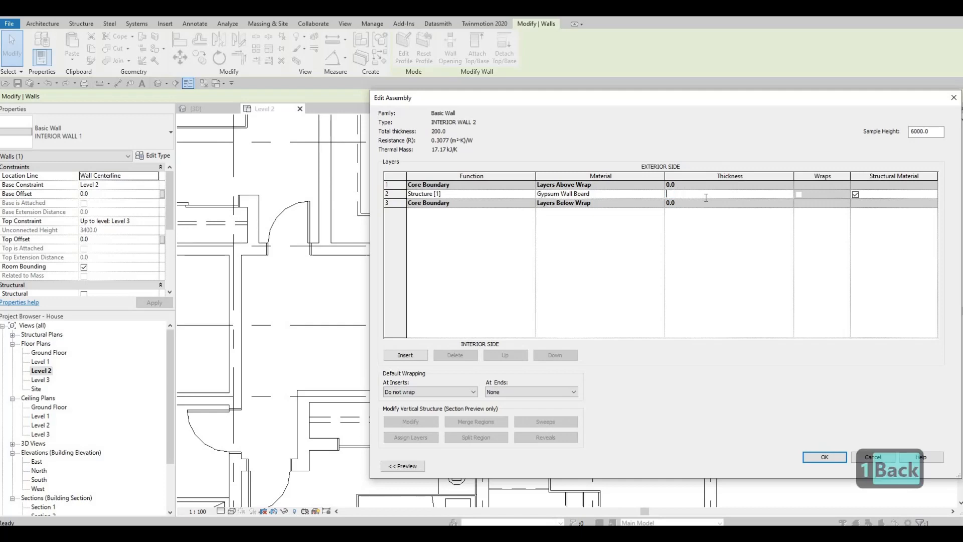
type("50")
key("Return")
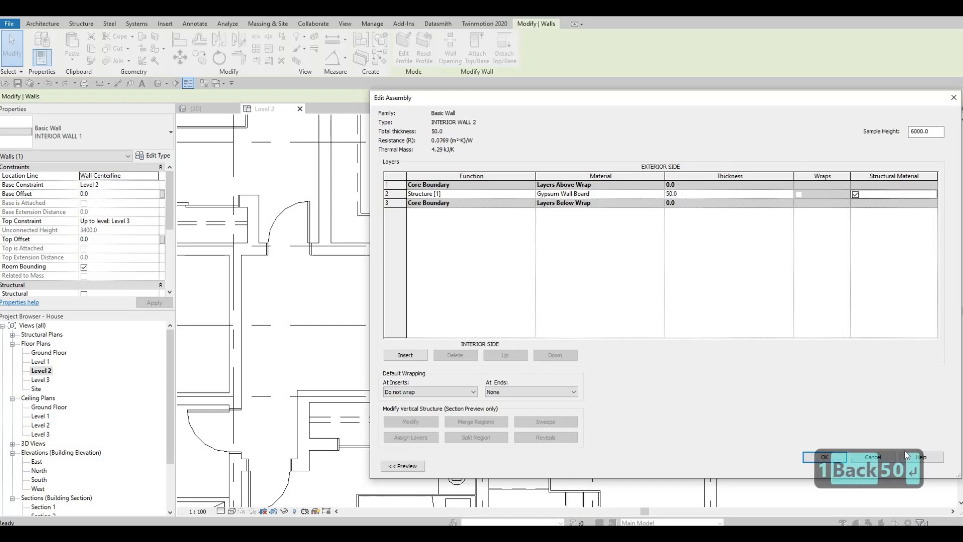
left_click(842, 456)
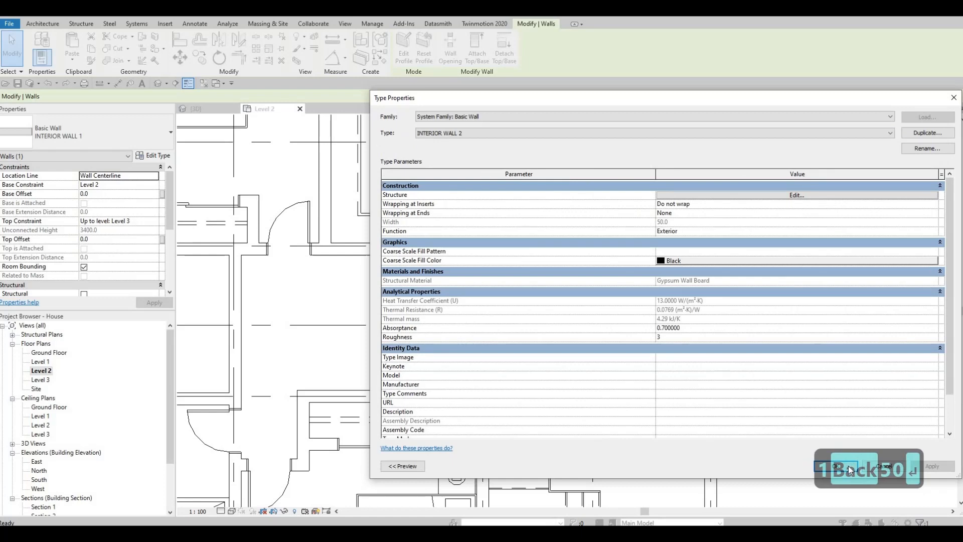
key("Return")
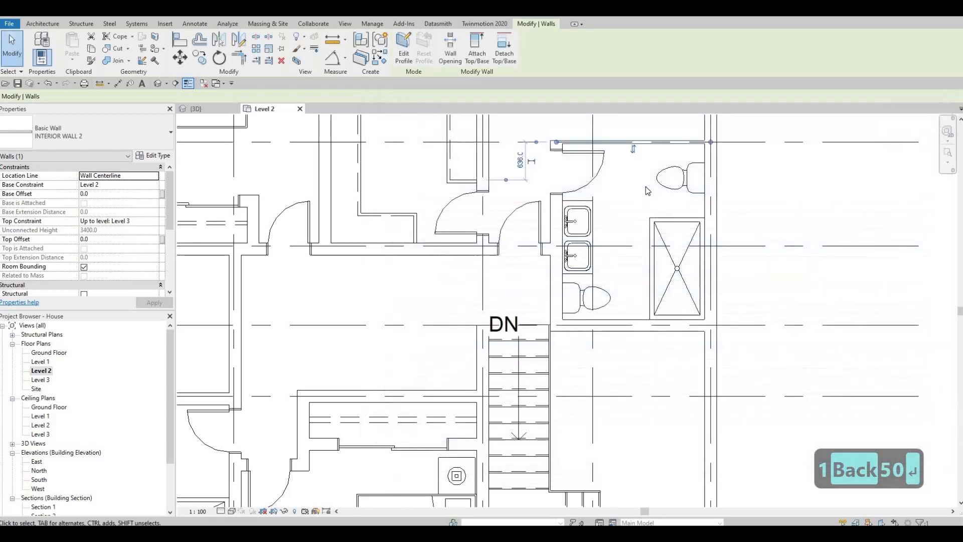
Create a similar wall running horizontally from the right wall above the shower stall in the upper-right bathroom
key("Escape")
key("Escape")
left_click(655, 146)
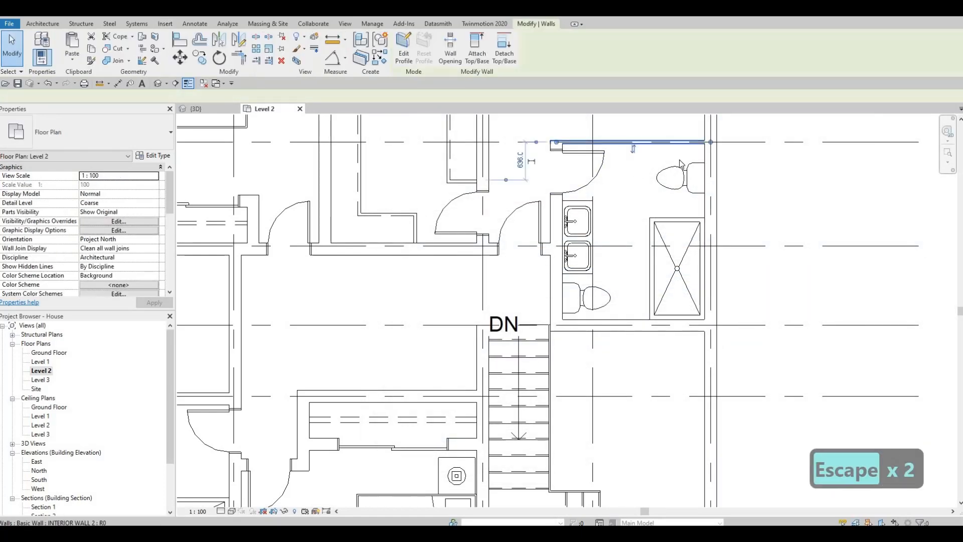
key("c")
key("s")
left_click(705, 206)
left_click(638, 206)
key("Escape")
key("Escape")
Create a similar wall running vertically from the top wall down to the new horizontal wall, enclosing the toilet
left_click(640, 144)
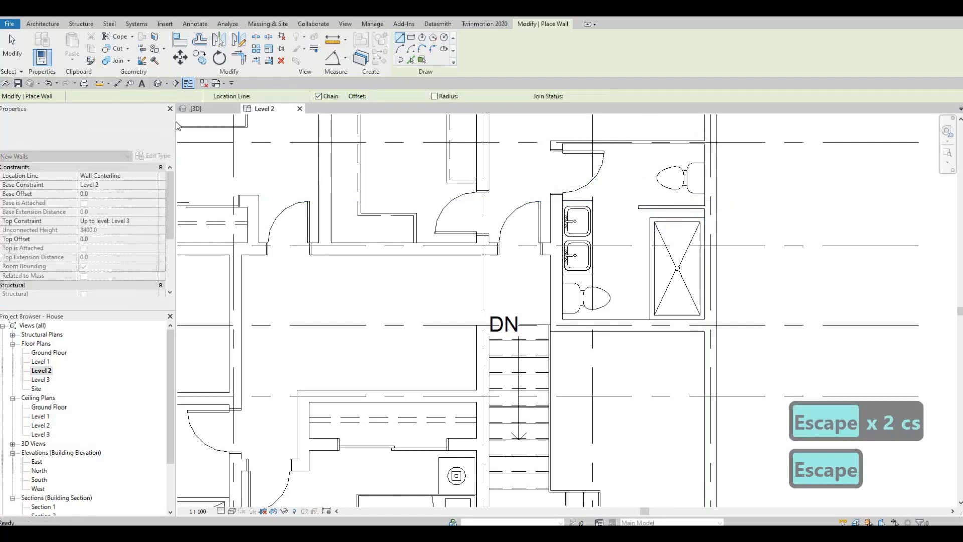
left_click(92, 132)
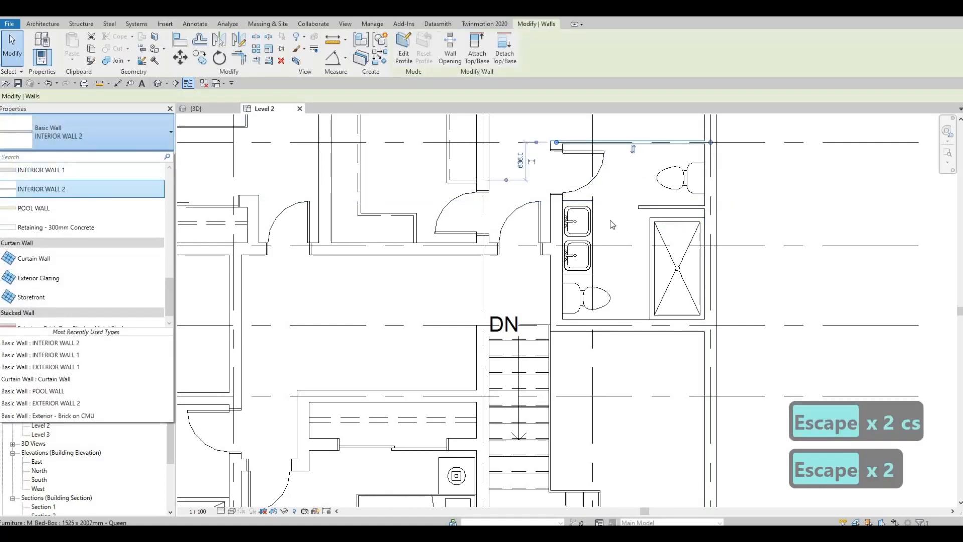
key("Escape")
key("Escape")
left_click(640, 207)
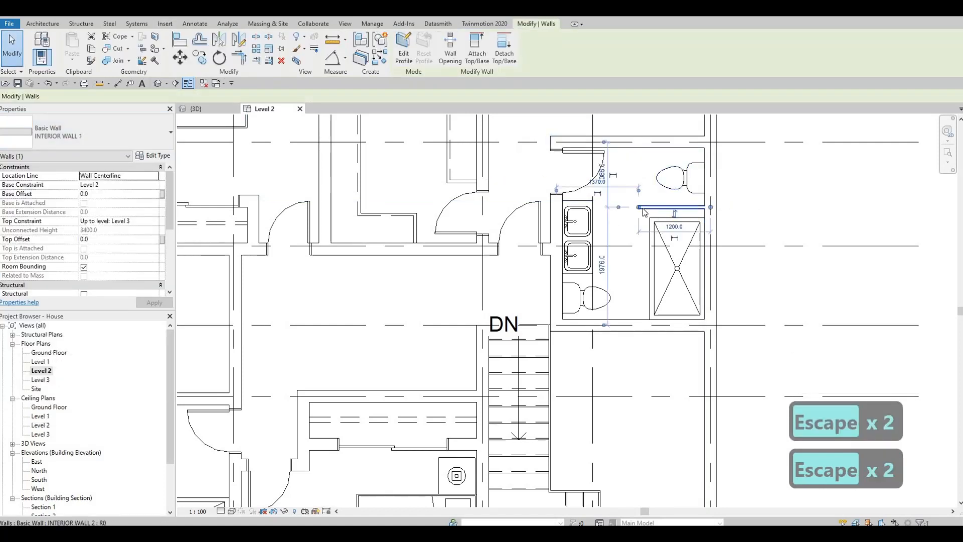
key("c")
key("s")
left_click(638, 142)
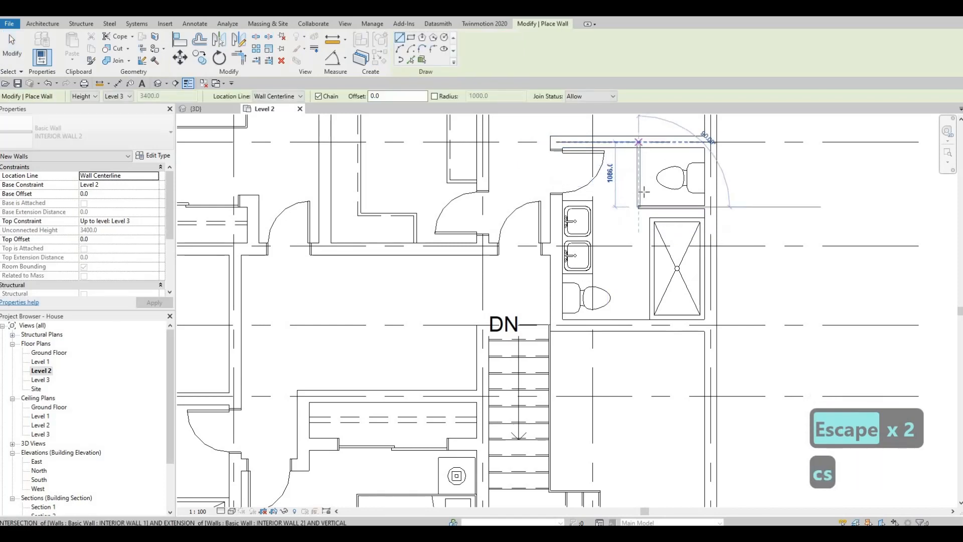
left_click(643, 204)
key("Escape")
key("Escape")
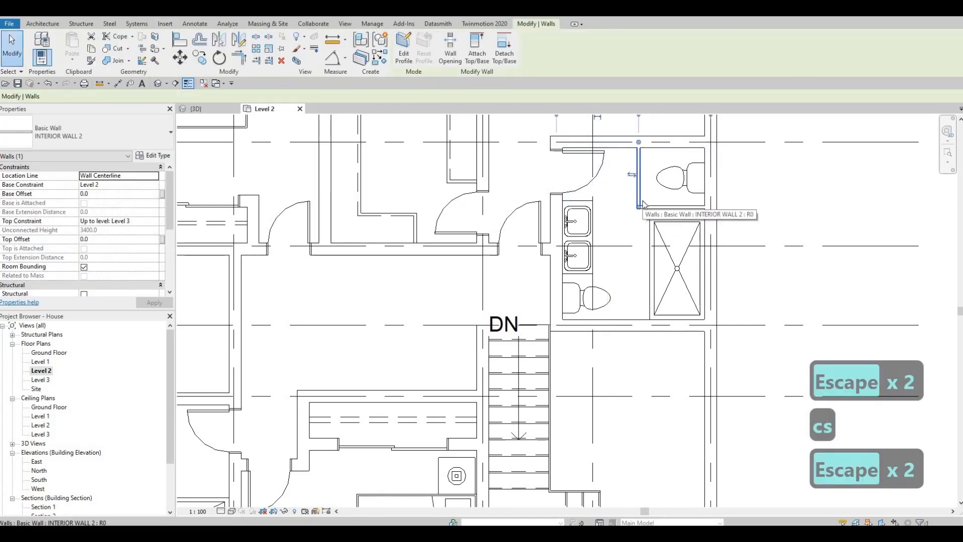
Nudge the new vertical enclosure wall slightly to the left
key("Left")
key("Left")
key("Left")
key("Left")
key("Escape")
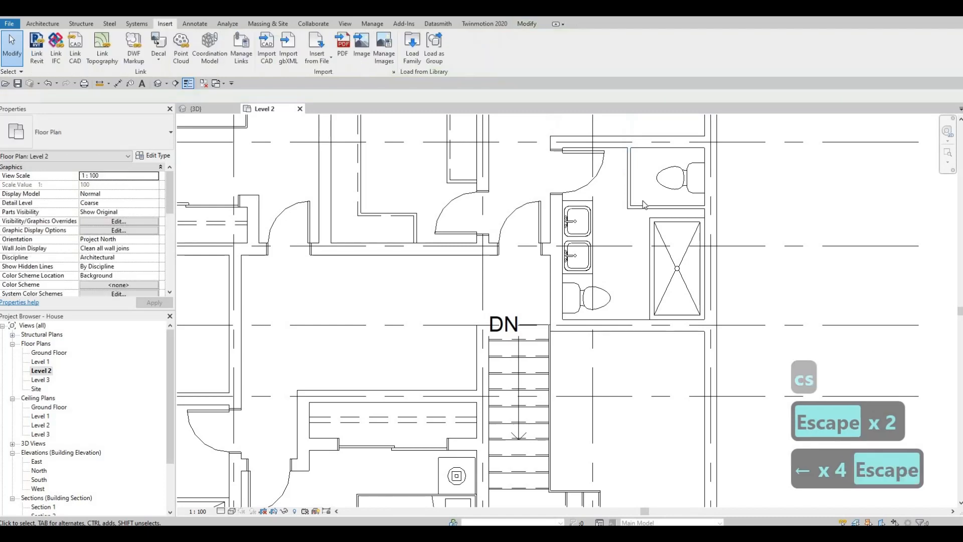
Align the horizontal enclosure wall with the top edge of the shower stall
key("a")
key("l")
left_click(679, 215)
left_click(680, 209)
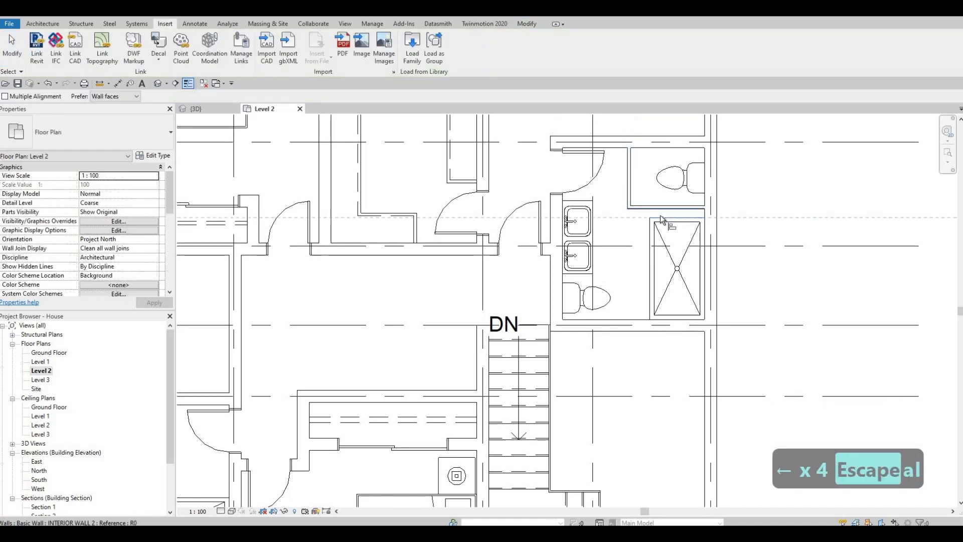
key("Escape")
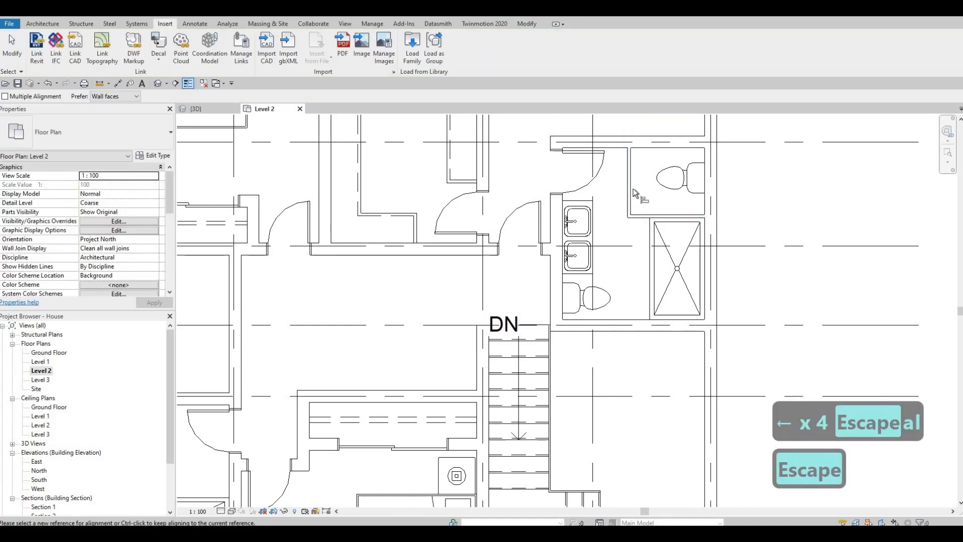
left_click(633, 188)
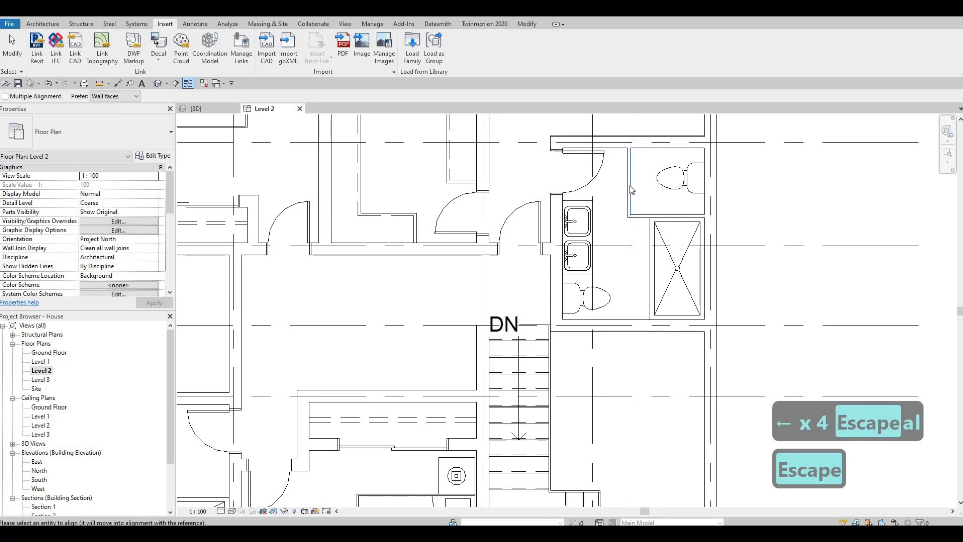
key("Escape")
Nudge the vertical enclosure wall further to the left
left_click(630, 186)
key("Left")
key("Left")
key("Left")
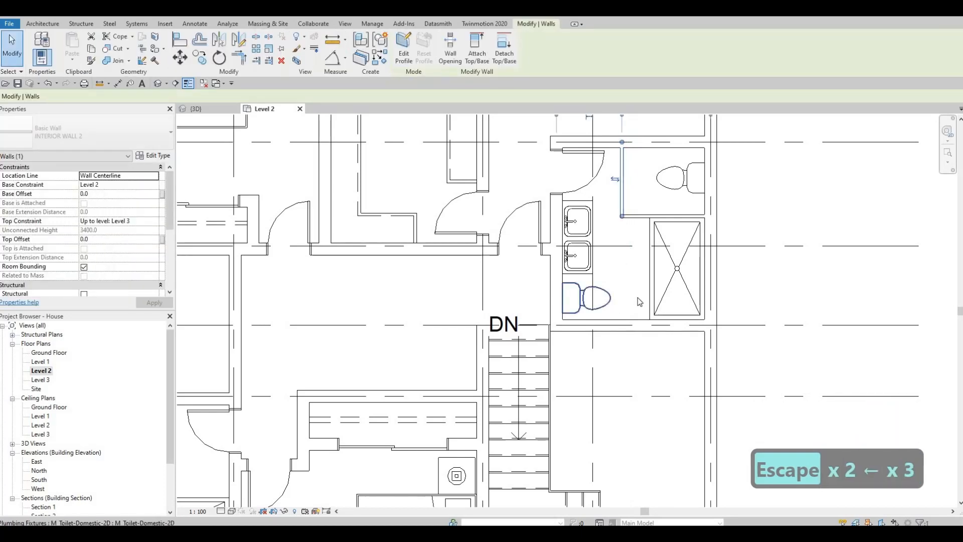
Delete the lower toilet and the short counter end line beside the sinks in the upper-right bathroom
left_click(587, 299)
key("Delete")
left_click(575, 274)
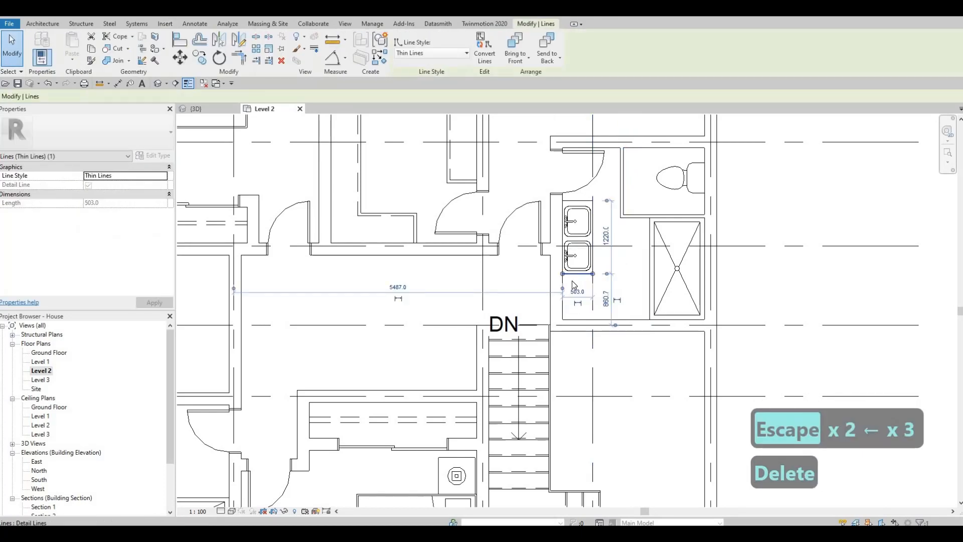
key("Delete")
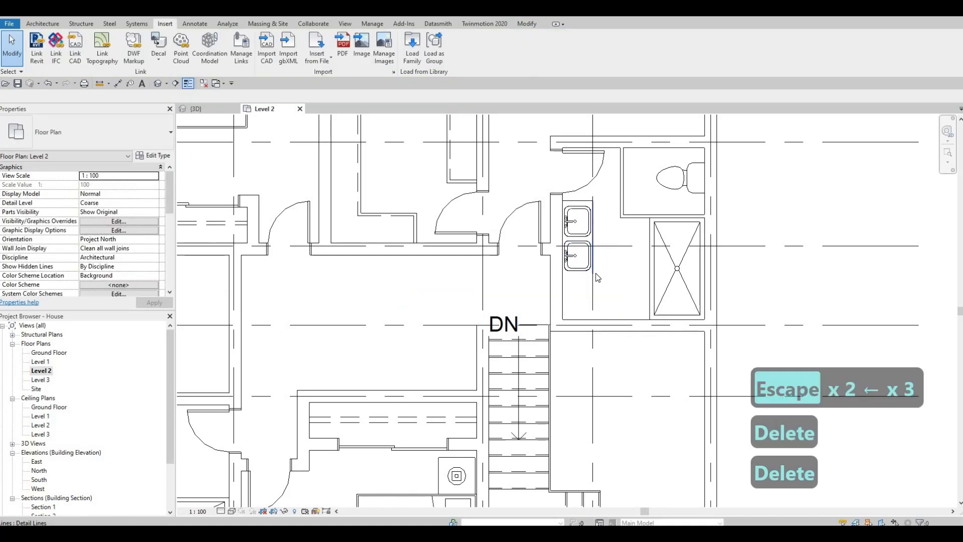
Extend the counter's edge line down to the bathroom's bottom wall
left_click(595, 273)
left_click_drag(593, 274, 593, 320)
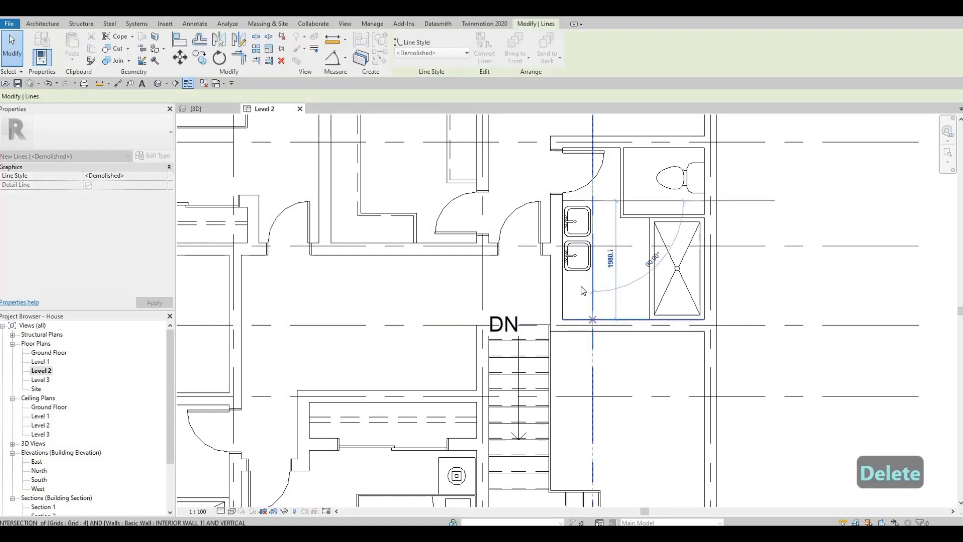
key("Escape")
Move the lower sink down along the counter and nudge it into position
left_click(580, 270)
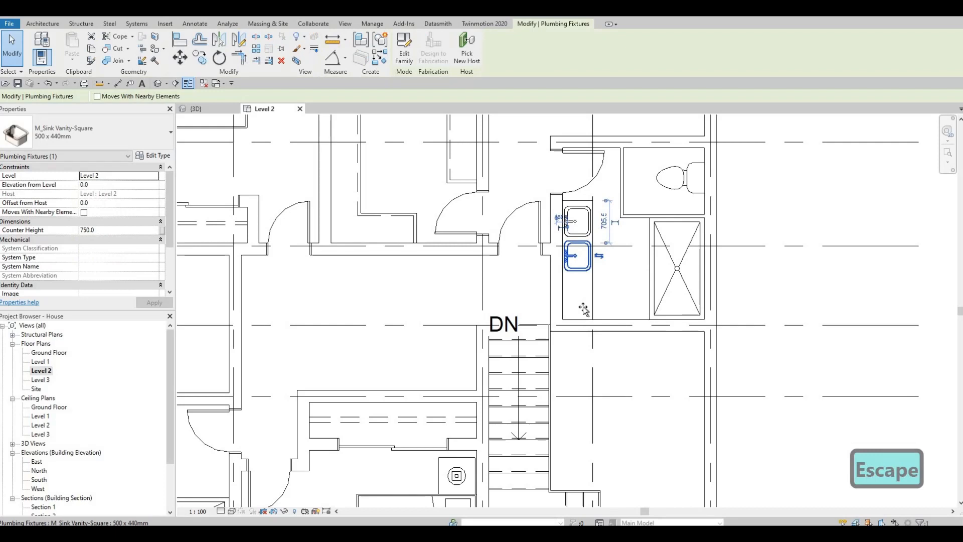
left_click_drag(581, 246, 581, 279)
key("Escape")
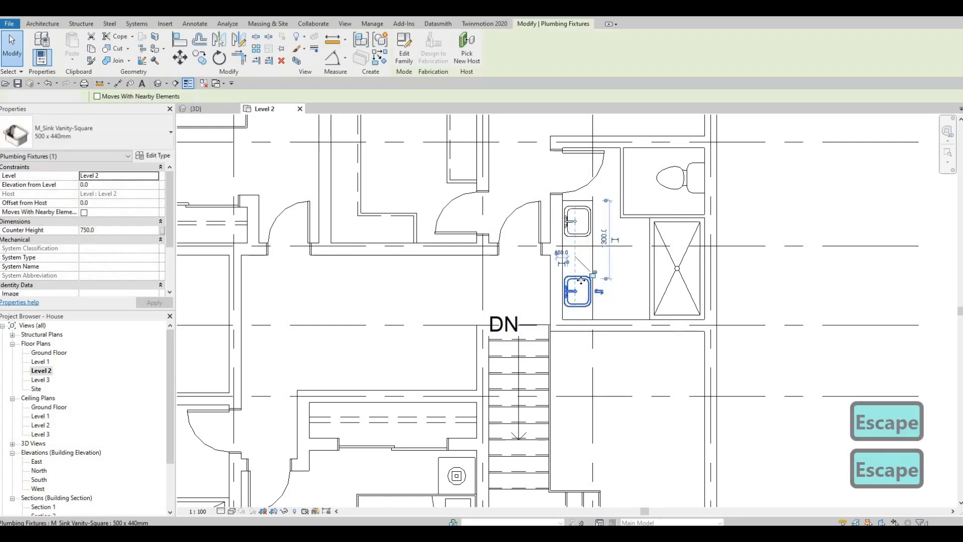
key("Up")
key("Up")
key("Up")
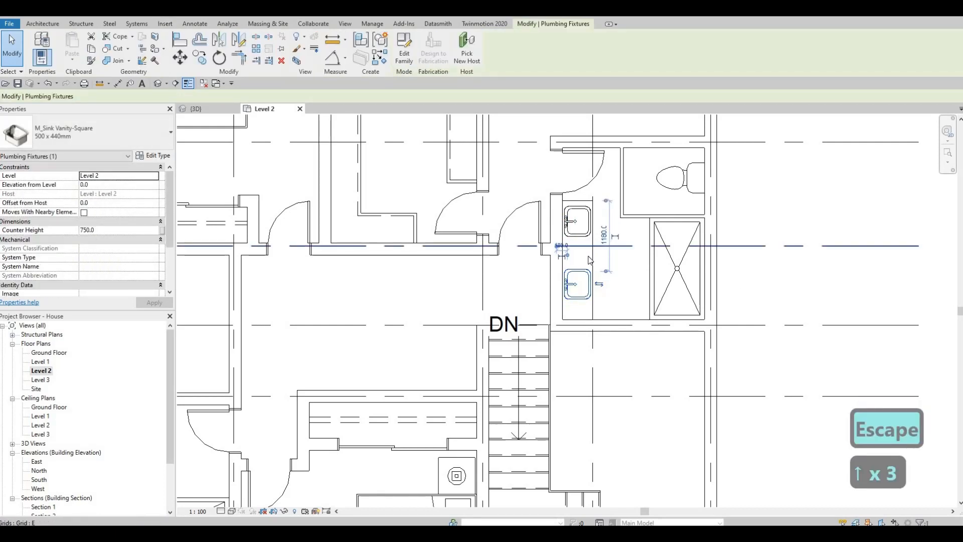
key("Down")
key("Down")
key("Down")
key("Down")
key("Down")
key("Down")
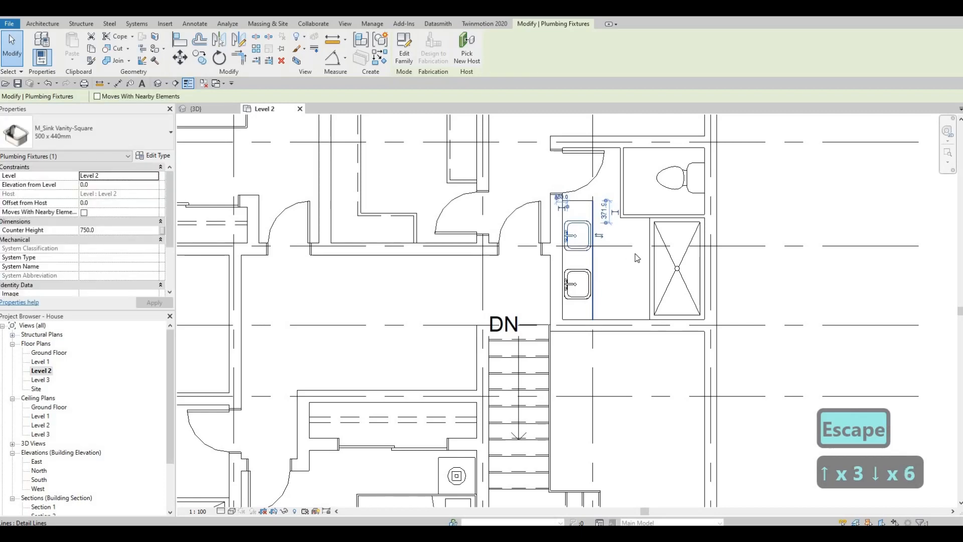
Create a similar interior door and place it in the toilet enclosure's vertical wall
middle_click_drag(670, 258, 682, 270)
key("Escape")
key("Escape")
middle_click_drag(611, 187, 657, 198)
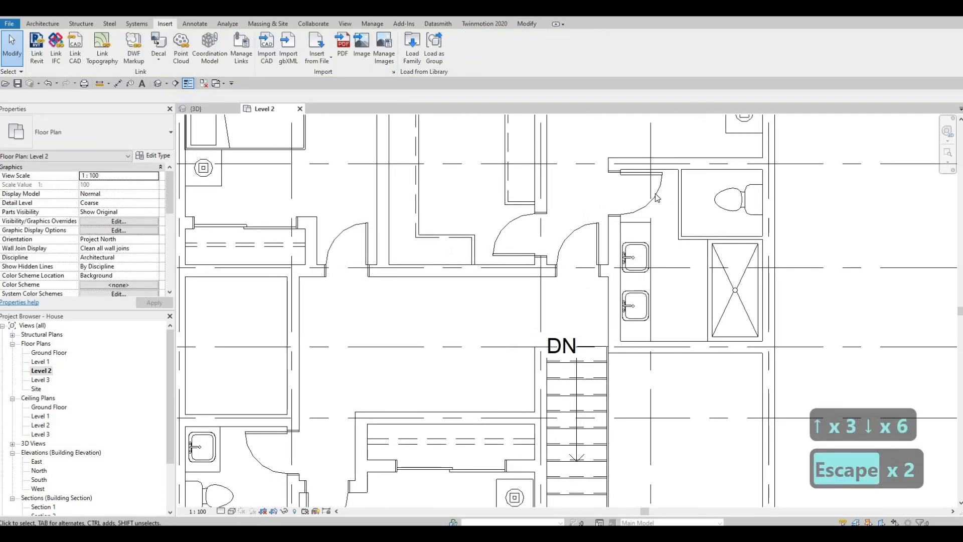
left_click(657, 198)
key("c")
key("s")
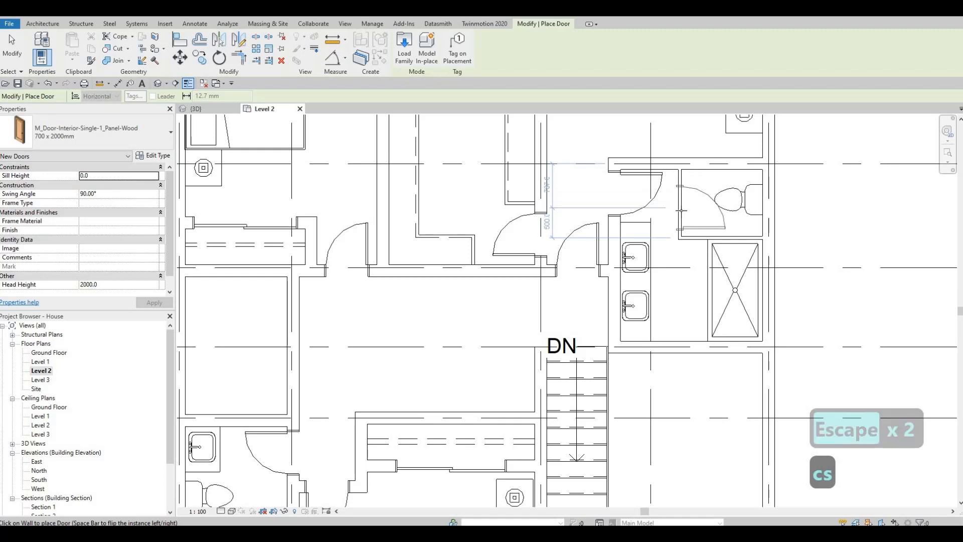
key("Escape")
key("Escape")
key("Escape")
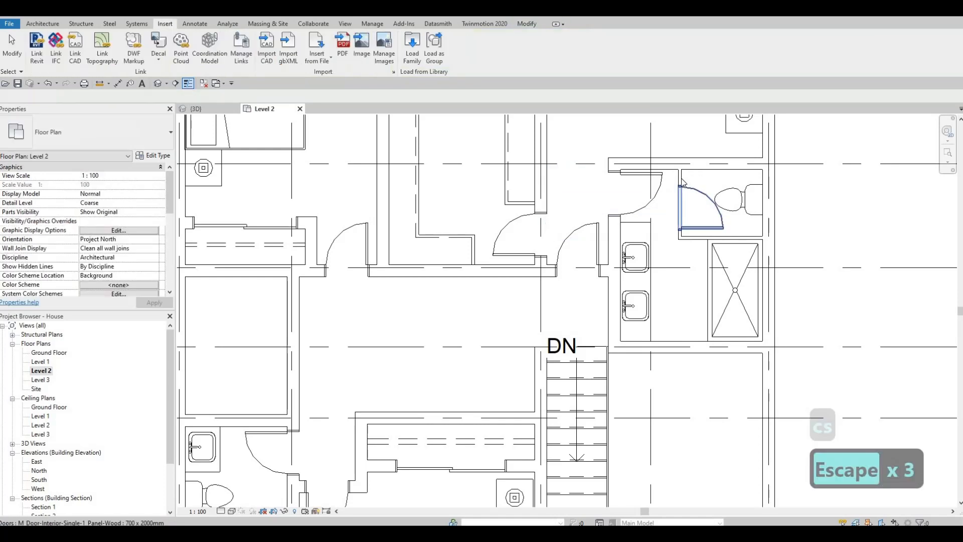
left_click(681, 184)
key("Left")
key("Left")
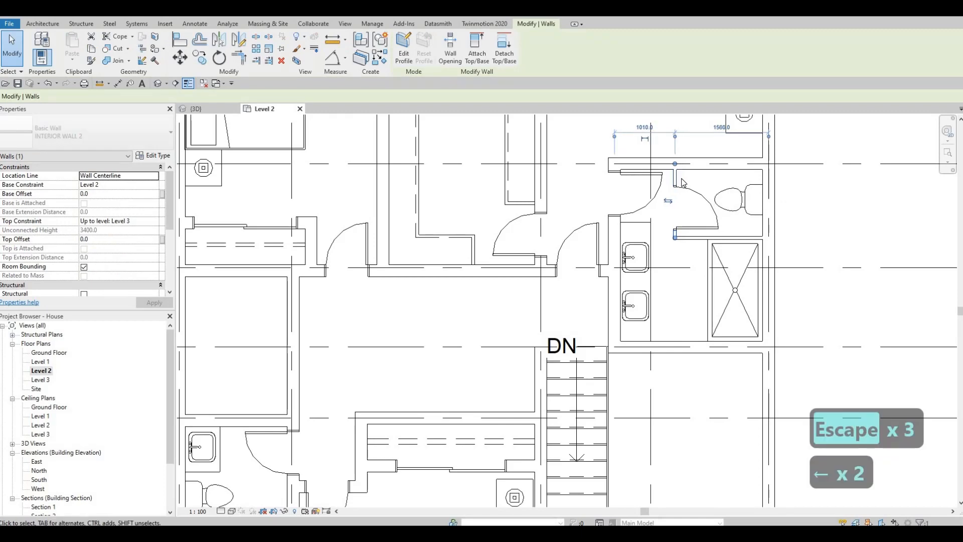
key("Right")
key("Right")
key("Escape")
key("Escape")
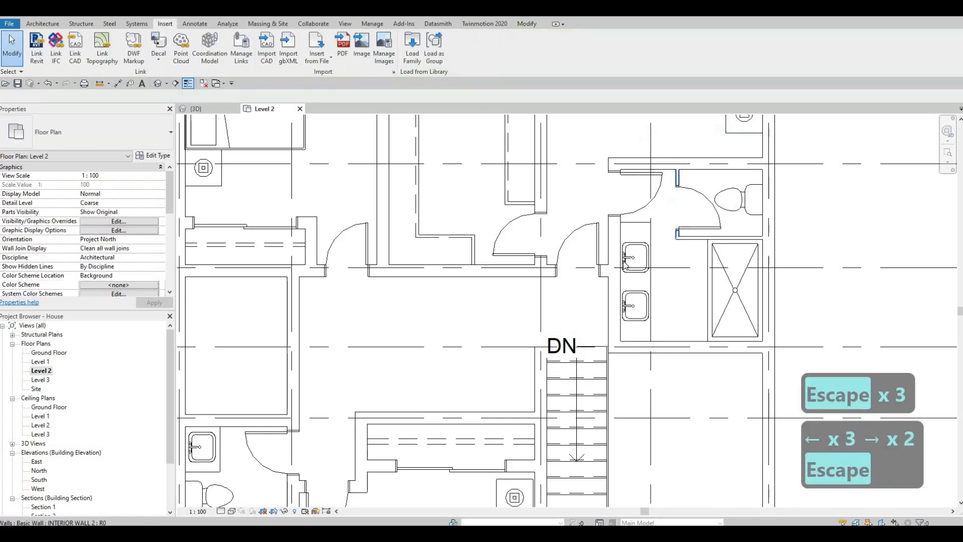
Select both sinks and nudge them down slightly along the counter
middle_click_drag(642, 299, 643, 266)
left_click(640, 232)
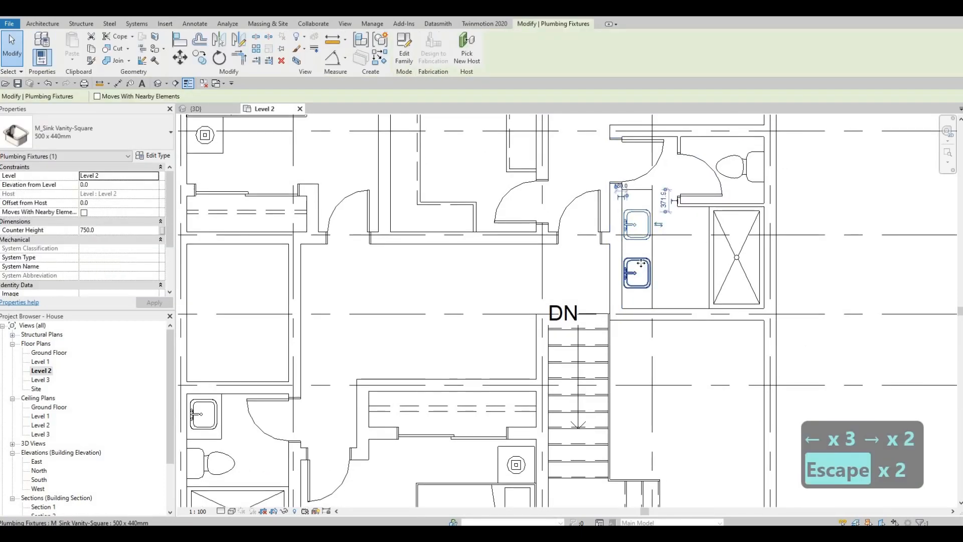
left_click(641, 266, "ctrl")
key("Down")
key("Down")
key("Down")
key("Down")
key("Down")
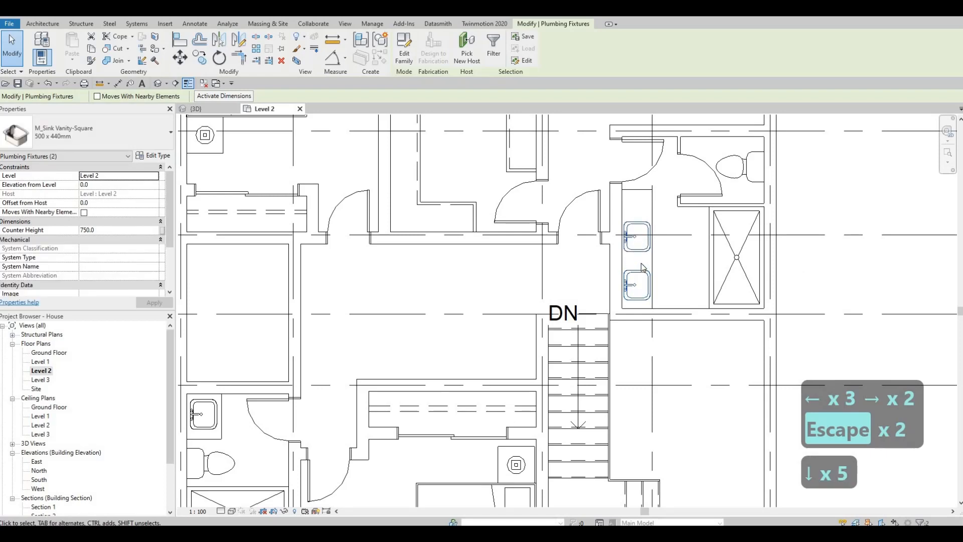
key("Escape")
left_click(642, 209)
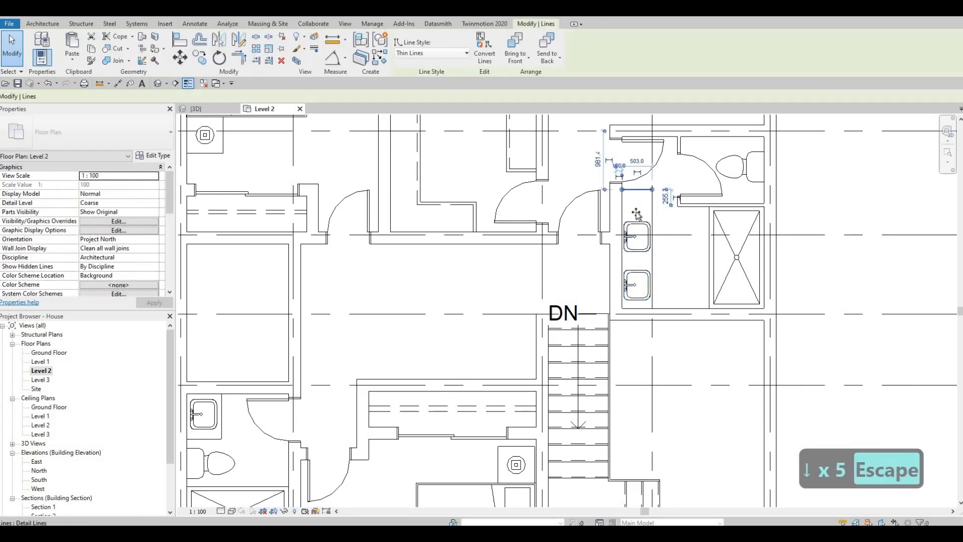
key("Escape")
scroll(667, 228, "up", 2)
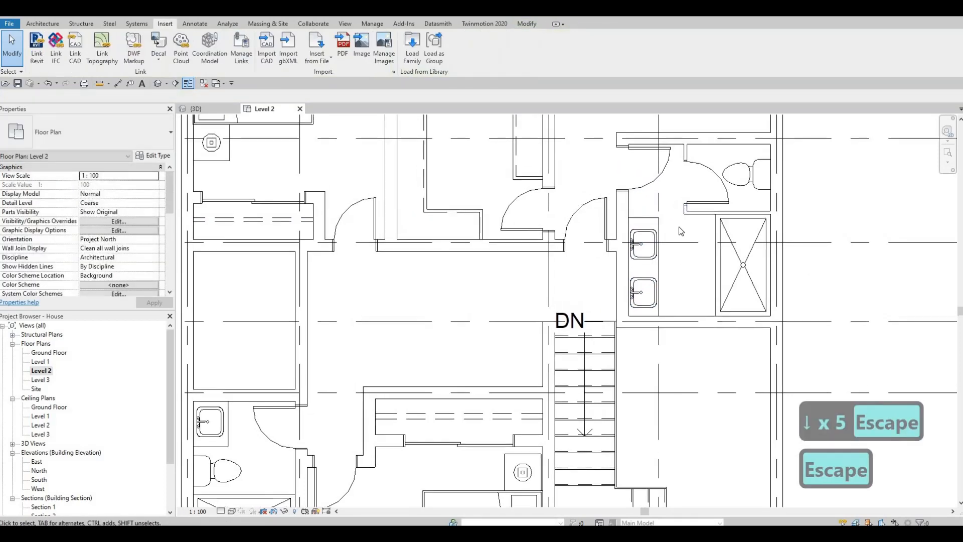
Change the toilet enclosure door's type to 600 x 2000mm
middle_click_drag(690, 216, 680, 240)
middle_click_drag(707, 196, 669, 191)
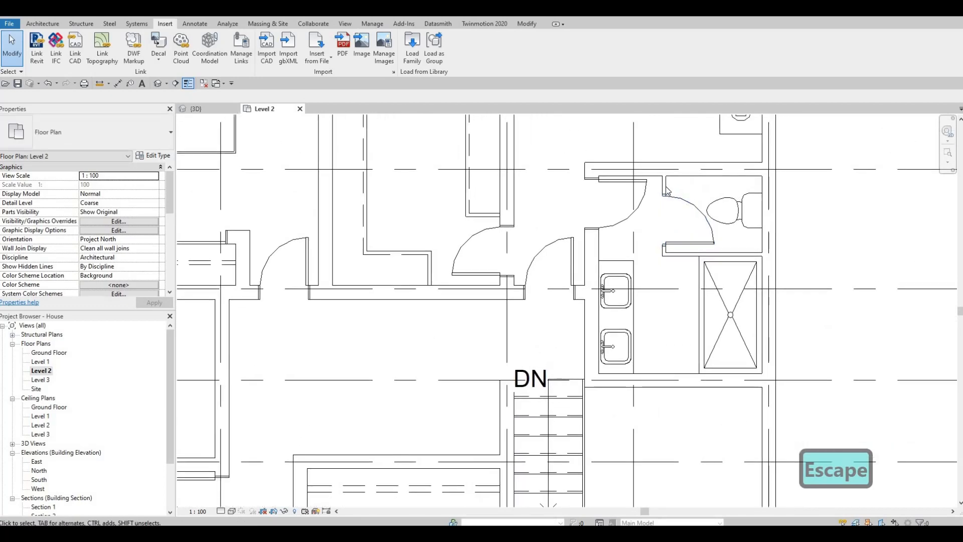
left_click(680, 201)
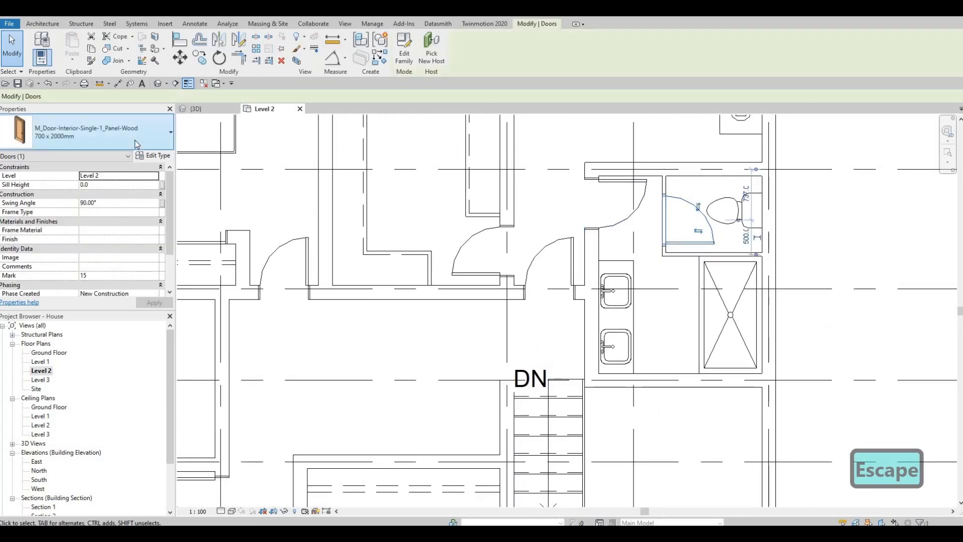
left_click(95, 133)
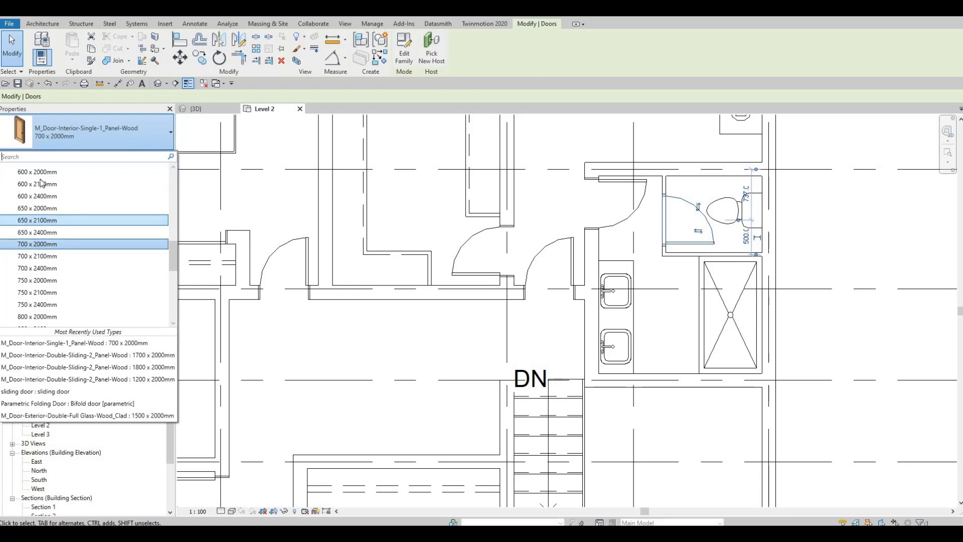
left_click(50, 173)
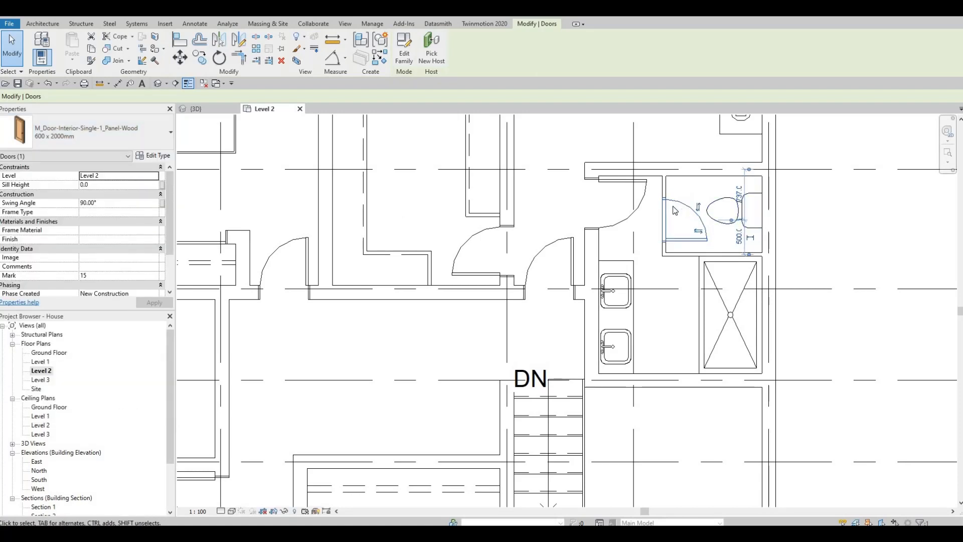
key("Escape")
key("Escape")
Nudge the enclosure door down slightly along its wall
left_click(683, 240)
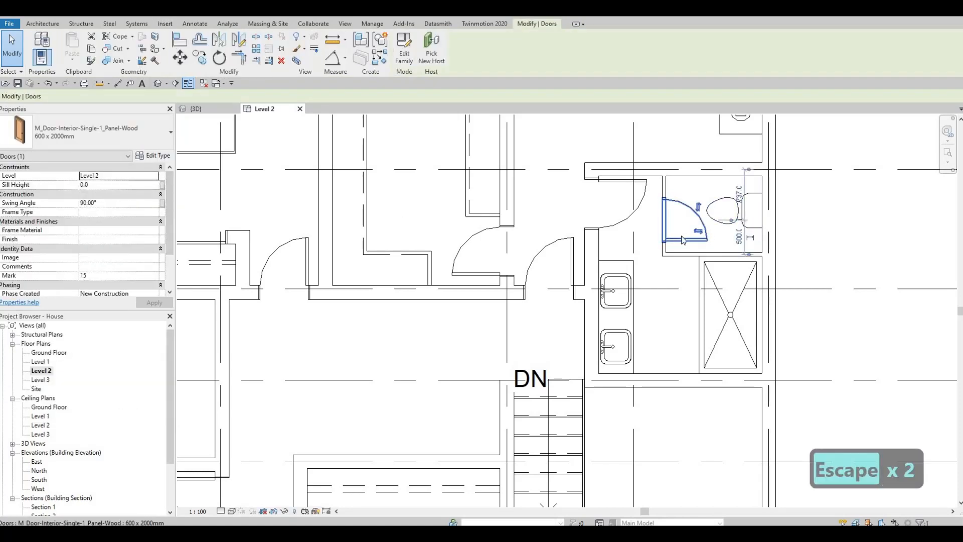
key("Down")
key("Down")
key("Down")
key("Down")
key("Down")
key("Escape")
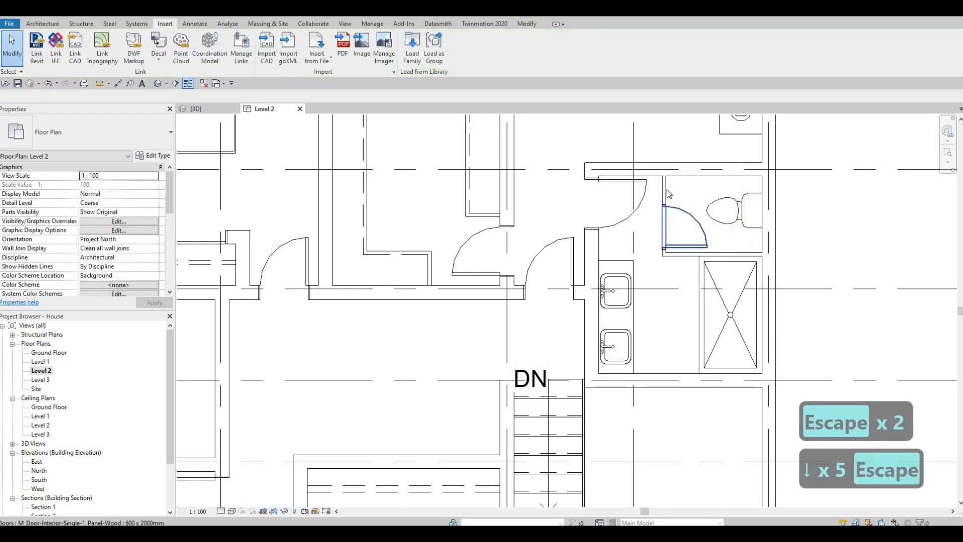
Select the toilet enclosure's vertical wall and nudge it slightly to the right
left_click(667, 189)
key("Right")
key("Right")
key("Right")
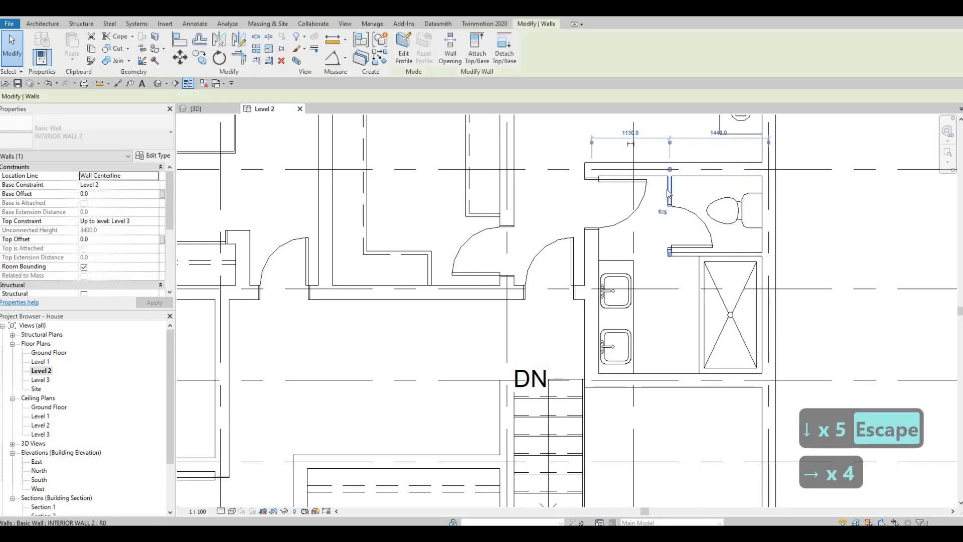
key("Right")
key("Right")
key("Left")
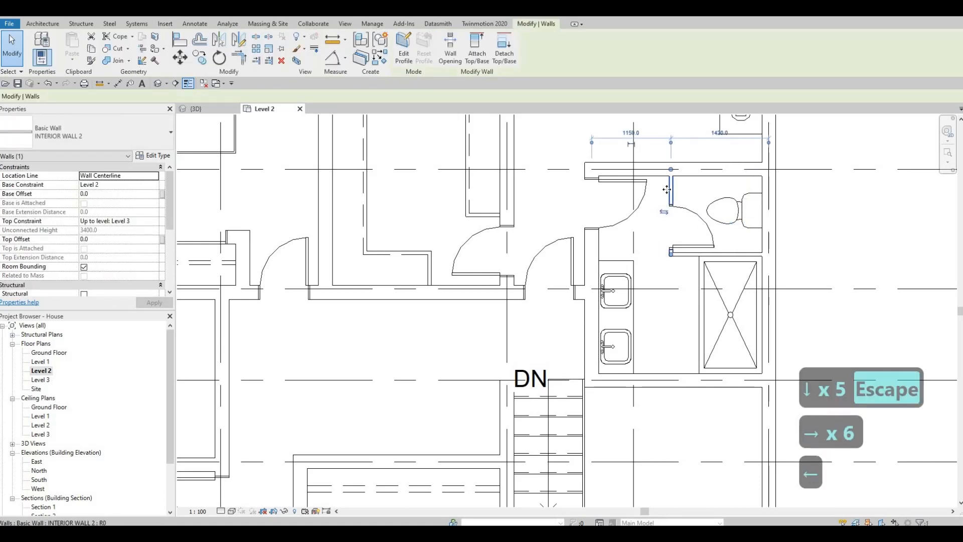
key("Right")
key("Right")
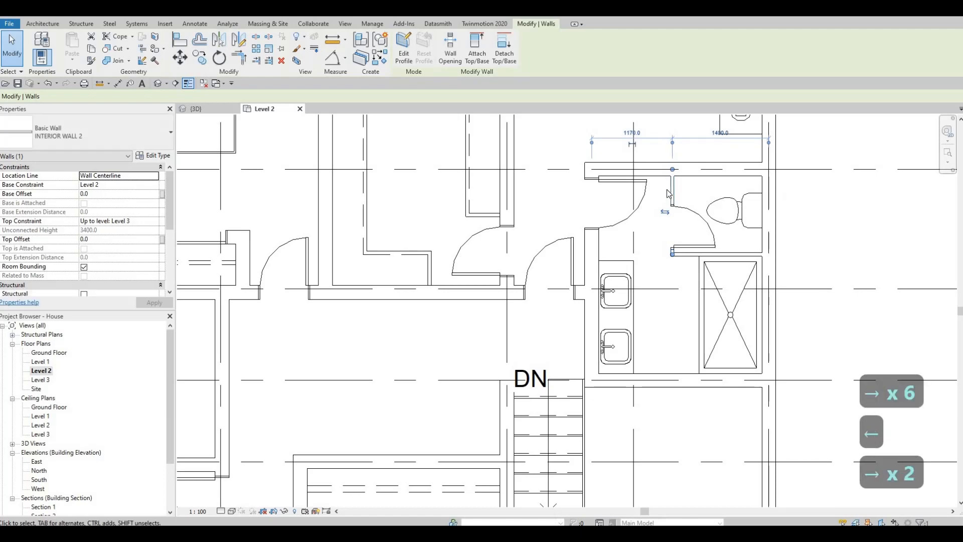
key("Right")
key("Escape")
key("Escape")
scroll(716, 261, "down", 3)
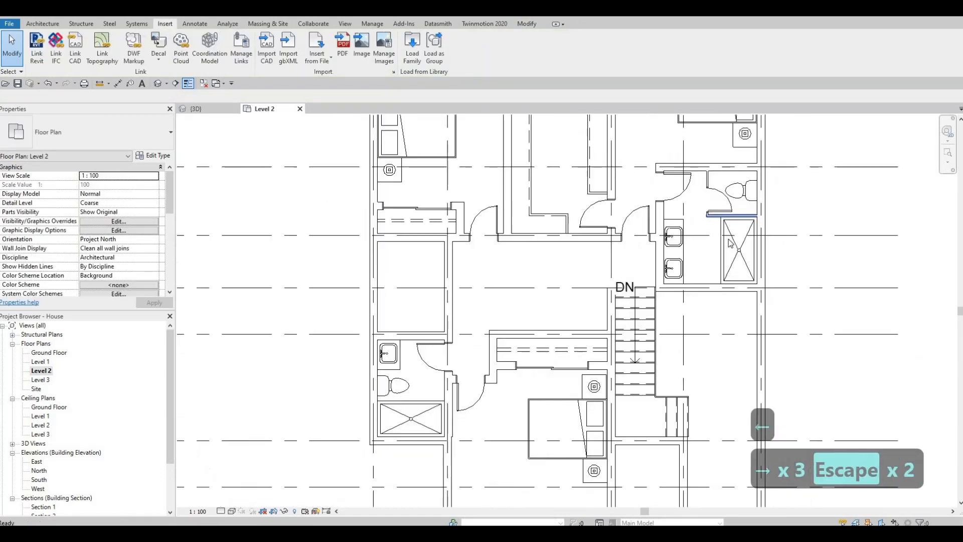
key("Escape")
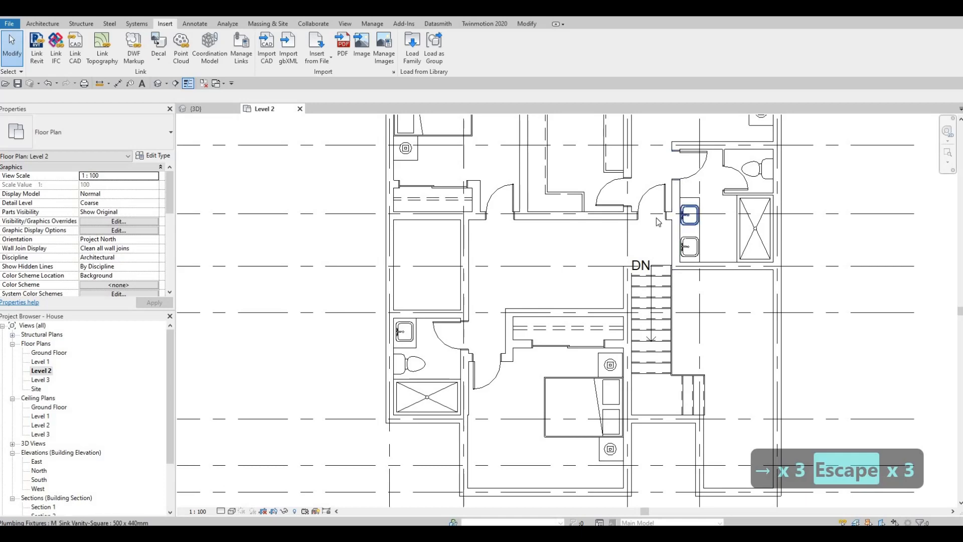
scroll(658, 222, "down", 5)
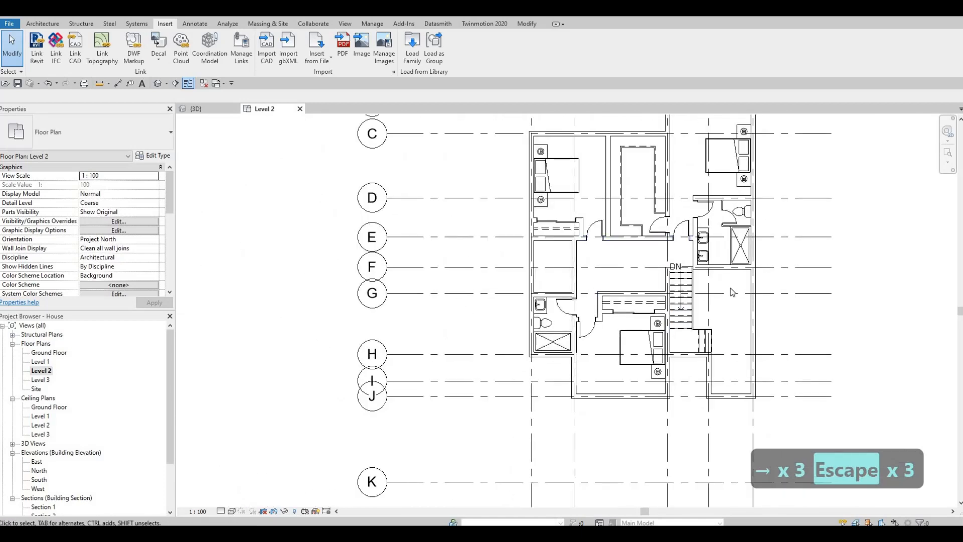
middle_click_drag(750, 263, 733, 292)
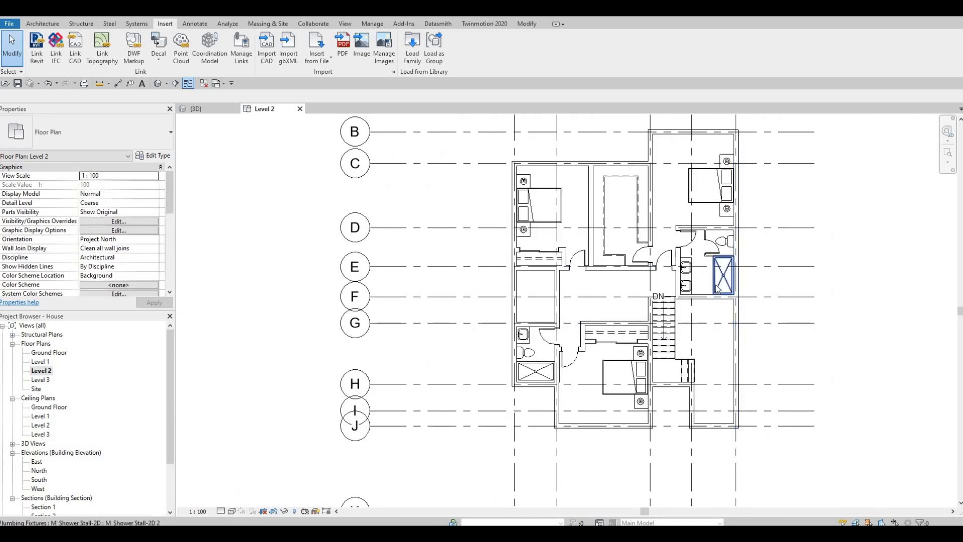